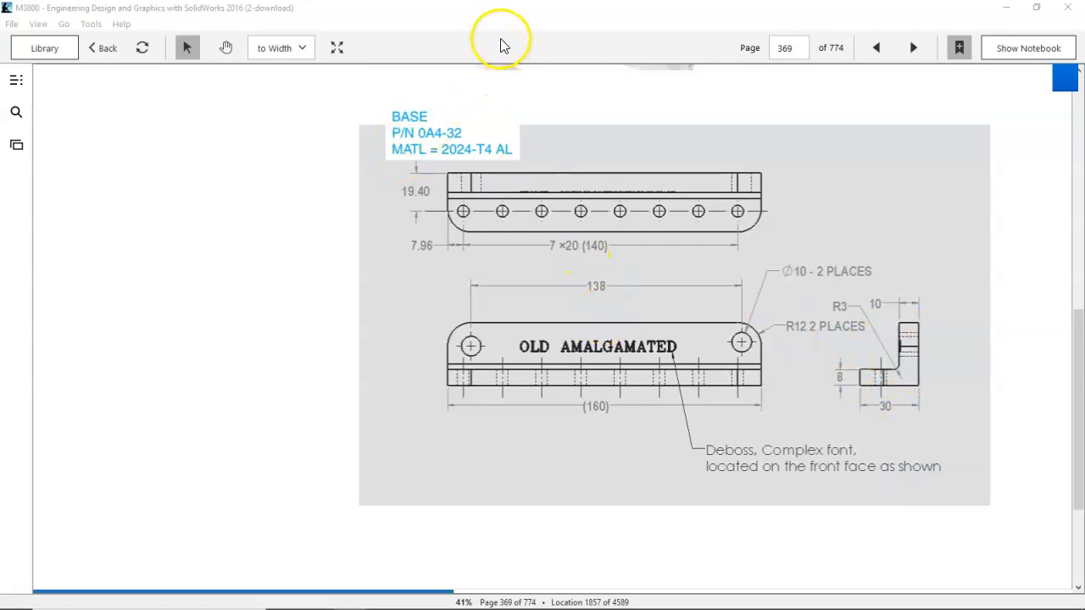
Step: Switch to SOLIDWORKS and create a new part from the Part Metric template in the 2022 Templates set
{"action": "left_click_drag", "start_coordinate": [494, 20], "coordinate": [0, 88]}
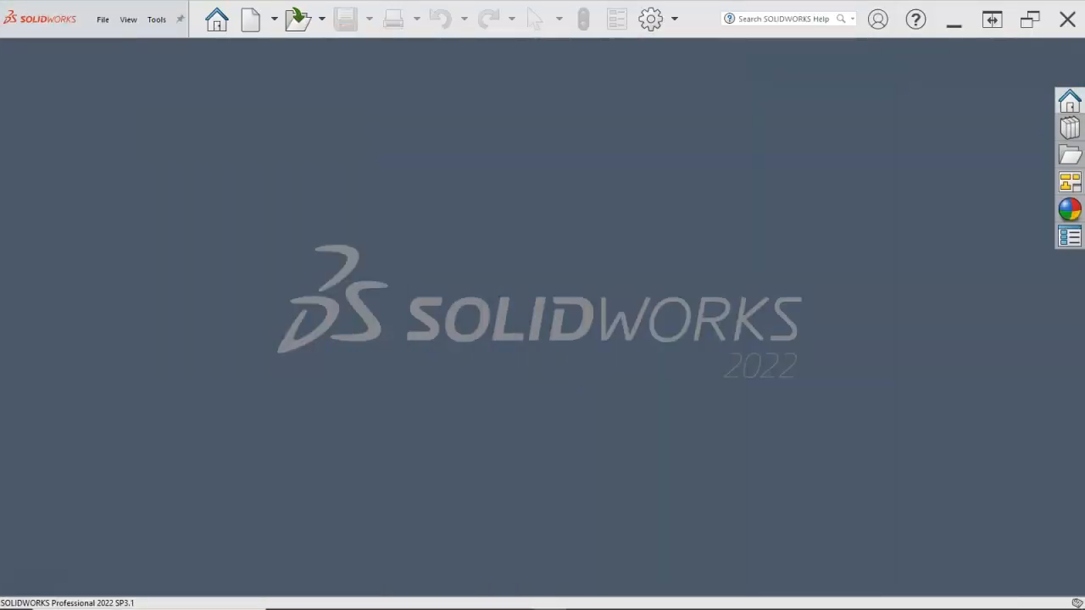
{"action": "left_click", "coordinate": [249, 22]}
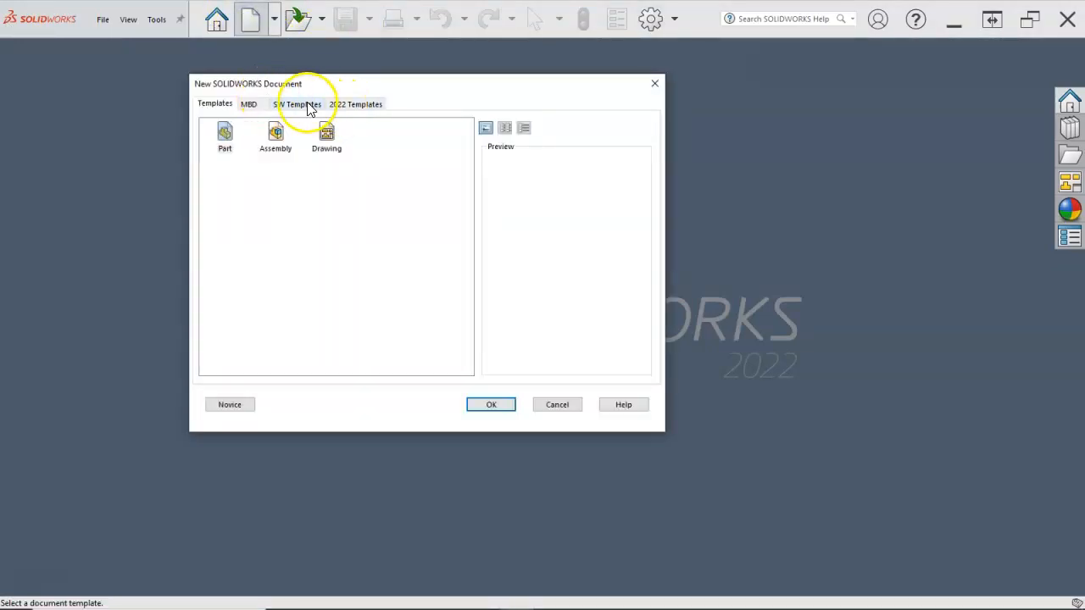
{"action": "left_click", "coordinate": [350, 105]}
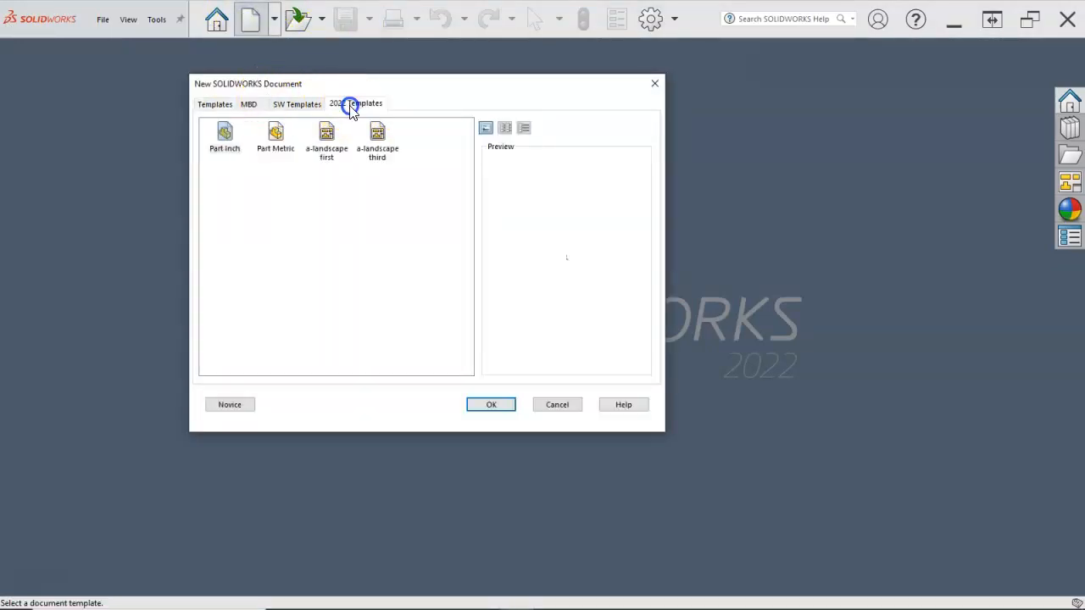
{"action": "left_click", "coordinate": [273, 140]}
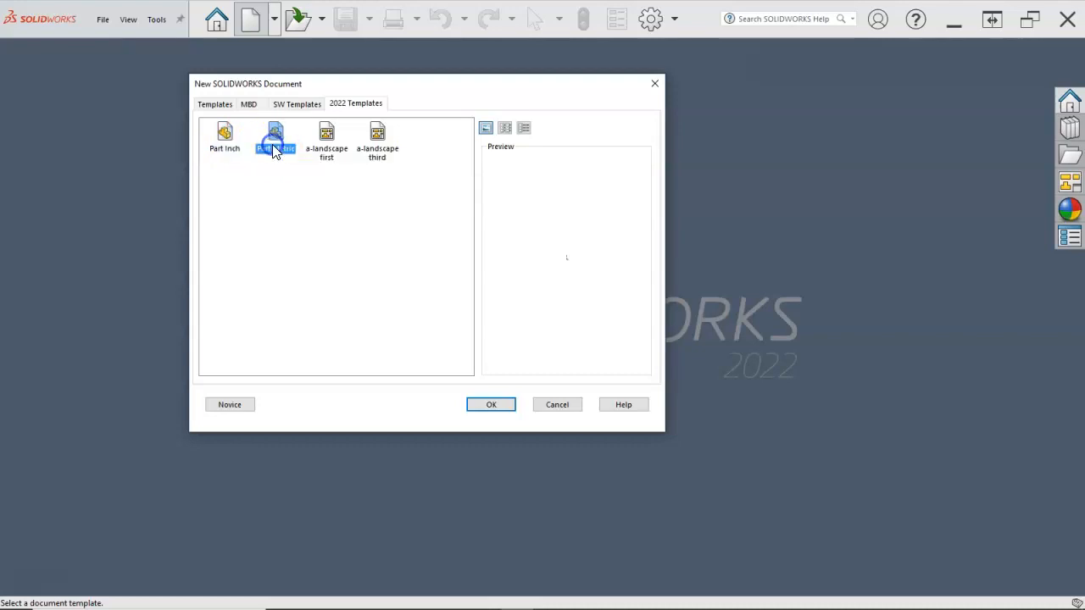
{"action": "left_click", "coordinate": [482, 405]}
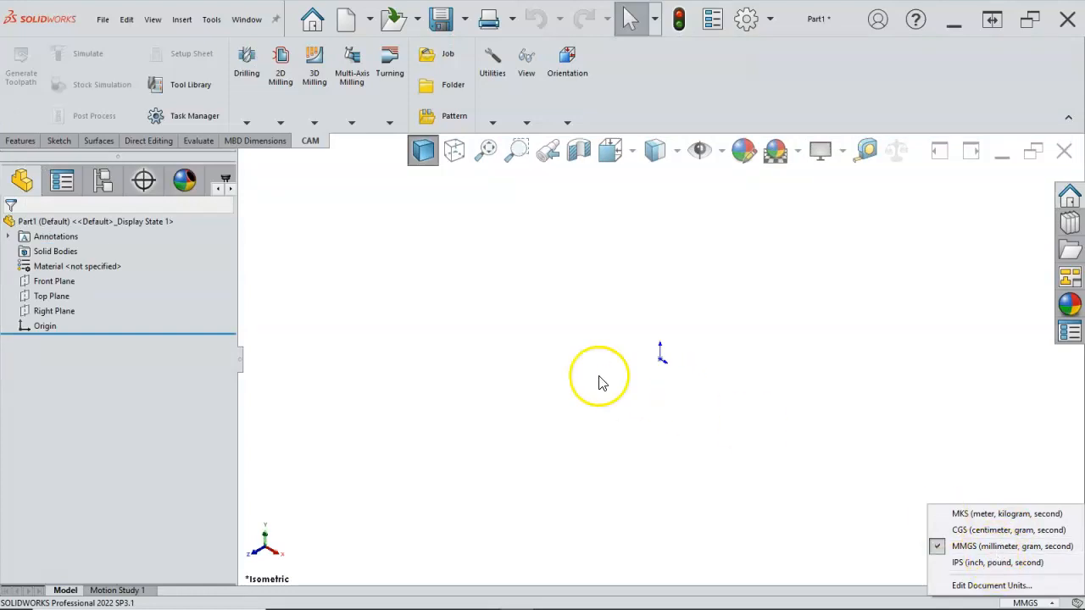
{"action": "left_click", "coordinate": [590, 347]}
{"action": "left_click", "coordinate": [32, 142]}
{"action": "left_click", "coordinate": [102, 19]}
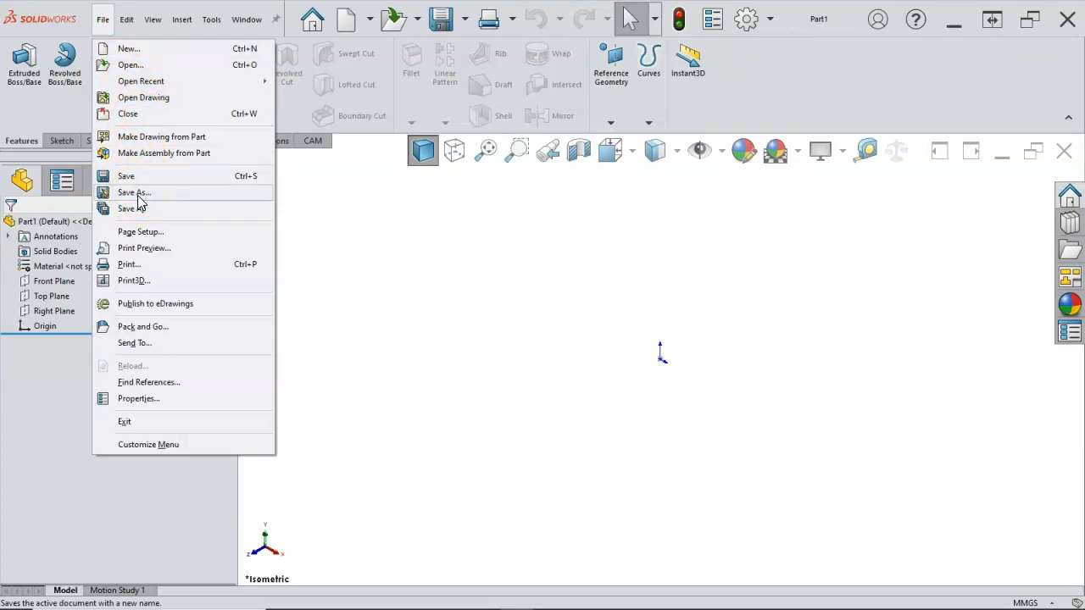
{"action": "left_click", "coordinate": [438, 246]}
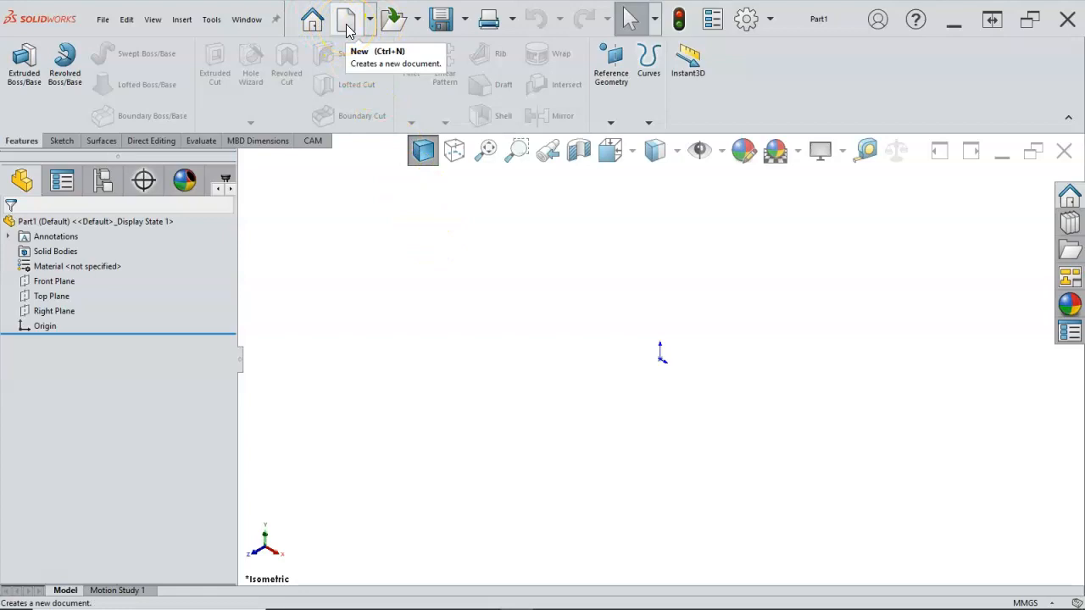
{"action": "left_click", "coordinate": [318, 243]}
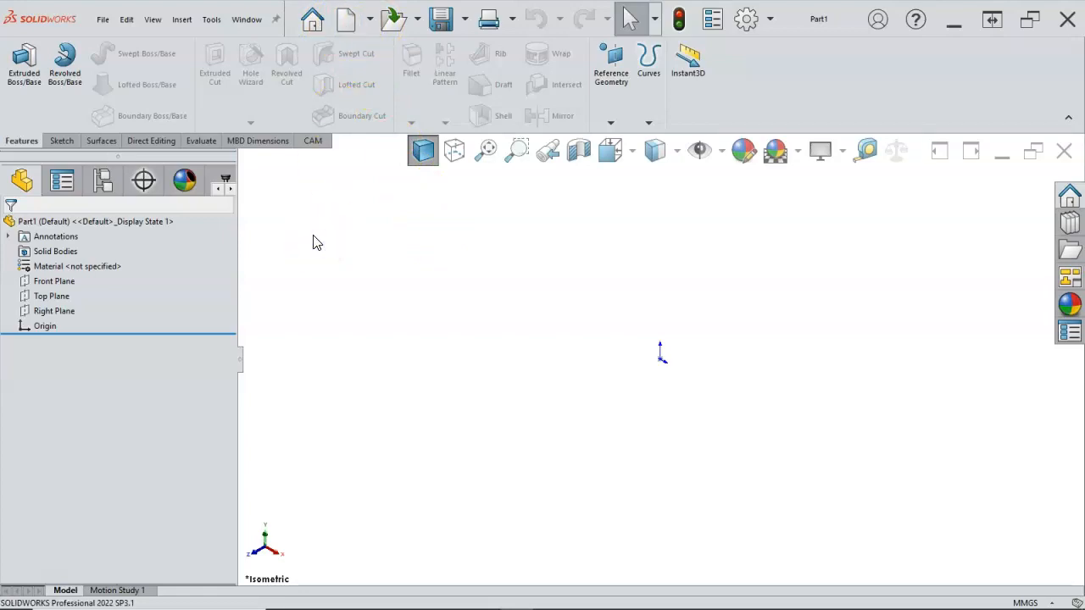
{"action": "left_click", "coordinate": [309, 254]}
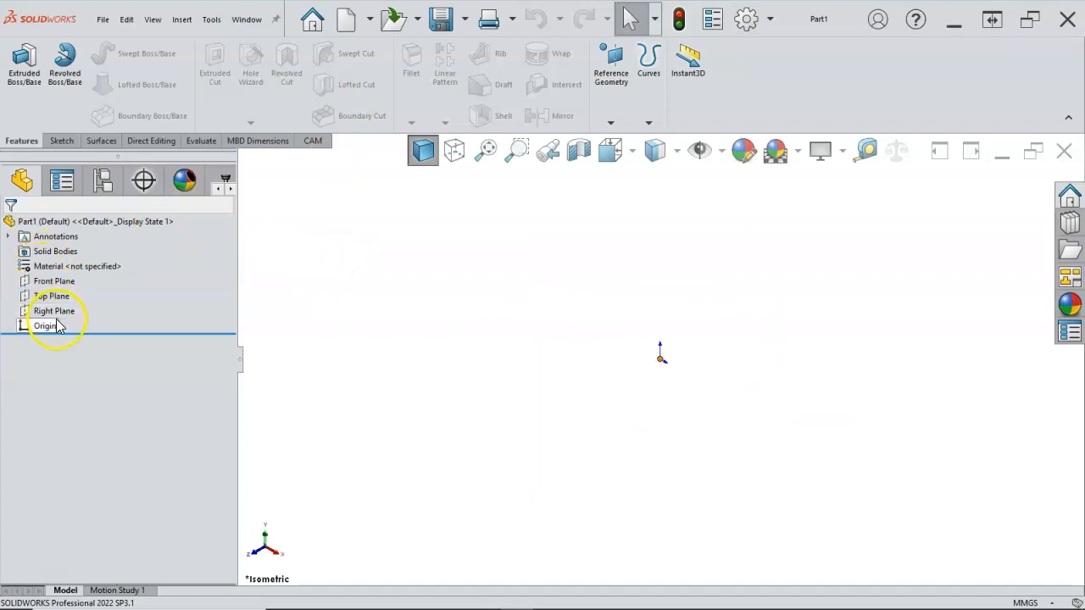
{"action": "left_click", "coordinate": [225, 297]}
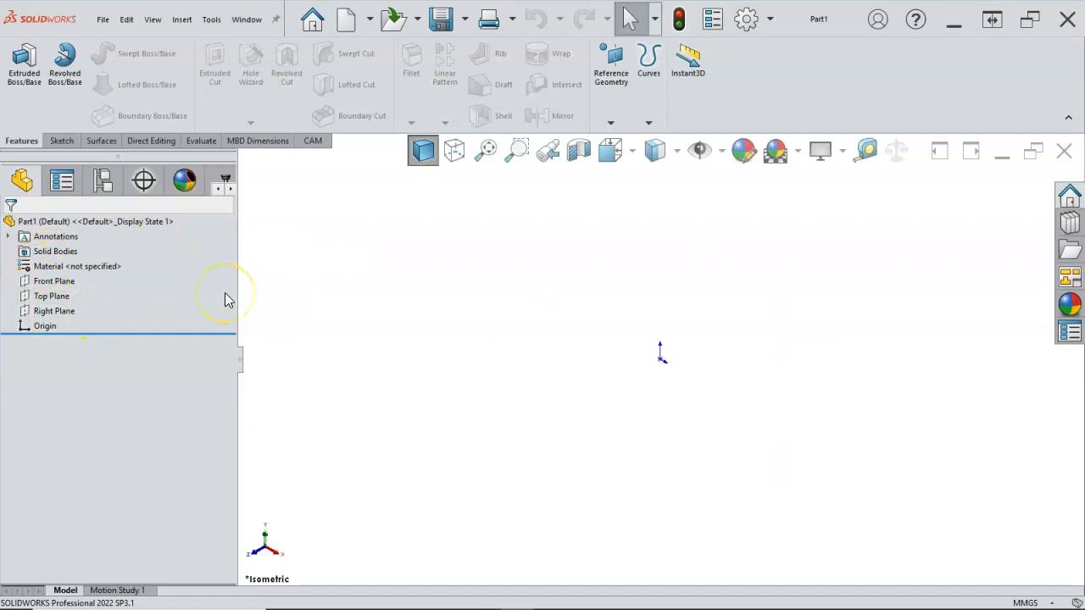
Step: Examine the orientation of the Front, Top and Right planes in turn
{"action": "left_click", "coordinate": [57, 284]}
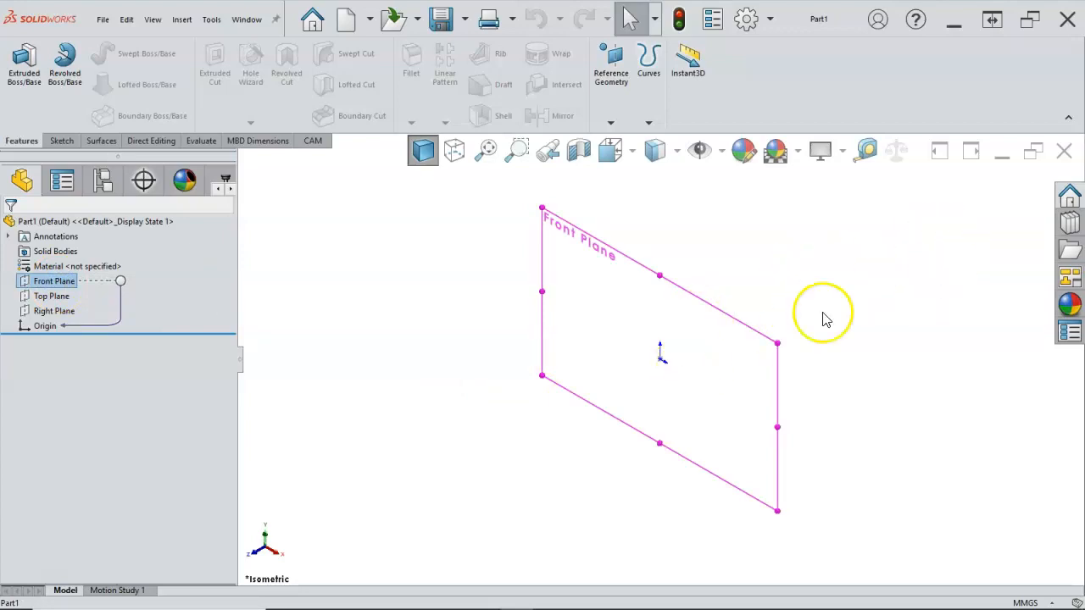
{"action": "left_click", "coordinate": [61, 297]}
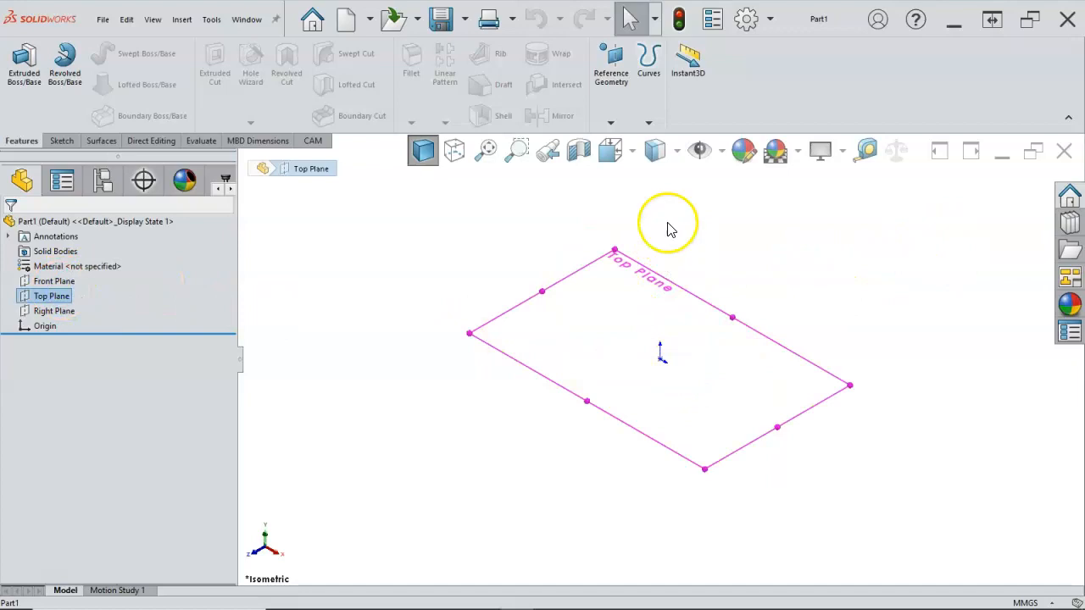
{"action": "left_click", "coordinate": [56, 311]}
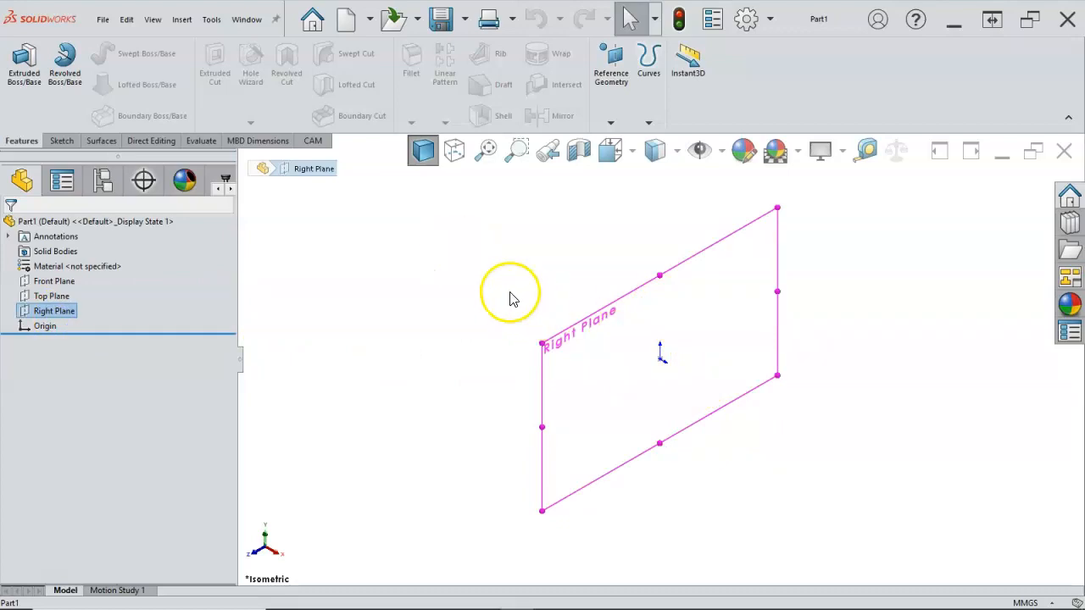
Step: Sketch a closed L-shaped profile on the Right Plane, outer corner at the origin, about 53 mm tall with a foot about 20 mm thick
{"action": "right_click", "coordinate": [61, 311]}
{"action": "left_click", "coordinate": [72, 288]}
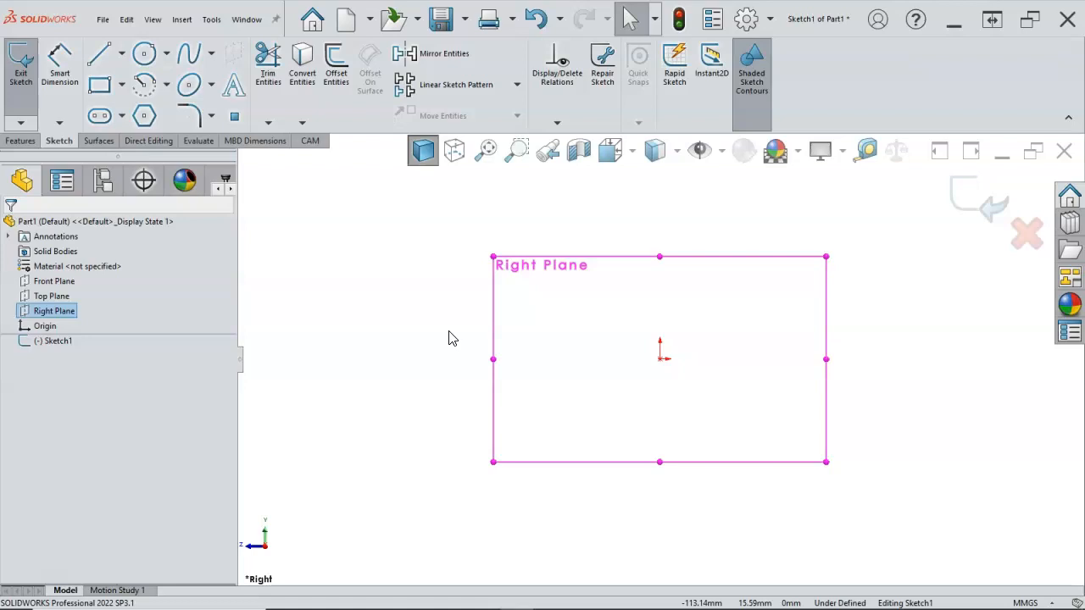
{"action": "left_click", "coordinate": [460, 317]}
{"action": "left_click", "coordinate": [95, 62]}
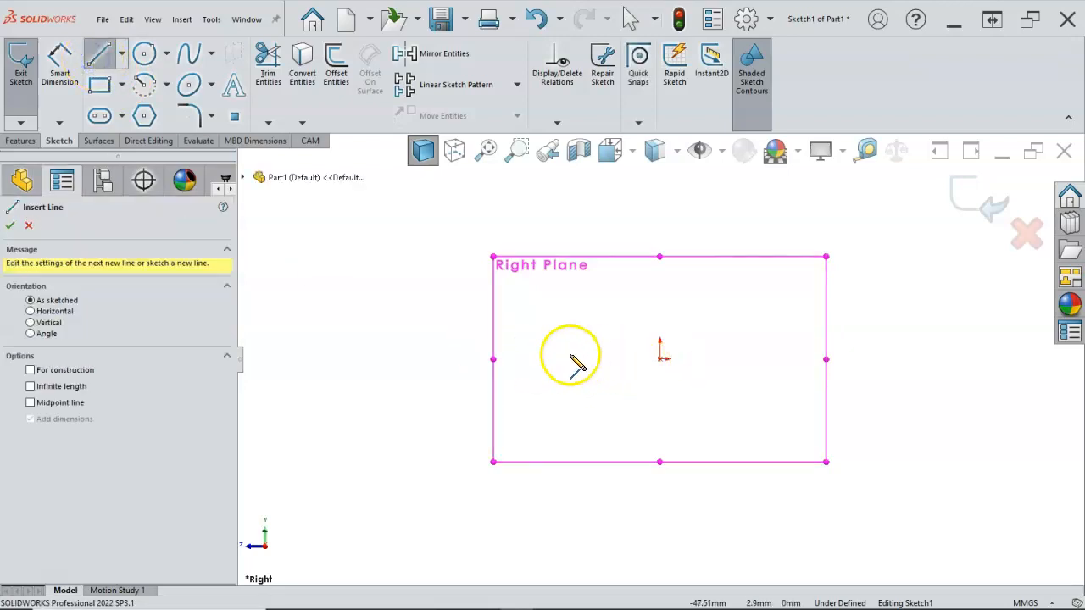
{"action": "left_click", "coordinate": [659, 358]}
{"action": "left_click", "coordinate": [578, 359]}
{"action": "left_click", "coordinate": [660, 359]}
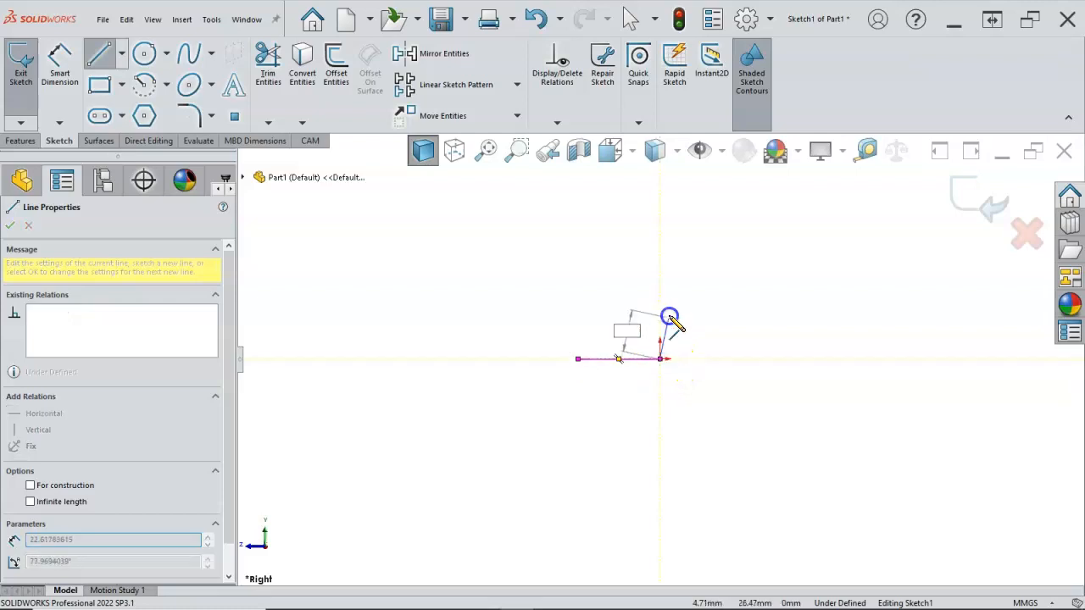
{"action": "left_click", "coordinate": [659, 264]}
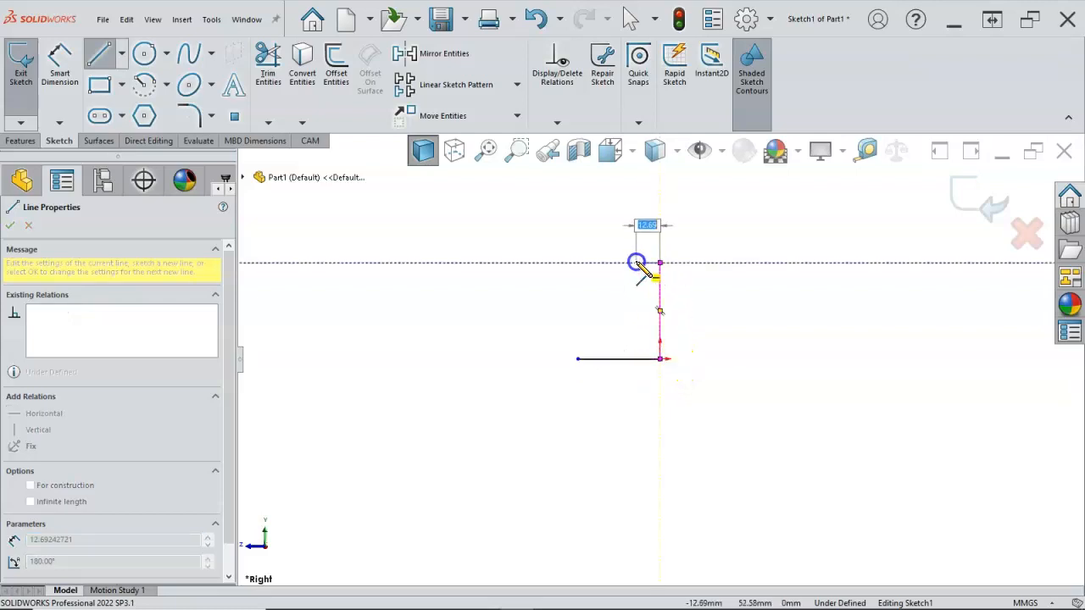
{"action": "left_click", "coordinate": [629, 264]}
{"action": "left_click", "coordinate": [629, 322]}
{"action": "left_click", "coordinate": [579, 322]}
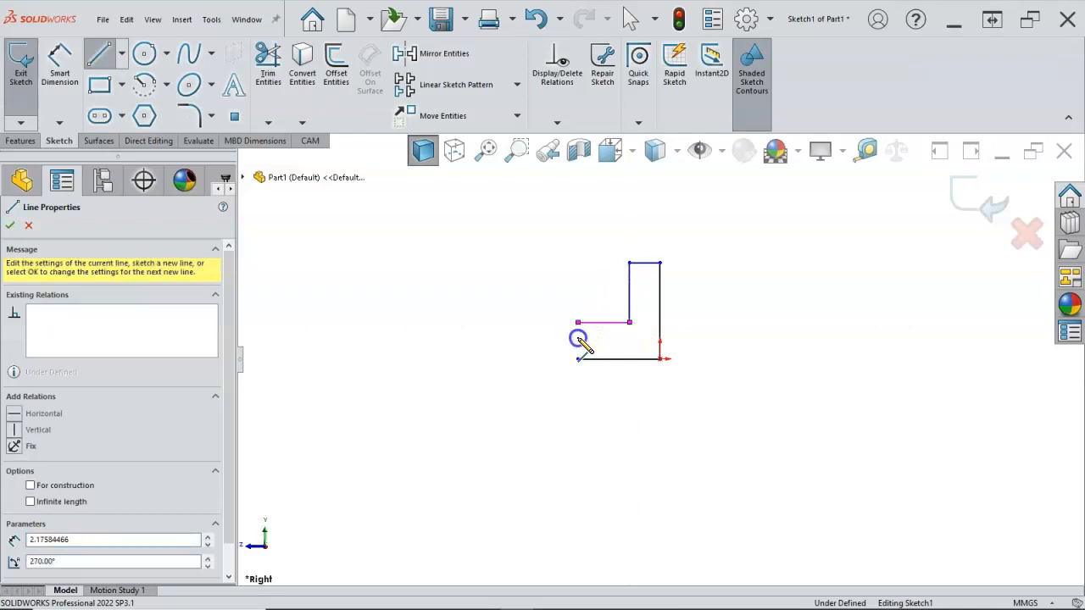
{"action": "left_click", "coordinate": [579, 358]}
Step: Dimension the L-profile's foot thickness as 8 mm and the upright leg's thickness as 10 mm
{"action": "right_click", "coordinate": [710, 455]}
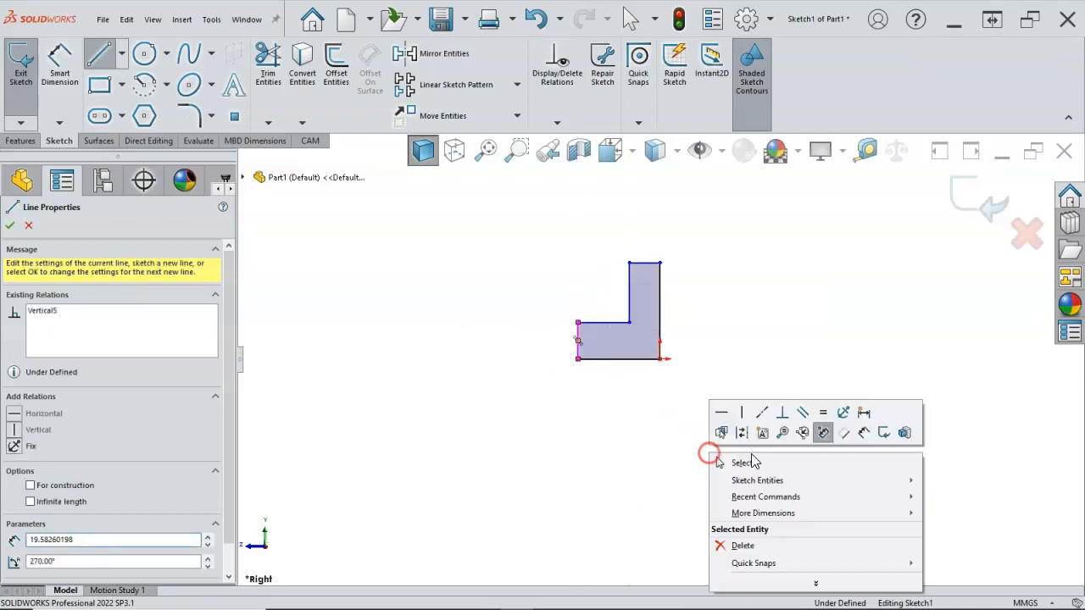
{"action": "left_click", "coordinate": [864, 432]}
{"action": "left_click", "coordinate": [578, 343]}
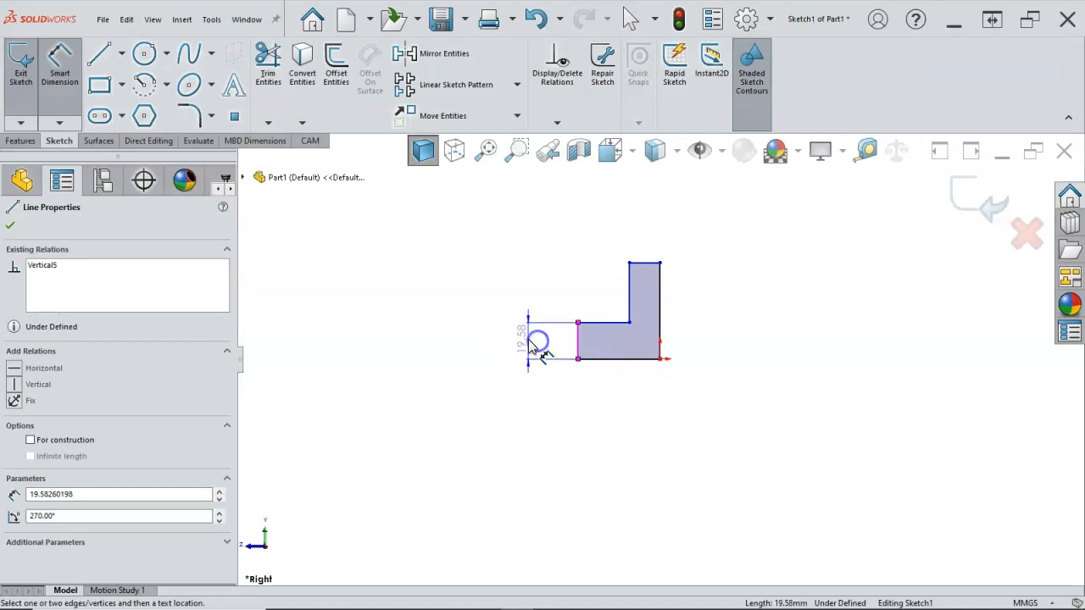
{"action": "left_click", "coordinate": [528, 340]}
{"action": "type", "text": "8"}
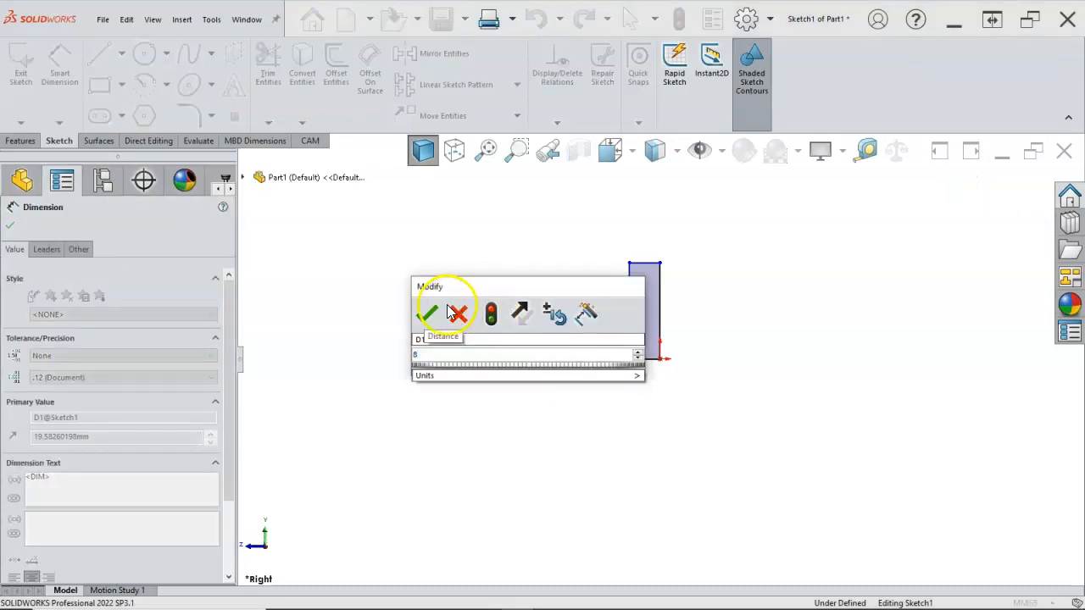
{"action": "left_click", "coordinate": [428, 311]}
{"action": "left_click", "coordinate": [644, 262]}
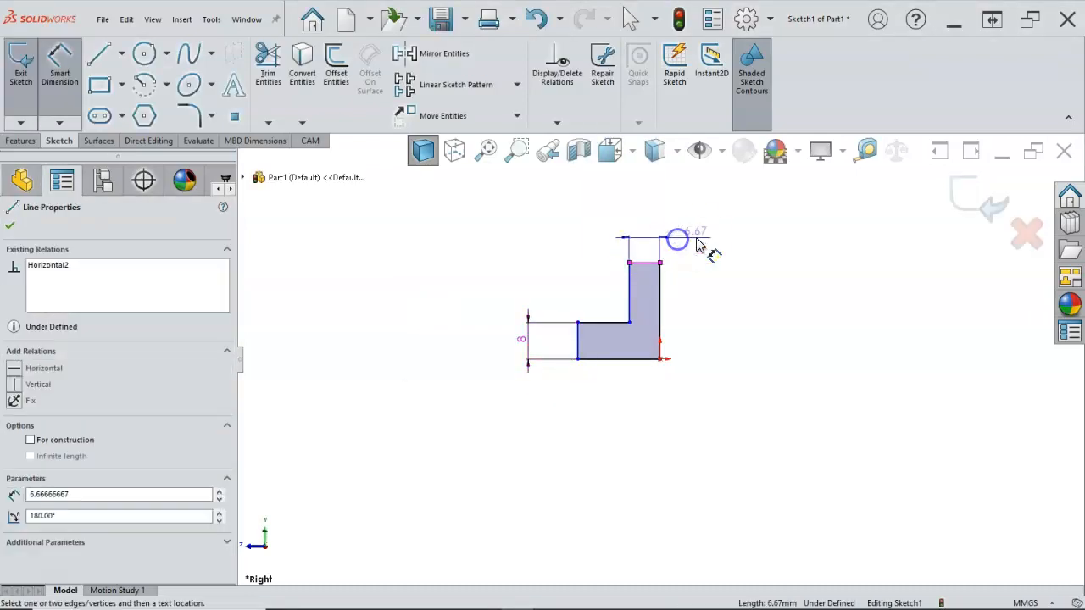
{"action": "left_click", "coordinate": [709, 247]}
{"action": "type", "text": "10"}
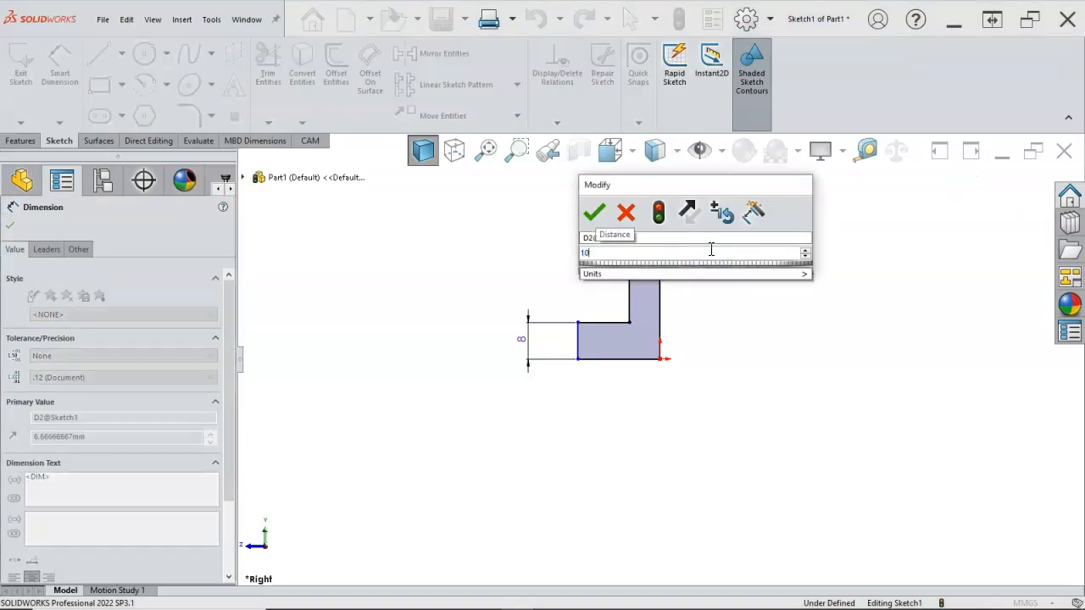
{"action": "key", "text": "Return"}
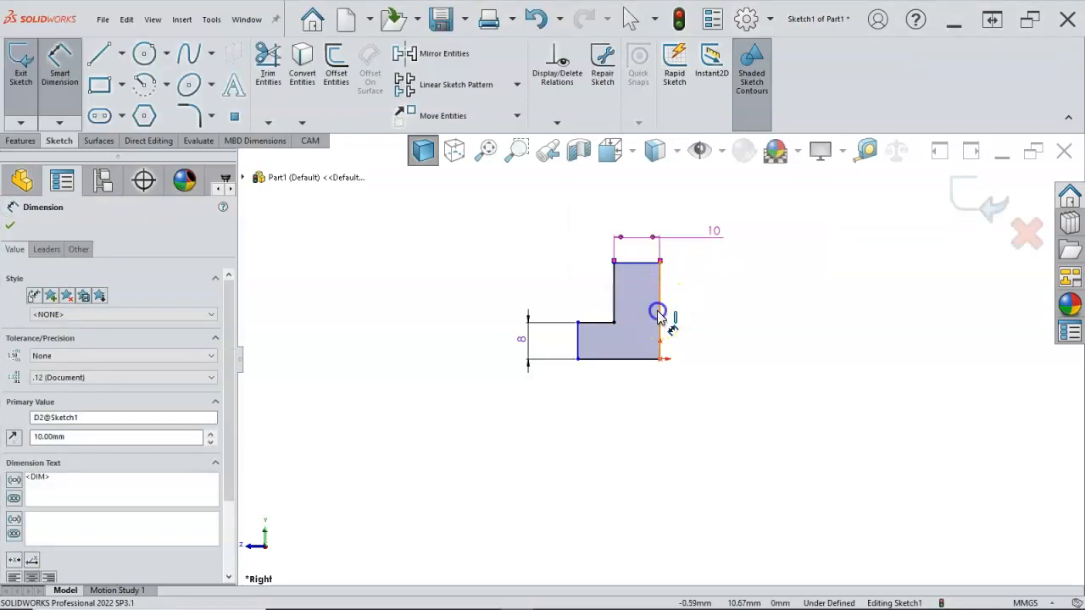
Step: Dimension the L-profile's overall height as 40 mm and its base width as 30 mm
{"action": "left_click", "coordinate": [663, 315]}
{"action": "left_click", "coordinate": [706, 324]}
{"action": "type", "text": "40"}
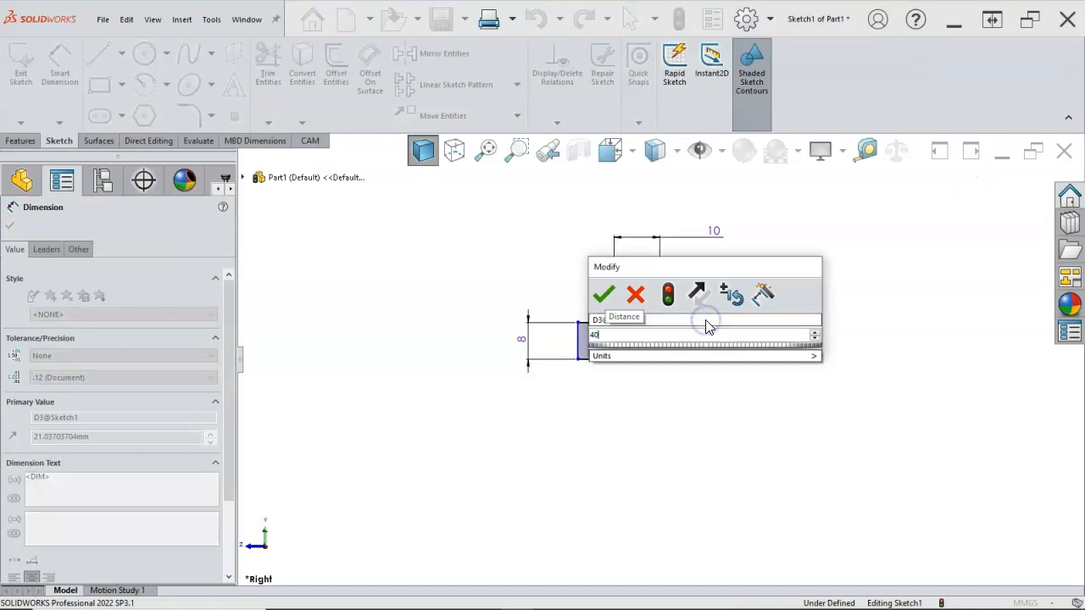
{"action": "key", "text": "Return"}
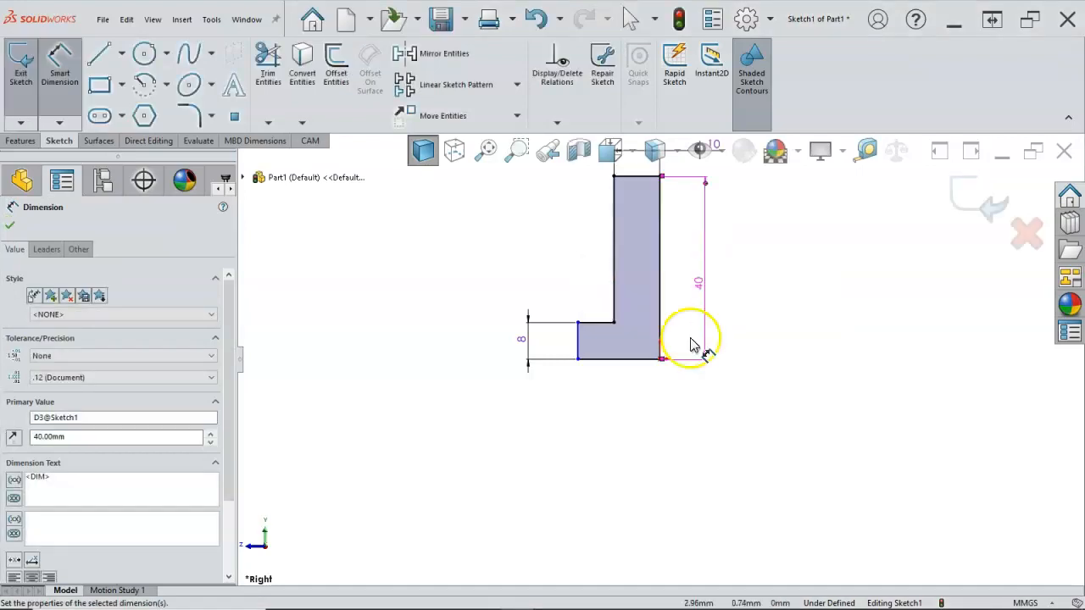
{"action": "left_click", "coordinate": [634, 359]}
{"action": "left_click", "coordinate": [618, 412]}
{"action": "type", "text": "30"}
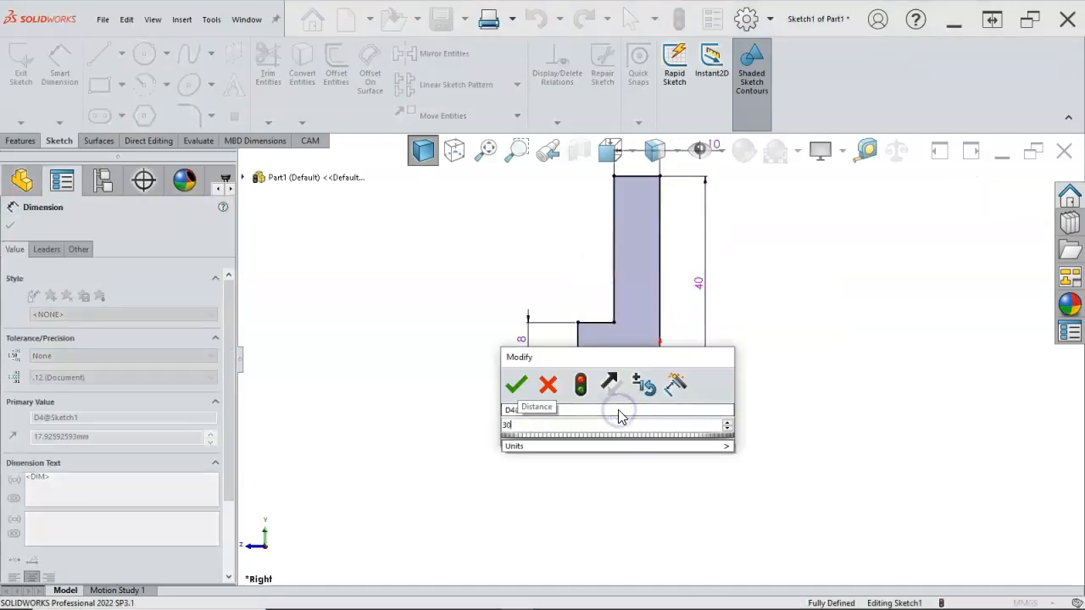
{"action": "key", "text": "Return"}
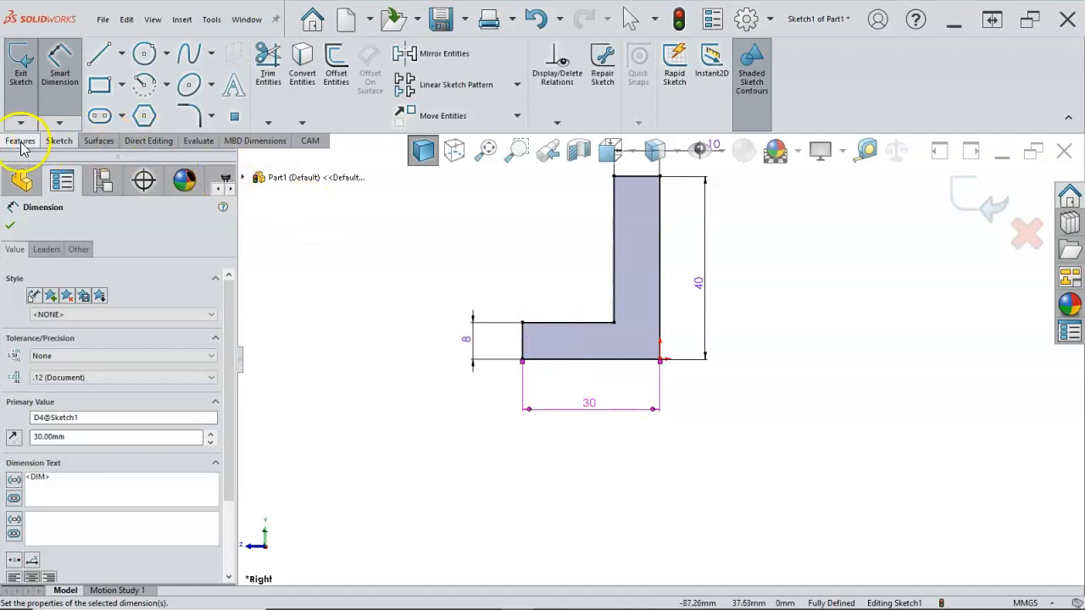
Step: Extrude the L-profile as a blind boss 160 mm deep from the sketch plane
{"action": "left_click", "coordinate": [21, 141]}
{"action": "left_click", "coordinate": [8, 75]}
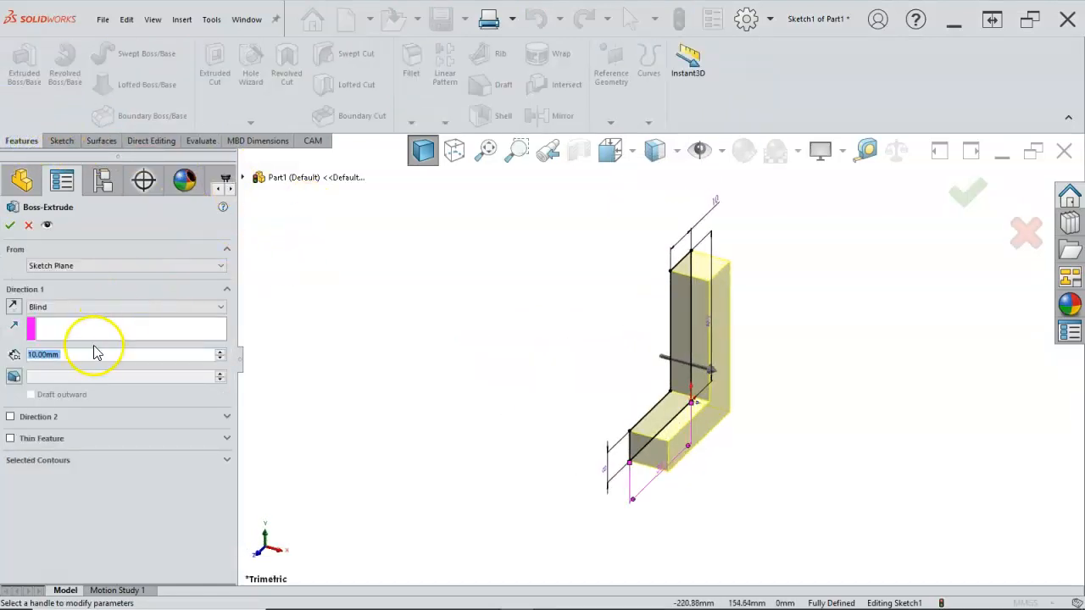
{"action": "type", "text": "160"}
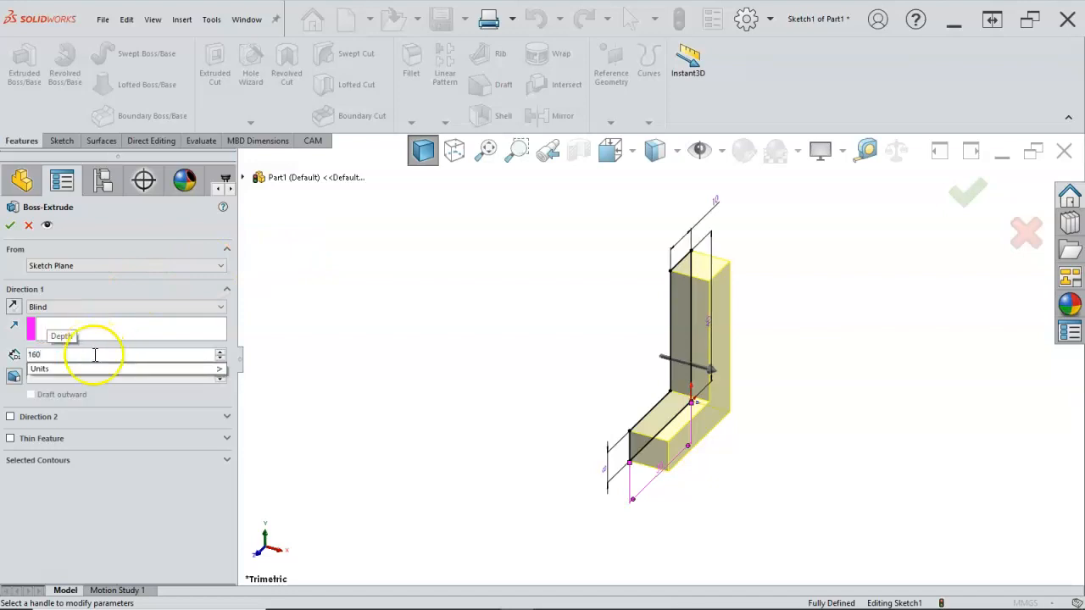
{"action": "key", "text": "Return"}
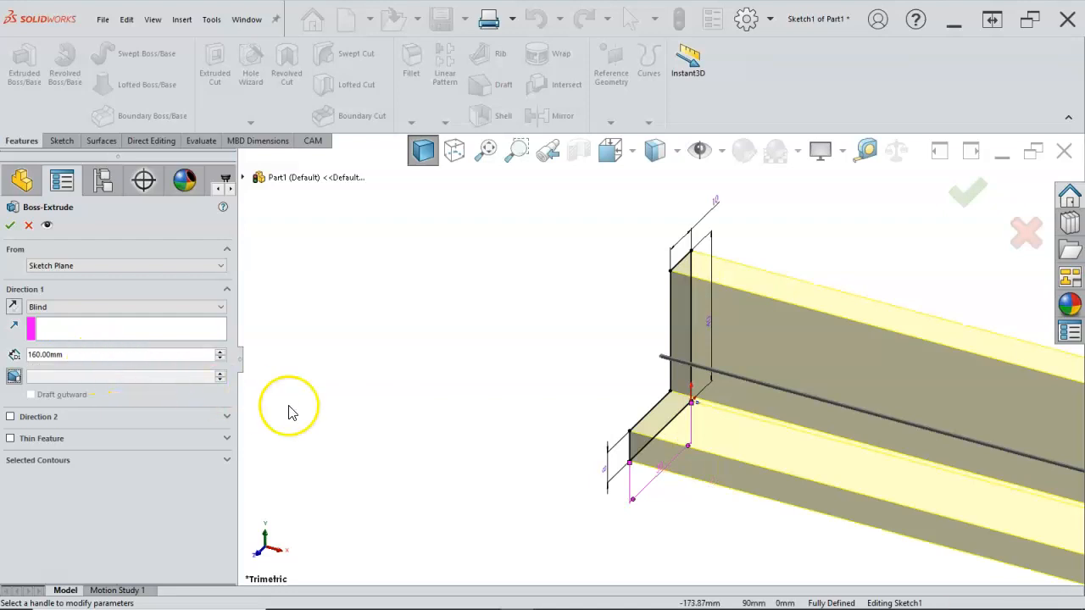
{"action": "scroll", "coordinate": [288, 408], "scroll_direction": "up", "scroll_amount": 3}
{"action": "scroll", "coordinate": [886, 427], "scroll_direction": "down", "scroll_amount": 2}
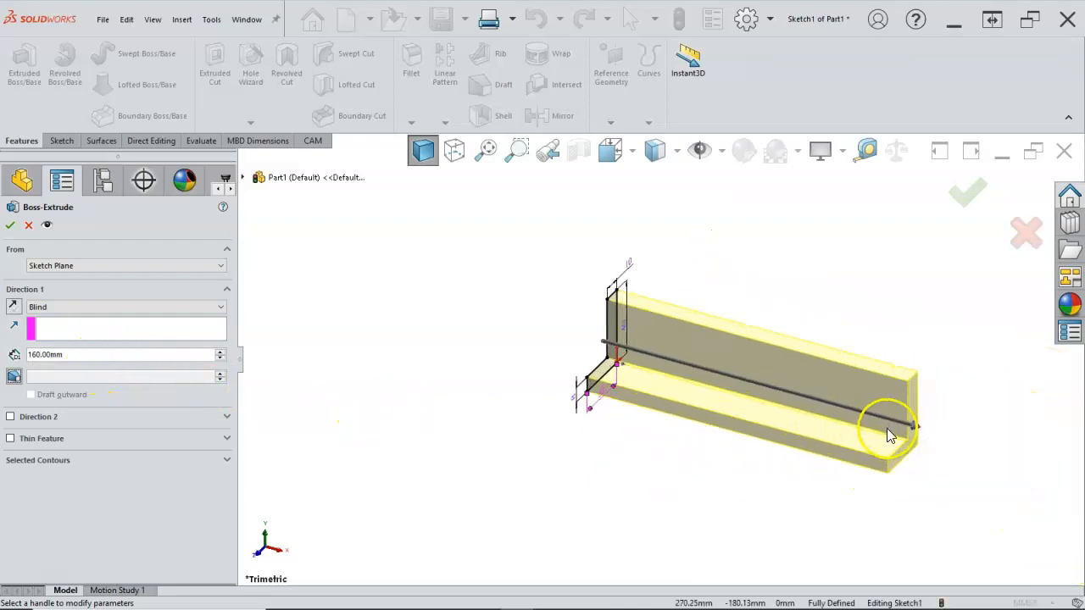
{"action": "scroll", "coordinate": [886, 426], "scroll_direction": "down", "scroll_amount": 2}
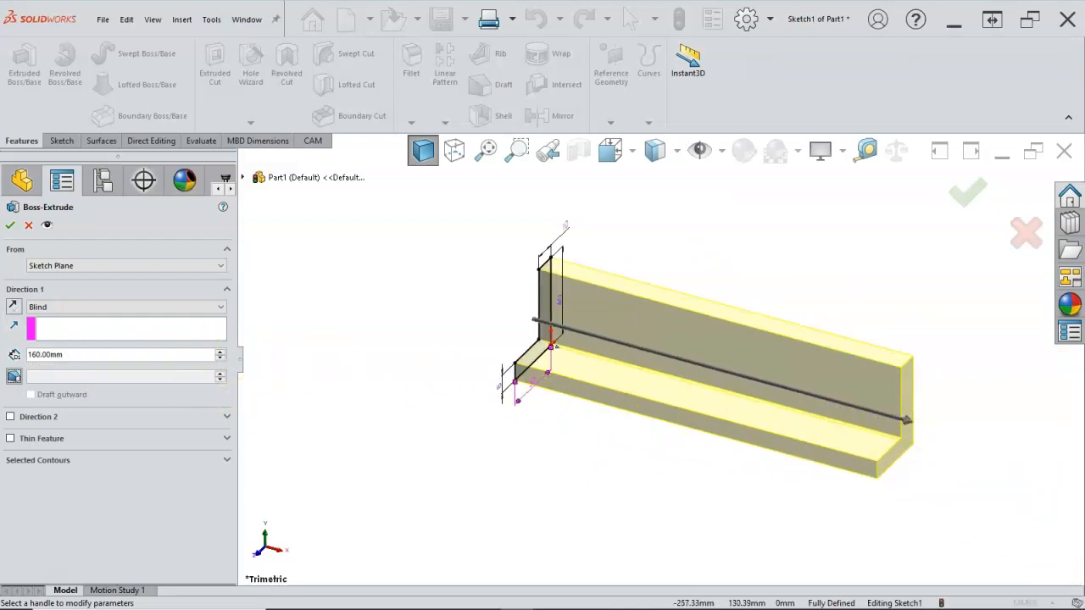
{"action": "left_click", "coordinate": [13, 306]}
{"action": "left_click", "coordinate": [14, 306]}
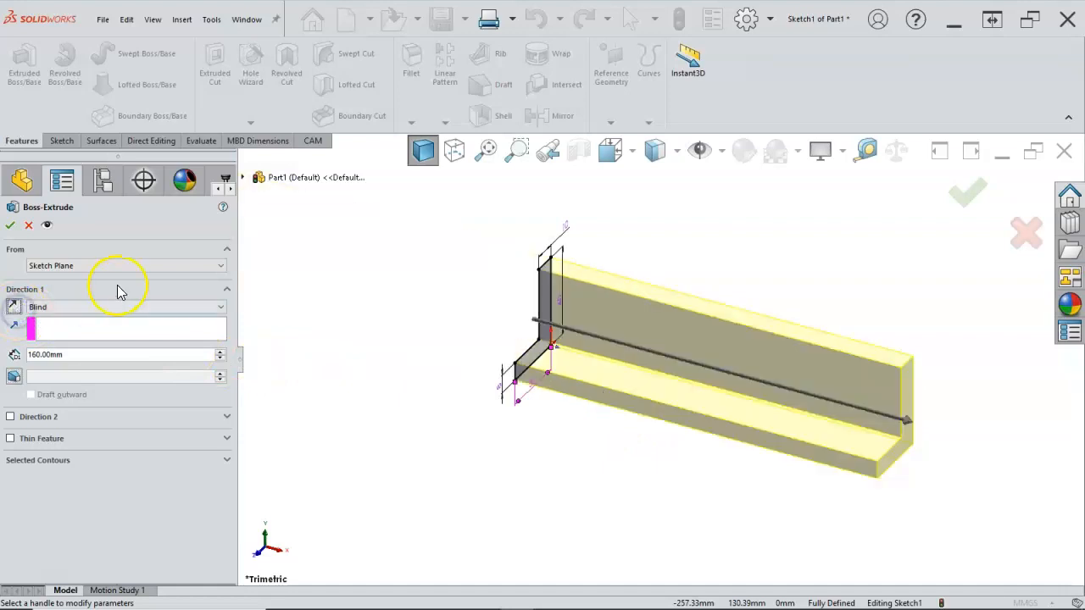
{"action": "left_click", "coordinate": [10, 224]}
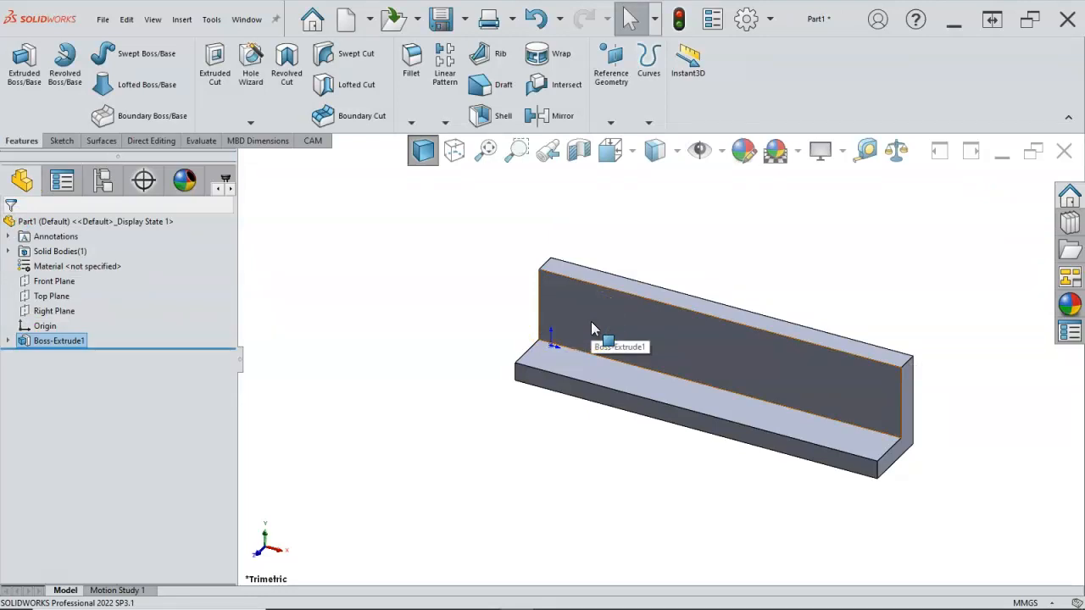
{"action": "left_click", "coordinate": [589, 324]}
{"action": "key", "text": "s"}
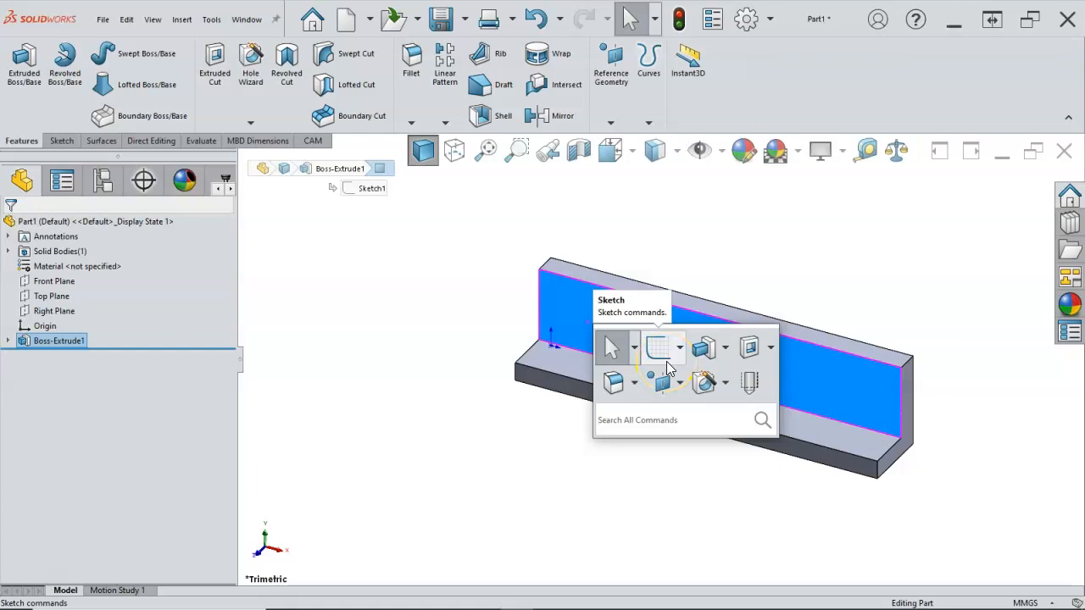
{"action": "left_click", "coordinate": [496, 283]}
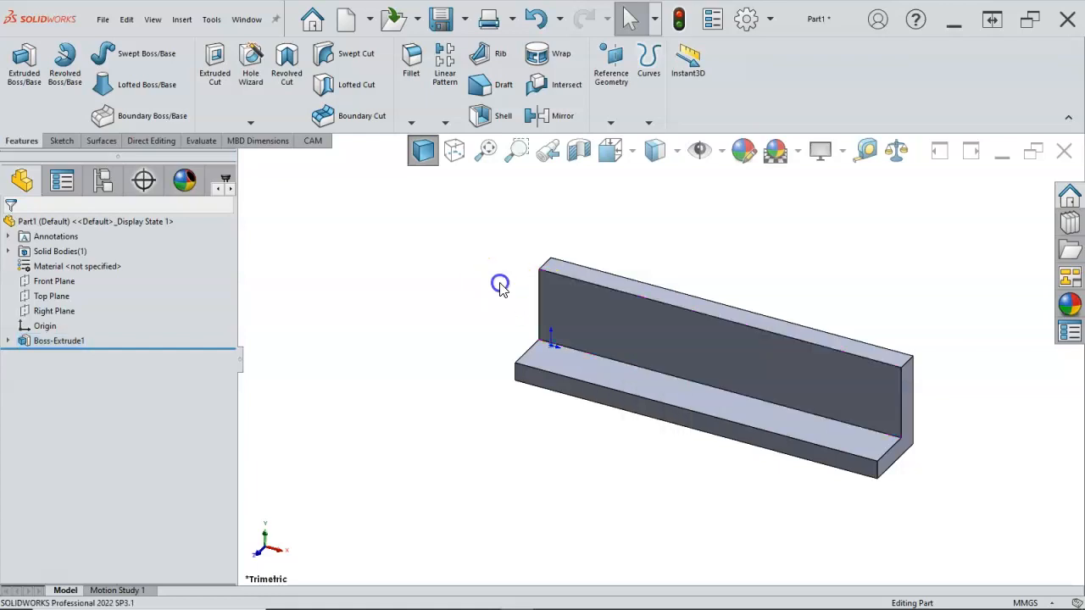
{"action": "left_click", "coordinate": [603, 320]}
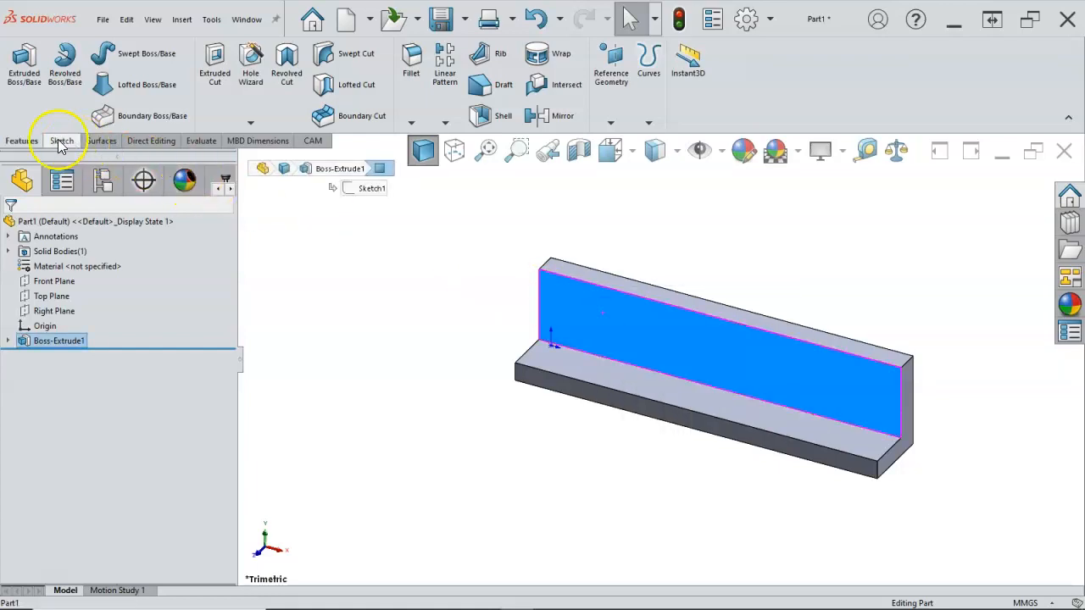
{"action": "left_click", "coordinate": [71, 143]}
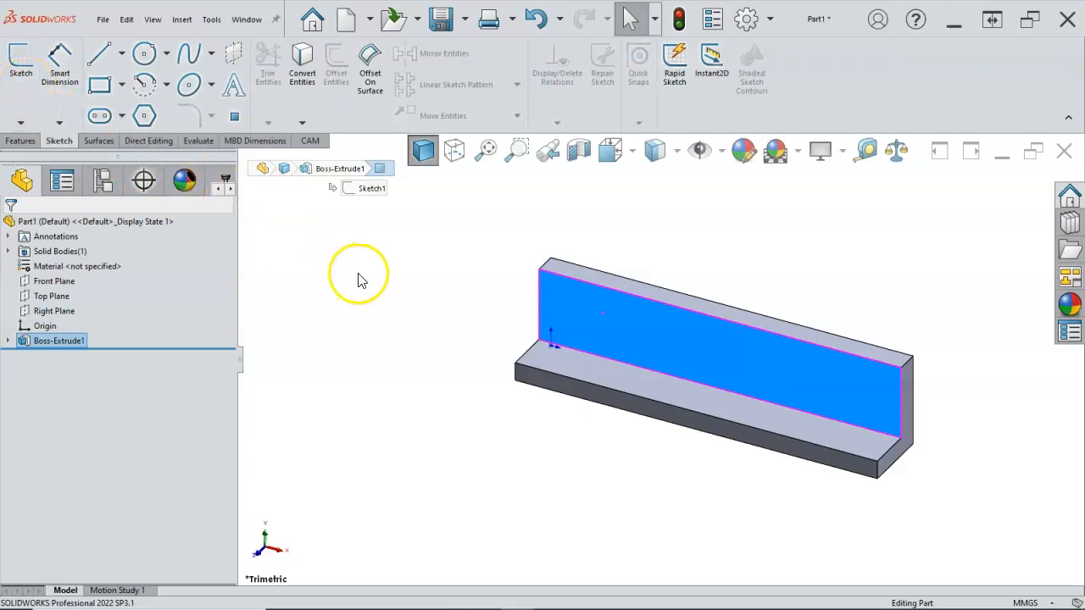
{"action": "left_click", "coordinate": [424, 294]}
{"action": "left_click", "coordinate": [588, 322]}
{"action": "middle_click_drag", "start_coordinate": [506, 309], "coordinate": [425, 339]}
{"action": "left_click", "coordinate": [726, 319]}
{"action": "middle_click_drag", "start_coordinate": [664, 345], "coordinate": [642, 300]}
{"action": "left_click", "coordinate": [591, 403]}
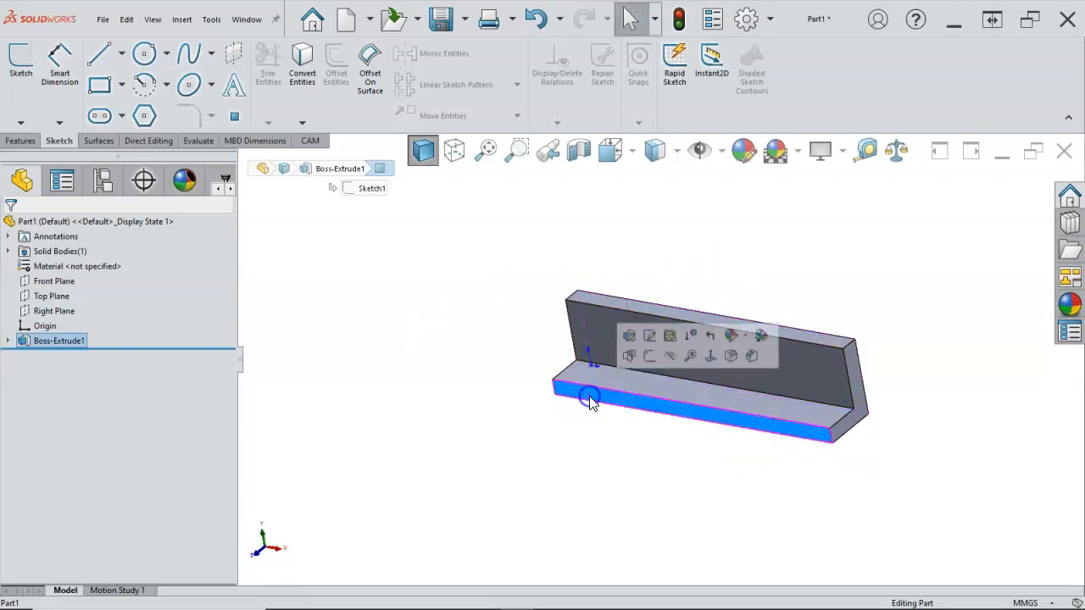
{"action": "middle_click_drag", "start_coordinate": [520, 322], "coordinate": [533, 316]}
Step: Sketch two circles on the upright leg's inner face, about 14 mm diameter near the left end and about 16 mm near the right end
{"action": "left_click", "coordinate": [590, 341]}
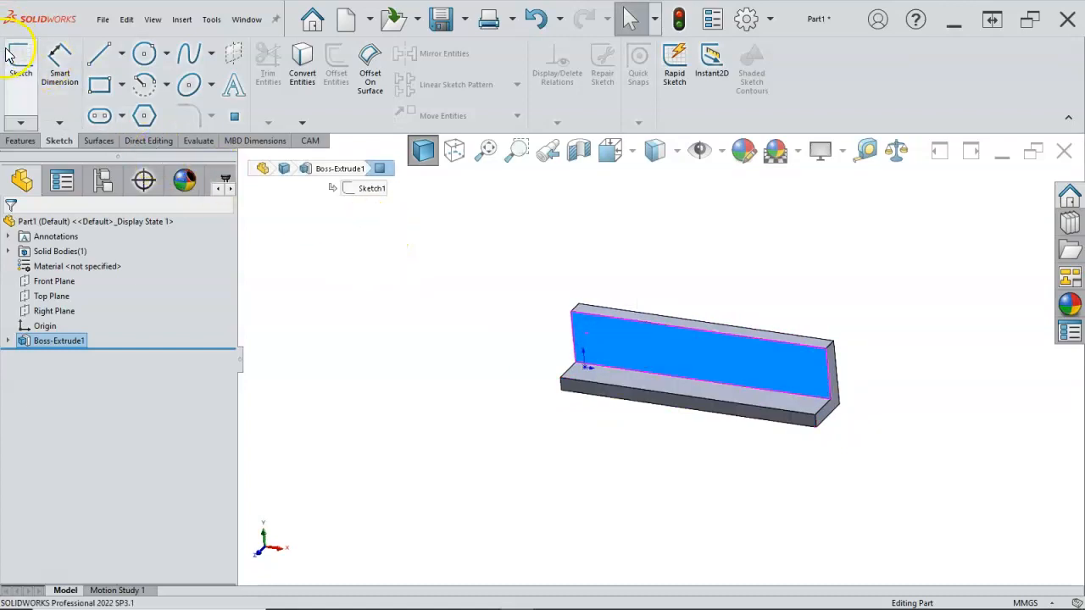
{"action": "right_click", "coordinate": [658, 347]}
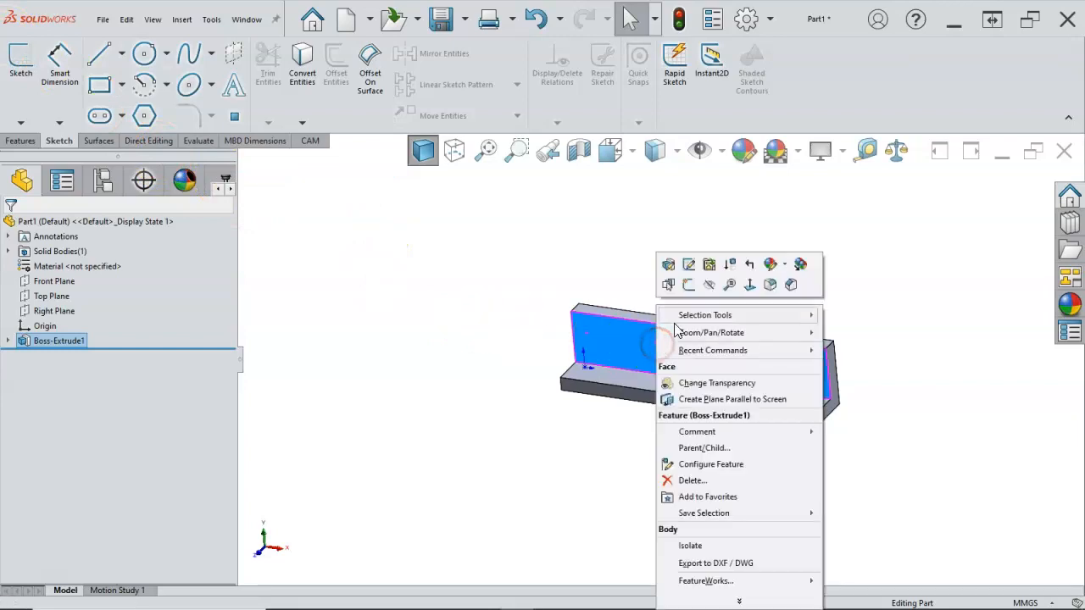
{"action": "left_click", "coordinate": [686, 284]}
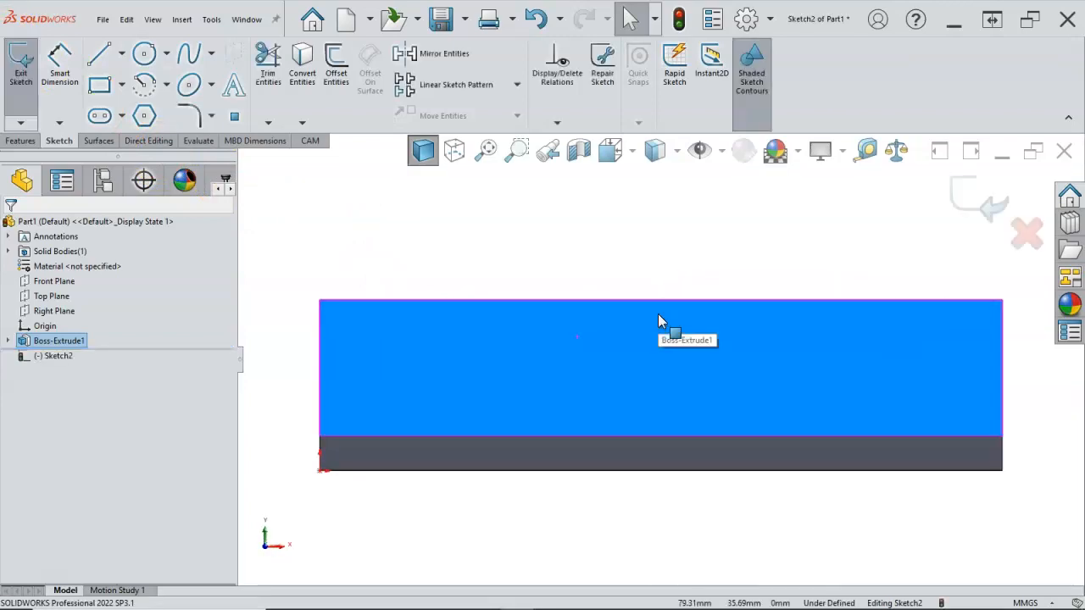
{"action": "left_click", "coordinate": [145, 56]}
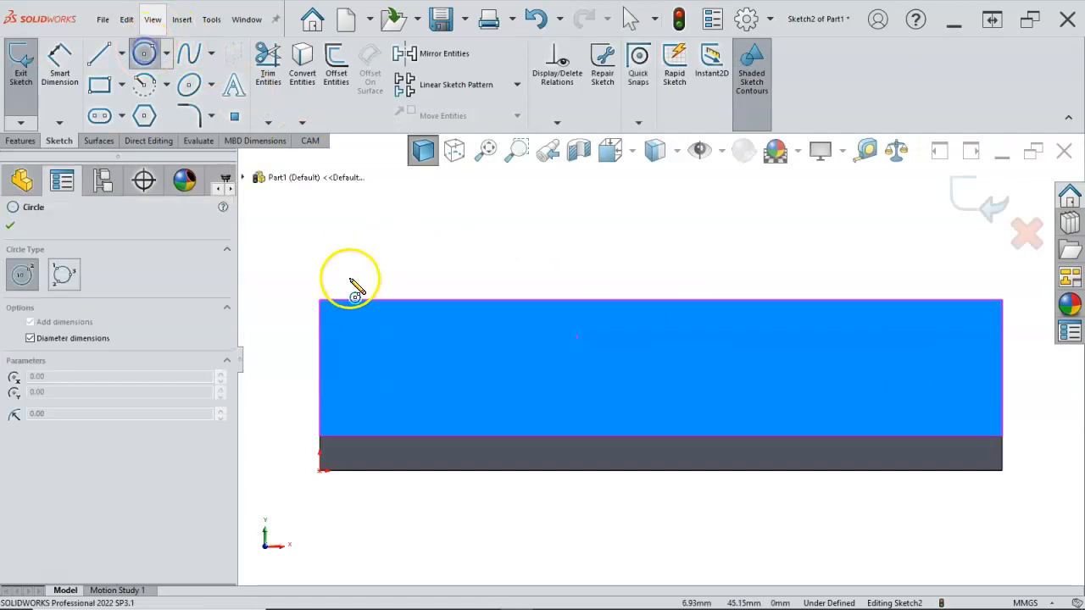
{"action": "left_click", "coordinate": [371, 366]}
{"action": "left_click", "coordinate": [403, 377]}
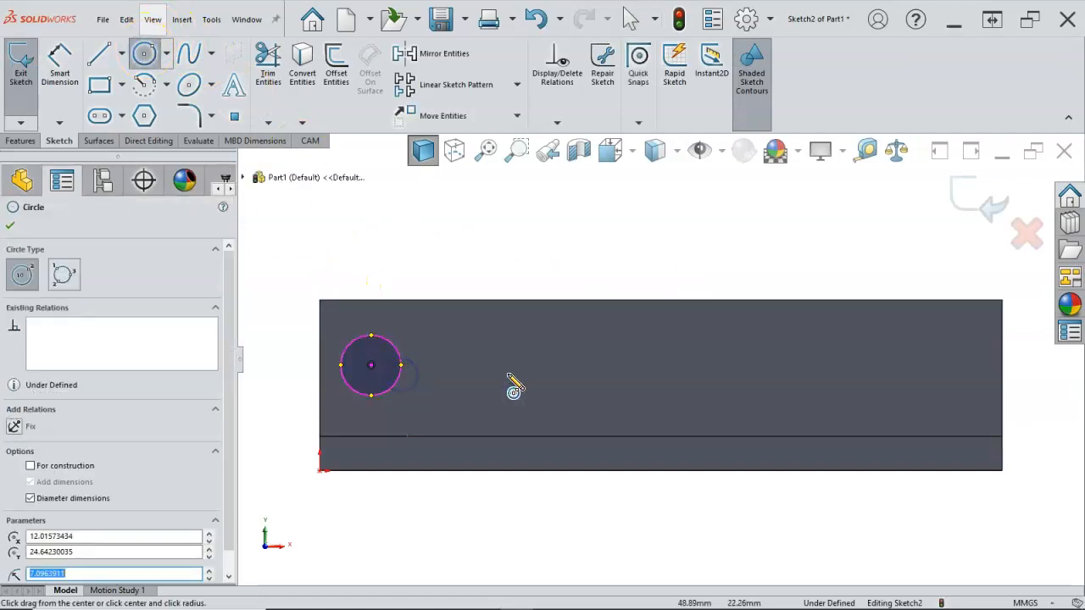
{"action": "left_click", "coordinate": [947, 346]}
{"action": "left_click", "coordinate": [973, 385]}
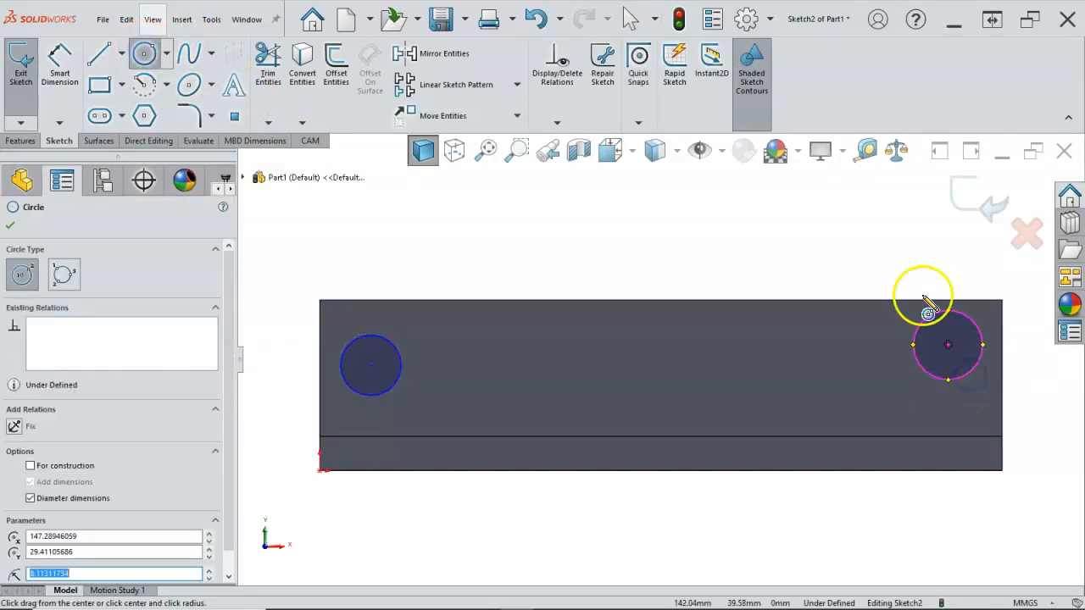
{"action": "right_click", "coordinate": [889, 249]}
{"action": "left_click", "coordinate": [935, 253]}
{"action": "left_click", "coordinate": [812, 283]}
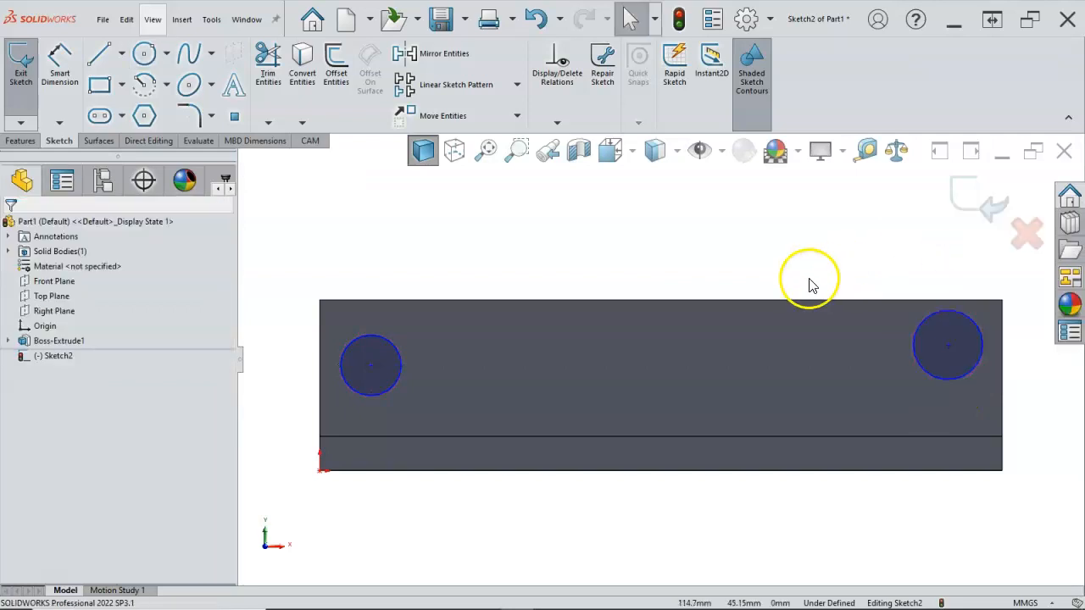
Step: Dimension the diameter of the circle near the face's right end as 10 mm
{"action": "key", "text": "f"}
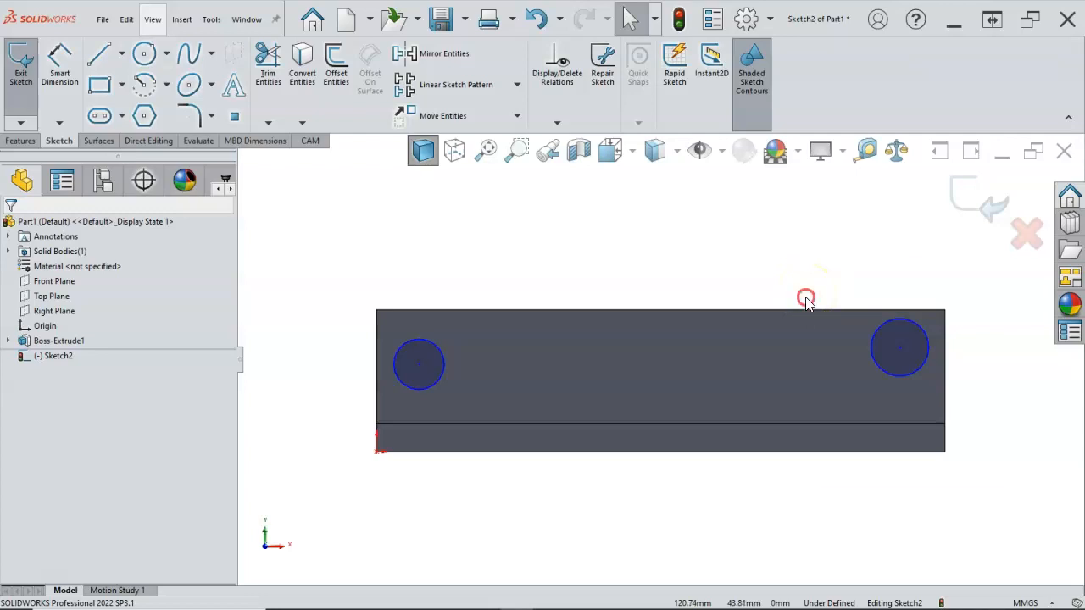
{"action": "right_click", "coordinate": [806, 301]}
{"action": "left_click", "coordinate": [928, 274]}
{"action": "left_click", "coordinate": [926, 339]}
{"action": "left_click", "coordinate": [778, 256]}
{"action": "type", "text": "10"}
{"action": "key", "text": "Return"}
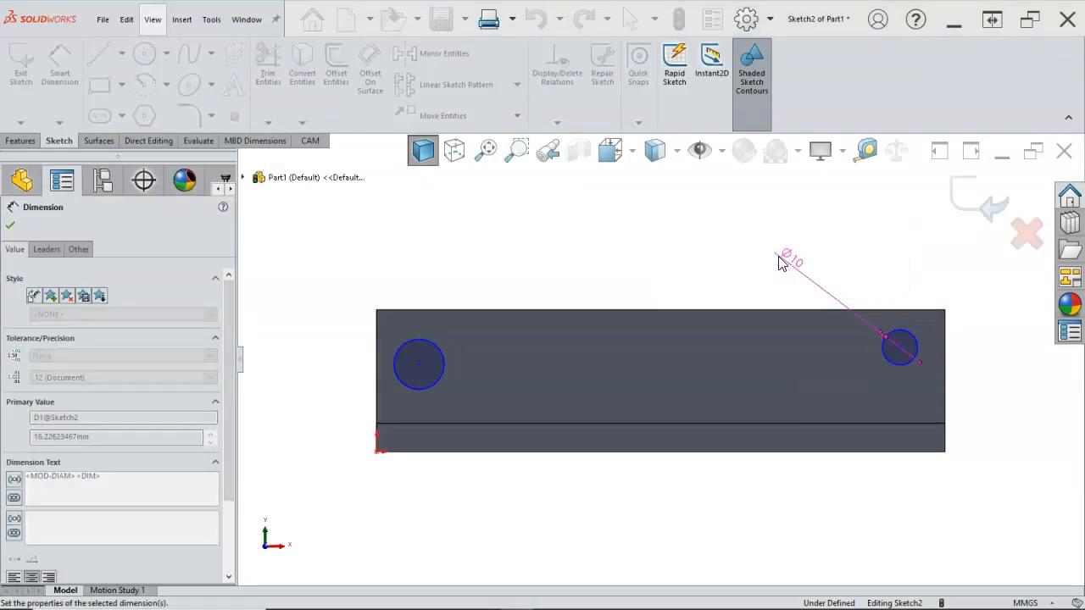
{"action": "left_click", "coordinate": [598, 271]}
{"action": "right_click", "coordinate": [597, 273]}
{"action": "left_click", "coordinate": [644, 293]}
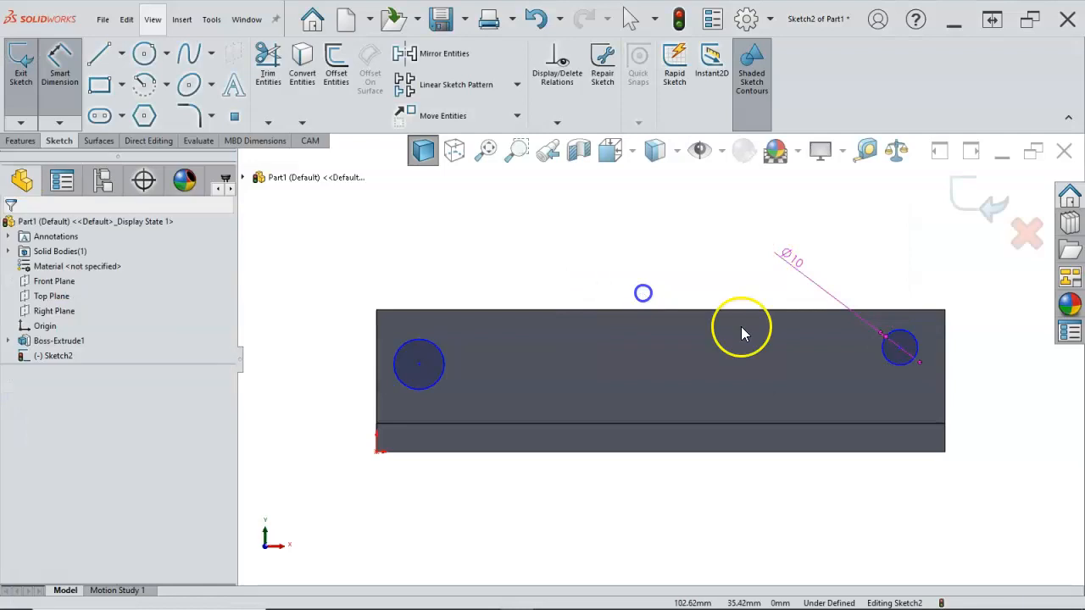
Step: Make the two circles equal in size with an Equal relation
{"action": "left_click", "coordinate": [882, 357]}
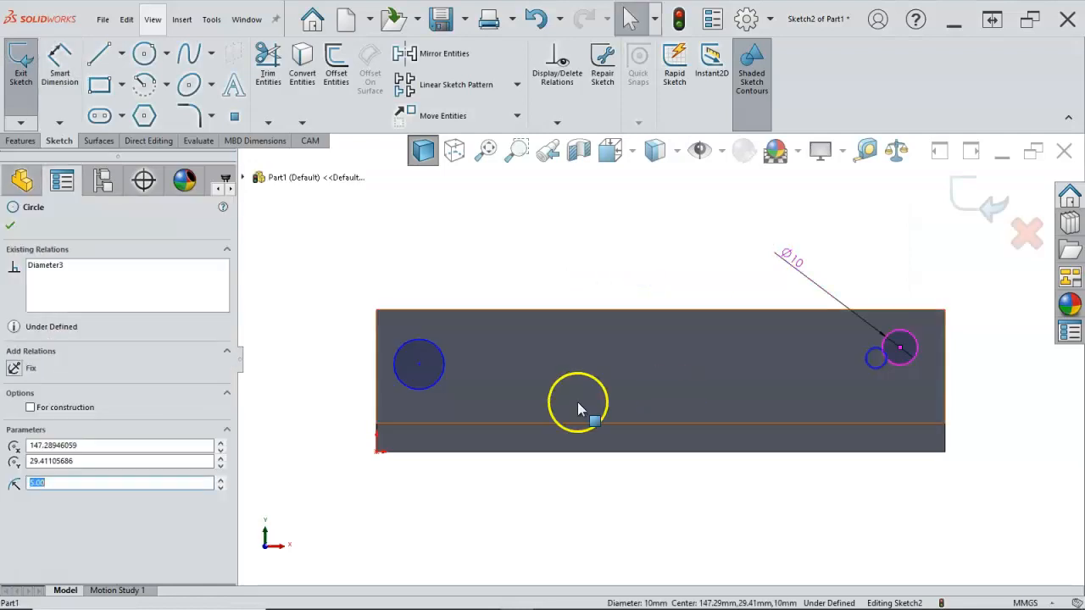
{"action": "left_click", "coordinate": [418, 390], "text": "ctrl"}
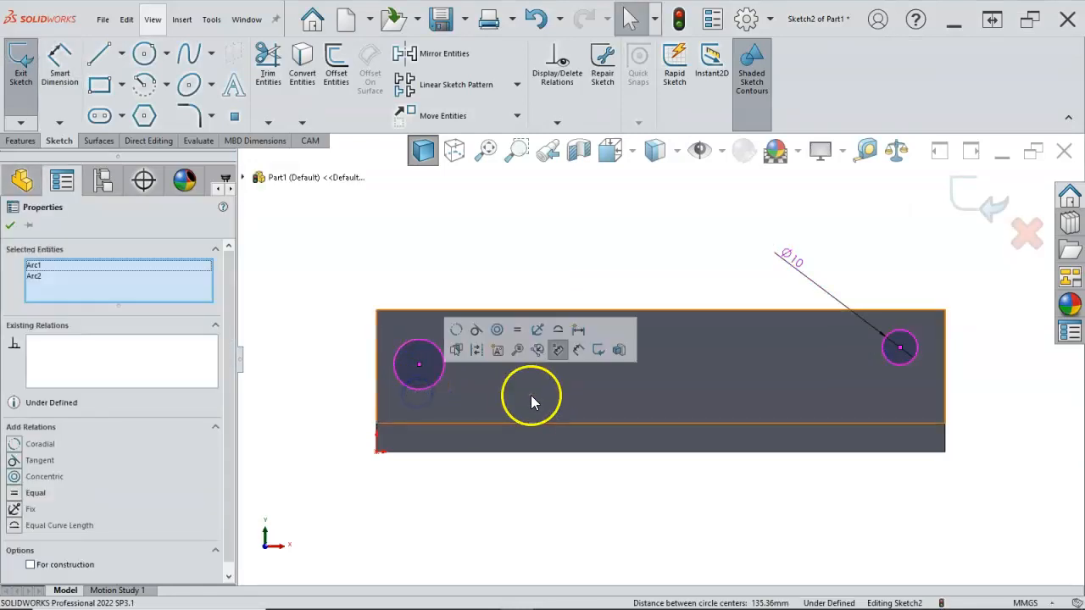
{"action": "left_click", "coordinate": [517, 330]}
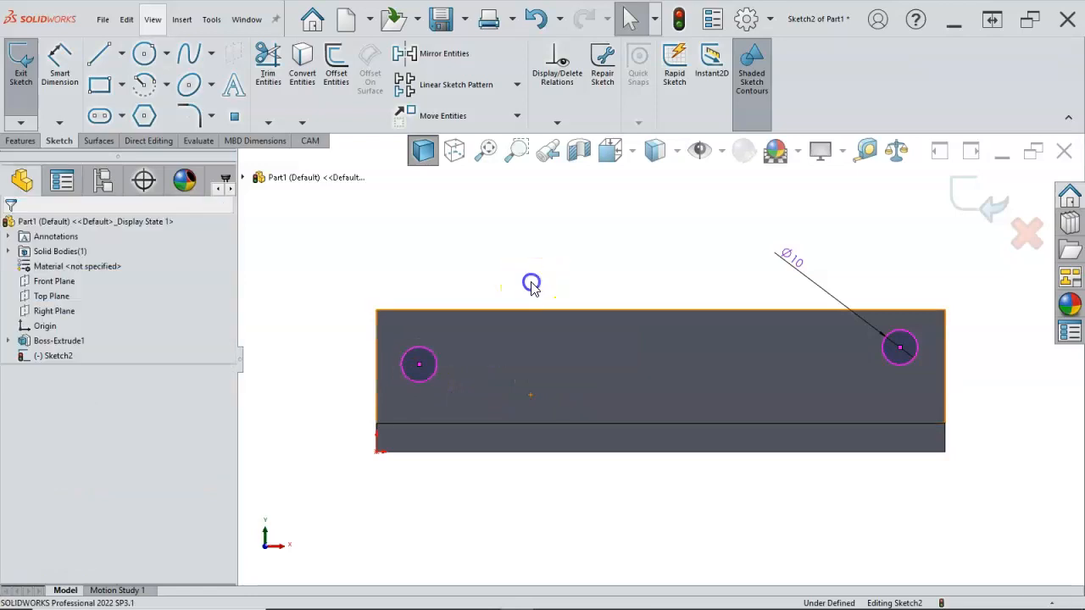
Step: Dimension the right circle's centre 12 mm from the face's right edge and 12 mm from its top edge
{"action": "right_click", "coordinate": [531, 282]}
{"action": "left_click", "coordinate": [662, 261]}
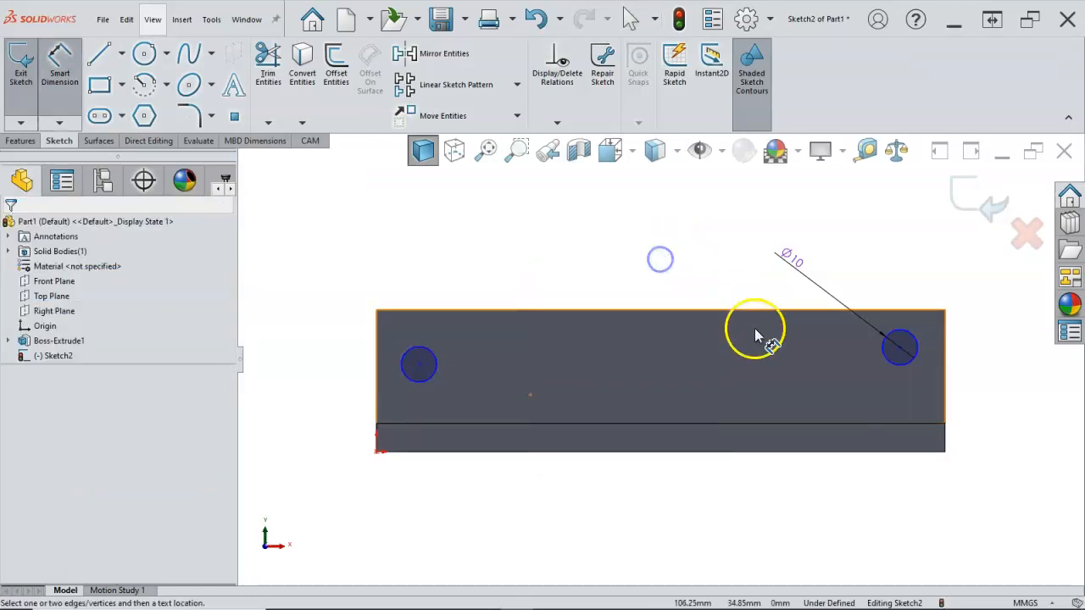
{"action": "left_click", "coordinate": [944, 380]}
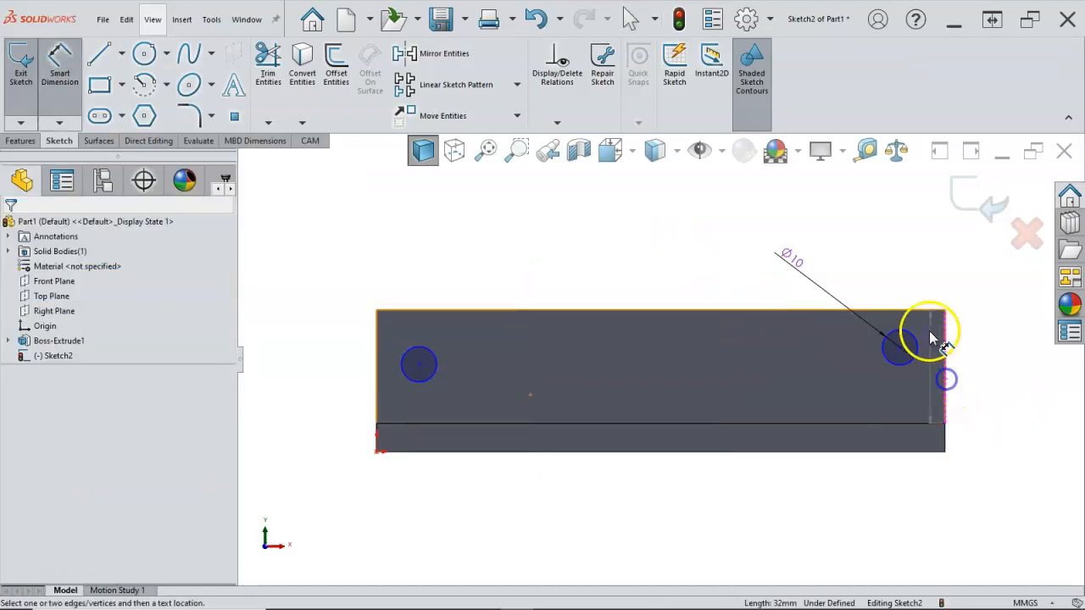
{"action": "left_click", "coordinate": [904, 341]}
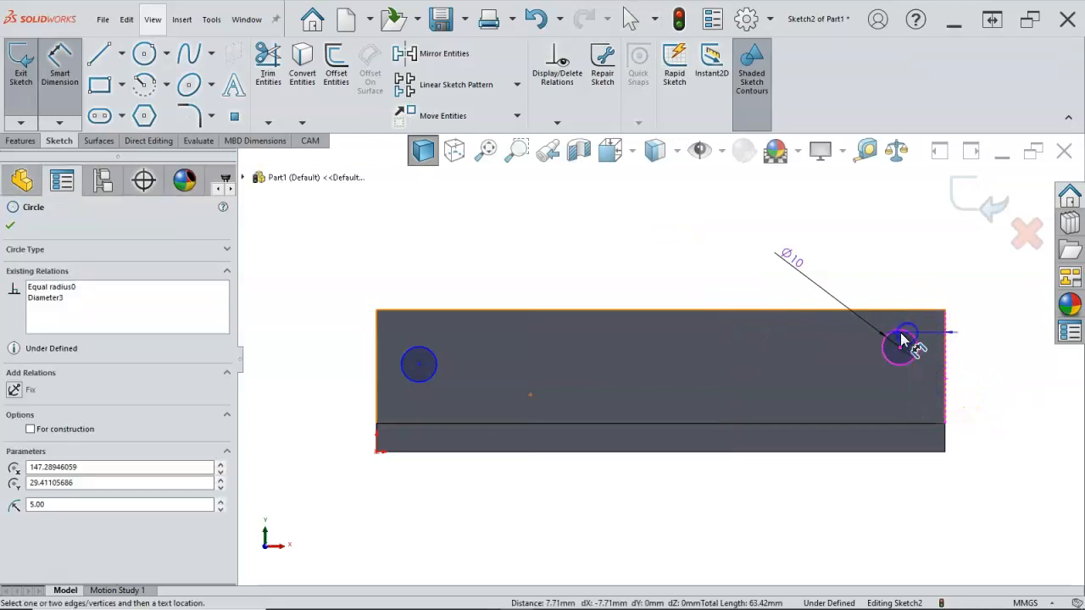
{"action": "left_click", "coordinate": [898, 285]}
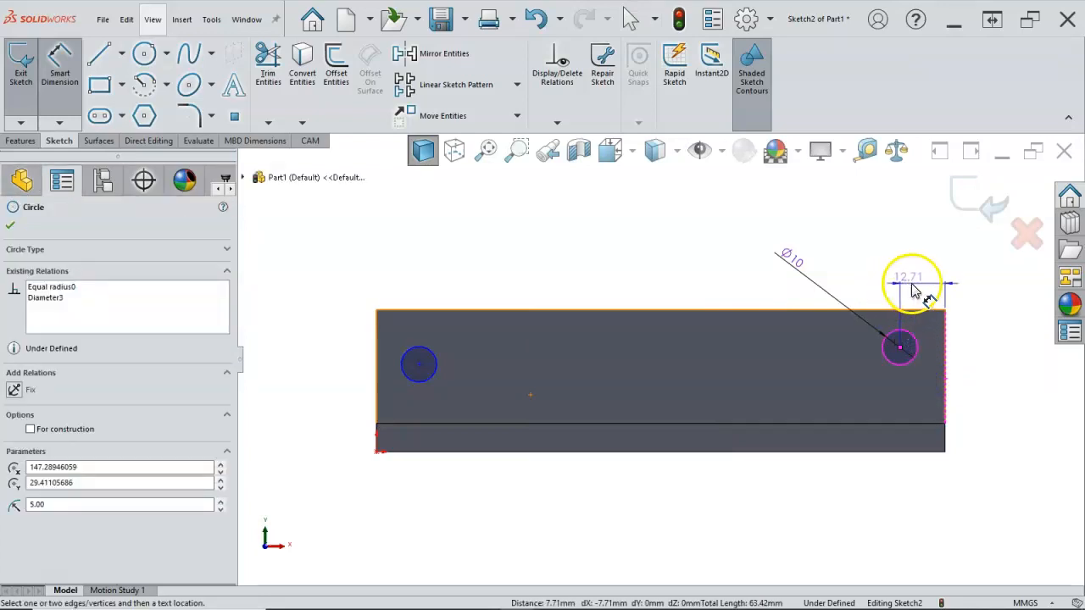
{"action": "type", "text": "12"}
{"action": "key", "text": "Return"}
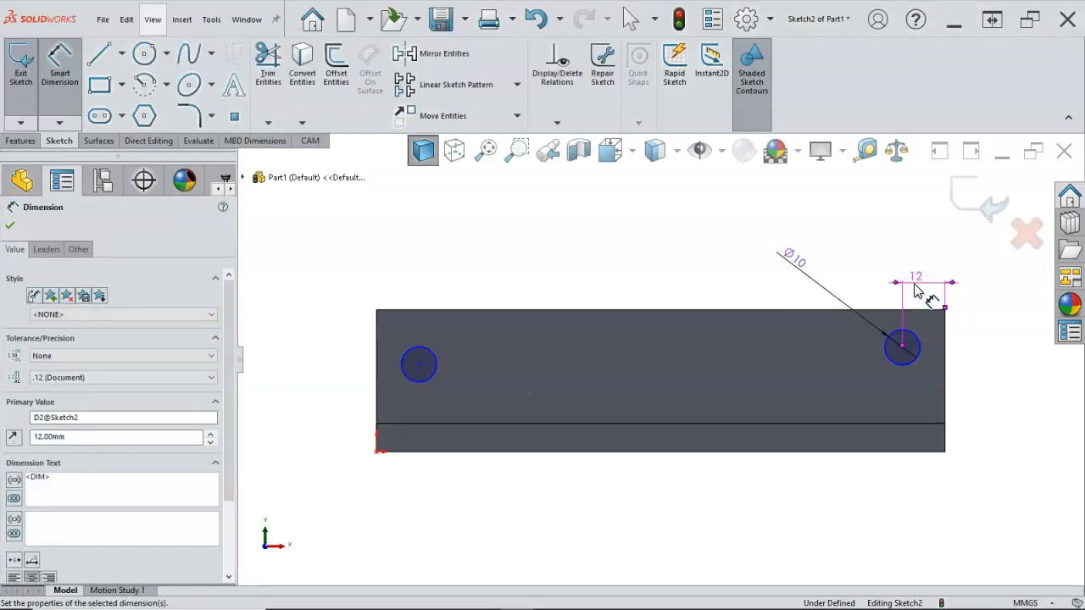
{"action": "left_click", "coordinate": [918, 338]}
{"action": "left_click", "coordinate": [919, 312]}
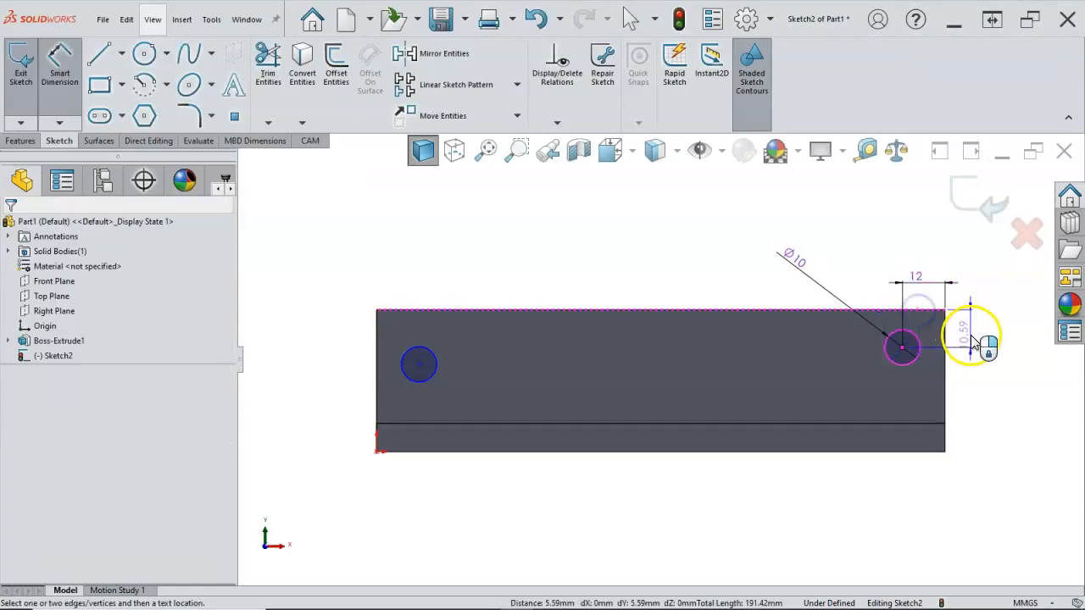
{"action": "left_click", "coordinate": [973, 335]}
{"action": "type", "text": "12"}
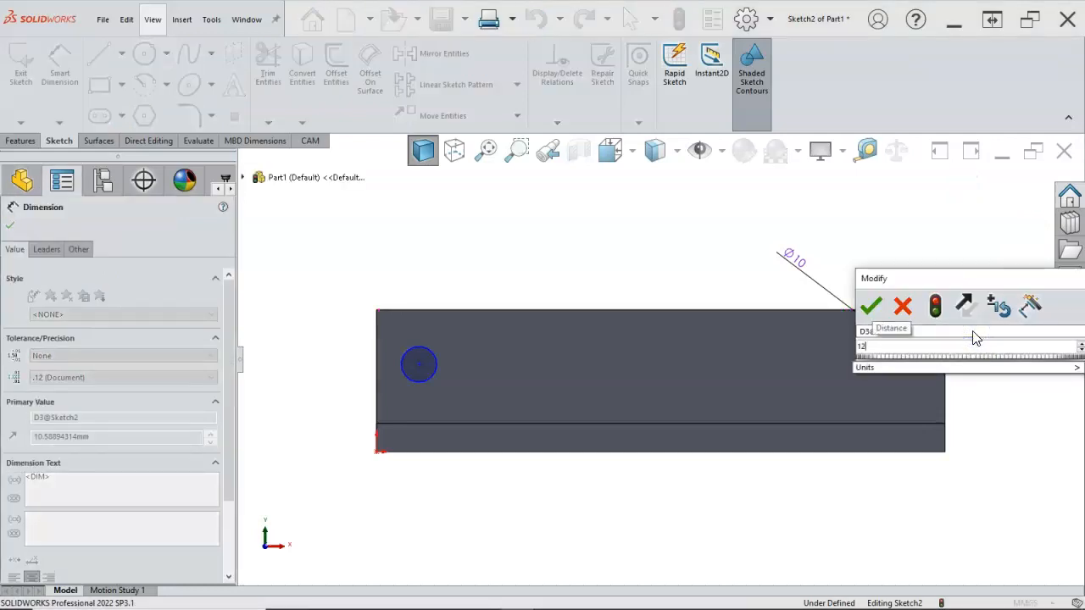
{"action": "key", "text": "Return"}
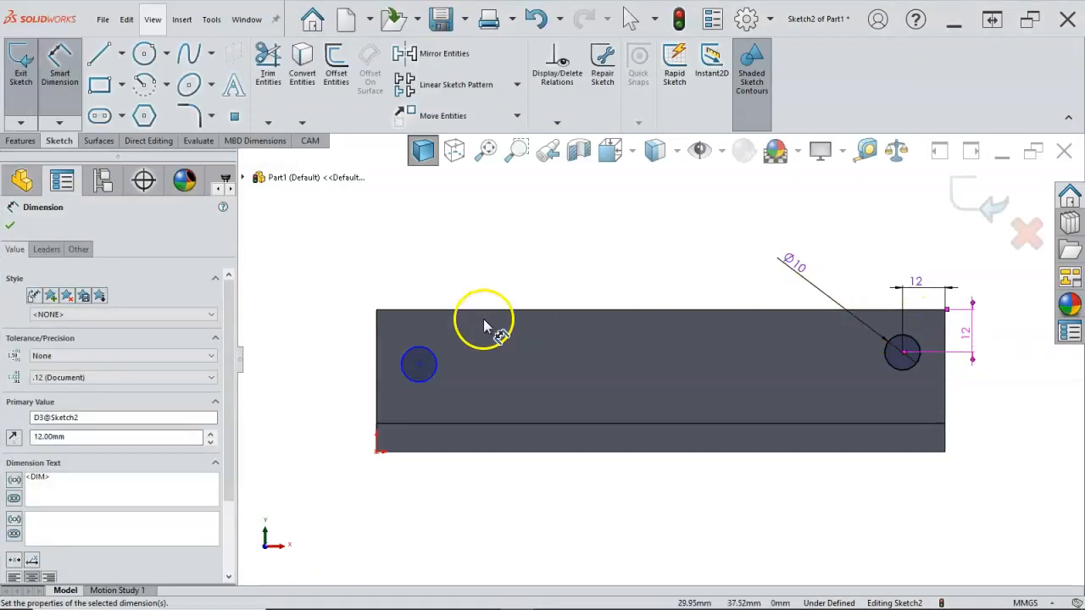
Step: Dimension the left circle's centre 14 mm from the face's top edge and 12 mm from its left edge
{"action": "left_click", "coordinate": [431, 360]}
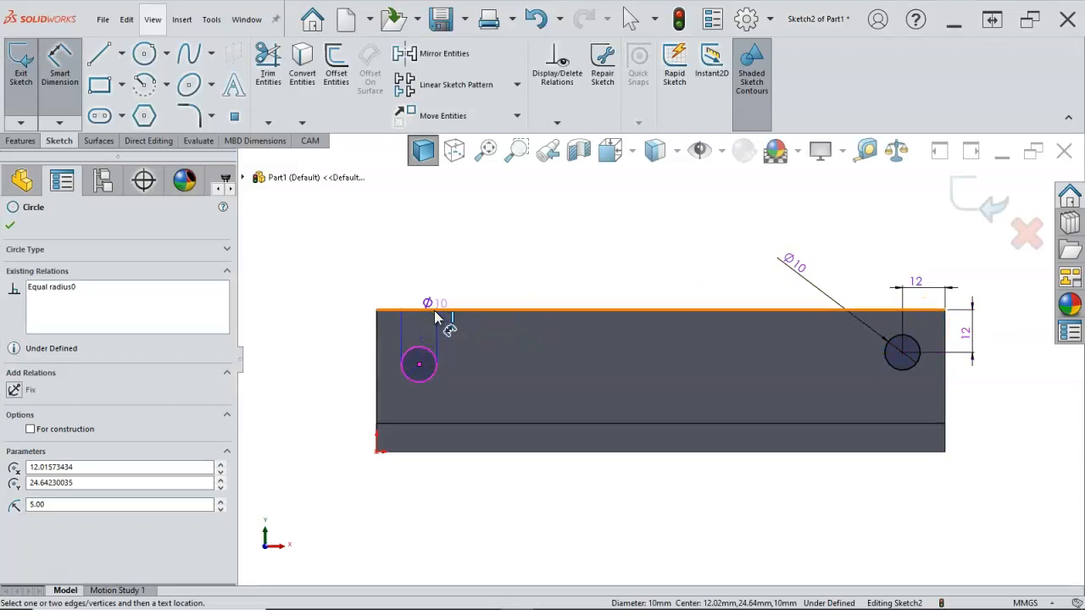
{"action": "left_click", "coordinate": [434, 310]}
{"action": "left_click", "coordinate": [345, 334]}
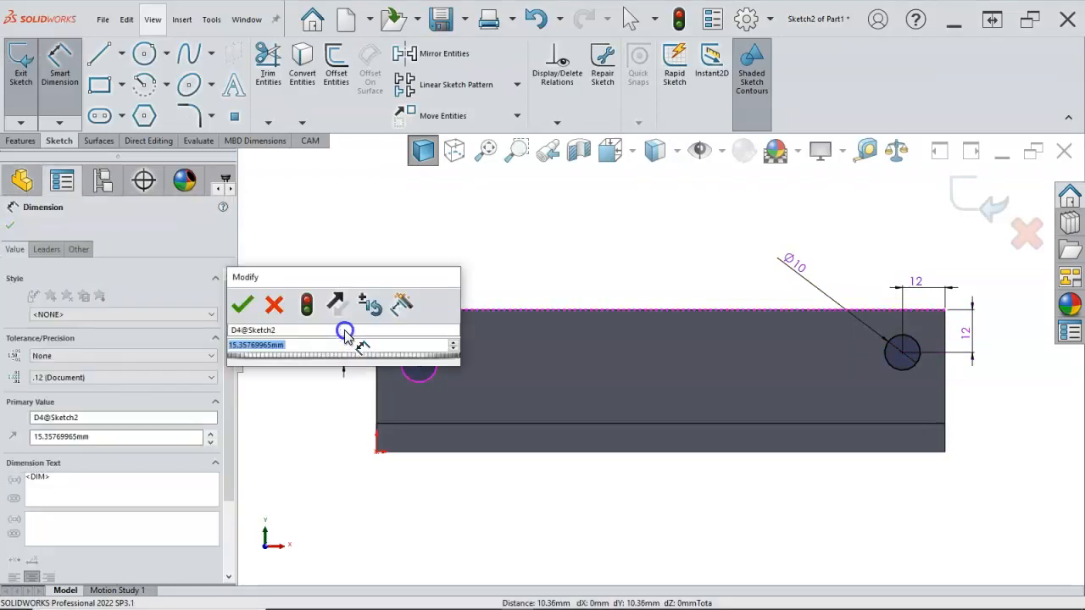
{"action": "type", "text": "14"}
{"action": "key", "text": "Return"}
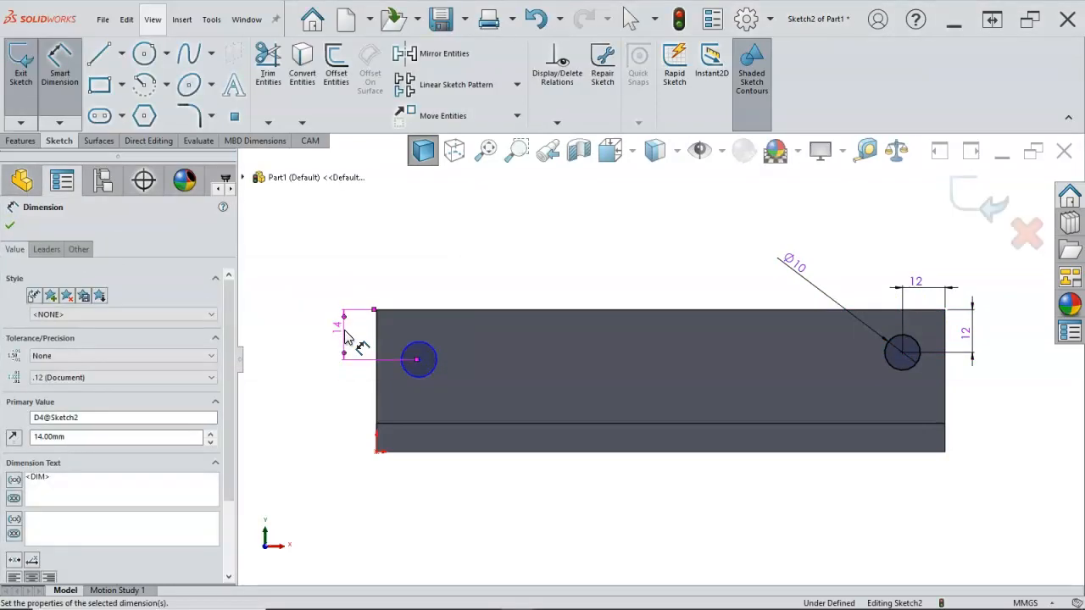
{"action": "left_click", "coordinate": [391, 392]}
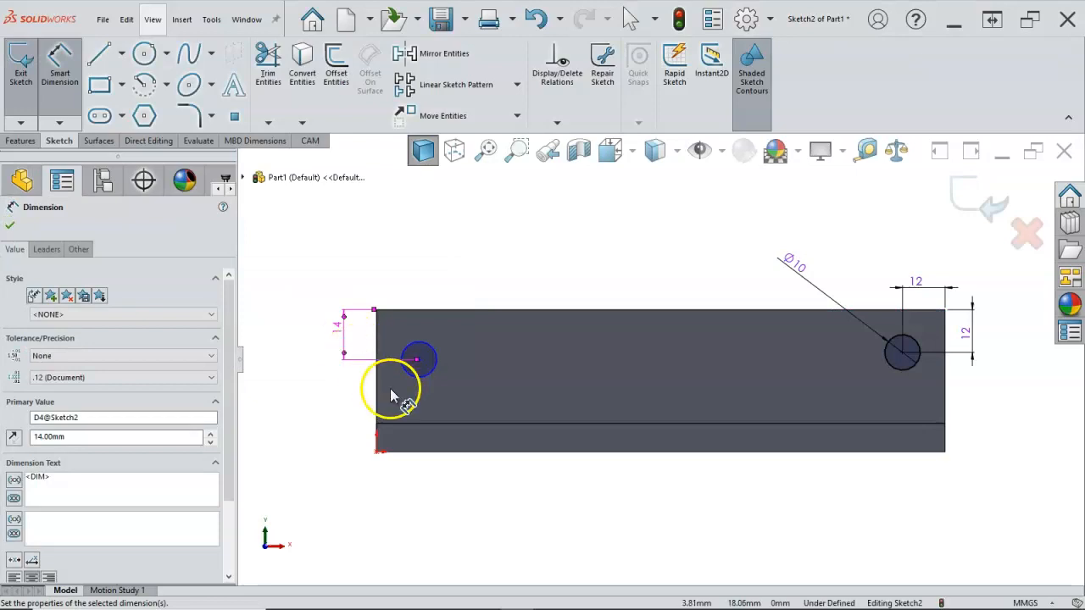
{"action": "left_click", "coordinate": [376, 388]}
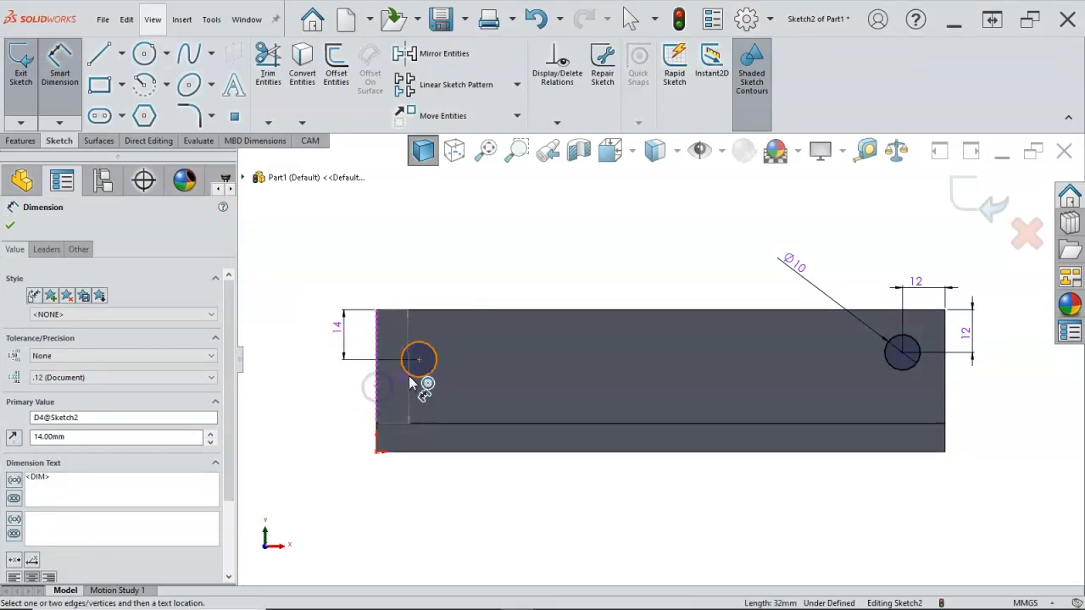
{"action": "left_click", "coordinate": [417, 349]}
{"action": "left_click", "coordinate": [395, 285]}
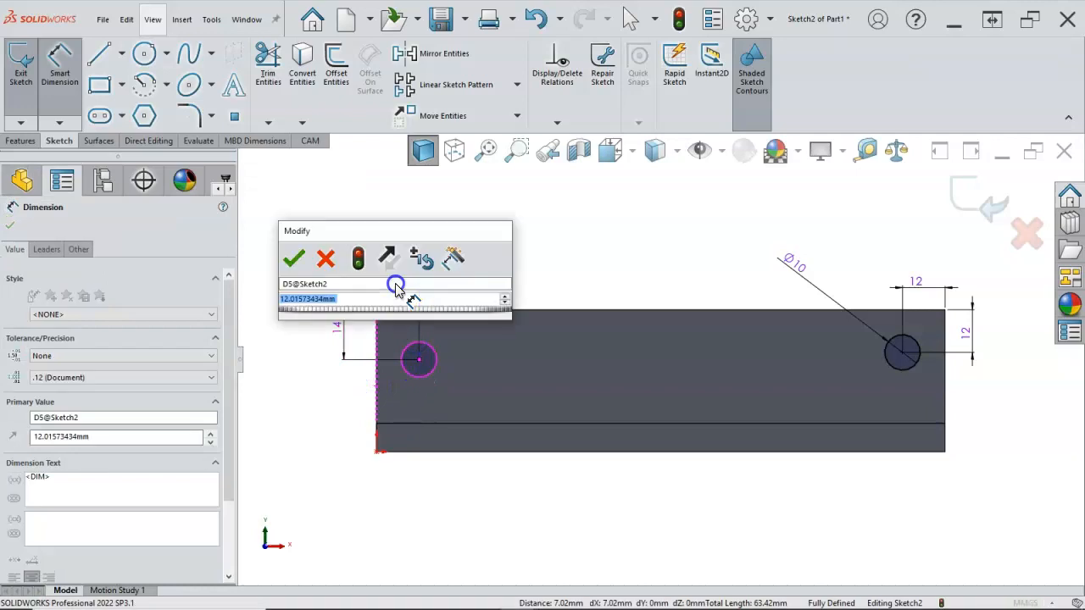
{"action": "type", "text": "12"}
{"action": "key", "text": "Return"}
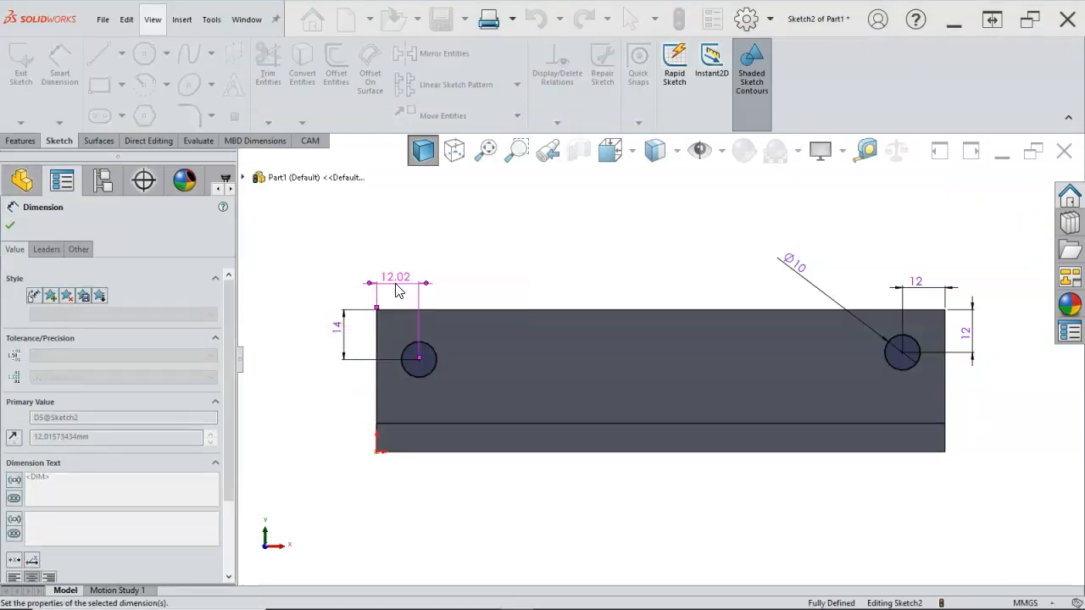
{"action": "right_click", "coordinate": [537, 267]}
{"action": "left_click", "coordinate": [579, 302]}
{"action": "scroll", "coordinate": [508, 260], "scroll_direction": "up", "scroll_amount": 1}
{"action": "scroll", "coordinate": [684, 362], "scroll_direction": "down", "scroll_amount": 1}
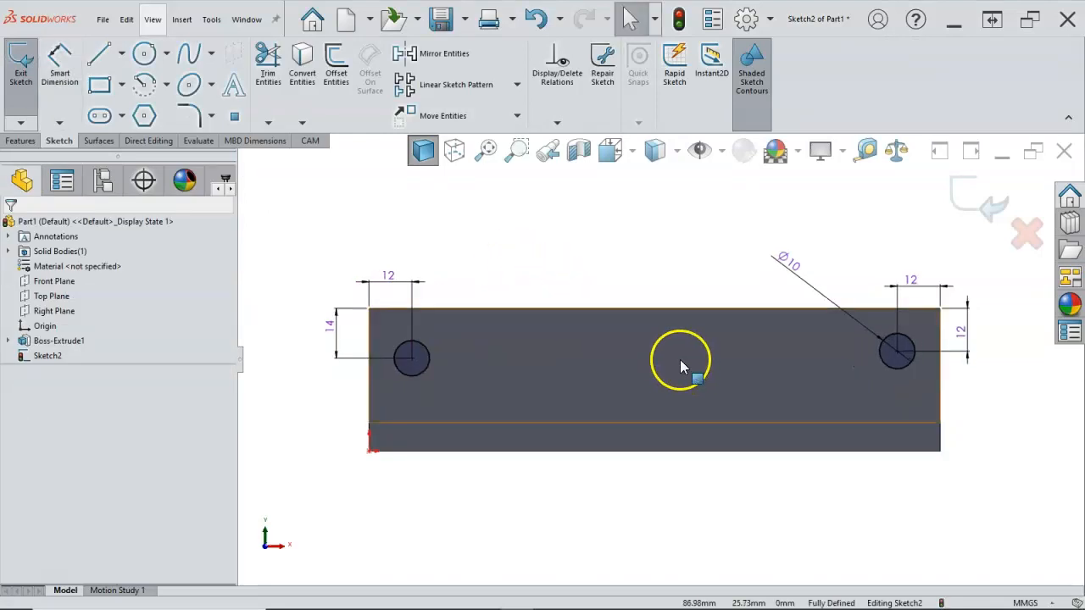
{"action": "scroll", "coordinate": [737, 378], "scroll_direction": "up", "scroll_amount": 1}
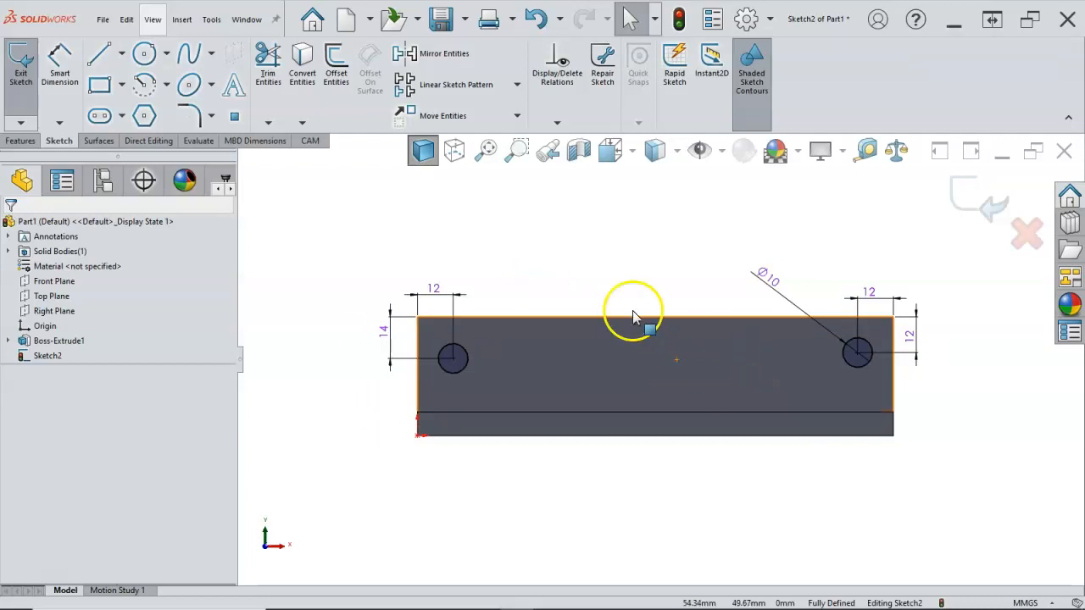
Step: Cut the two circles through the upright leg with an Extruded Cut set to Through All
{"action": "left_click", "coordinate": [21, 141]}
{"action": "left_click", "coordinate": [204, 72]}
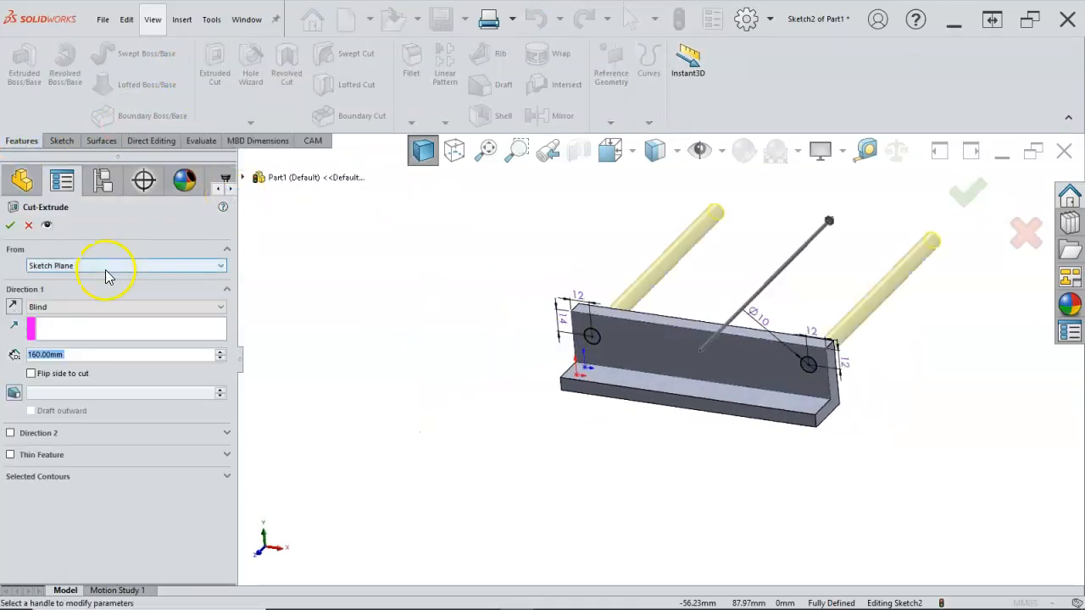
{"action": "left_click", "coordinate": [81, 306]}
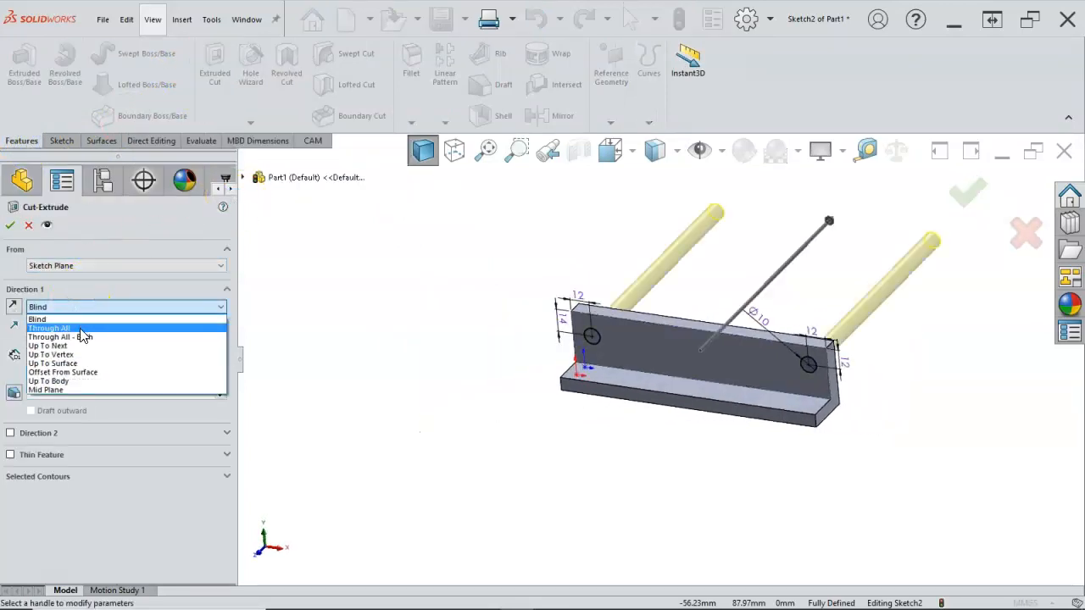
{"action": "left_click", "coordinate": [82, 329]}
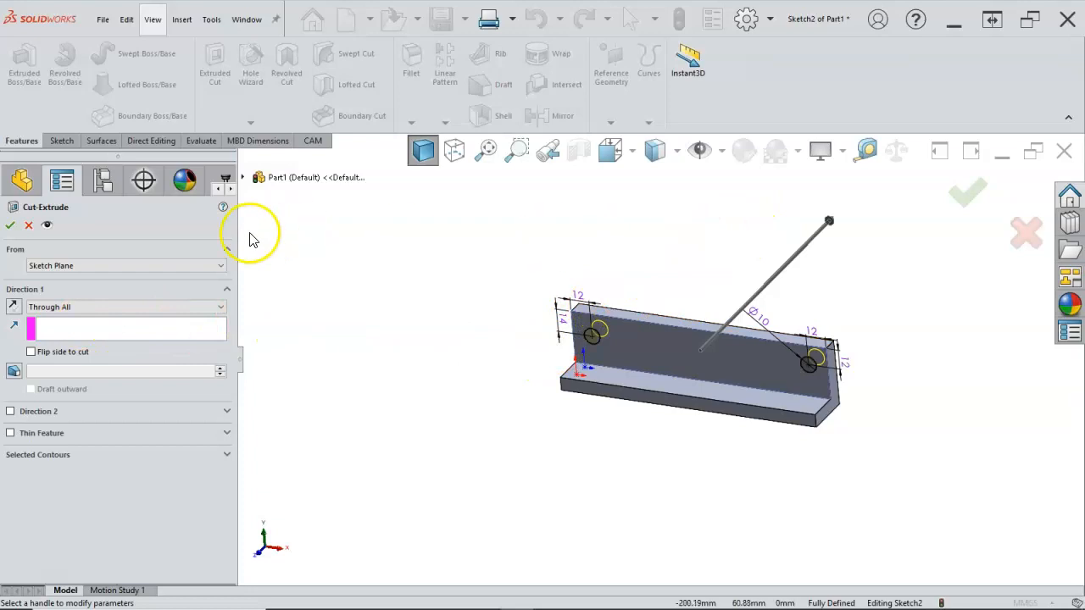
{"action": "left_click", "coordinate": [161, 307]}
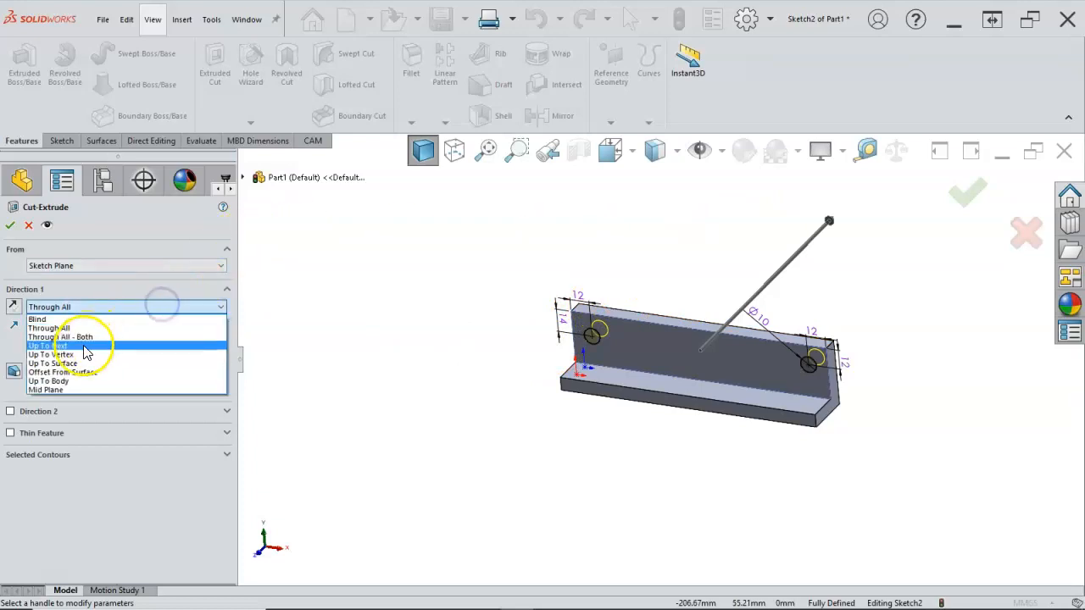
{"action": "left_click", "coordinate": [59, 328]}
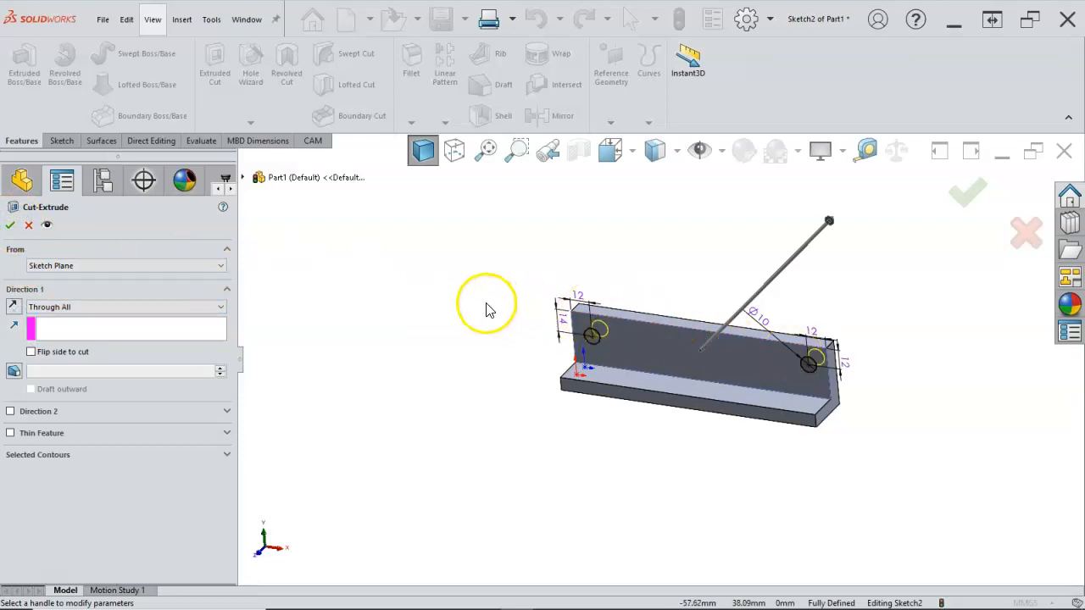
{"action": "left_click", "coordinate": [10, 224]}
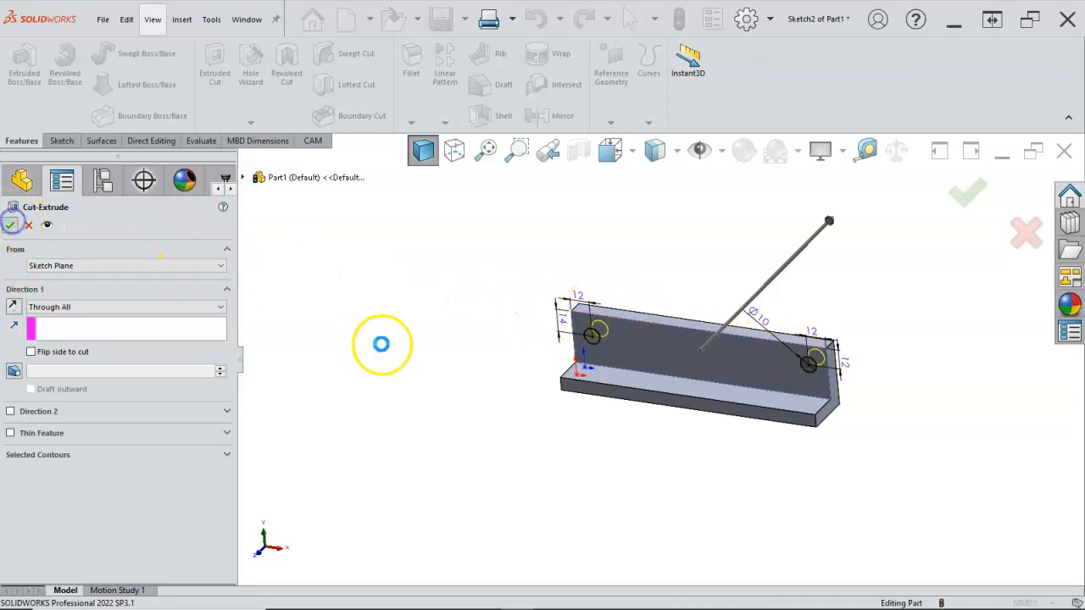
Step: Start a sketch on the horizontal leg's upper face and draw a 6 mm diameter circle near the face's left end
{"action": "left_click", "coordinate": [627, 384]}
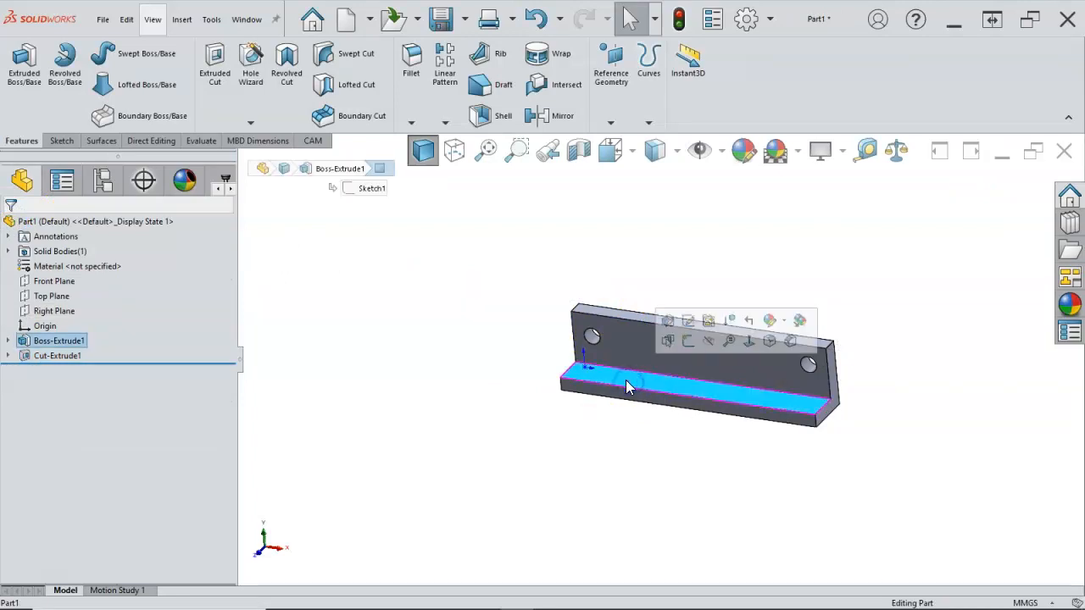
{"action": "left_click", "coordinate": [688, 353]}
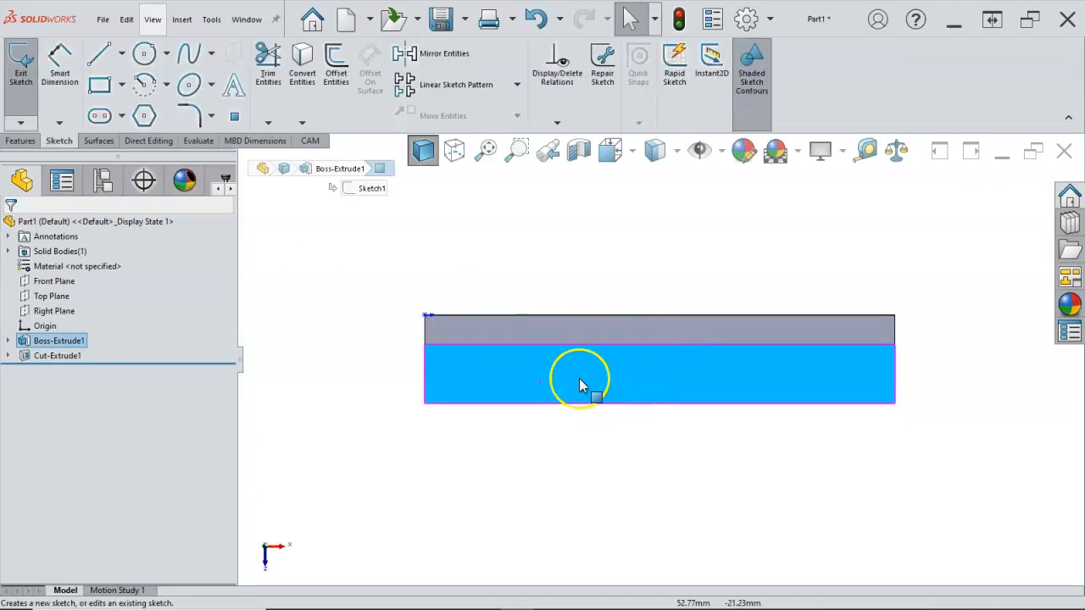
{"action": "key", "text": "s"}
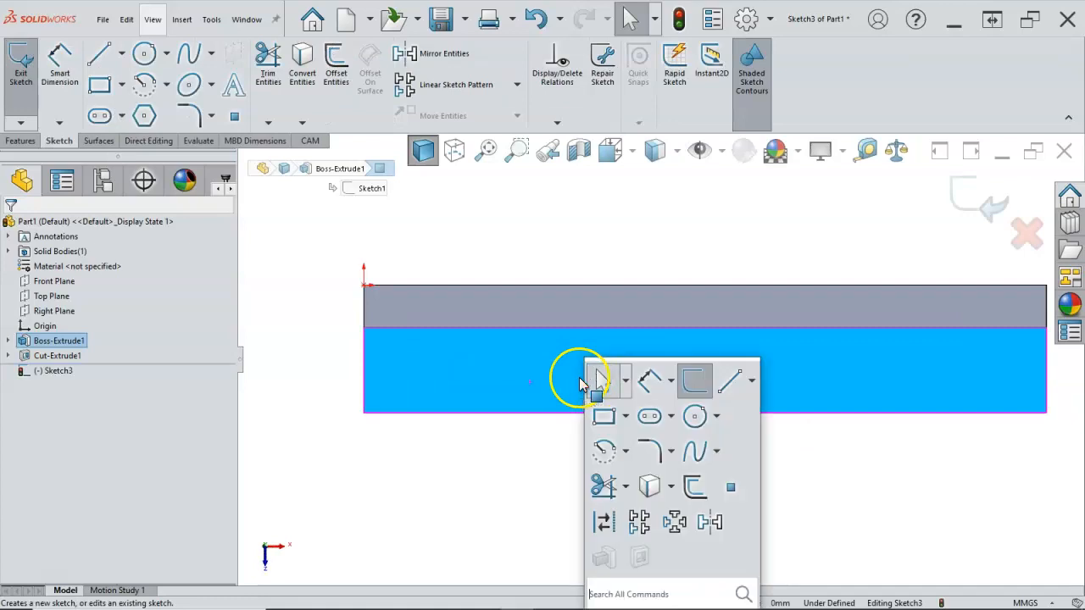
{"action": "left_click", "coordinate": [695, 415]}
{"action": "left_click", "coordinate": [421, 370]}
{"action": "left_click", "coordinate": [434, 375]}
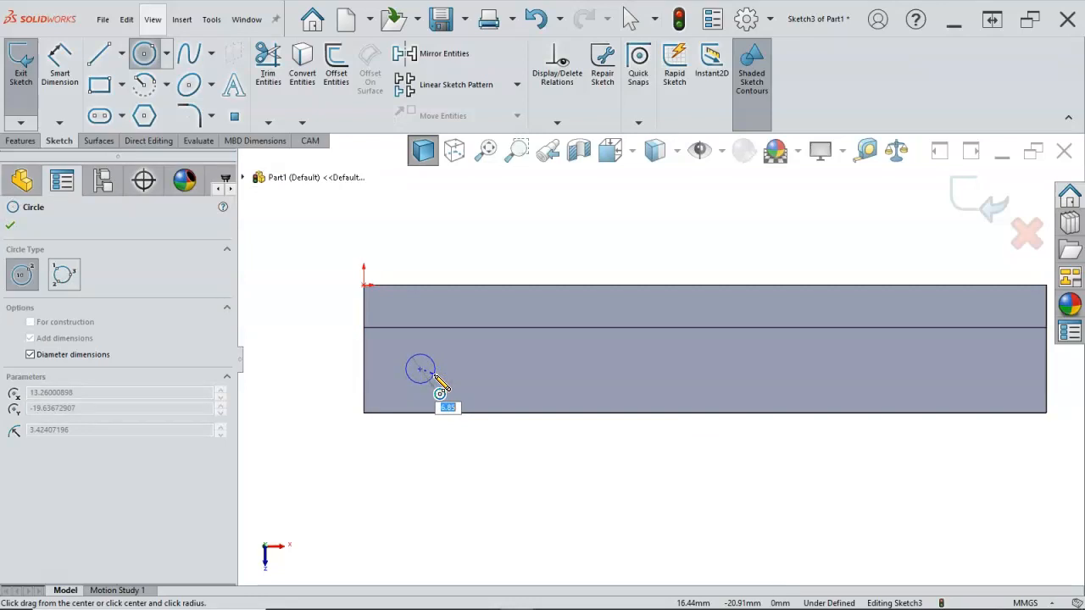
{"action": "type", "text": "6"}
{"action": "key", "text": "Return"}
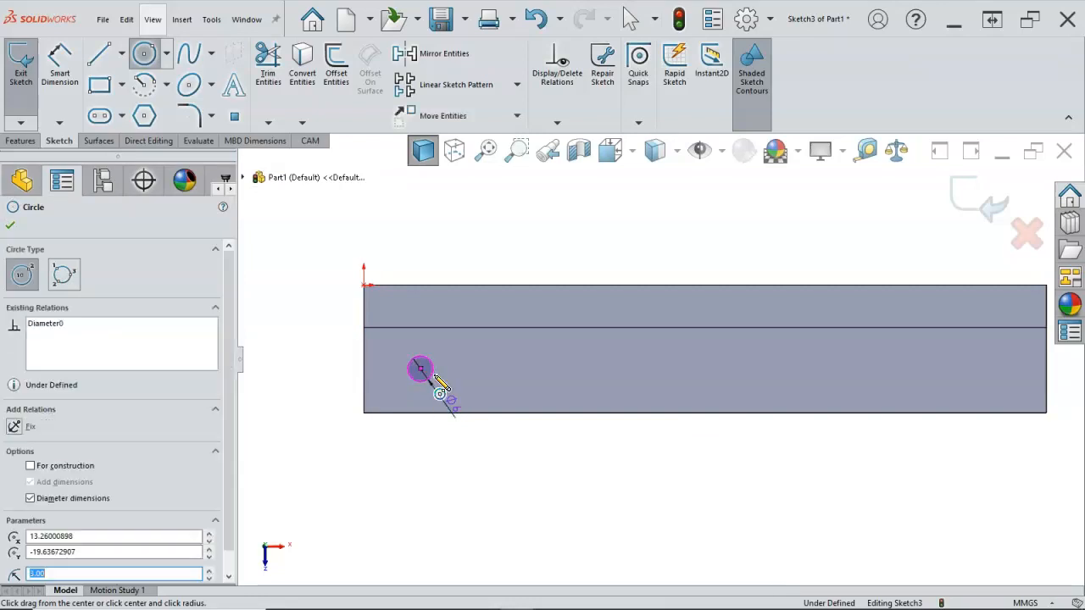
Step: Dimension the circle's centre 19.4 mm from the part's back edge and show that dimension's arc condition options
{"action": "right_click", "coordinate": [332, 330]}
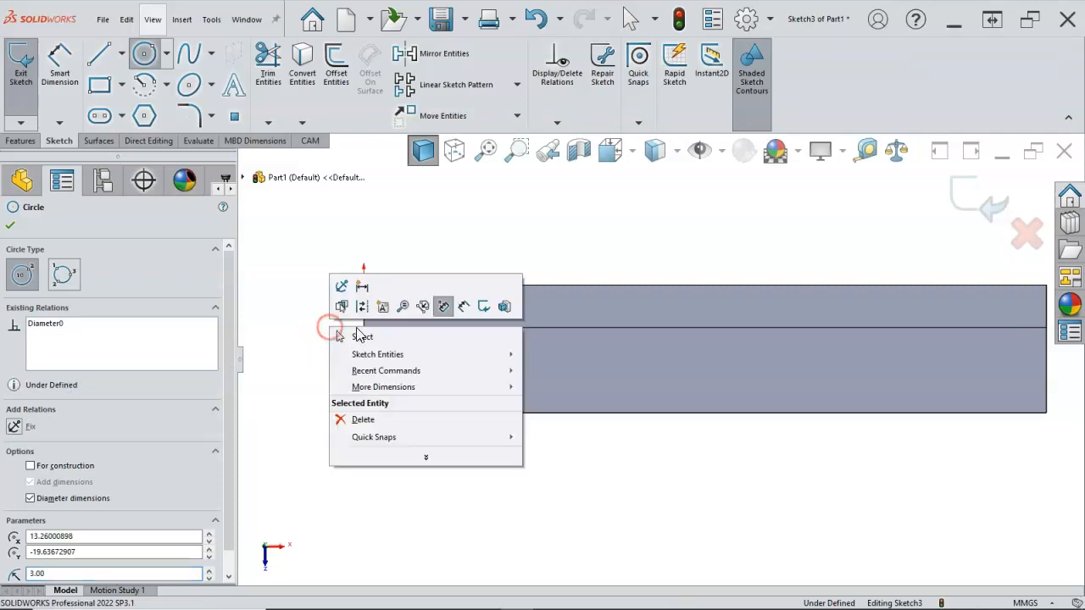
{"action": "left_click", "coordinate": [458, 308]}
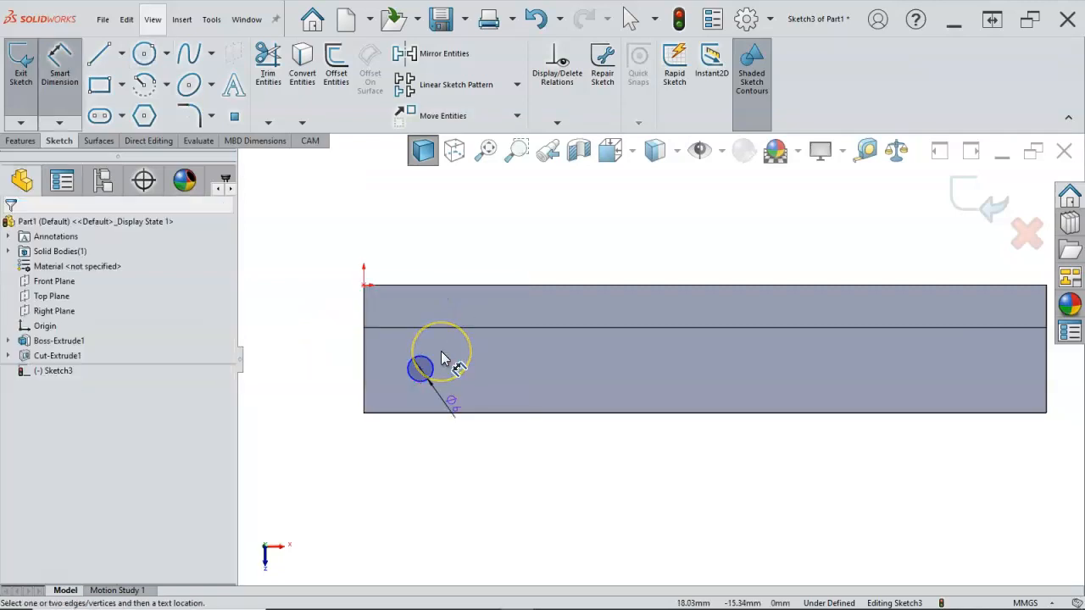
{"action": "left_click", "coordinate": [416, 413]}
{"action": "left_click", "coordinate": [413, 393]}
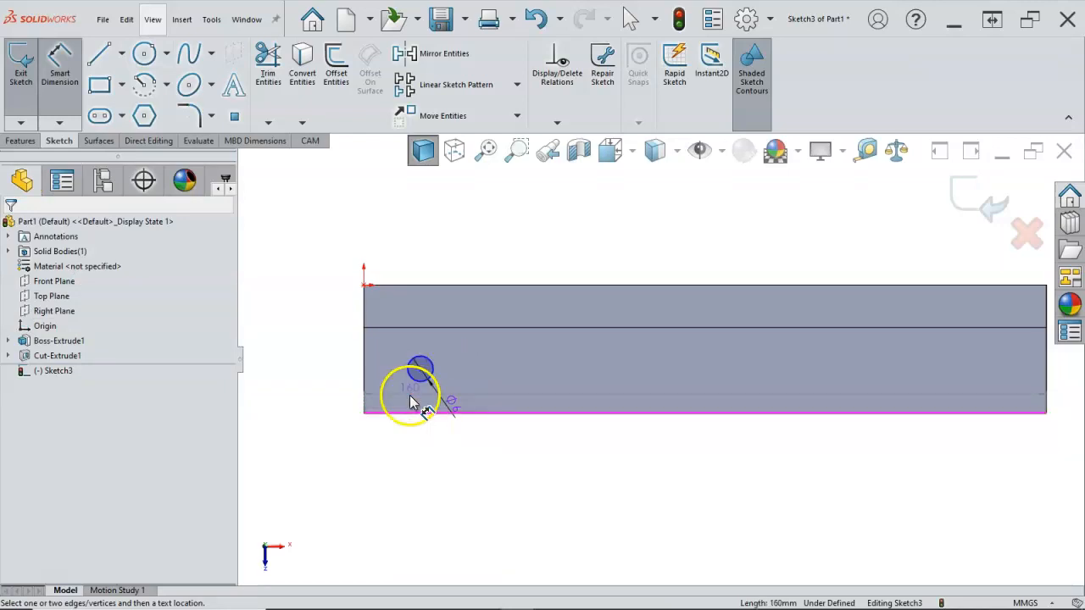
{"action": "left_click", "coordinate": [410, 378]}
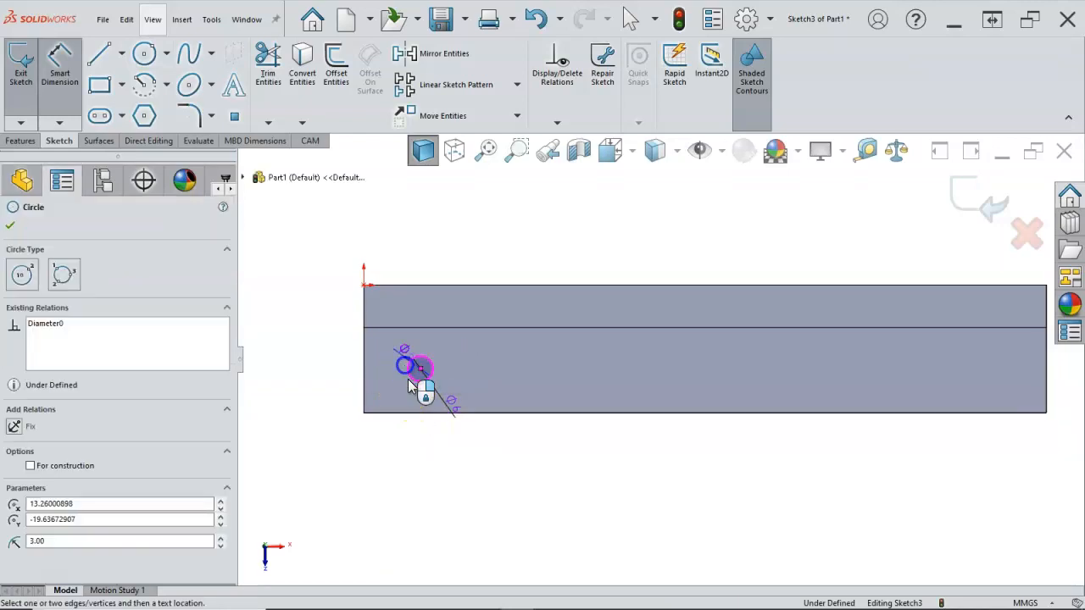
{"action": "left_click", "coordinate": [396, 287]}
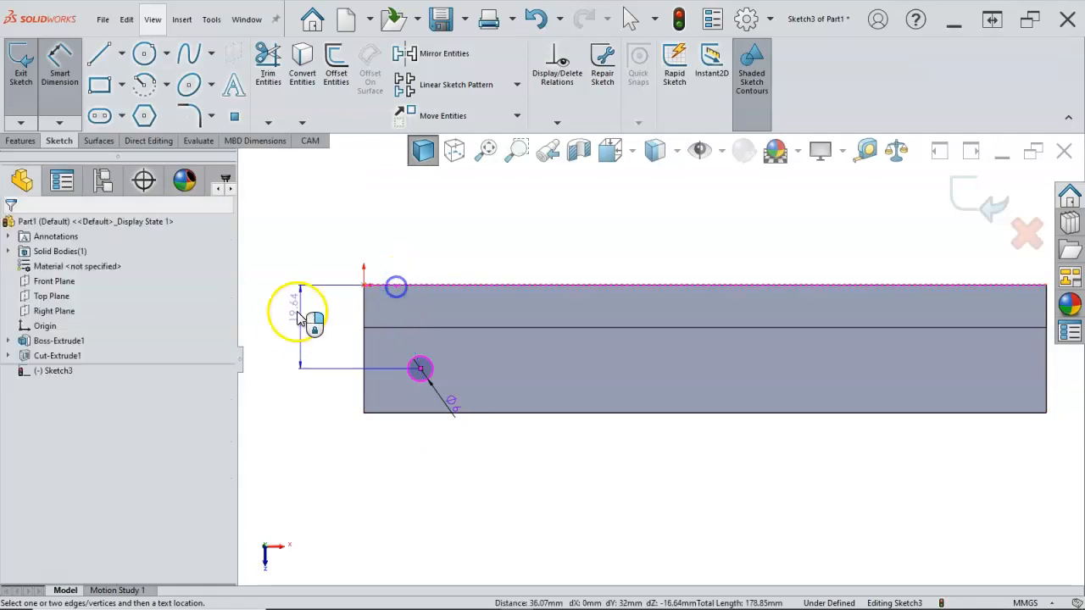
{"action": "left_click", "coordinate": [305, 329]}
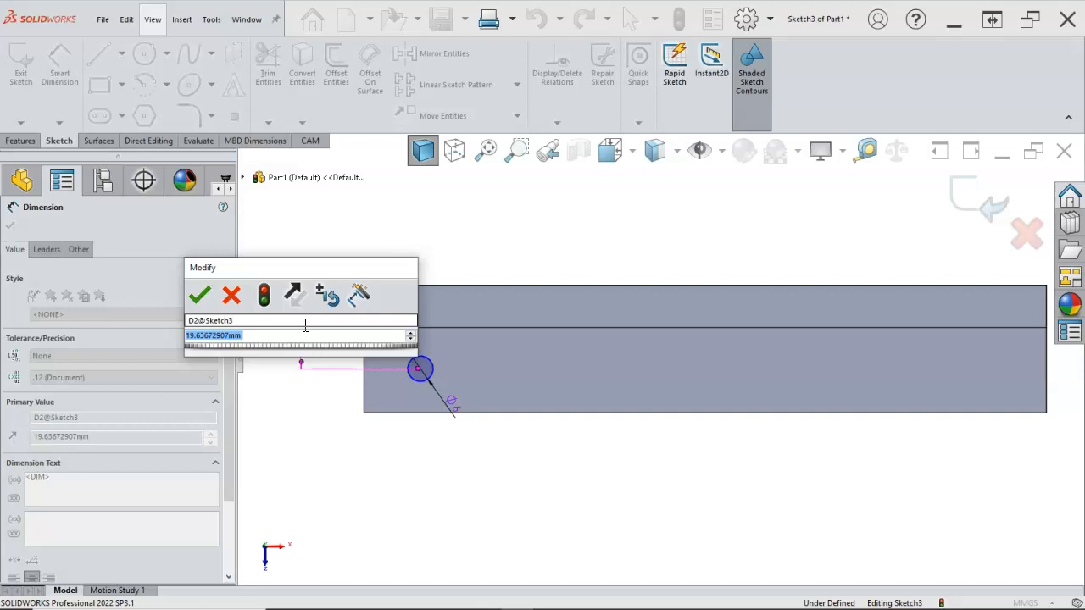
{"action": "type", "text": "19"}
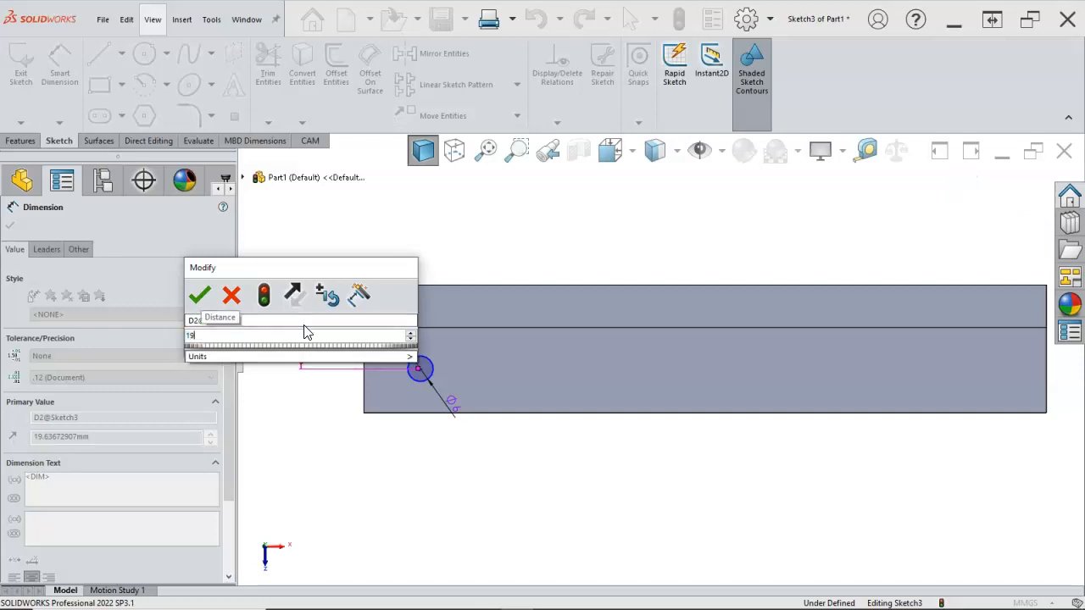
{"action": "type", "text": ".4"}
{"action": "key", "text": "Return"}
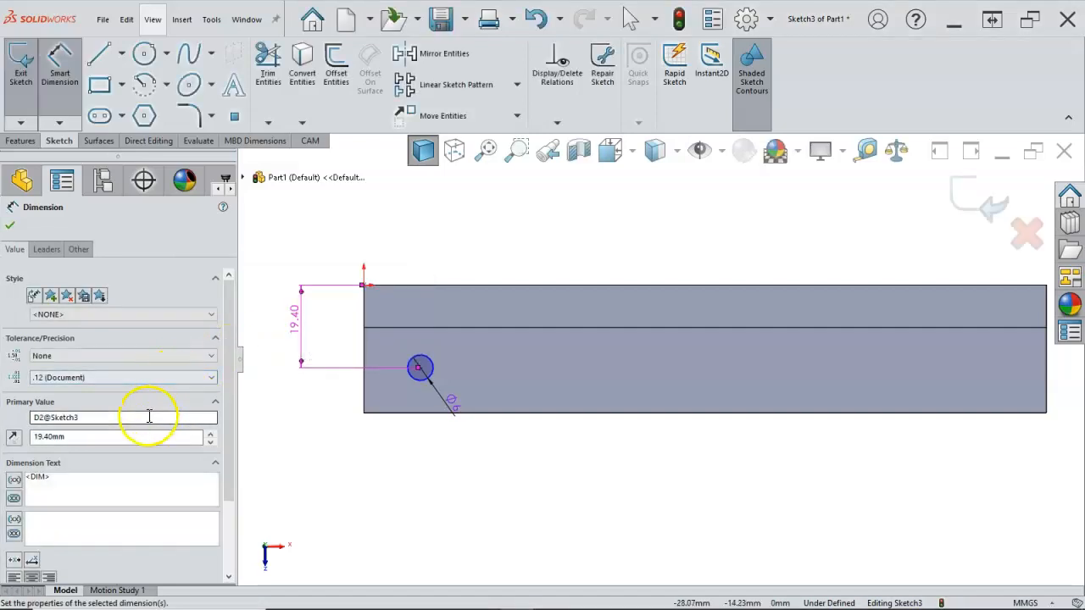
{"action": "left_click", "coordinate": [49, 249]}
{"action": "left_click_drag", "start_coordinate": [233, 410], "coordinate": [236, 486]}
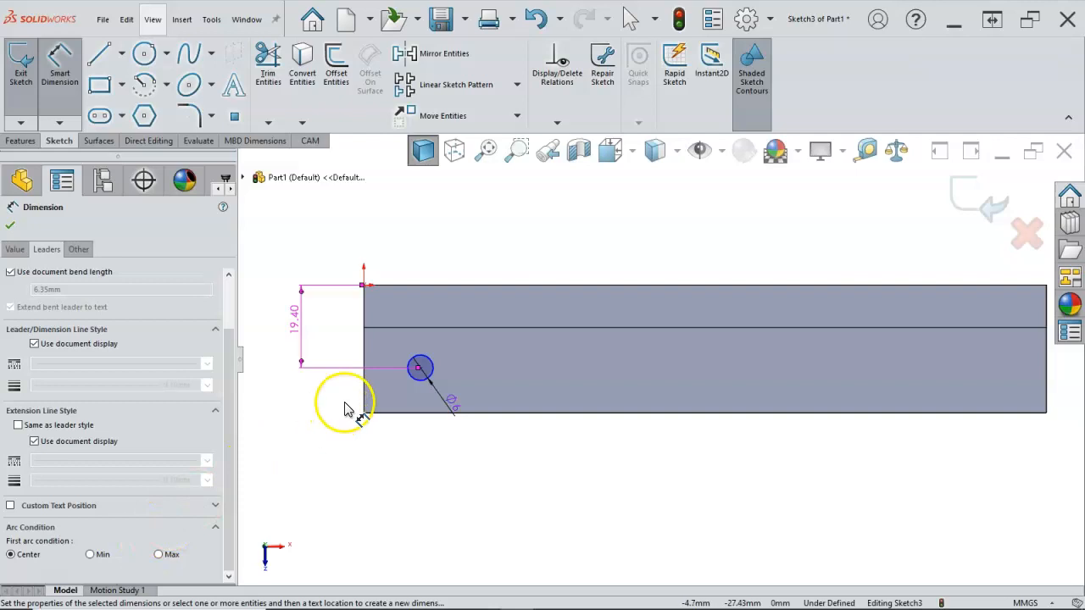
{"action": "left_click", "coordinate": [424, 366]}
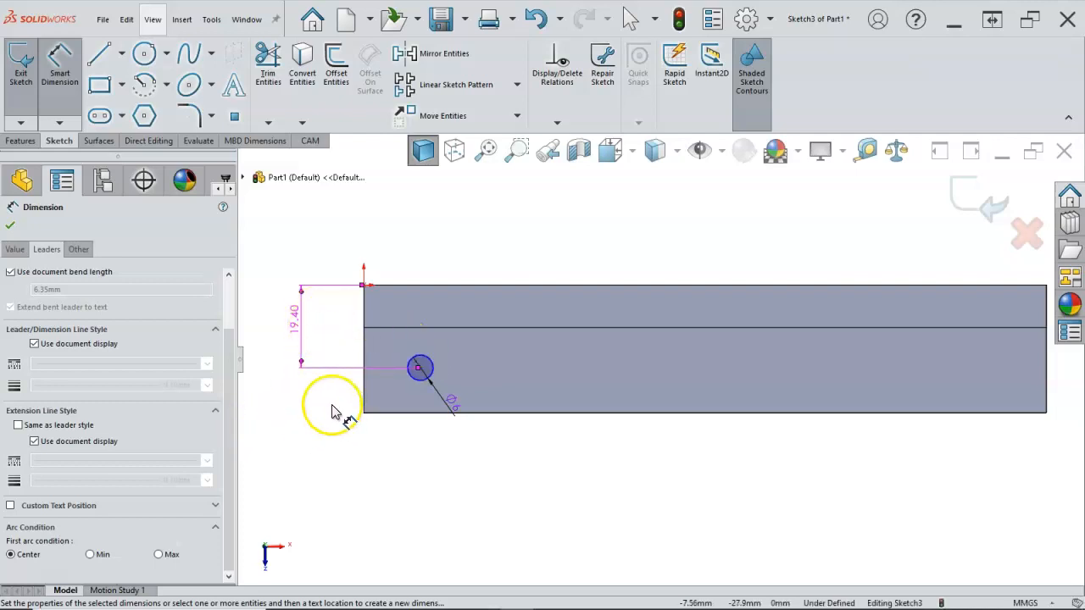
Step: Dimension the circle's centre 7.96 mm from the face's left edge
{"action": "left_click", "coordinate": [366, 388]}
{"action": "left_click", "coordinate": [417, 379]}
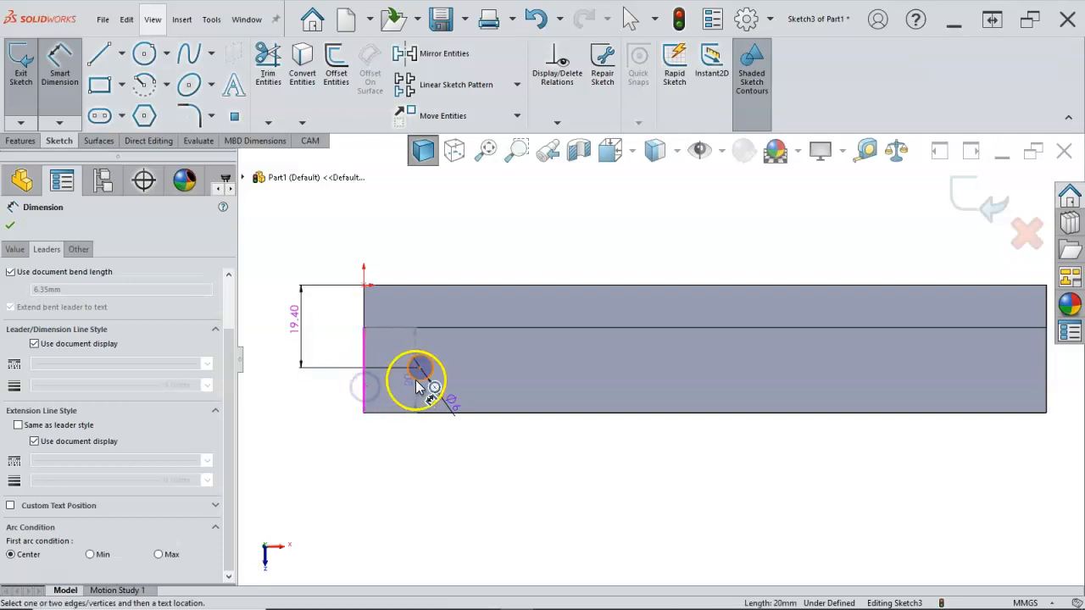
{"action": "left_click", "coordinate": [388, 450]}
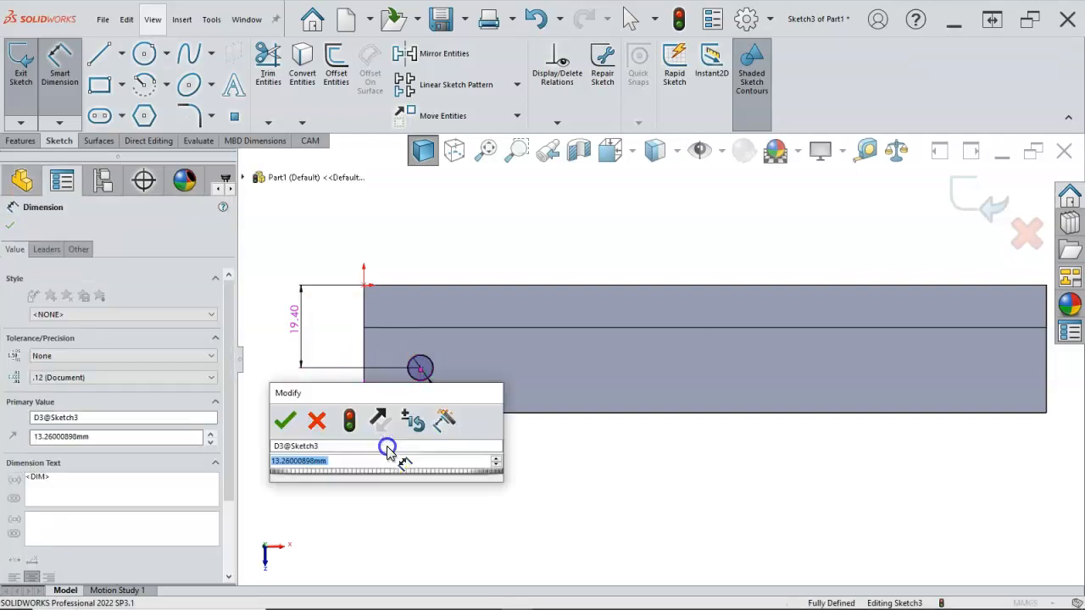
{"action": "type", "text": "7.9"}
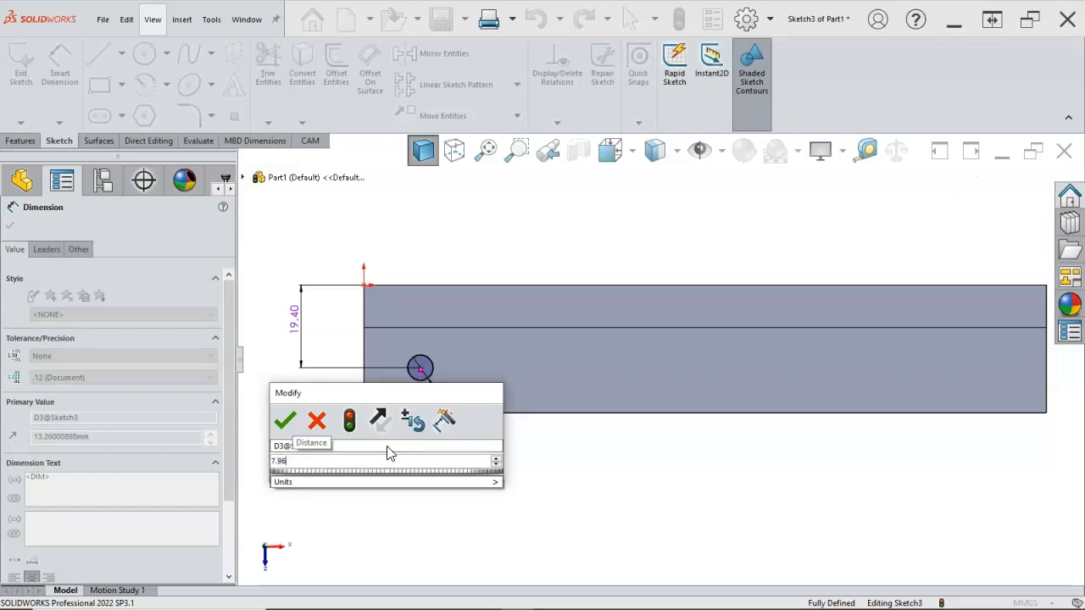
{"action": "type", "text": "6"}
{"action": "key", "text": "Return"}
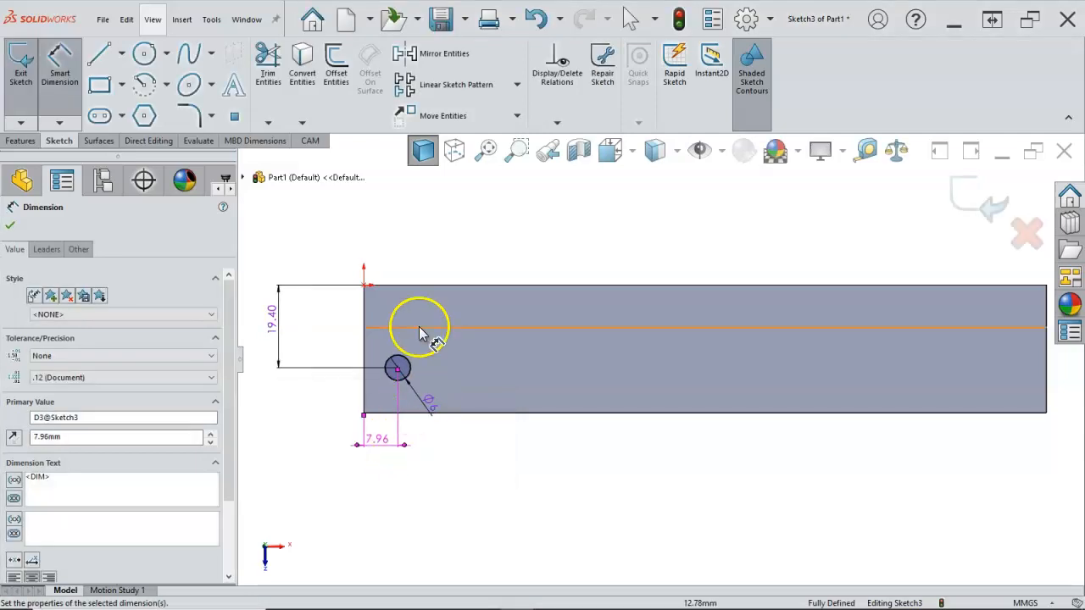
{"action": "right_click", "coordinate": [419, 242]}
{"action": "left_click", "coordinate": [450, 277]}
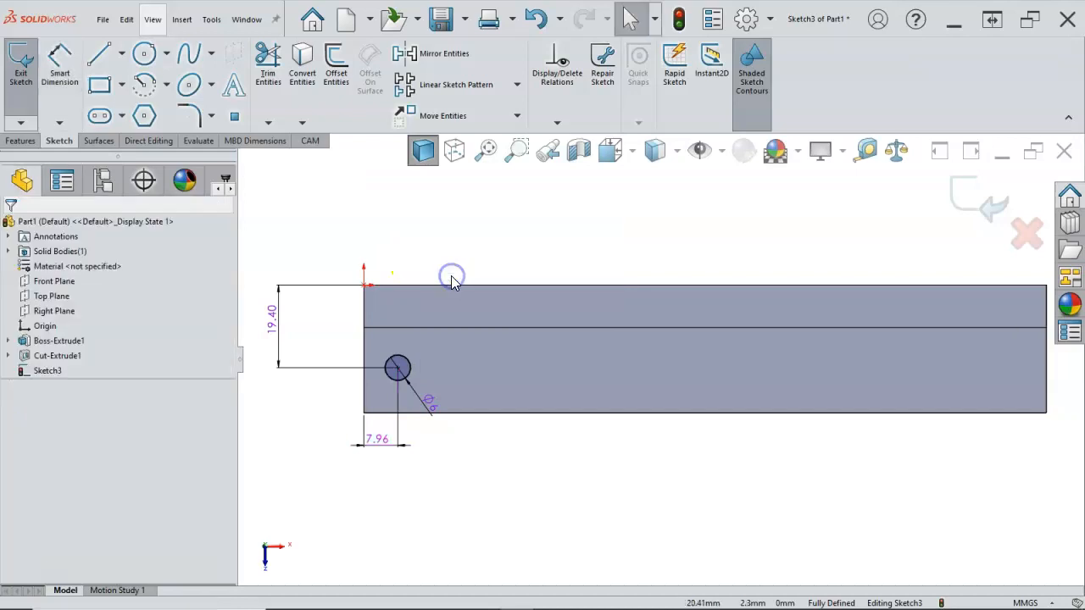
Step: Pattern the circle linearly along the X-axis with 8 instances at 20 mm spacing, dimensioning the spacing and displaying the instance count
{"action": "left_click", "coordinate": [569, 334]}
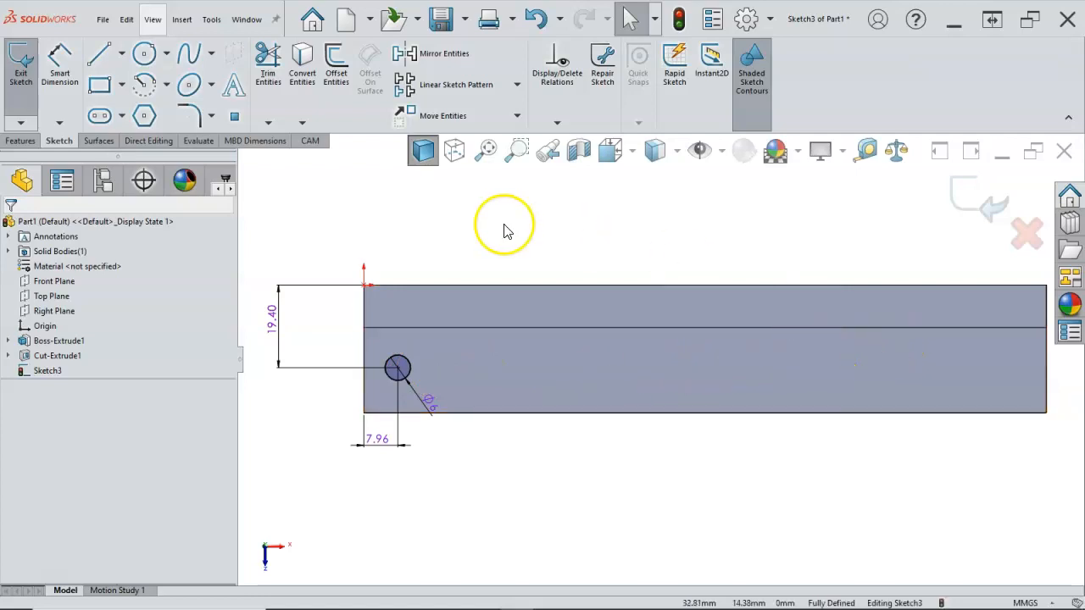
{"action": "left_click", "coordinate": [457, 87]}
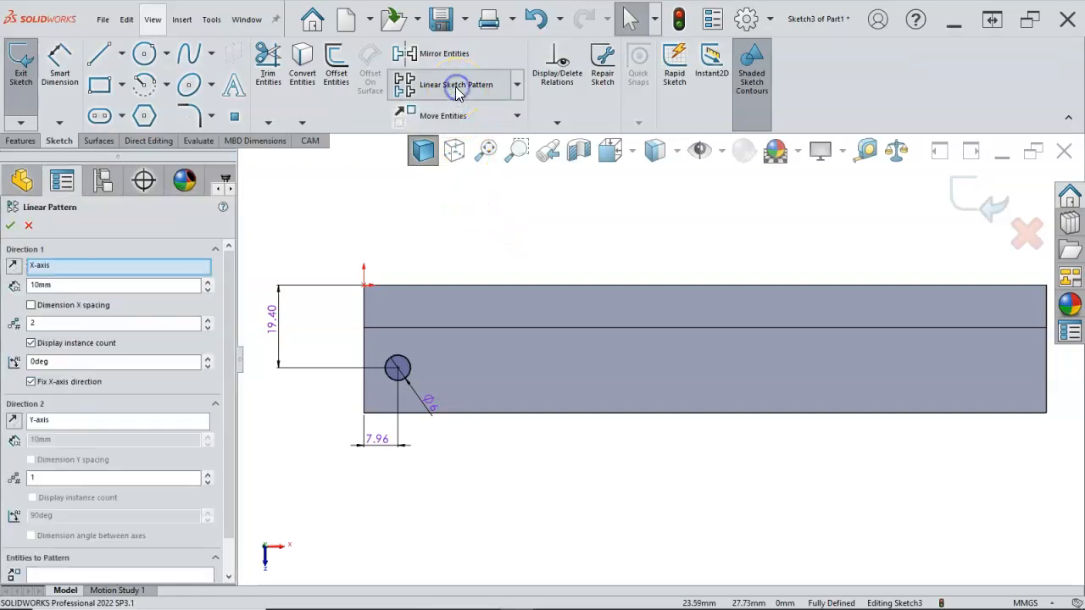
{"action": "double_click", "coordinate": [58, 285]}
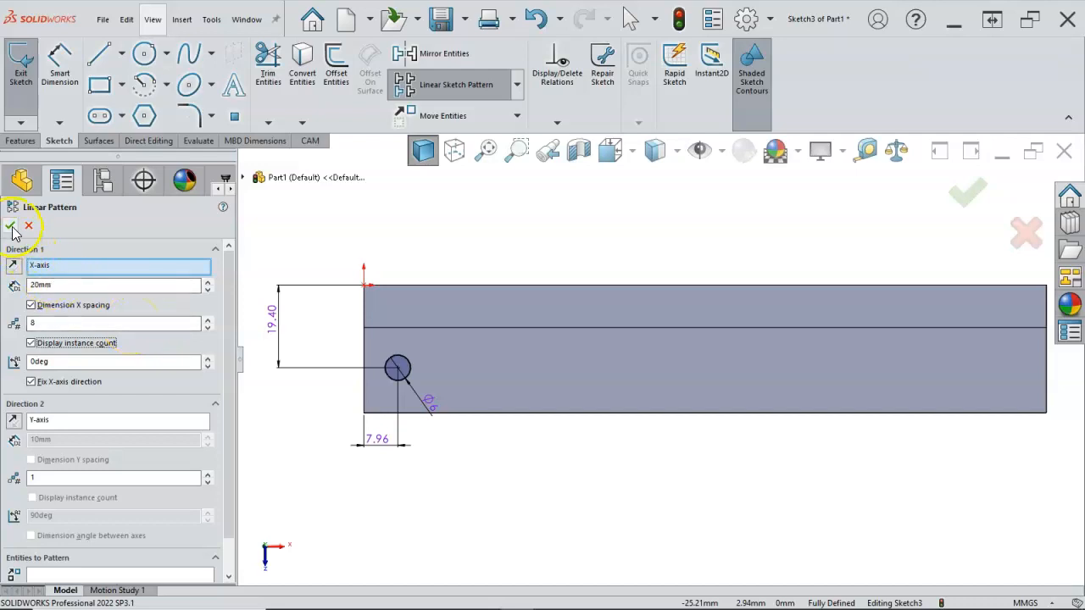
{"action": "key", "text": "Tab"}
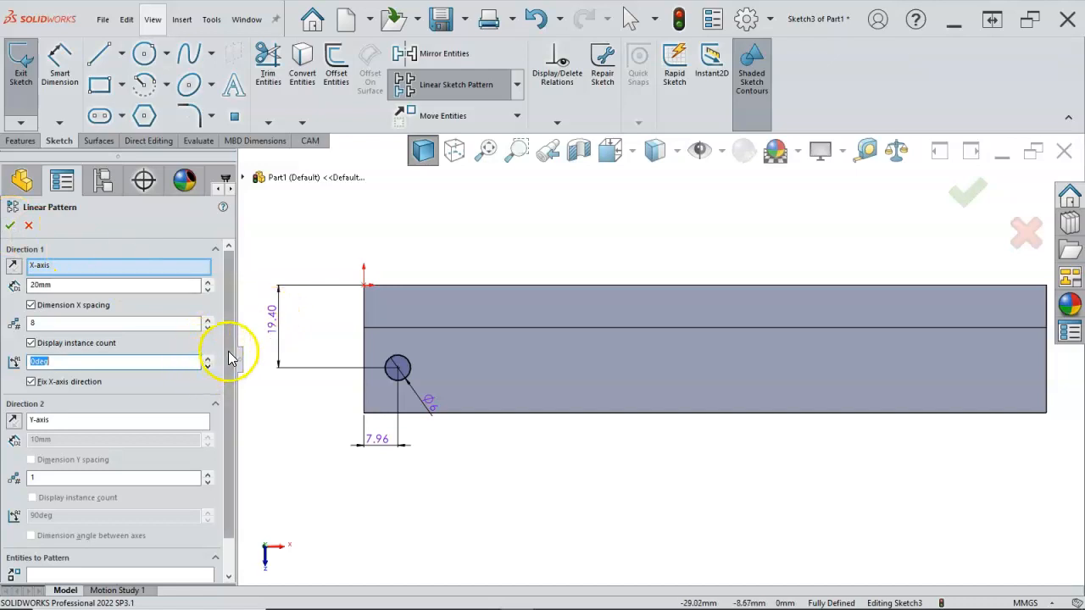
{"action": "scroll", "coordinate": [230, 373], "scroll_direction": "down", "scroll_amount": 1}
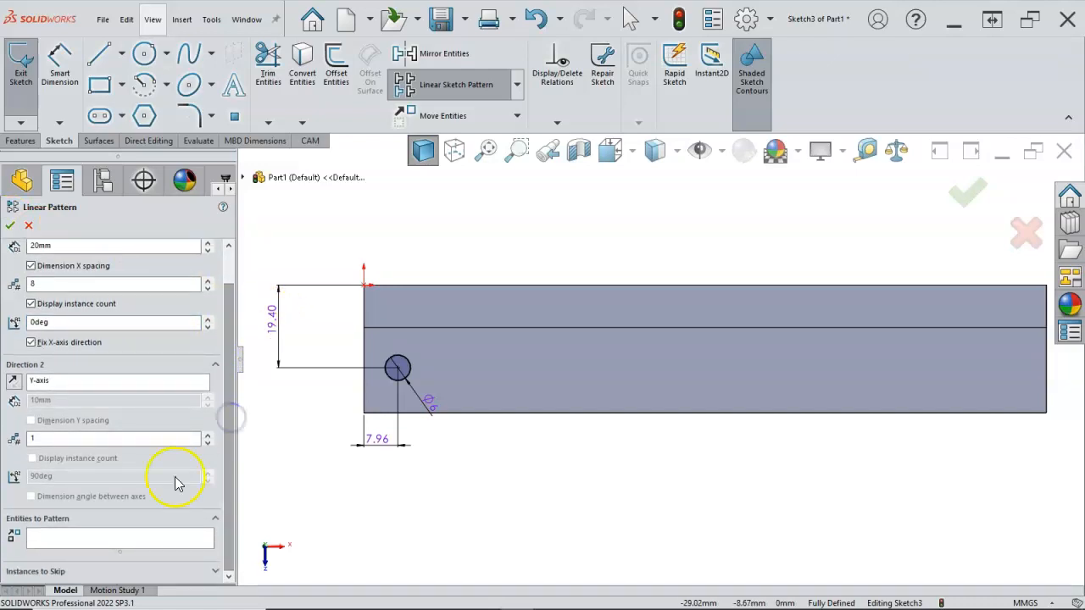
{"action": "left_click", "coordinate": [129, 537]}
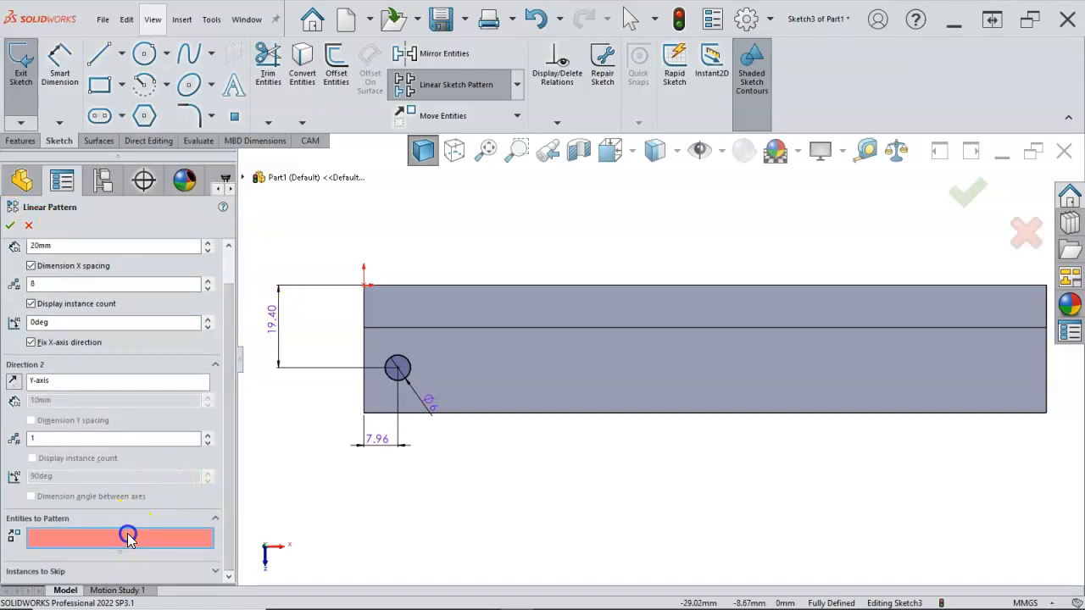
{"action": "left_click", "coordinate": [393, 376]}
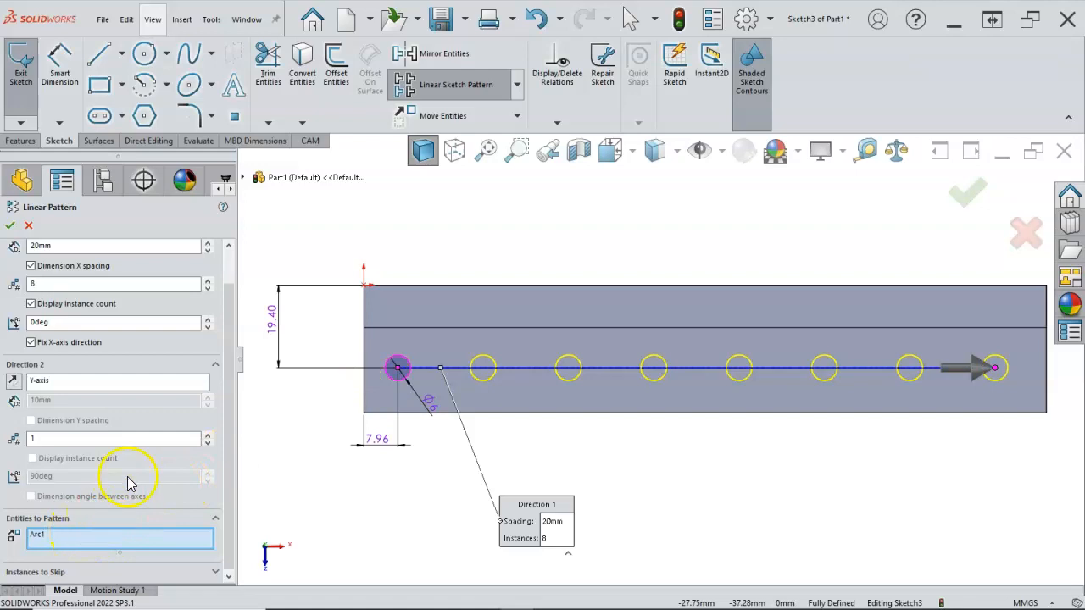
{"action": "left_click", "coordinate": [10, 227]}
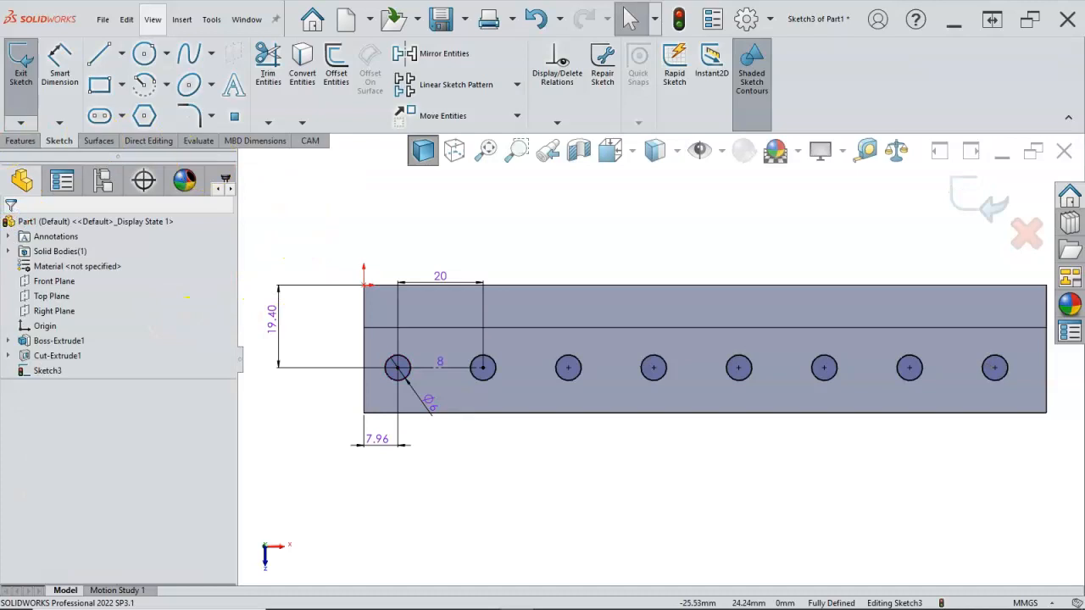
Step: Cut the eight 6 mm circles through the horizontal leg with an Extruded Cut using the Up To Next end condition
{"action": "left_click", "coordinate": [20, 141]}
{"action": "left_click", "coordinate": [215, 73]}
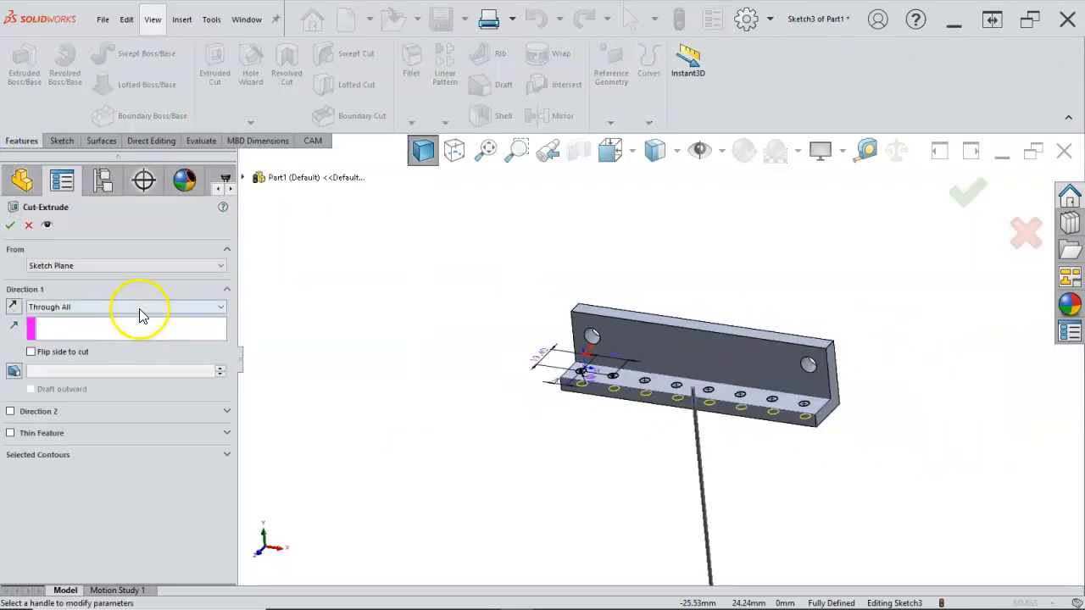
{"action": "left_click", "coordinate": [138, 306]}
{"action": "left_click", "coordinate": [90, 341]}
{"action": "right_click", "coordinate": [293, 347]}
{"action": "left_click", "coordinate": [443, 342]}
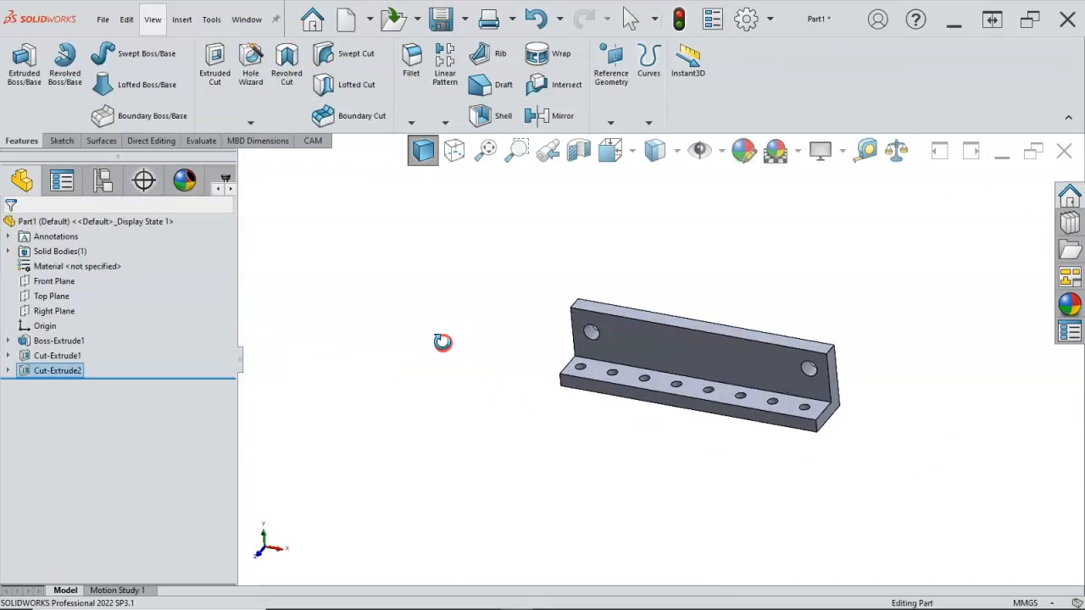
{"action": "scroll", "coordinate": [737, 389], "scroll_direction": "down", "scroll_amount": 2}
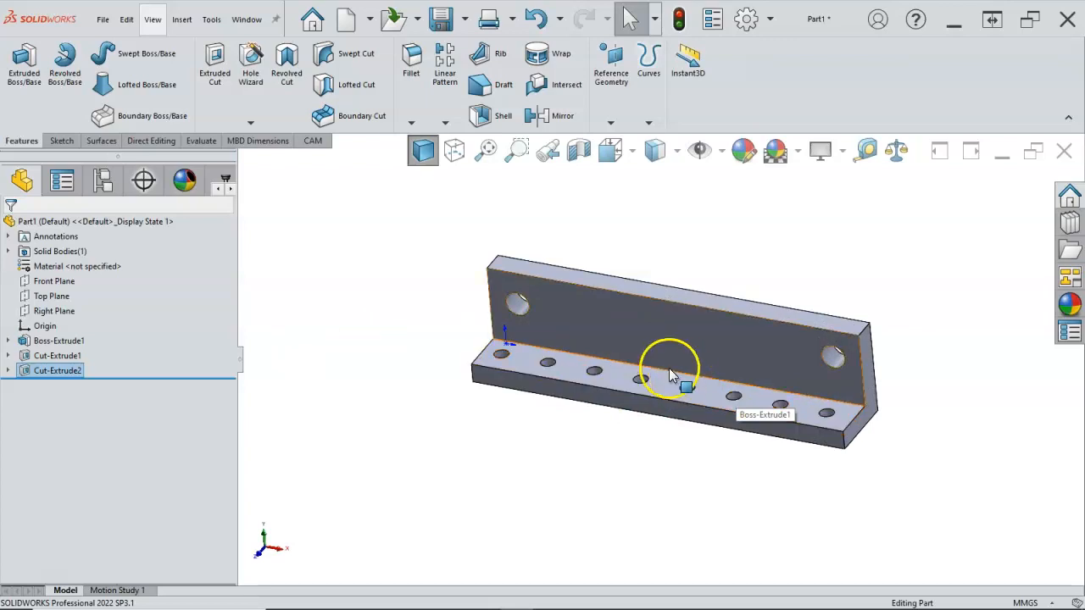
Step: Start a sketch on the upright leg's front face and enter the name for engraving as sketch text in capitals
{"action": "left_click", "coordinate": [628, 334]}
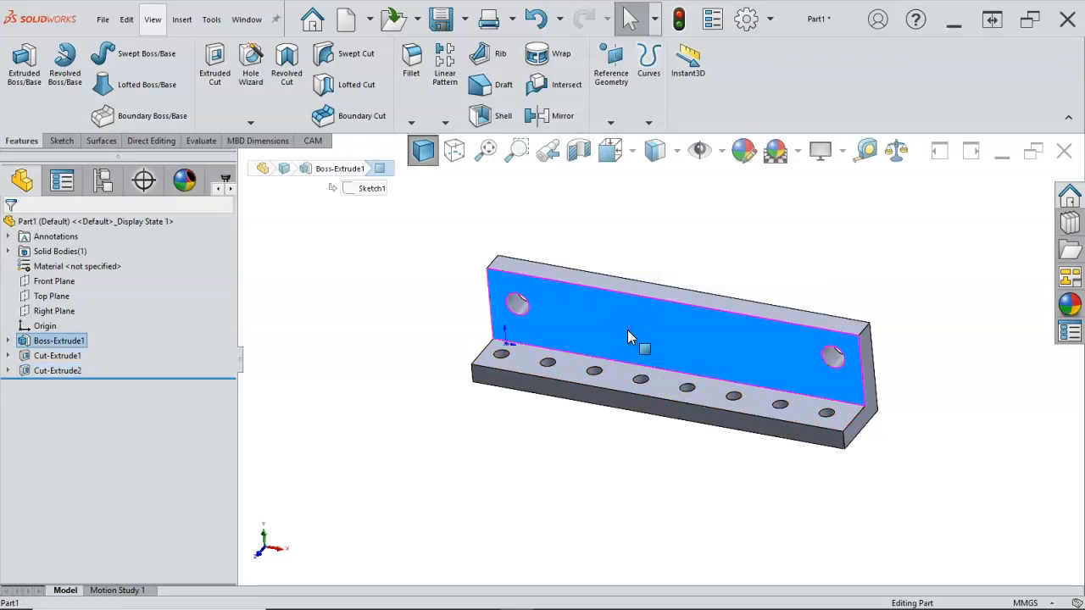
{"action": "key", "text": "ctrl+1"}
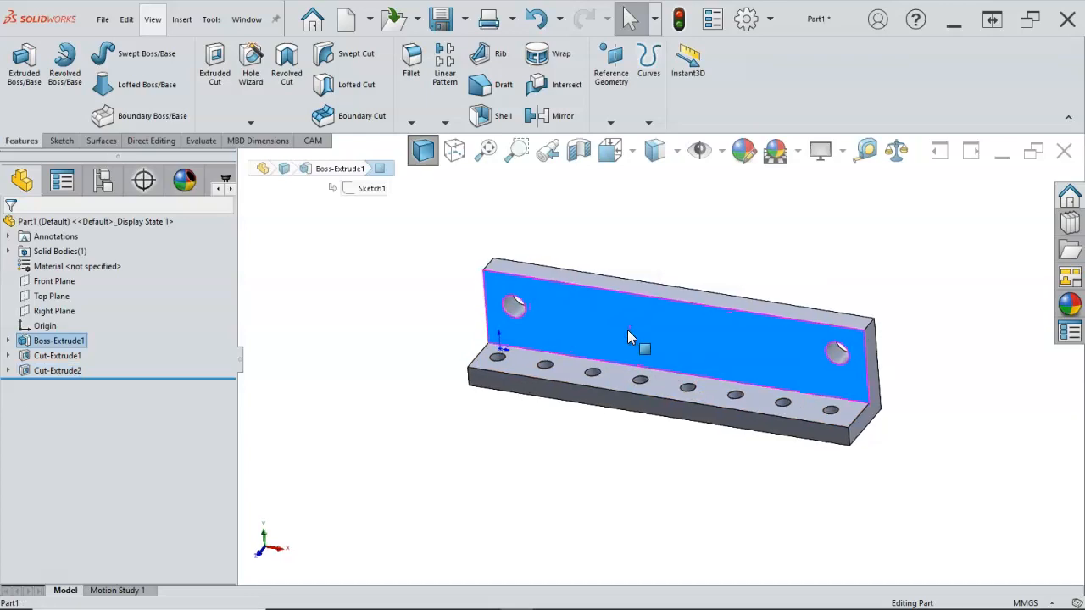
{"action": "right_click", "coordinate": [589, 323]}
{"action": "left_click", "coordinate": [626, 285]}
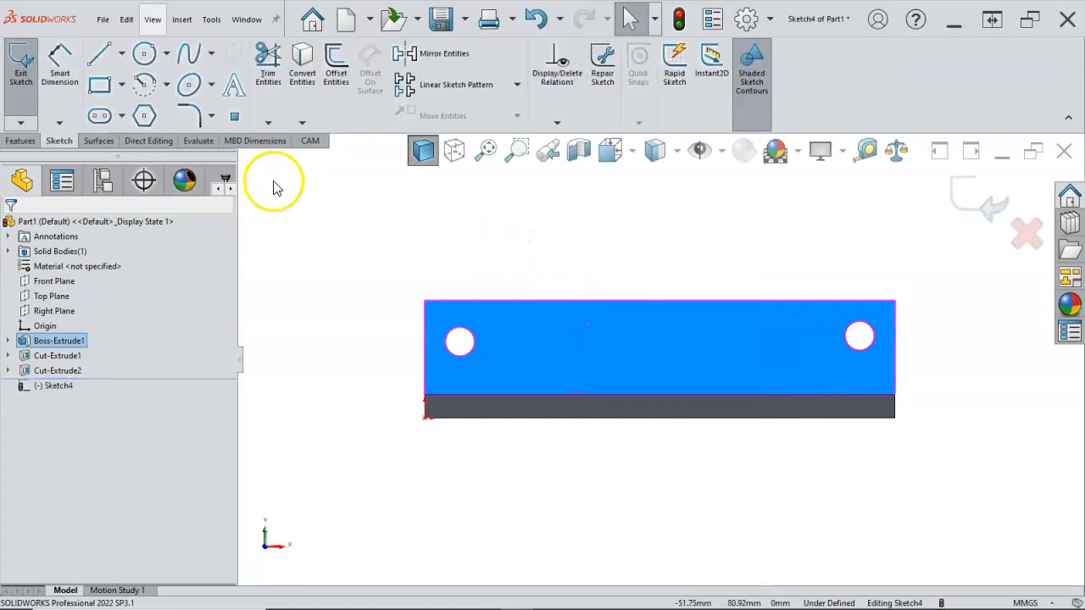
{"action": "left_click", "coordinate": [235, 87]}
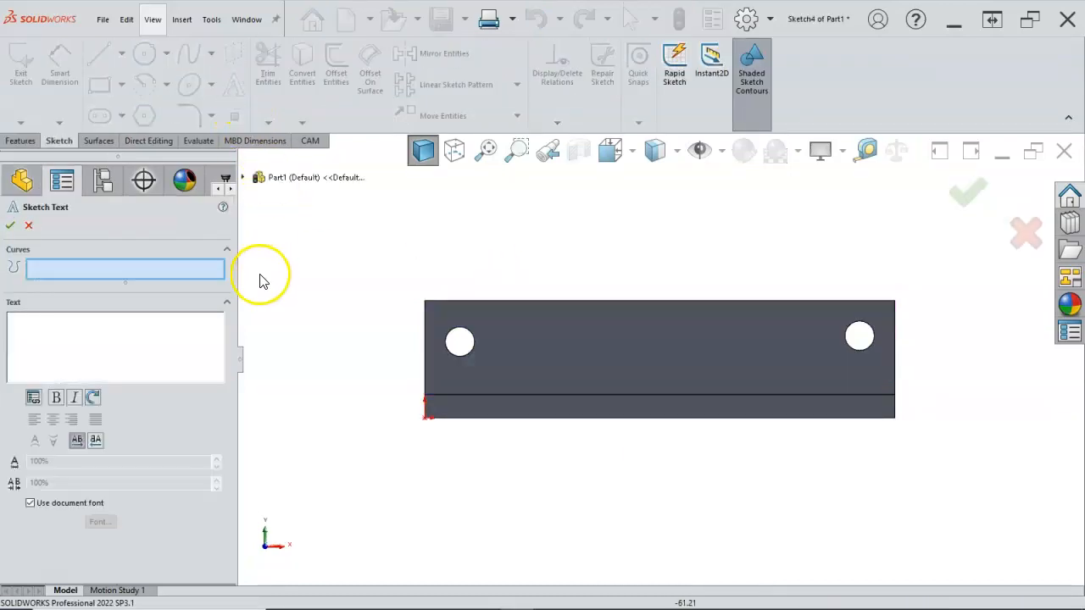
{"action": "left_click", "coordinate": [93, 331]}
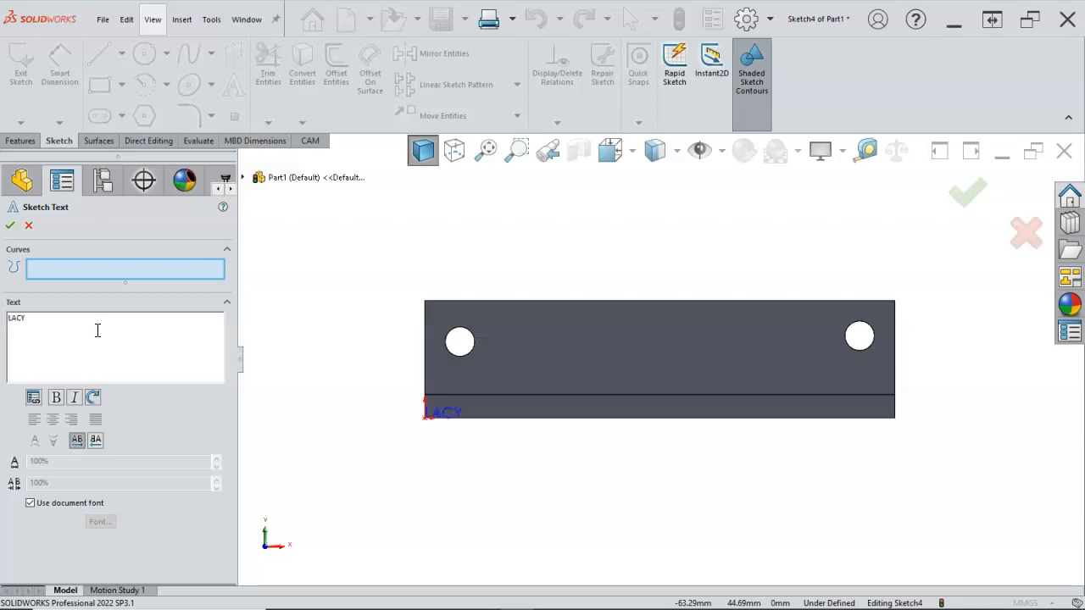
{"action": "left_click", "coordinate": [30, 504]}
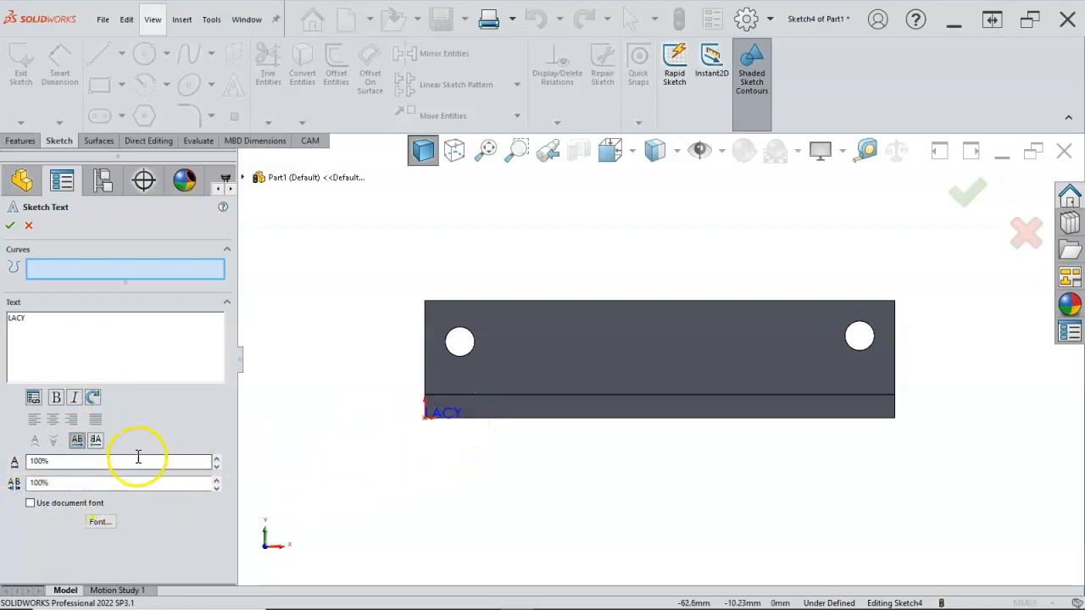
{"action": "left_click", "coordinate": [100, 522]}
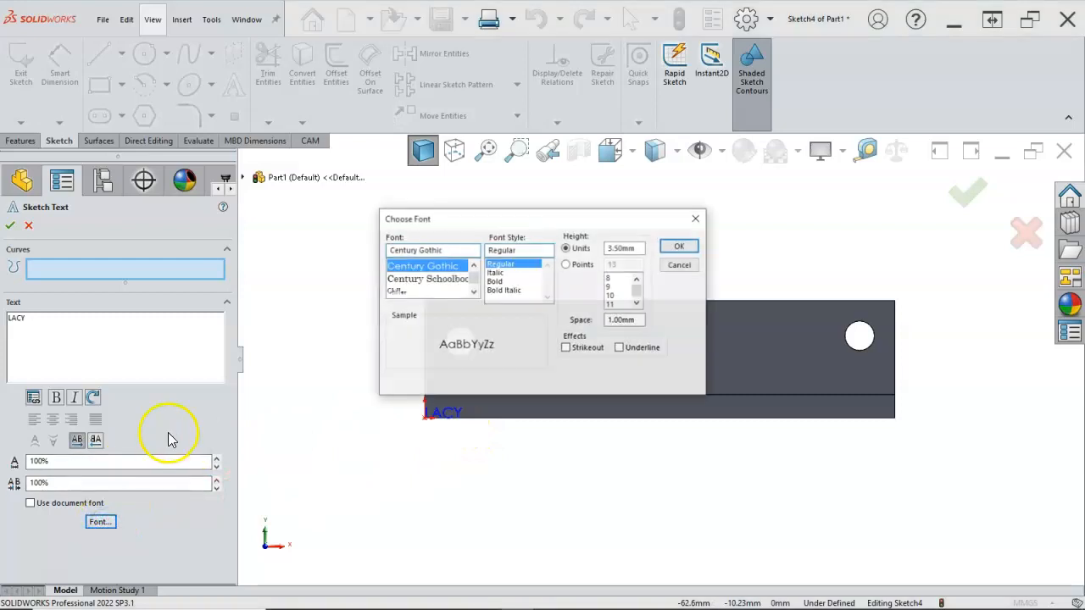
{"action": "left_click_drag", "start_coordinate": [472, 281], "coordinate": [472, 279]}
{"action": "left_click", "coordinate": [473, 292]}
{"action": "left_click", "coordinate": [473, 292]}
{"action": "left_click", "coordinate": [473, 292]}
{"action": "scroll", "coordinate": [437, 292], "scroll_direction": "down", "scroll_amount": 3}
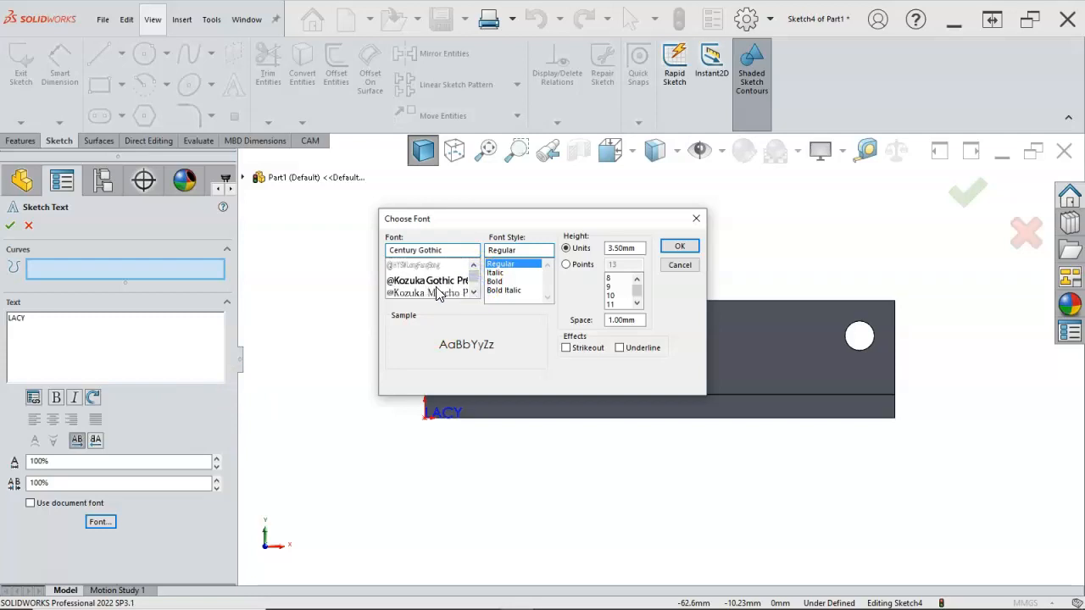
{"action": "left_click", "coordinate": [423, 279]}
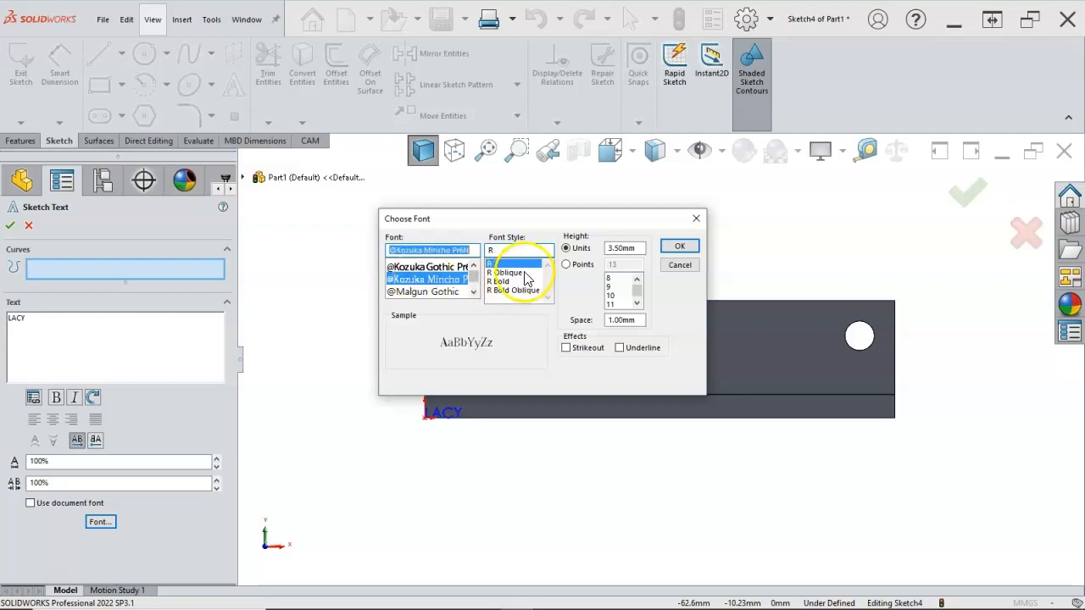
{"action": "left_click", "coordinate": [582, 248]}
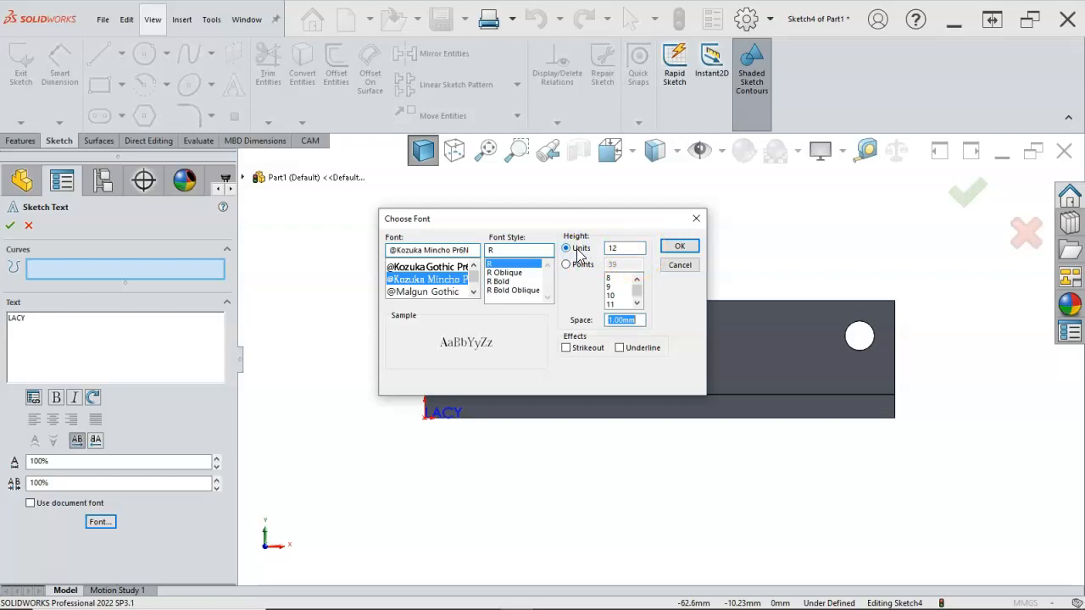
{"action": "left_click", "coordinate": [680, 246]}
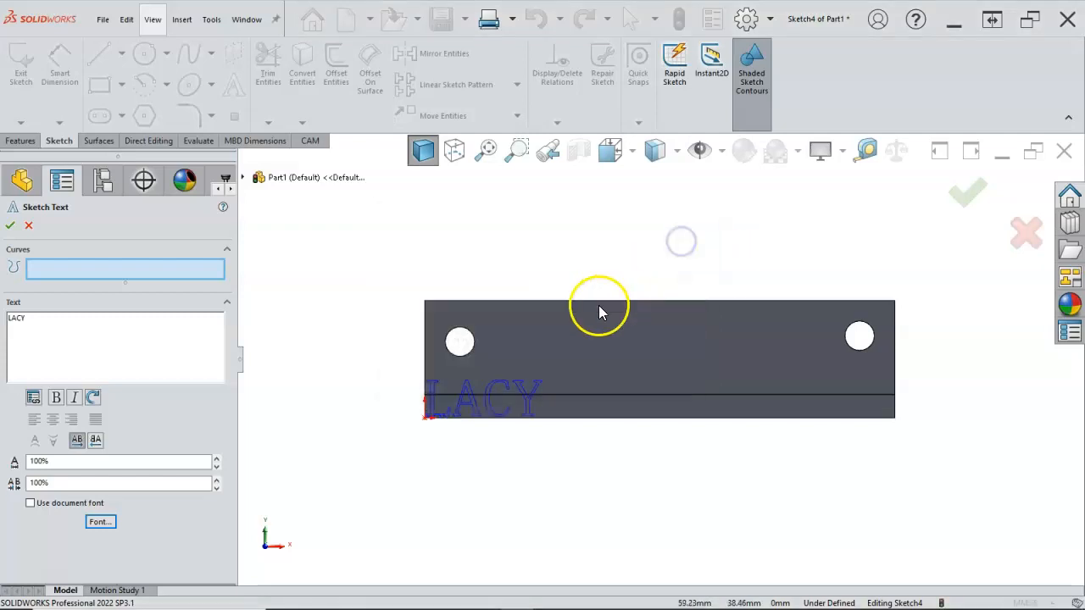
Step: Place the sketch text midway between the two 10 mm holes on the upright leg and accept it
{"action": "left_click", "coordinate": [564, 357]}
{"action": "left_click", "coordinate": [578, 362]}
{"action": "left_click", "coordinate": [586, 364]}
{"action": "left_click", "coordinate": [589, 367]}
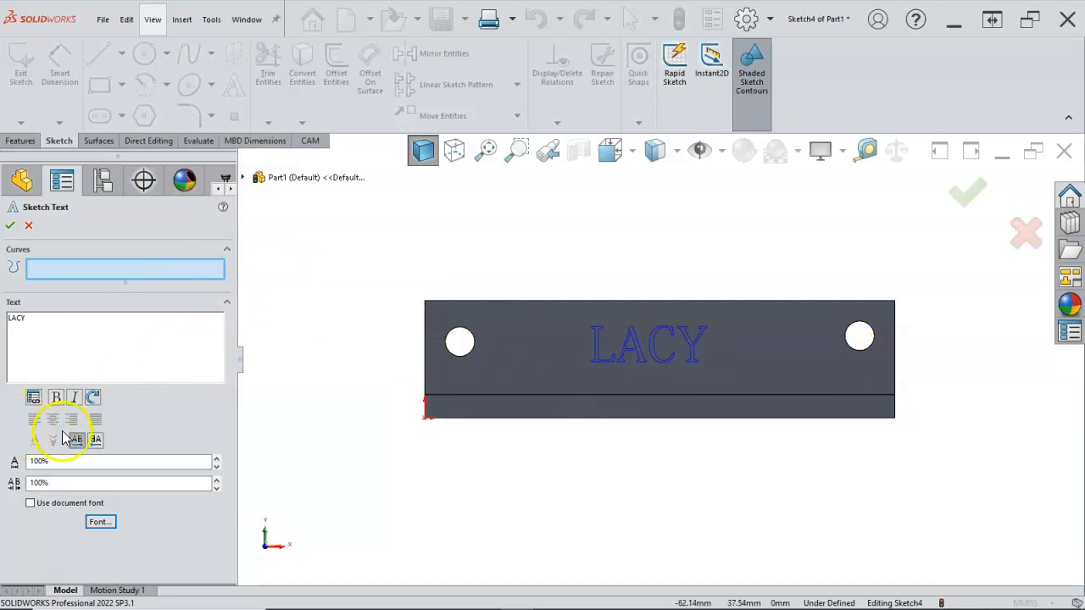
{"action": "left_click", "coordinate": [10, 227]}
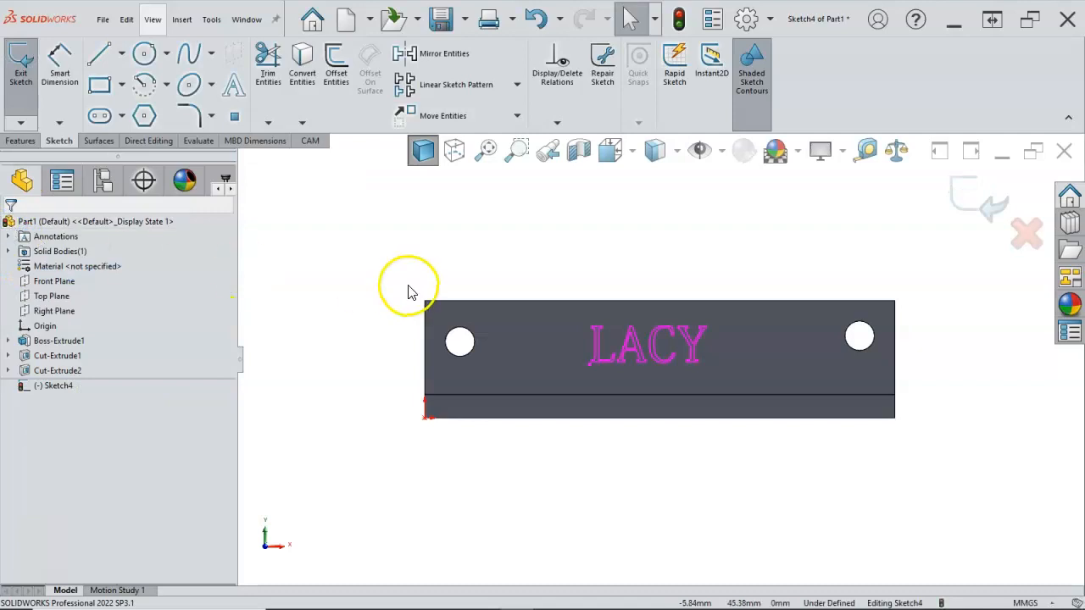
Step: Engrave the sketch text into the upright leg with a Blind Extruded Cut 0.2 mm deep
{"action": "middle_click_drag", "start_coordinate": [407, 293], "coordinate": [395, 351]}
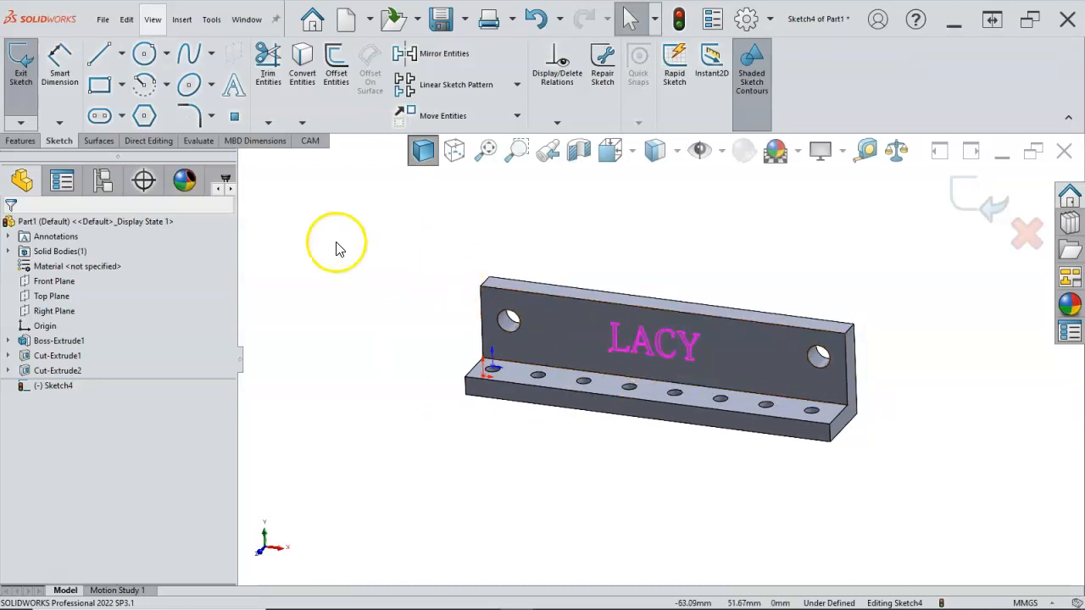
{"action": "left_click", "coordinate": [29, 142]}
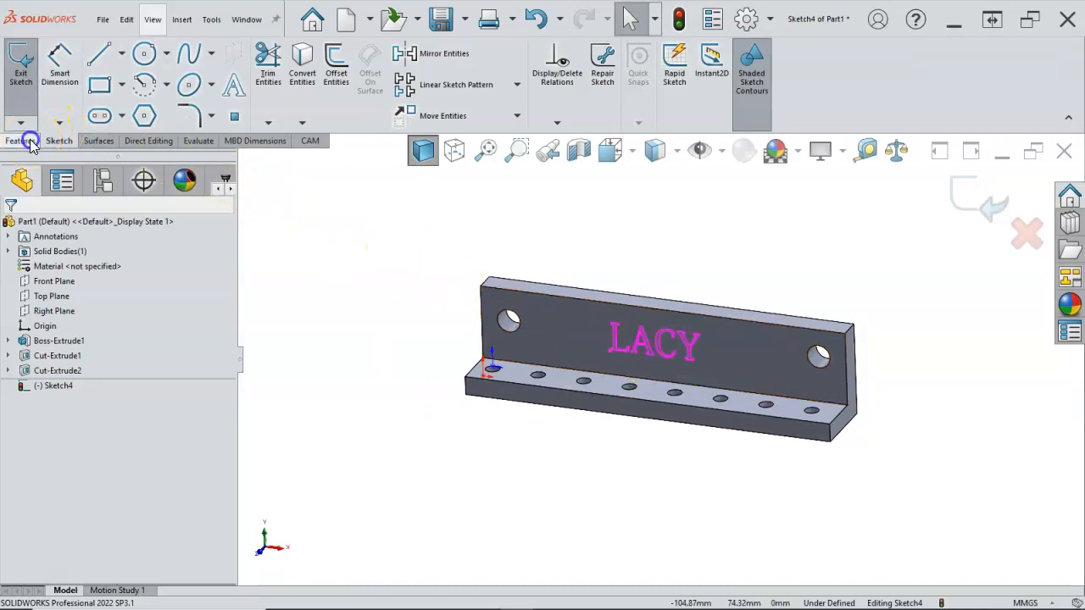
{"action": "left_click", "coordinate": [214, 68]}
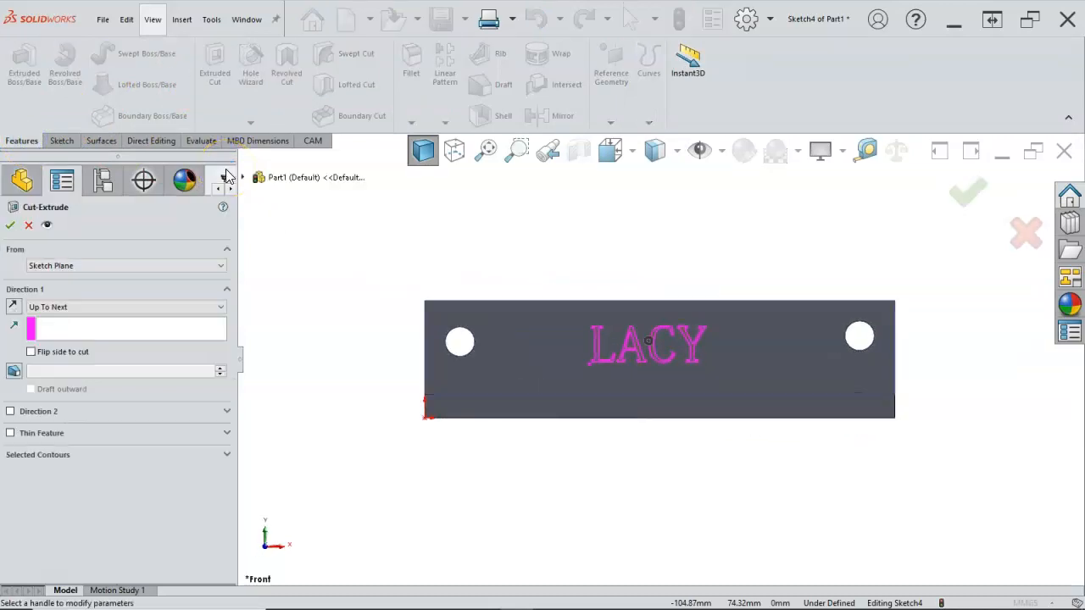
{"action": "left_click", "coordinate": [90, 307]}
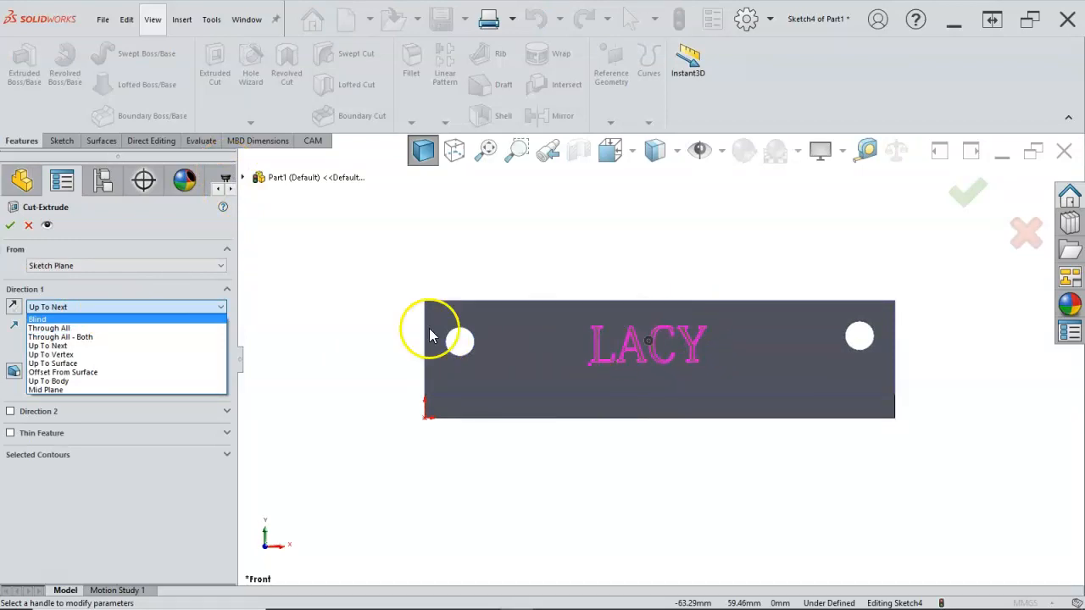
{"action": "left_click", "coordinate": [54, 307]}
{"action": "left_click", "coordinate": [57, 307]}
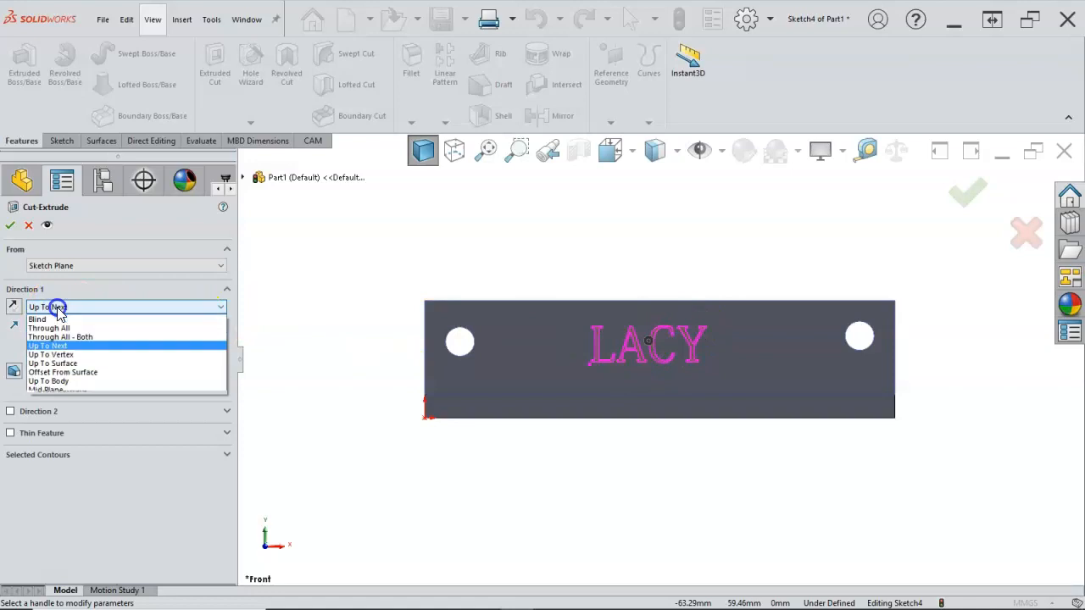
{"action": "left_click", "coordinate": [51, 318]}
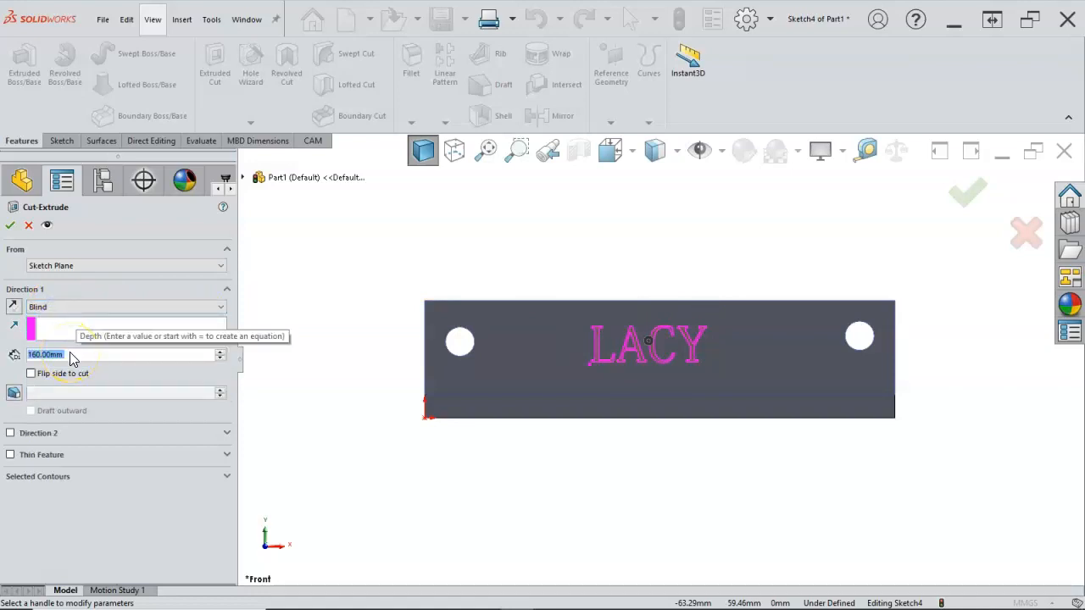
{"action": "type", "text": ".2"}
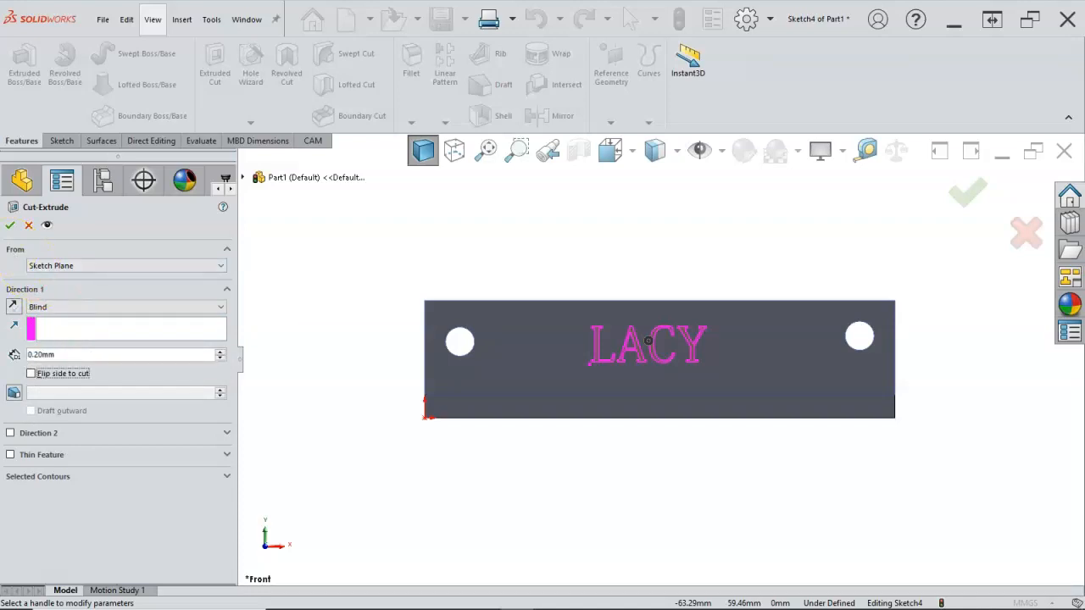
{"action": "left_click", "coordinate": [13, 226]}
{"action": "middle_click_drag", "start_coordinate": [378, 364], "coordinate": [351, 445]}
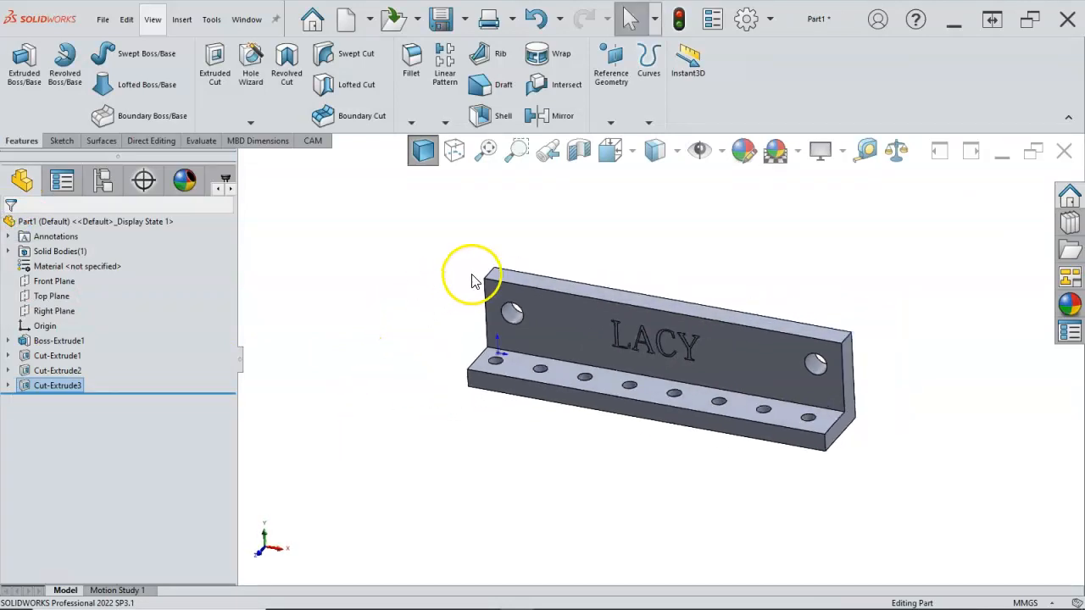
{"action": "left_click", "coordinate": [492, 276]}
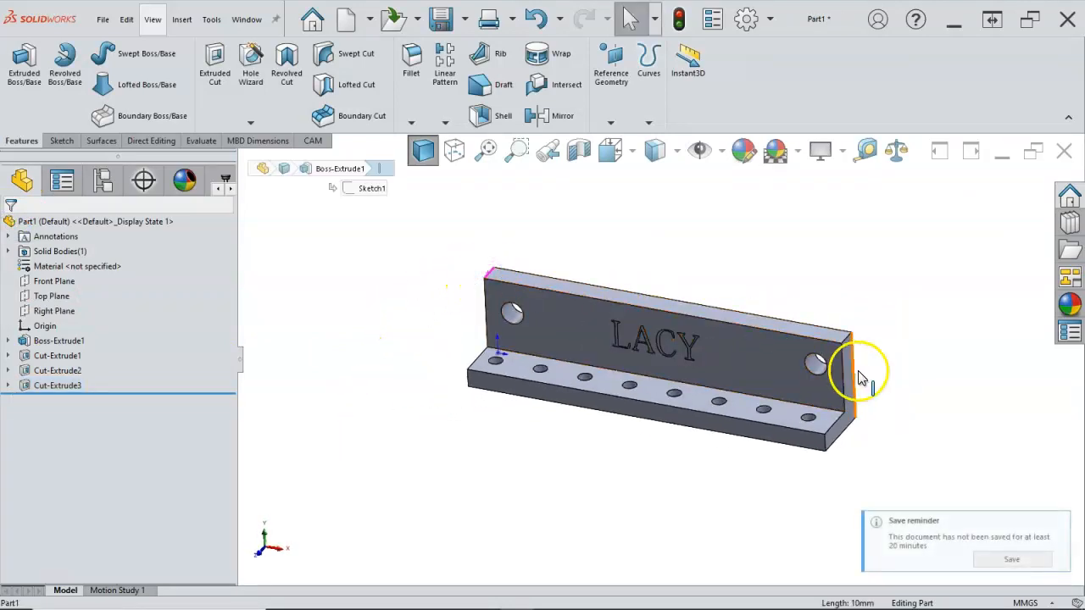
{"action": "left_click", "coordinate": [846, 341], "text": "ctrl"}
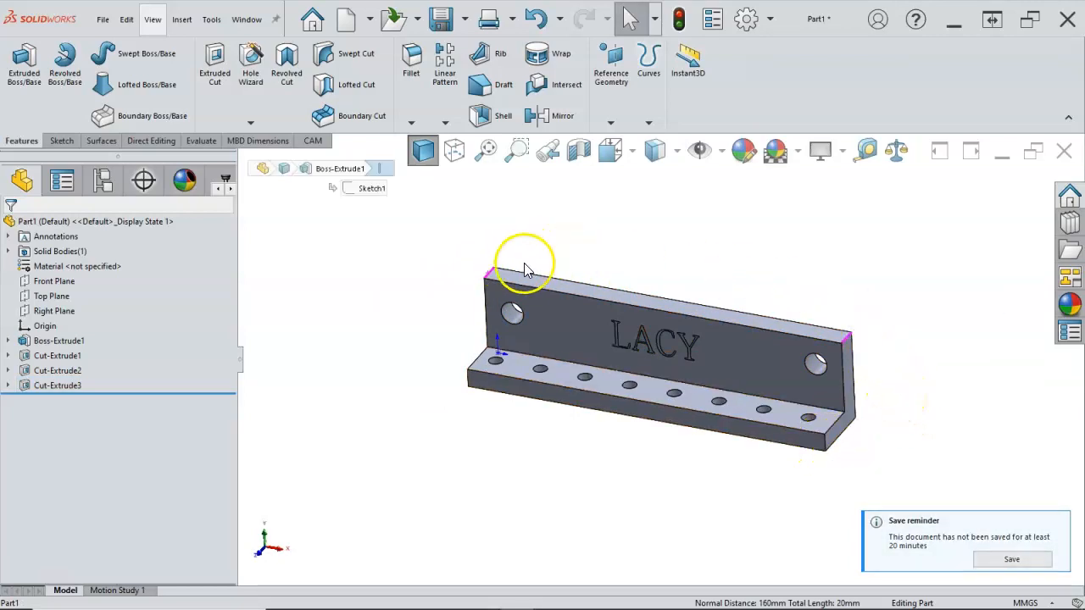
{"action": "left_click", "coordinate": [761, 287]}
Step: Fillet the four outer corner edges of the upright and bottom legs with a 12 mm radius
{"action": "left_click", "coordinate": [845, 338]}
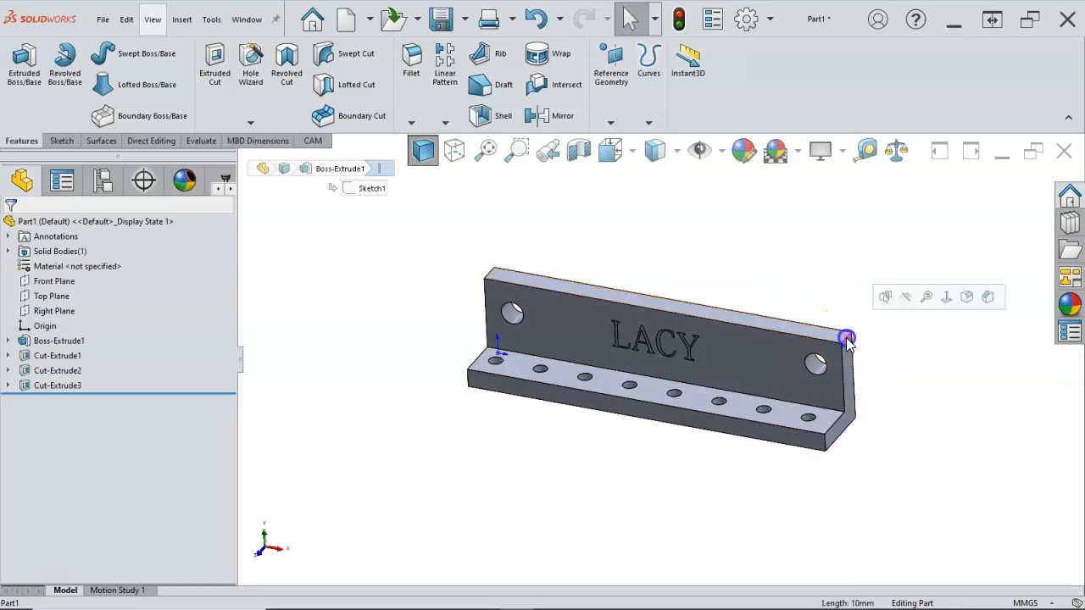
{"action": "left_click", "coordinate": [967, 298]}
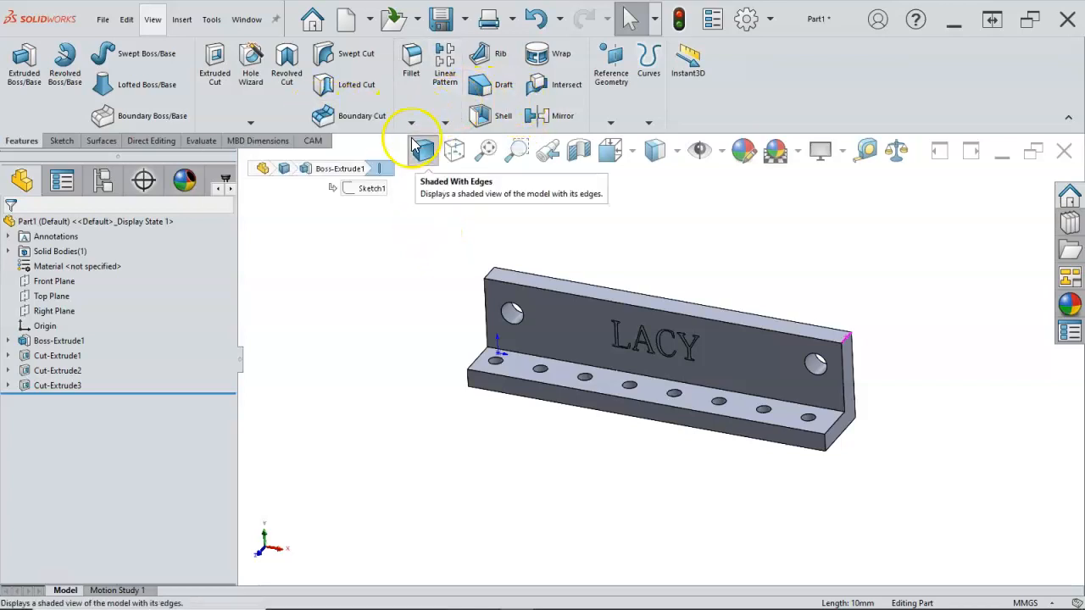
{"action": "left_click", "coordinate": [411, 61]}
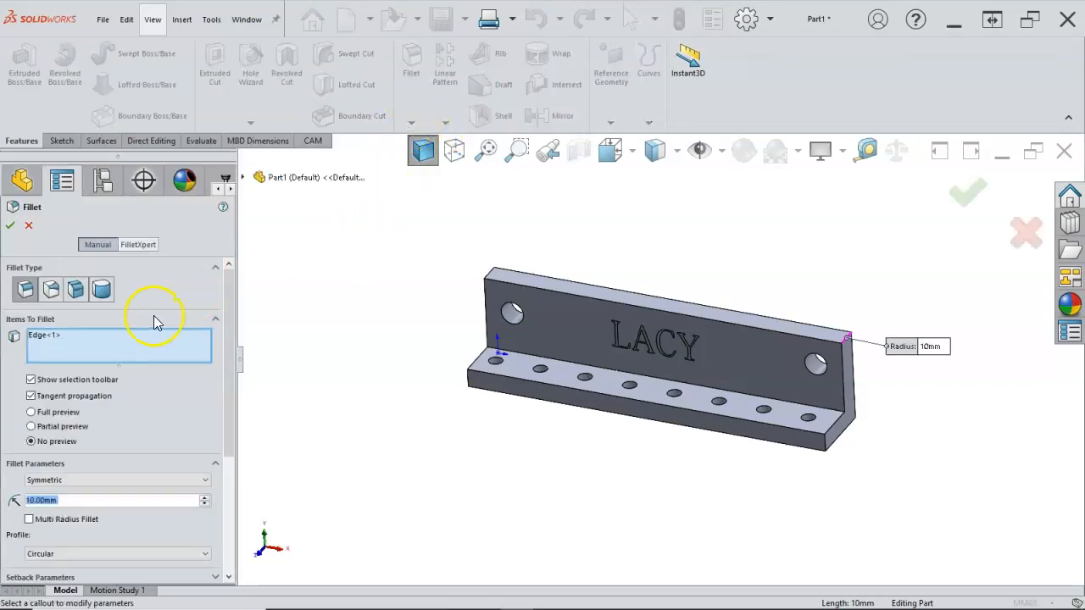
{"action": "left_click", "coordinate": [492, 276]}
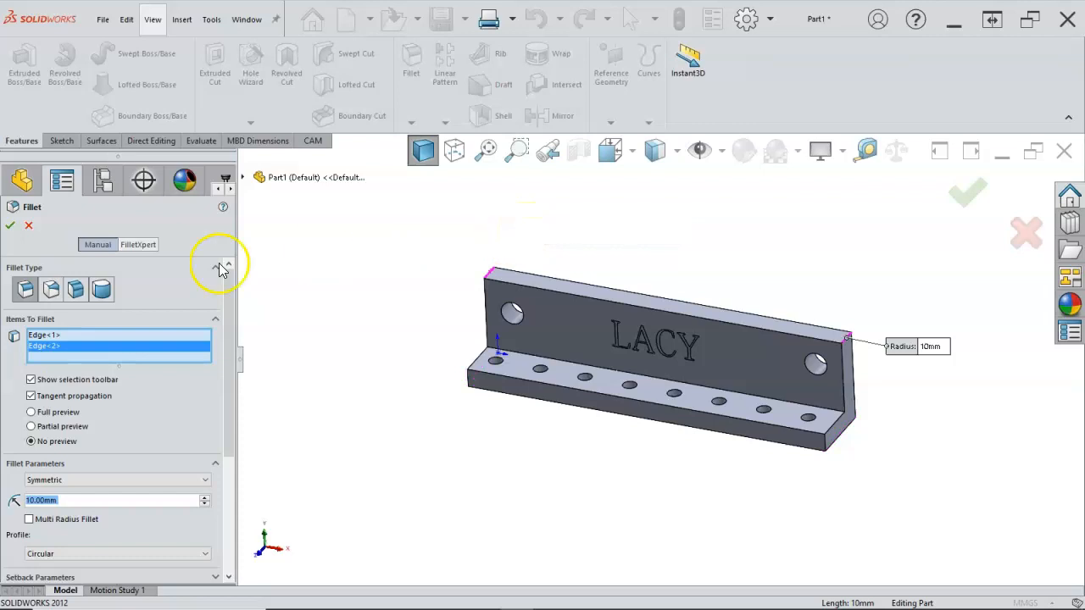
{"action": "left_click", "coordinate": [108, 364]}
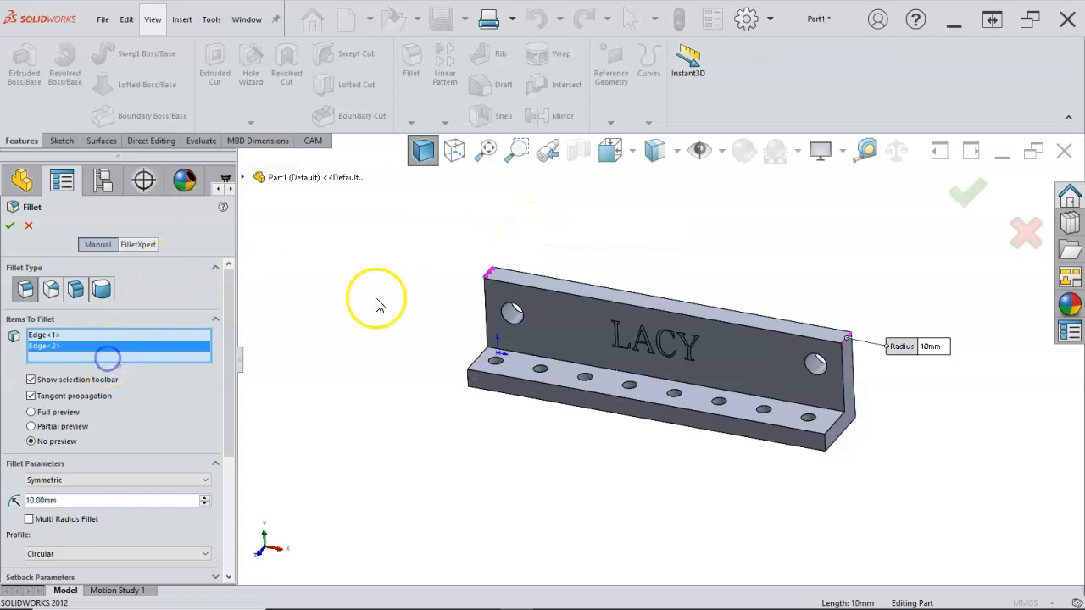
{"action": "left_click", "coordinate": [468, 381]}
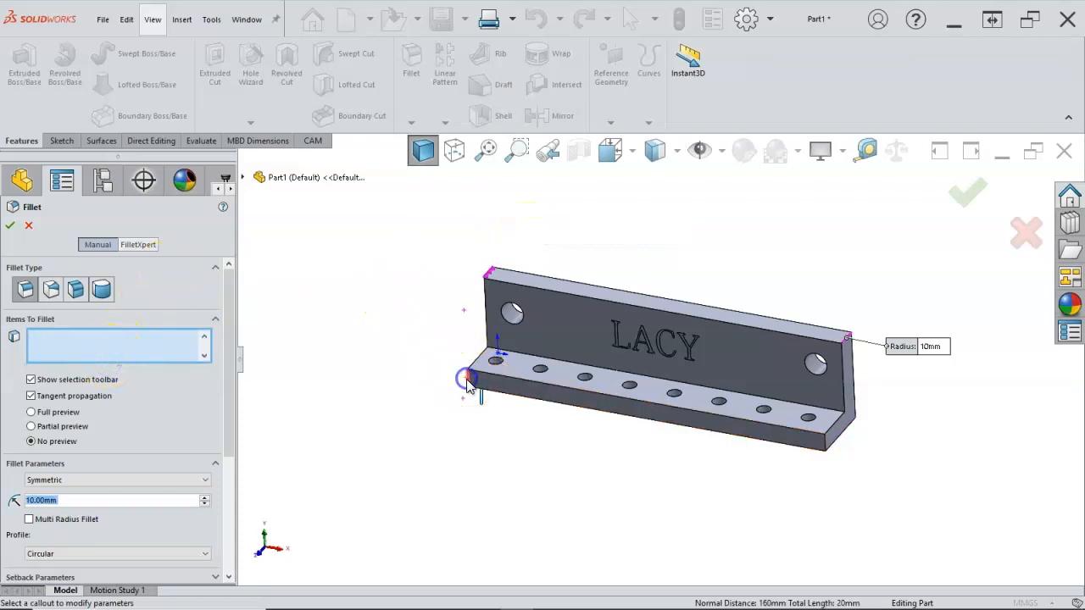
{"action": "left_click", "coordinate": [824, 449]}
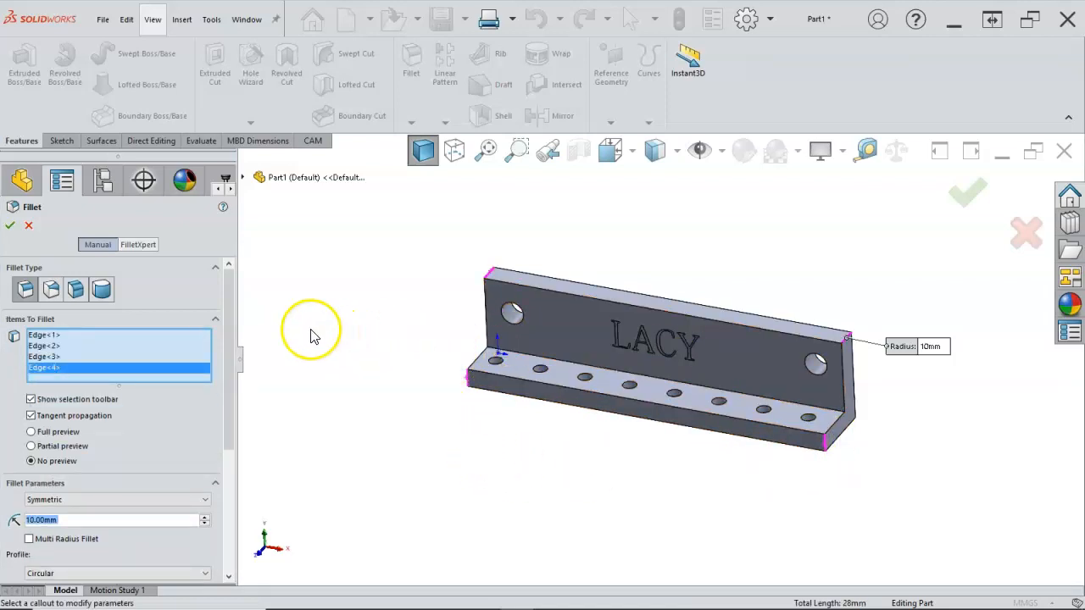
{"action": "left_click_drag", "start_coordinate": [227, 364], "coordinate": [236, 432]}
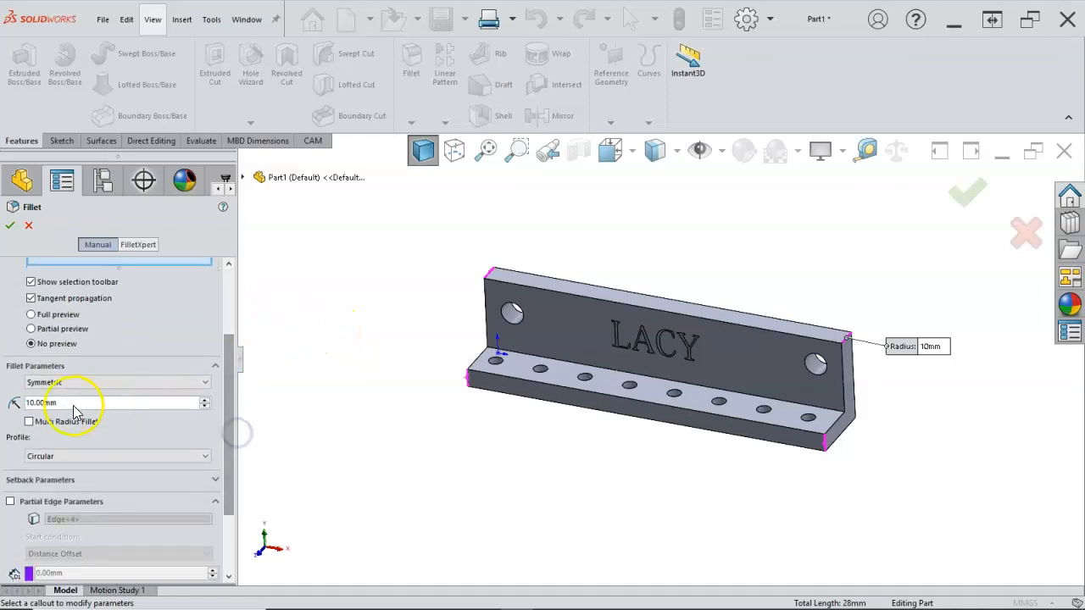
{"action": "left_click", "coordinate": [29, 403]}
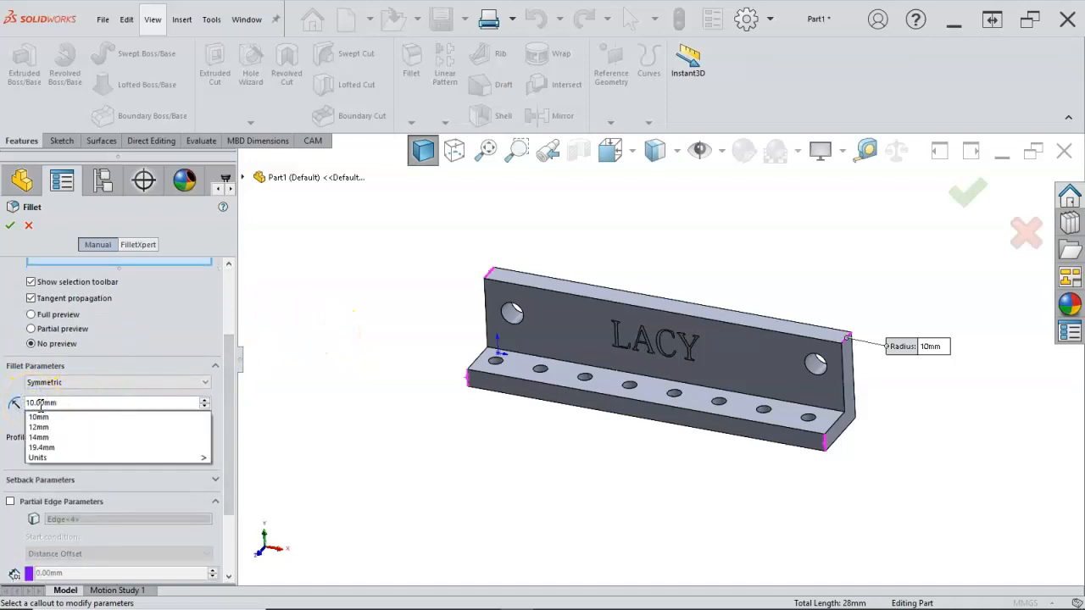
{"action": "type", "text": "2"}
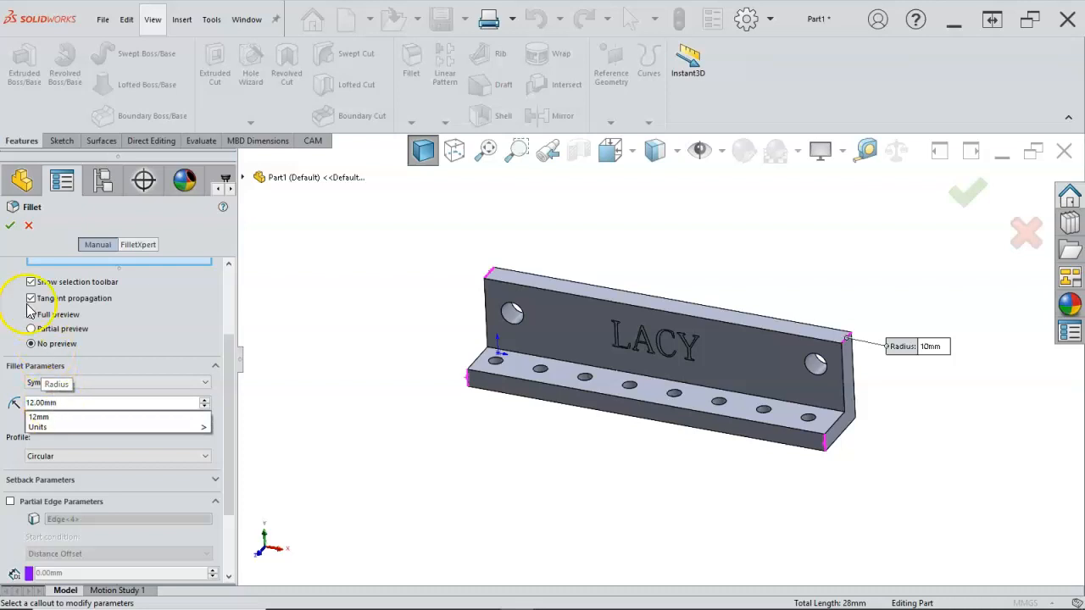
{"action": "key", "text": "Return"}
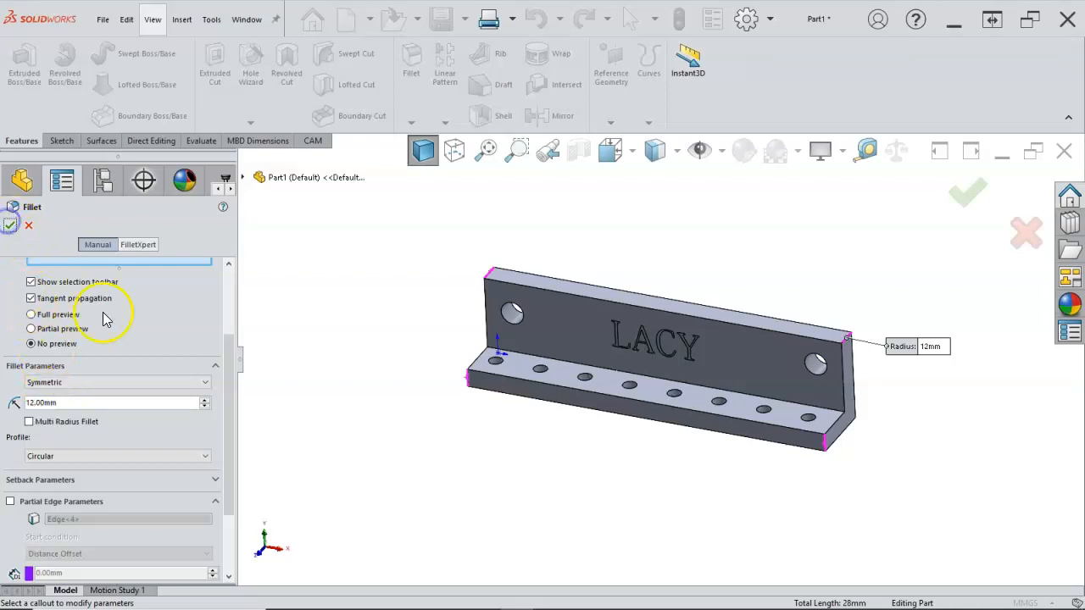
{"action": "left_click", "coordinate": [10, 228]}
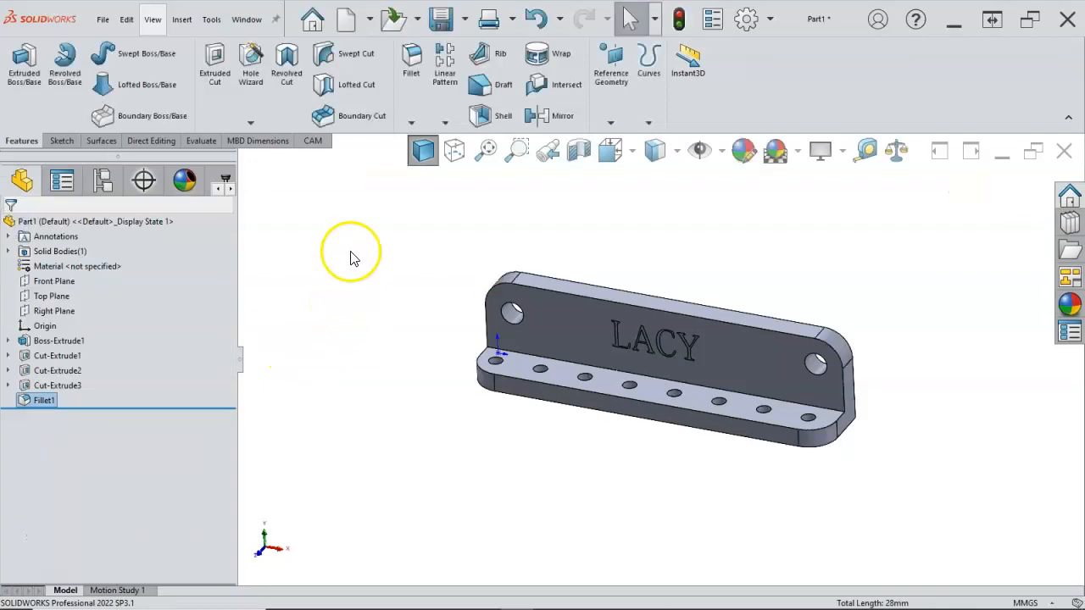
Step: Start saving the part and browse to the 2022 Fall Assignments folder in My Drive on the Q: drive
{"action": "left_click", "coordinate": [441, 19]}
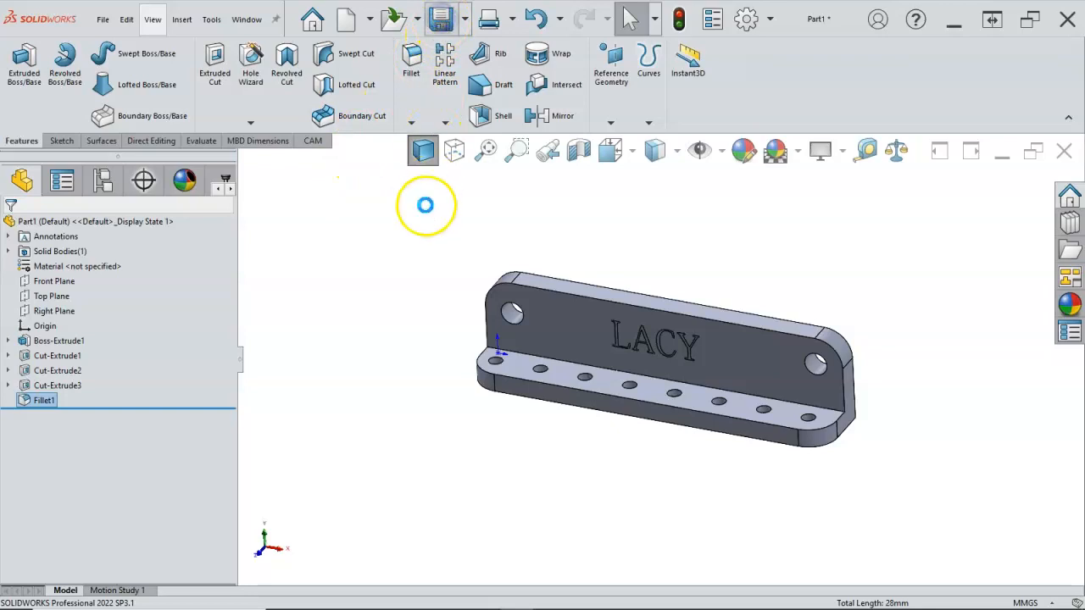
{"action": "left_click", "coordinate": [433, 228]}
{"action": "left_click_drag", "start_coordinate": [433, 229], "coordinate": [434, 244]}
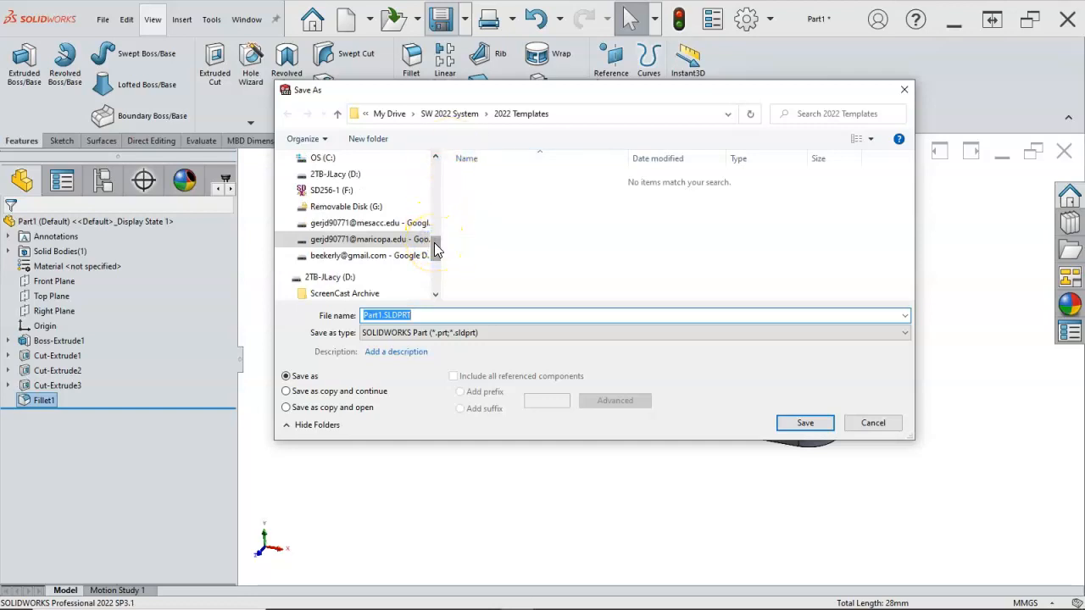
{"action": "left_click_drag", "start_coordinate": [434, 242], "coordinate": [434, 239]}
{"action": "left_click", "coordinate": [422, 256]}
{"action": "left_click", "coordinate": [495, 224]}
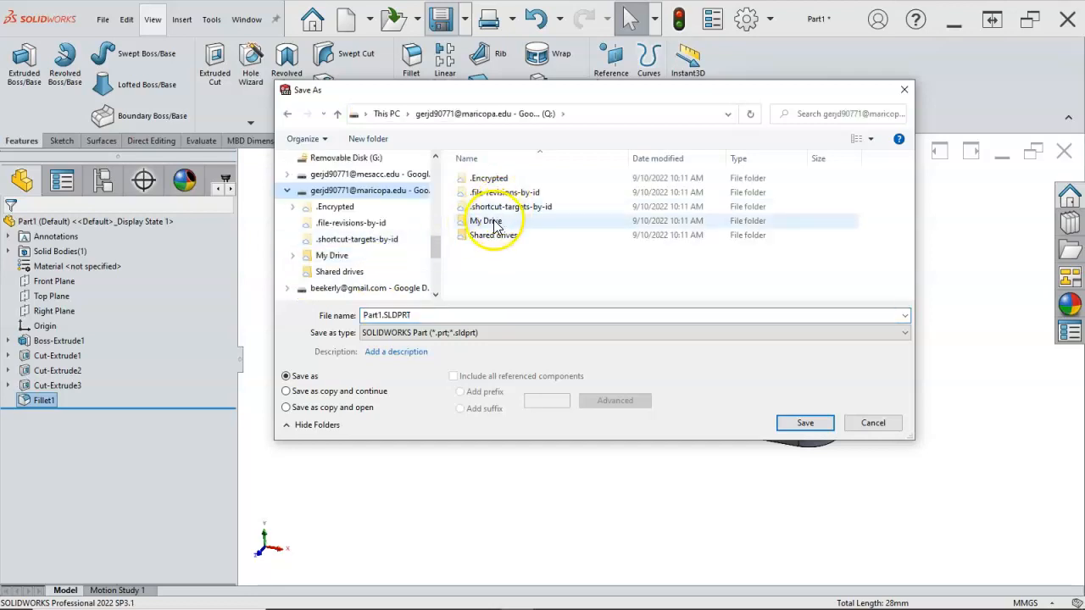
{"action": "double_click", "coordinate": [496, 223]}
{"action": "double_click", "coordinate": [501, 207]}
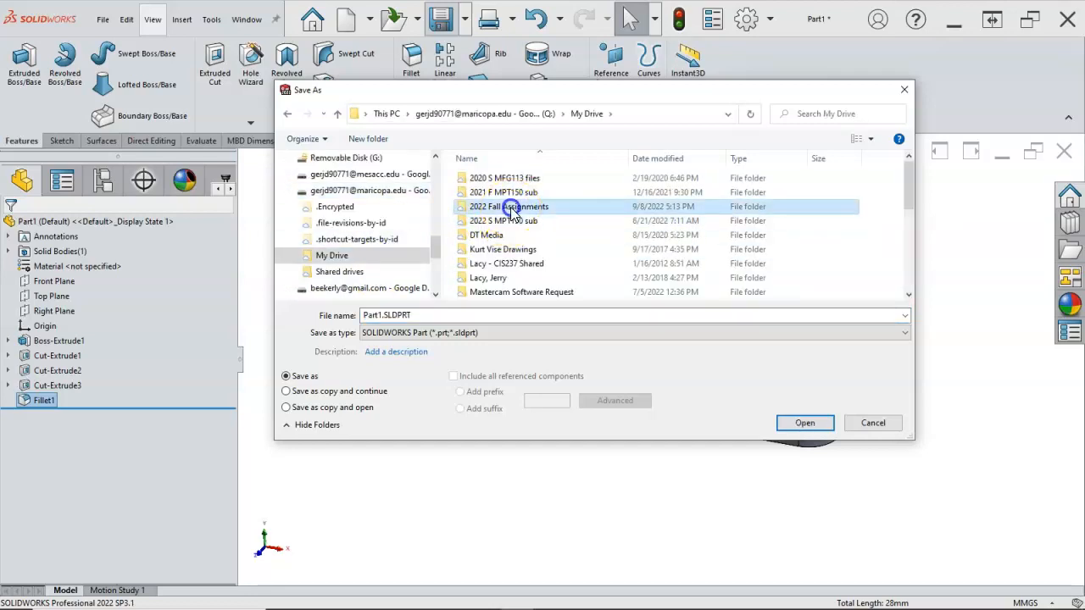
Step: Create a folder named Assign02 and save the part in it as Base.SLDPRT
{"action": "left_click", "coordinate": [370, 139]}
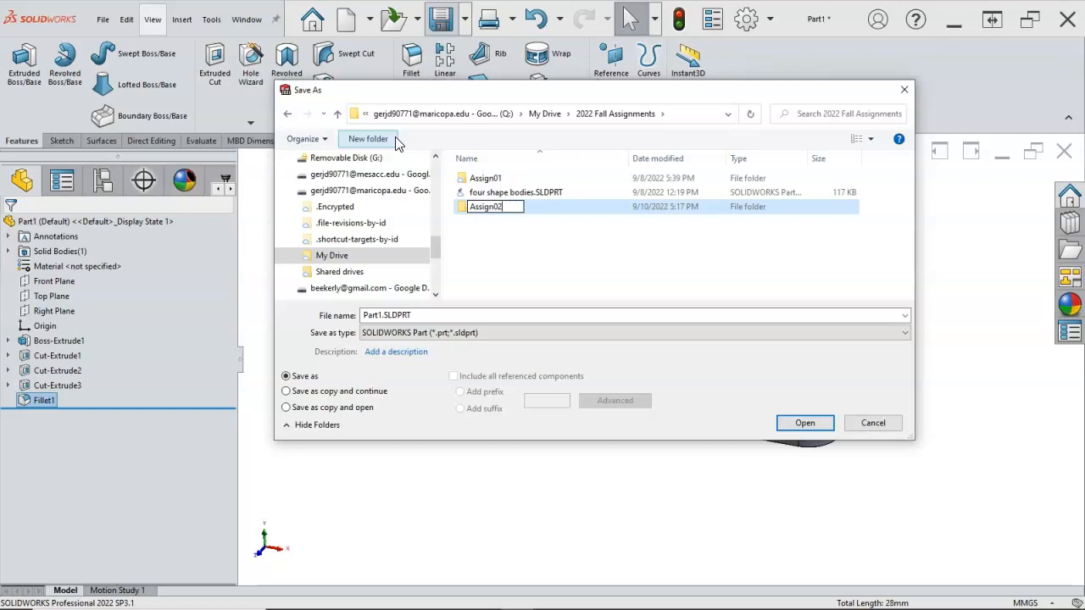
{"action": "key", "text": "Return"}
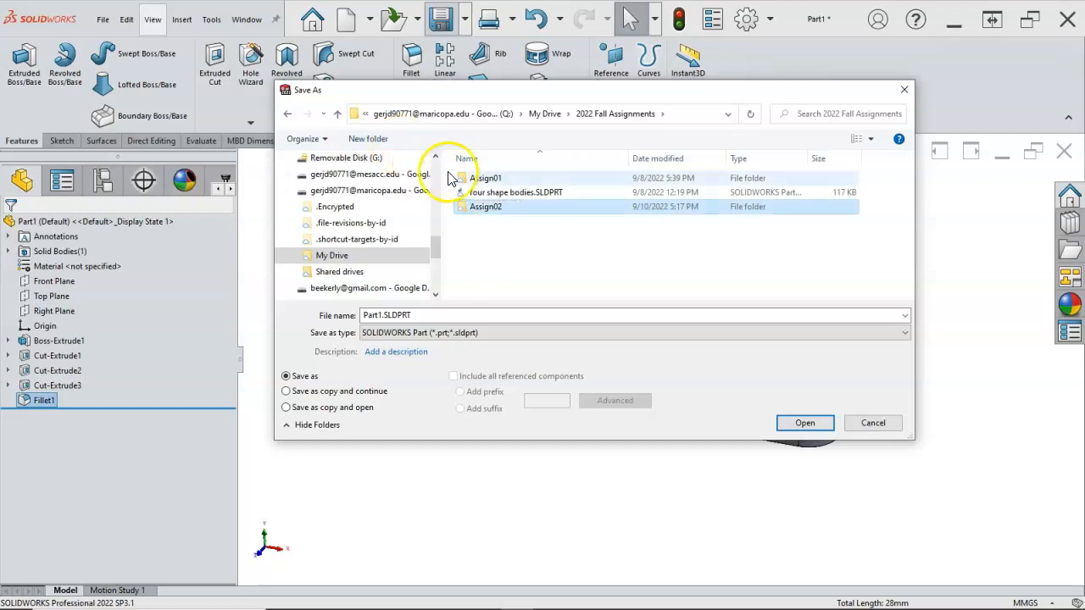
{"action": "left_click", "coordinate": [490, 209]}
{"action": "double_click", "coordinate": [490, 209]}
{"action": "left_click", "coordinate": [365, 314]}
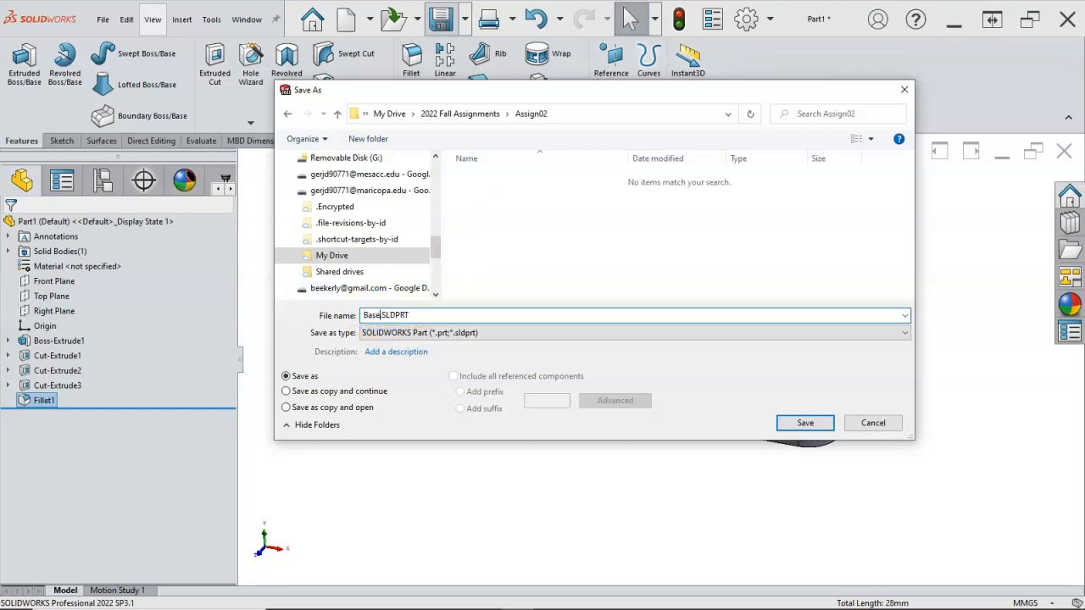
{"action": "left_click", "coordinate": [802, 424]}
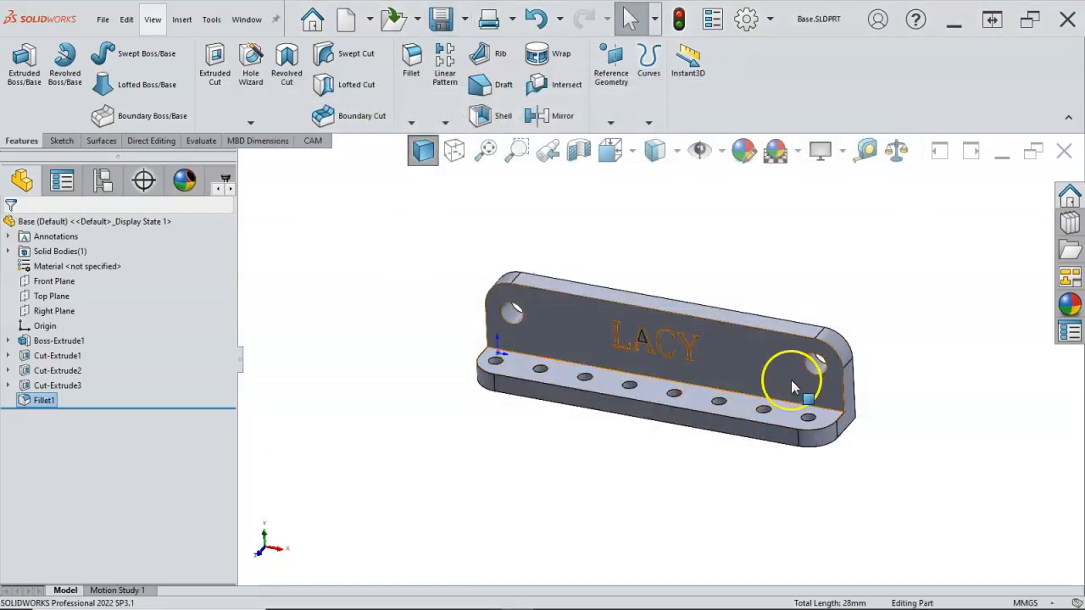
{"action": "left_click", "coordinate": [355, 226]}
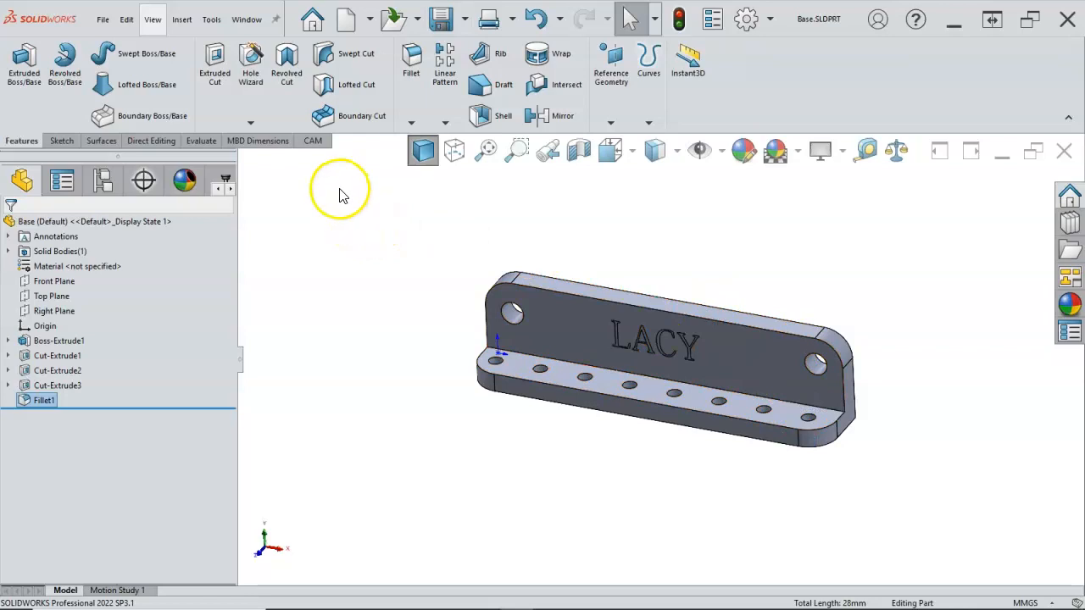
Step: Create a new part from the Part Metric template in the 2022 Templates set
{"action": "left_click", "coordinate": [352, 25]}
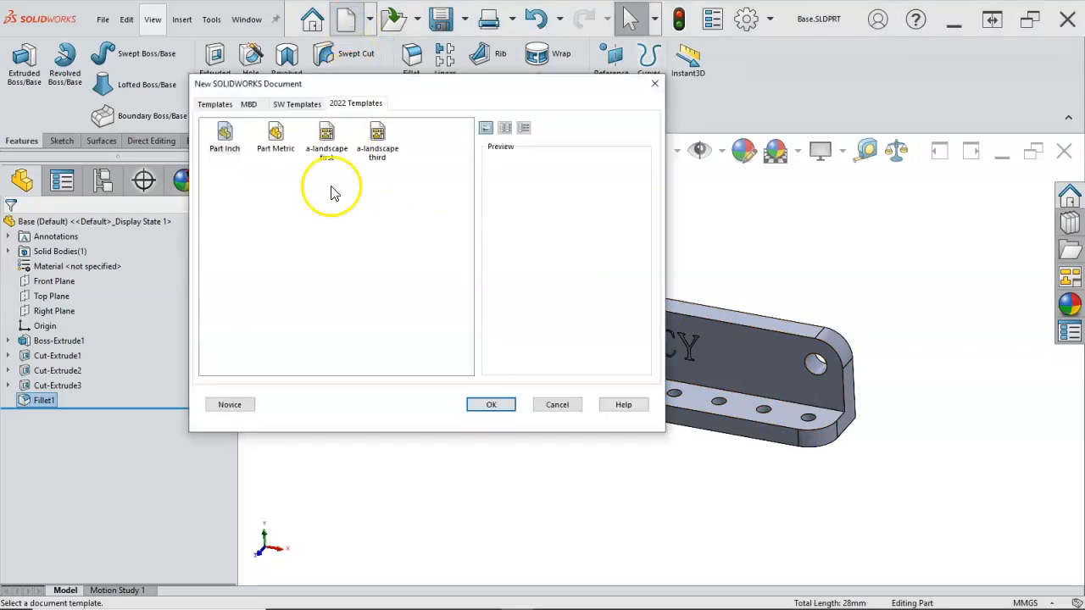
{"action": "left_click", "coordinate": [360, 274]}
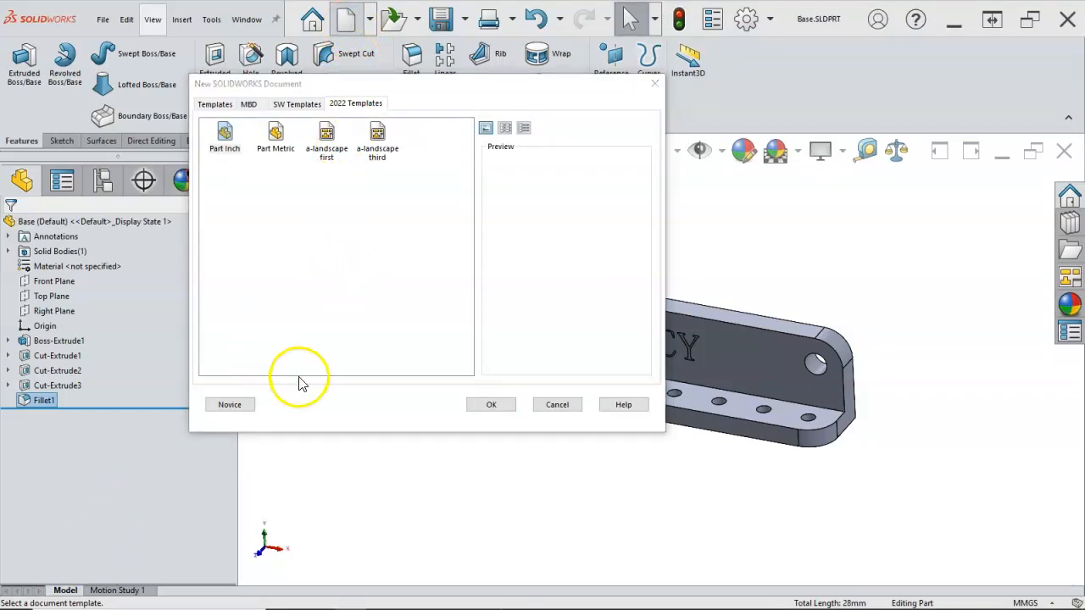
{"action": "left_click", "coordinate": [276, 136]}
{"action": "double_click", "coordinate": [281, 137]}
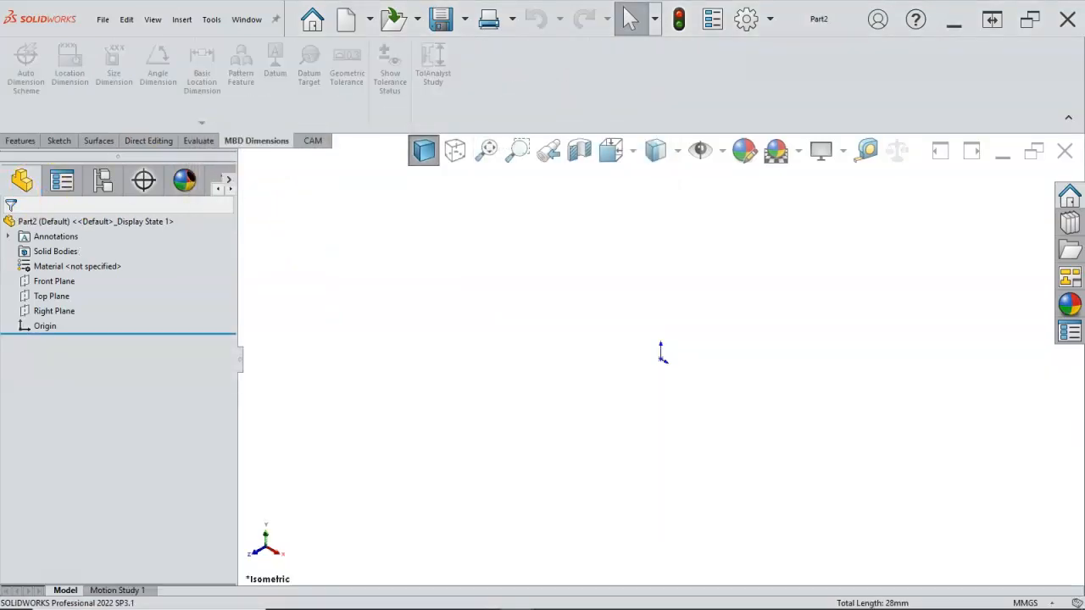
Step: Switch to the e-book and examine the crank, follower and coupler drawing on page 370, then return to SOLIDWORKS
{"action": "mouse_move", "coordinate": [0, 28]}
{"action": "left_mouse_down"}
{"action": "mouse_move", "coordinate": [636, 21]}
{"action": "mouse_move", "coordinate": [661, 2]}
{"action": "left_mouse_up"}
{"action": "scroll", "coordinate": [516, 341], "scroll_direction": "down", "scroll_amount": 4}
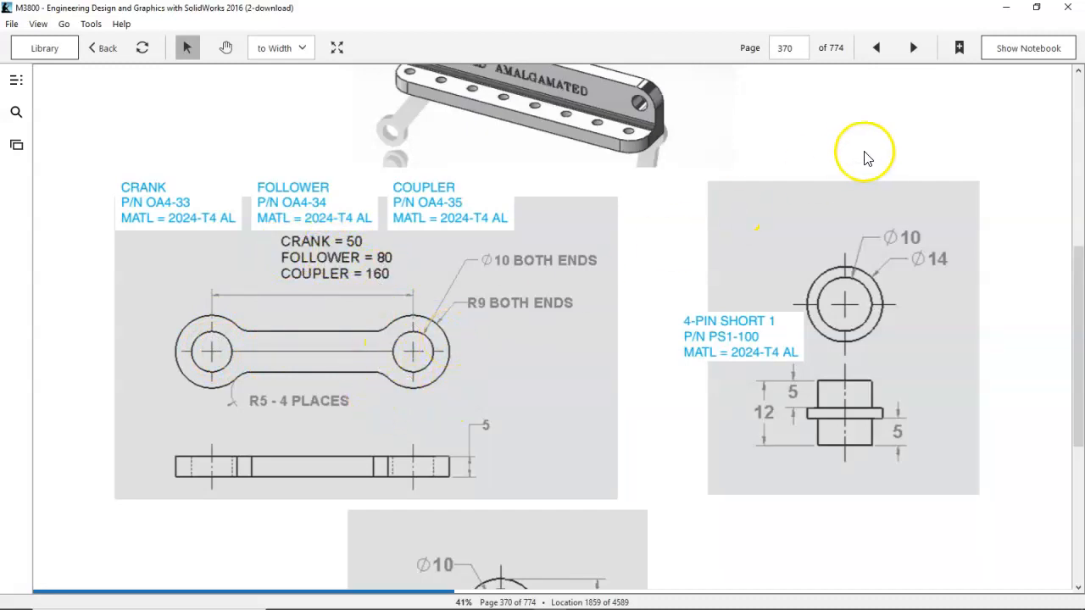
{"action": "left_click", "coordinate": [1012, 12]}
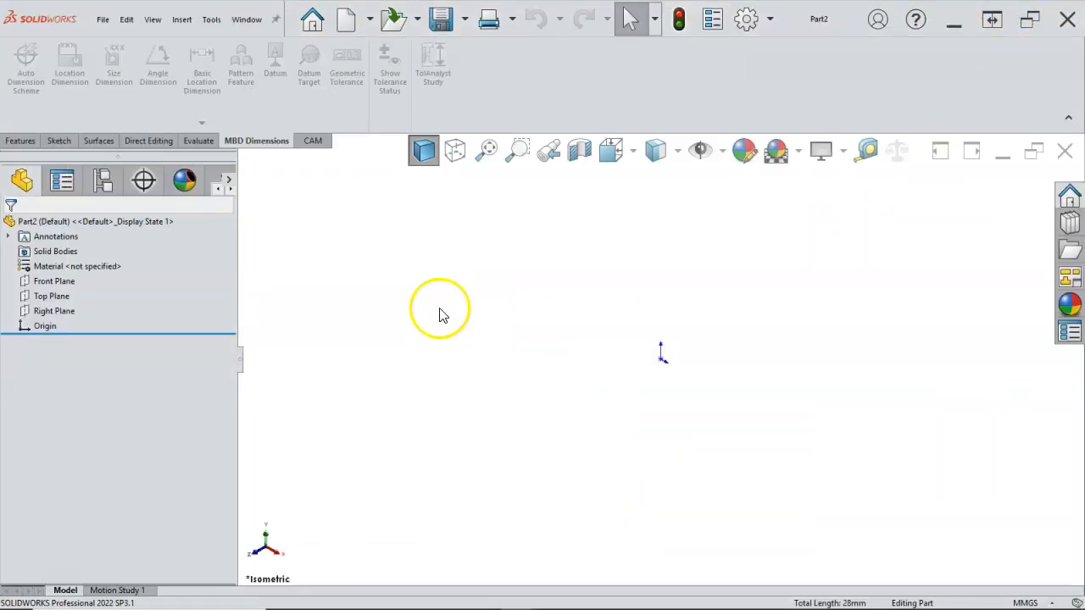
Step: Start a sketch on the Front Plane and place a vertical, infinite-length centerline through the origin
{"action": "left_click", "coordinate": [63, 282]}
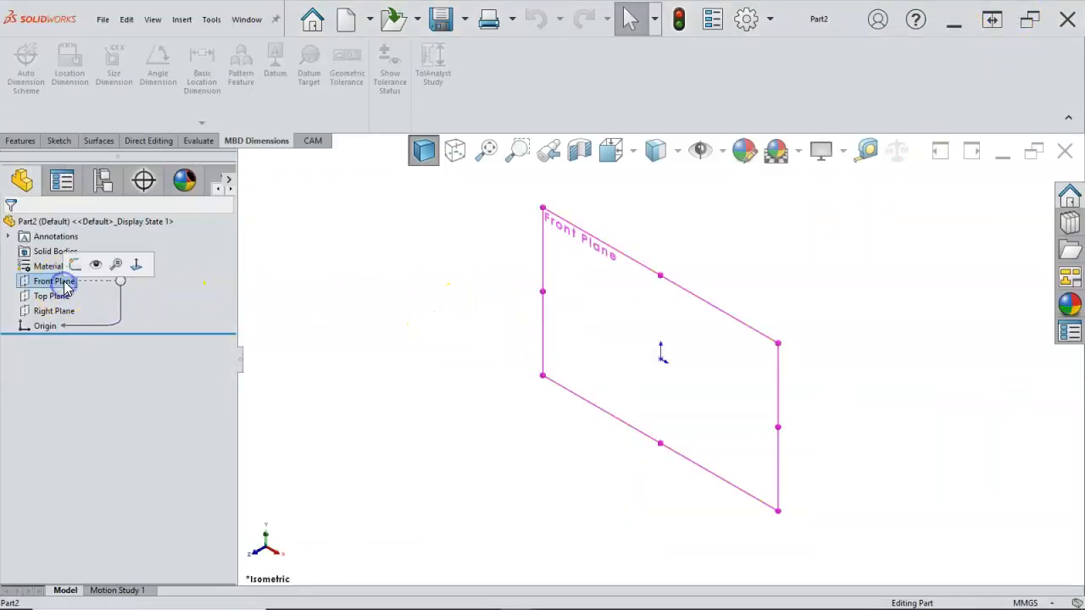
{"action": "left_click", "coordinate": [70, 271]}
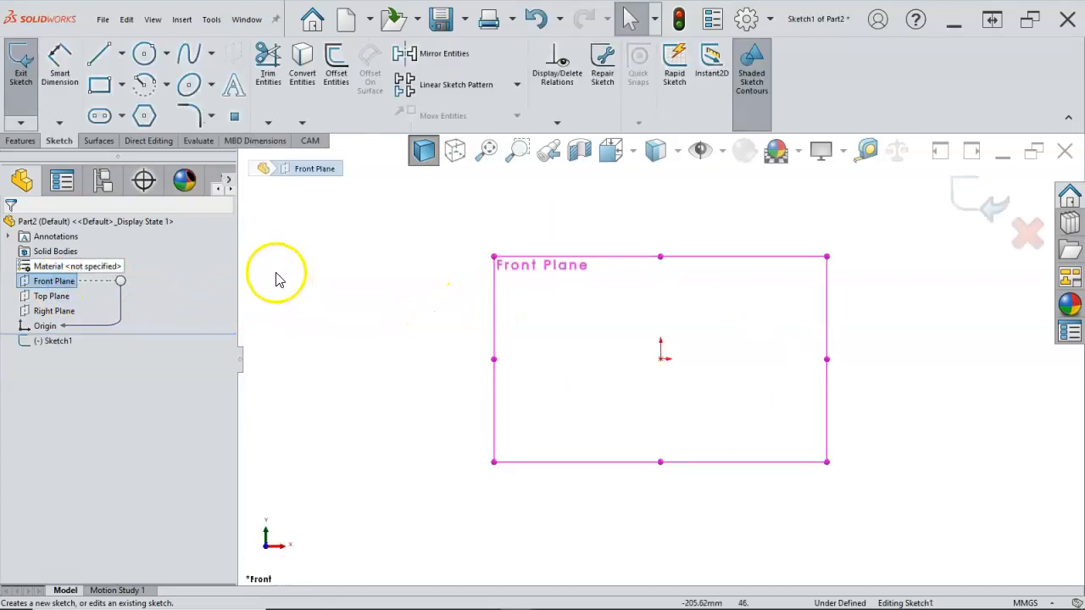
{"action": "left_click", "coordinate": [123, 54]}
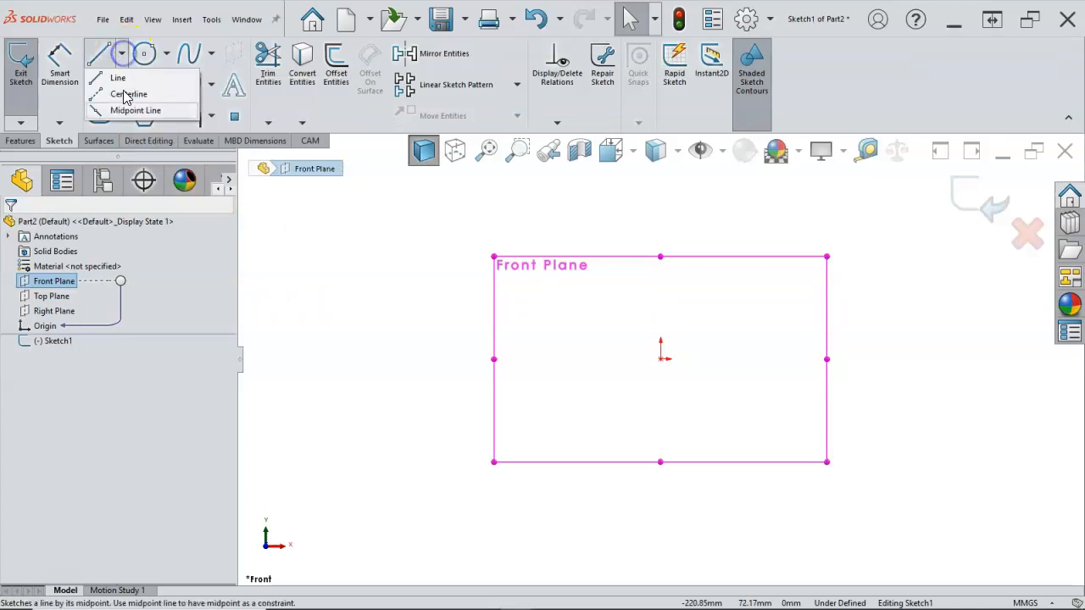
{"action": "left_click", "coordinate": [128, 97]}
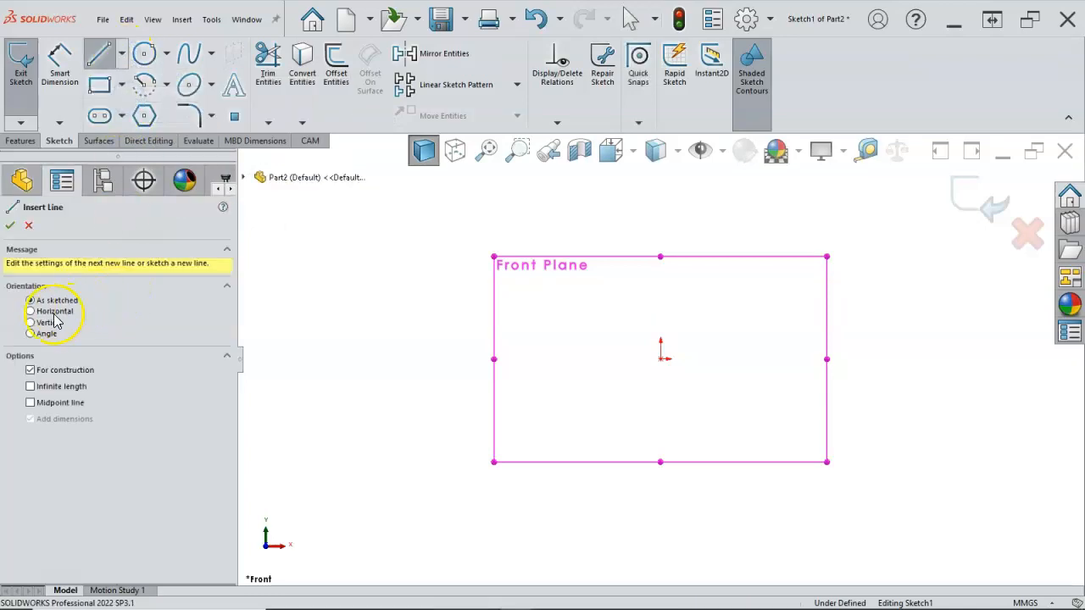
{"action": "left_click", "coordinate": [53, 322]}
{"action": "left_click", "coordinate": [44, 397]}
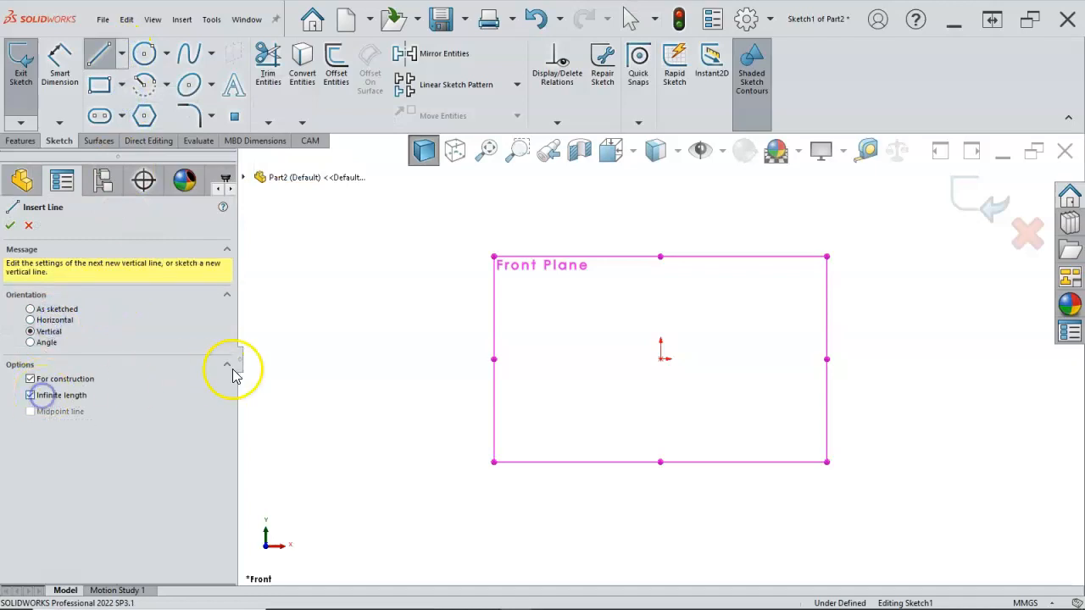
{"action": "left_click", "coordinate": [662, 360]}
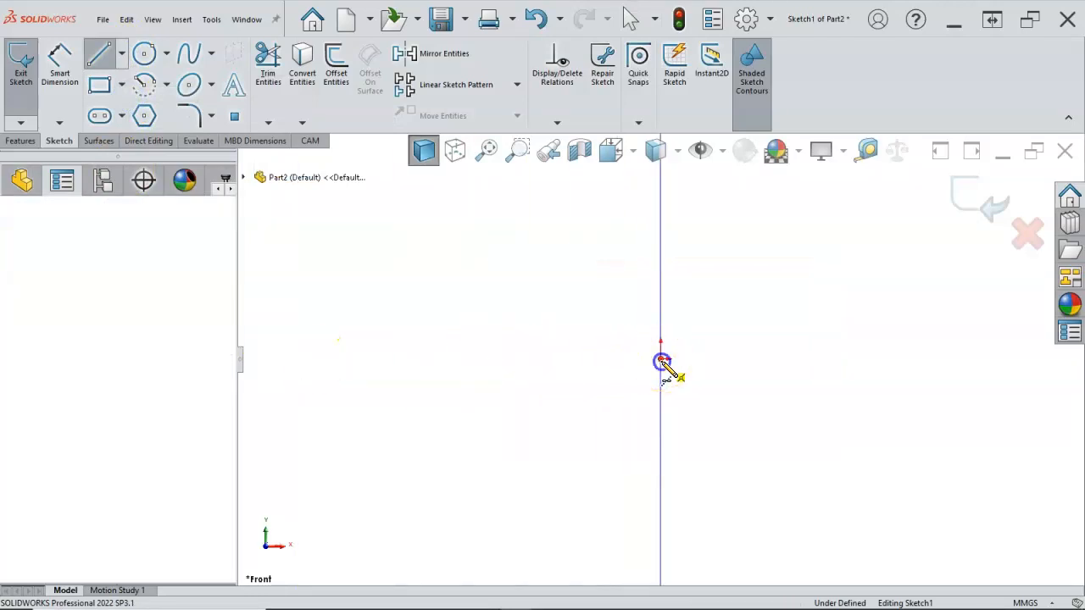
{"action": "right_click", "coordinate": [725, 347]}
{"action": "left_click", "coordinate": [760, 356]}
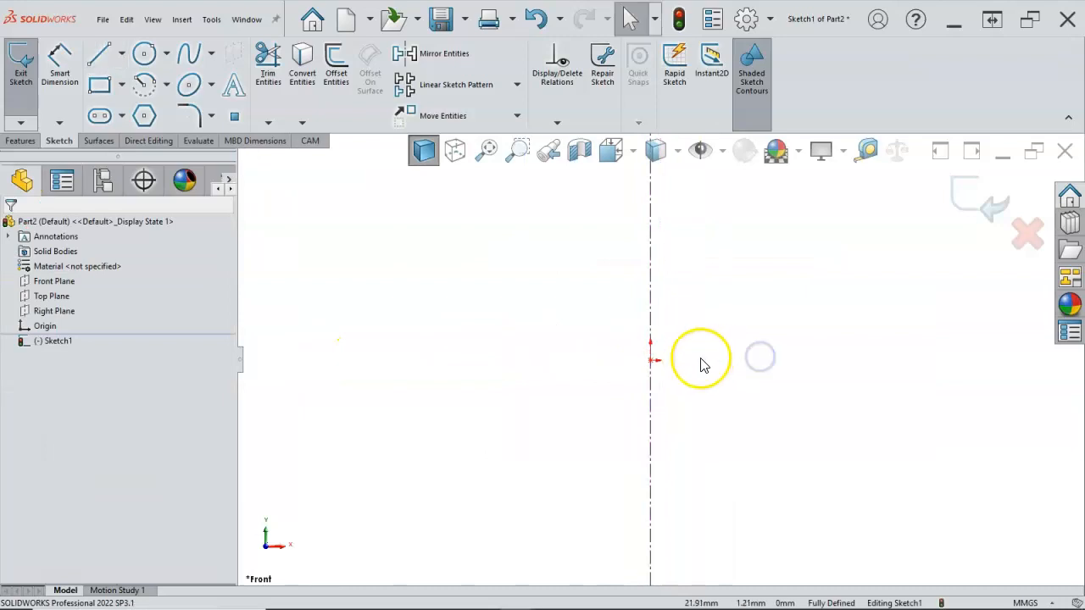
Step: Sketch a horizontal midpoint line centred on the origin, 25 mm to each side, and move its length dimension further below
{"action": "left_click", "coordinate": [120, 53]}
{"action": "left_click", "coordinate": [133, 110]}
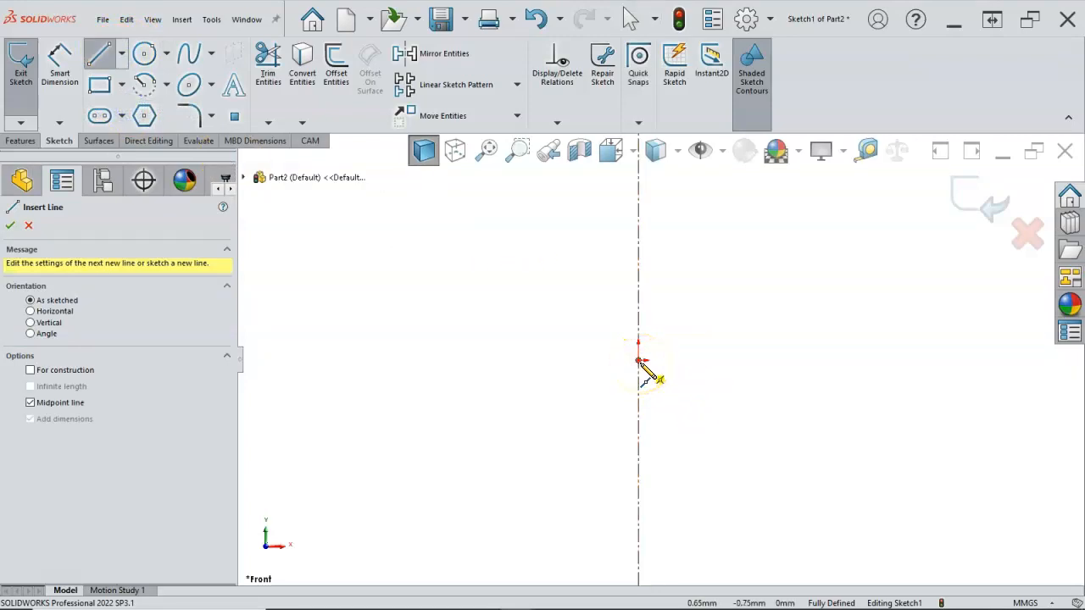
{"action": "left_click_drag", "start_coordinate": [641, 362], "coordinate": [724, 362]}
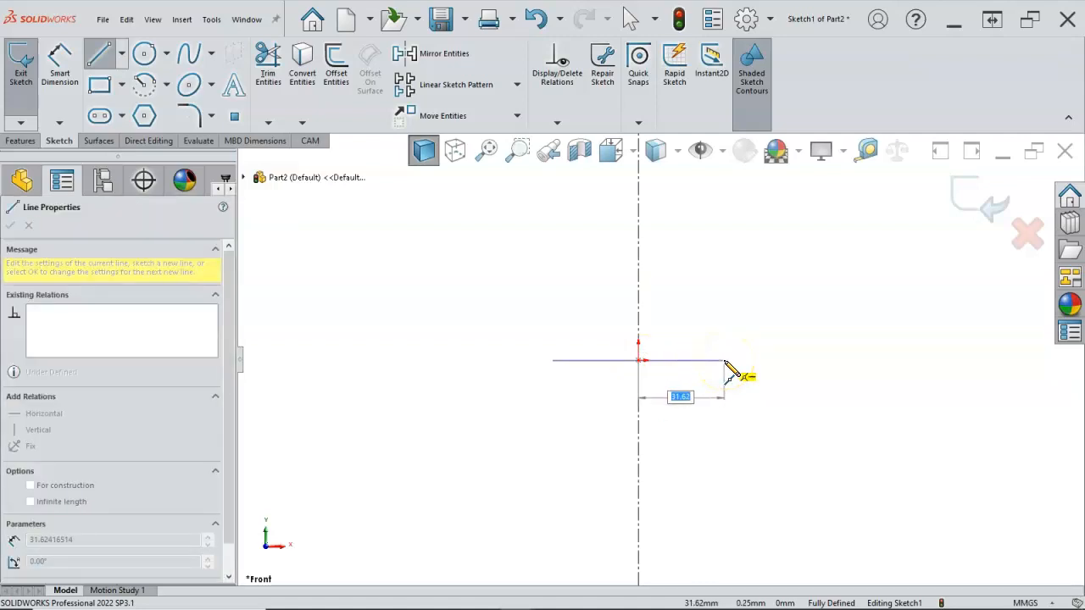
{"action": "type", "text": "25"}
{"action": "key", "text": "Return"}
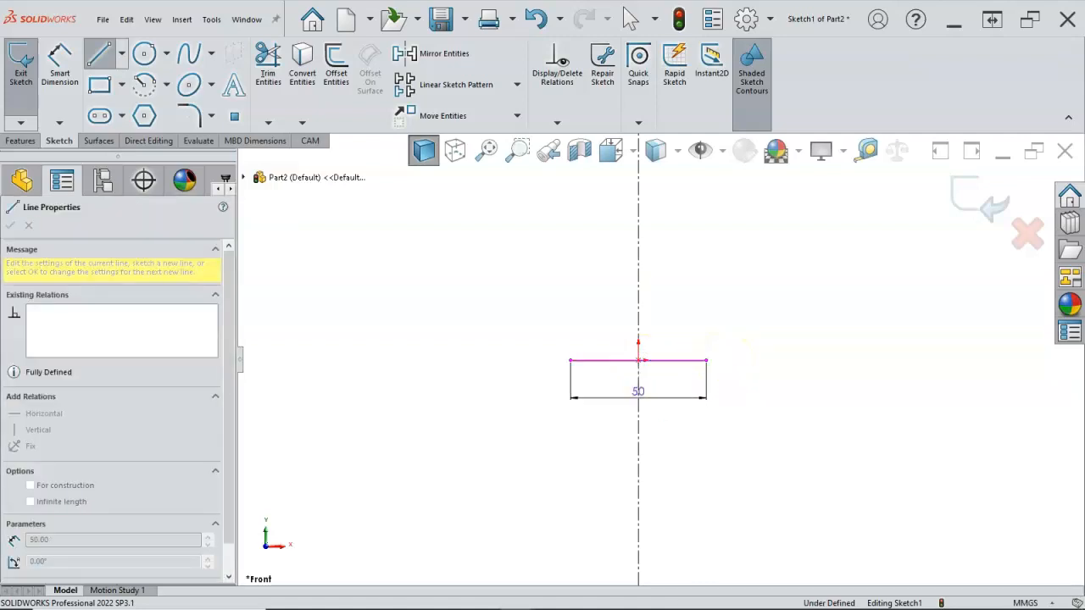
{"action": "right_click", "coordinate": [729, 355]}
{"action": "left_click", "coordinate": [745, 361]}
{"action": "left_click_drag", "start_coordinate": [710, 383], "coordinate": [602, 420]}
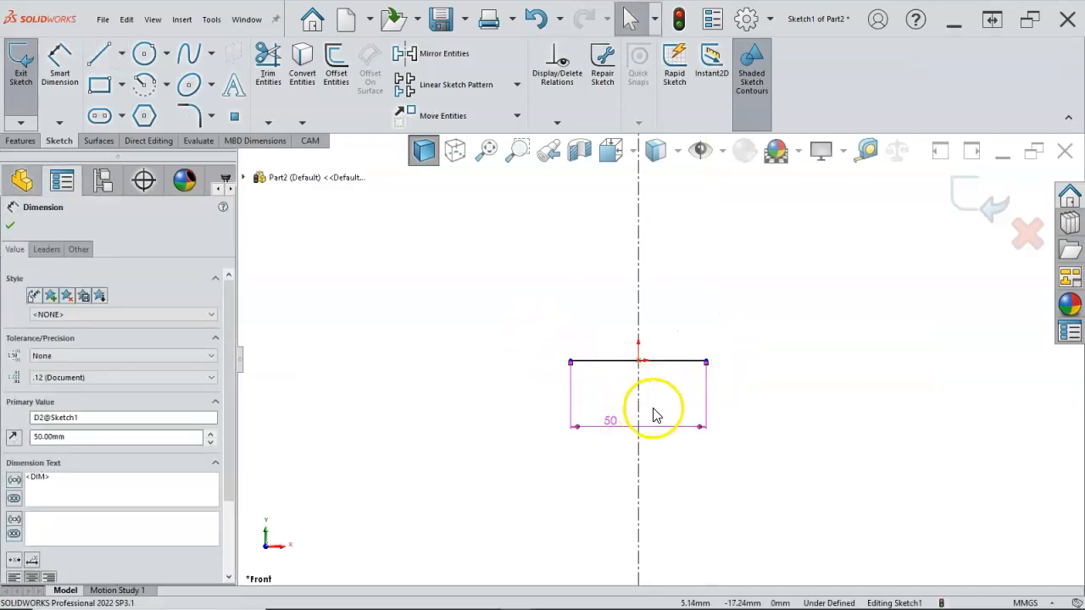
{"action": "scroll", "coordinate": [653, 415], "scroll_direction": "down", "scroll_amount": 1}
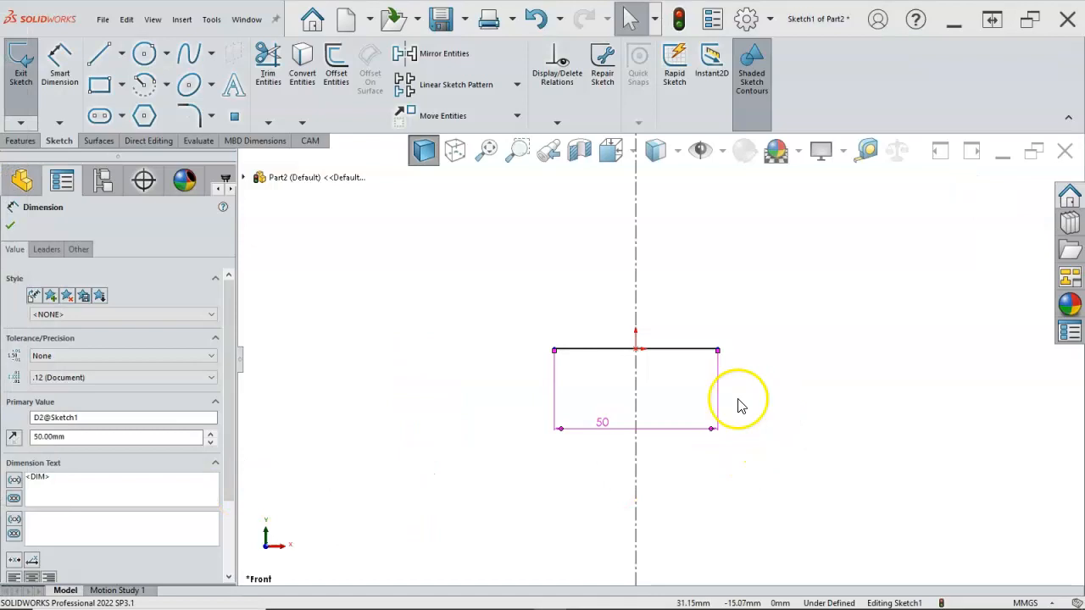
Step: Convert the horizontal 50 mm line to construction geometry
{"action": "left_click", "coordinate": [698, 349]}
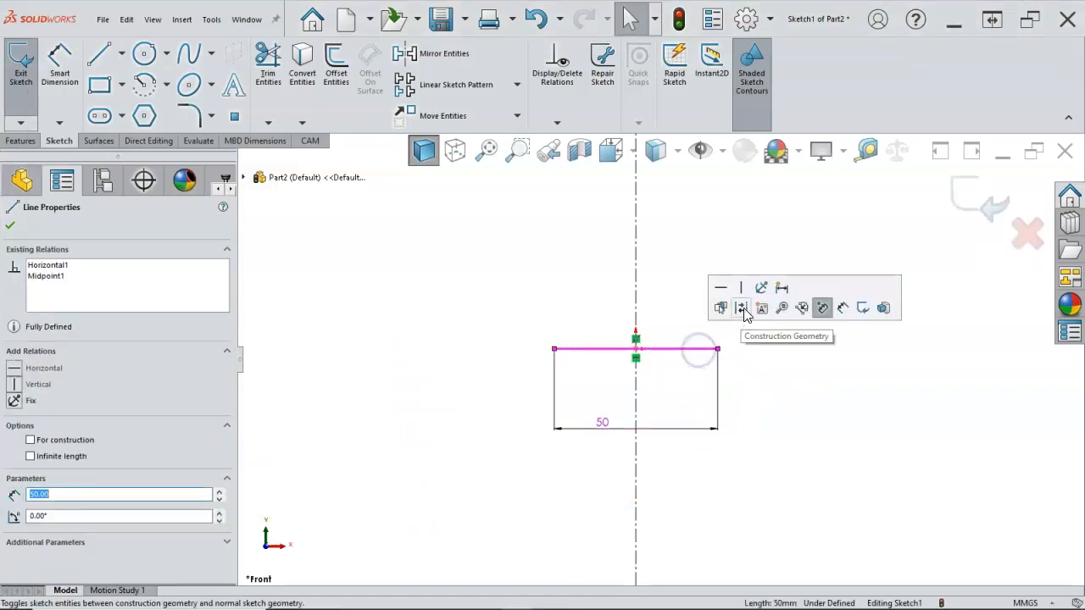
{"action": "left_click", "coordinate": [743, 310]}
{"action": "left_click", "coordinate": [746, 318]}
{"action": "scroll", "coordinate": [746, 318], "scroll_direction": "down", "scroll_amount": 1}
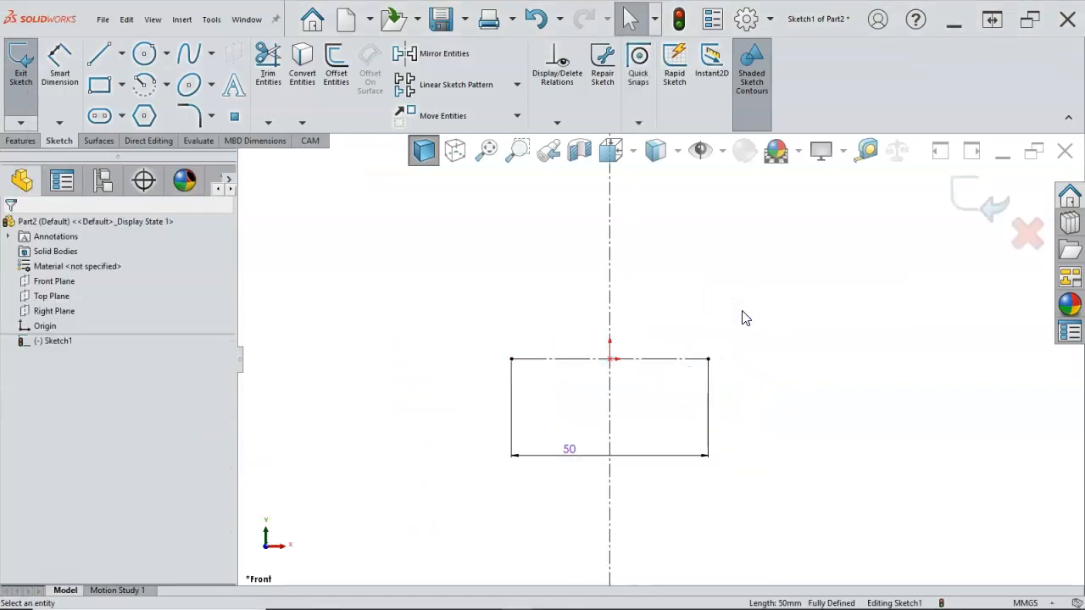
Step: Sketch two concentric circles, about 14 mm and 29 mm in diameter, centred on the left endpoint of the horizontal centerline
{"action": "left_click", "coordinate": [147, 61]}
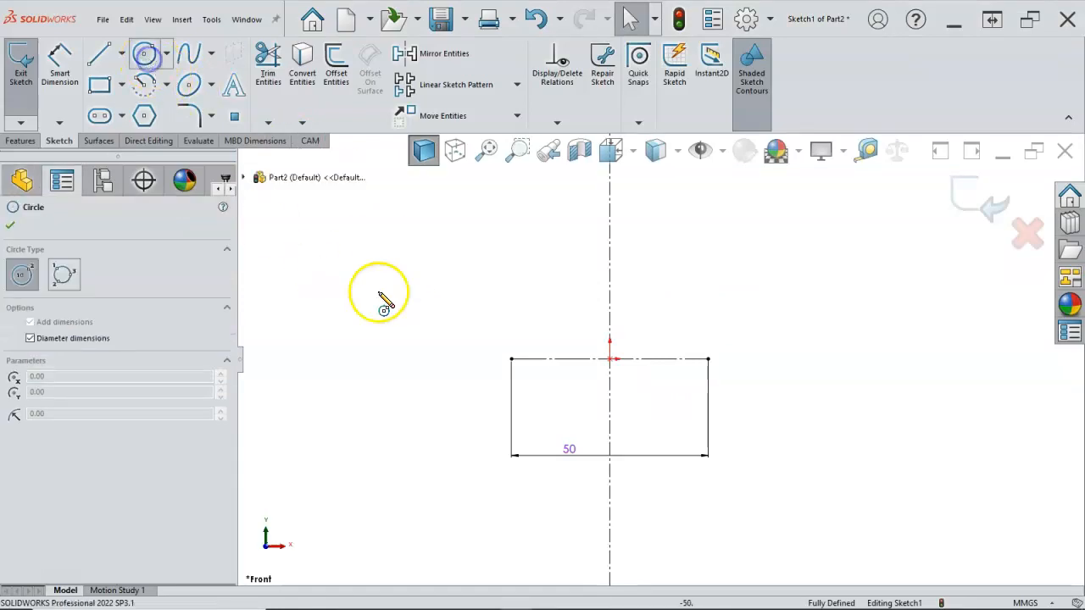
{"action": "left_click", "coordinate": [511, 359]}
{"action": "left_click", "coordinate": [485, 363]}
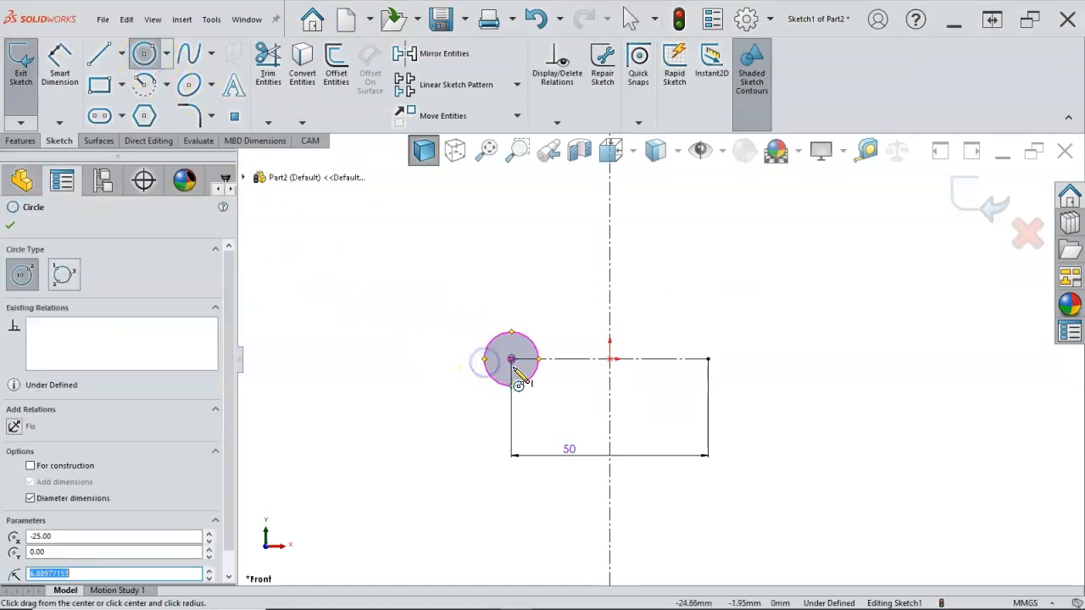
{"action": "left_click", "coordinate": [511, 359]}
{"action": "left_click", "coordinate": [458, 386]}
Step: Dimension the outer circle to 18 mm diameter and the inner circle to 10 mm diameter
{"action": "right_click", "coordinate": [427, 297]}
{"action": "left_click", "coordinate": [553, 281]}
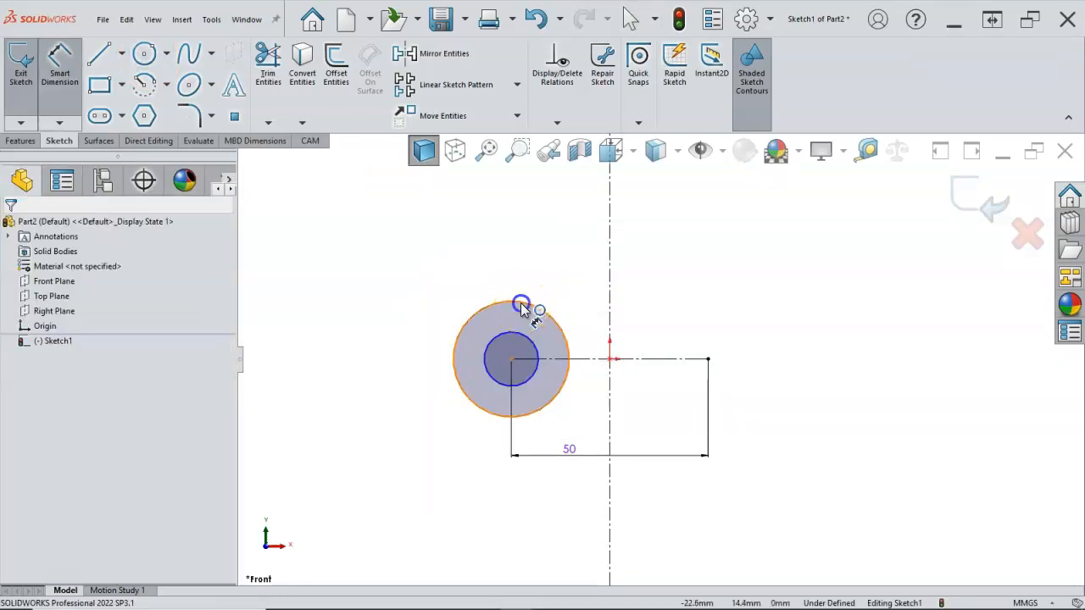
{"action": "left_click", "coordinate": [534, 306]}
{"action": "left_click", "coordinate": [383, 293]}
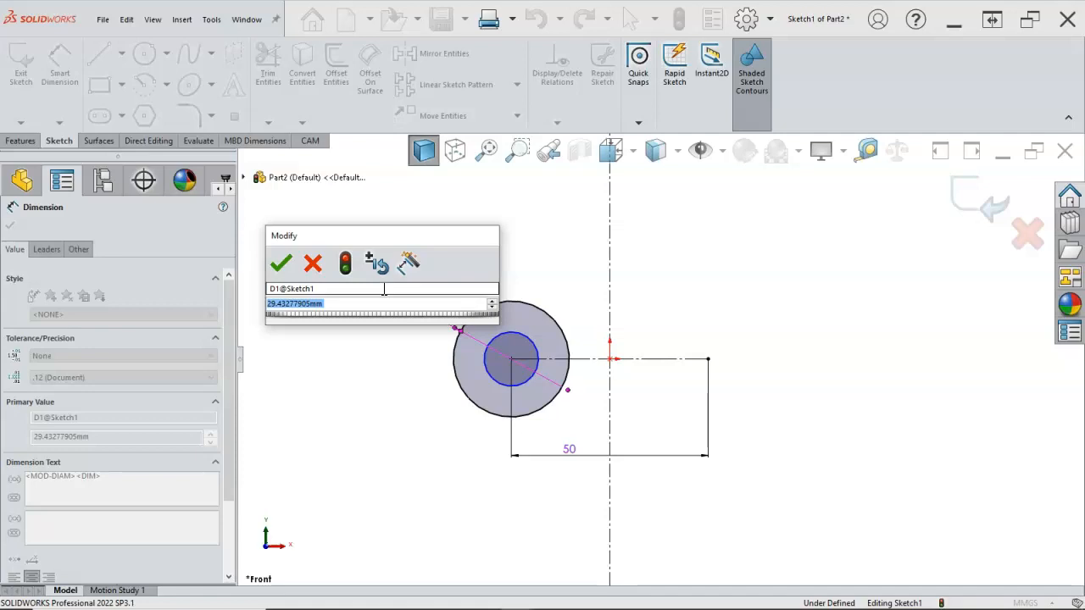
{"action": "type", "text": "18"}
{"action": "key", "text": "Return"}
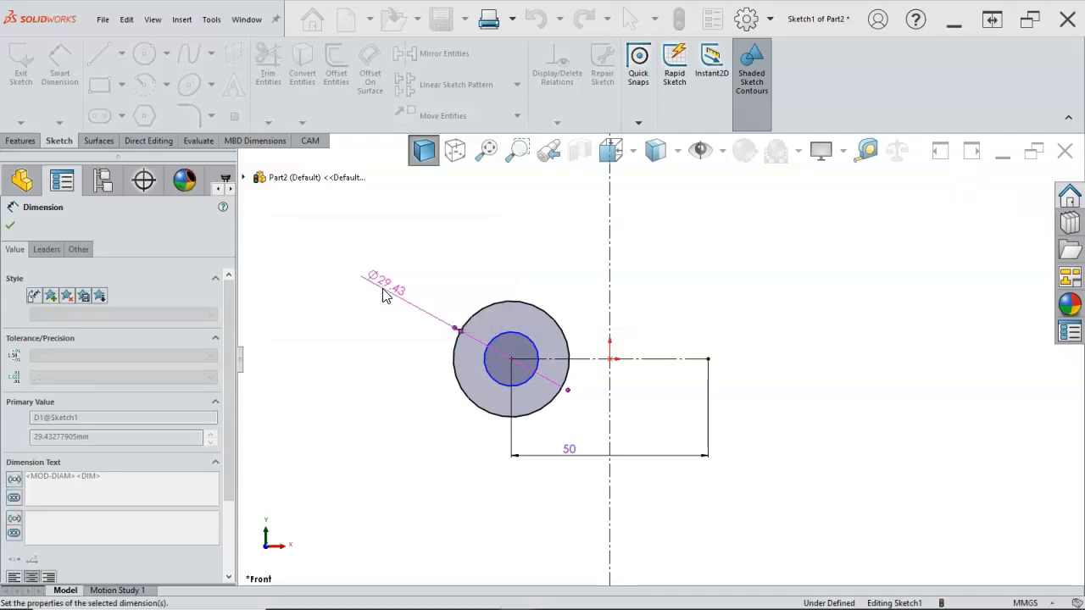
{"action": "left_click", "coordinate": [527, 344]}
{"action": "left_click", "coordinate": [443, 297]}
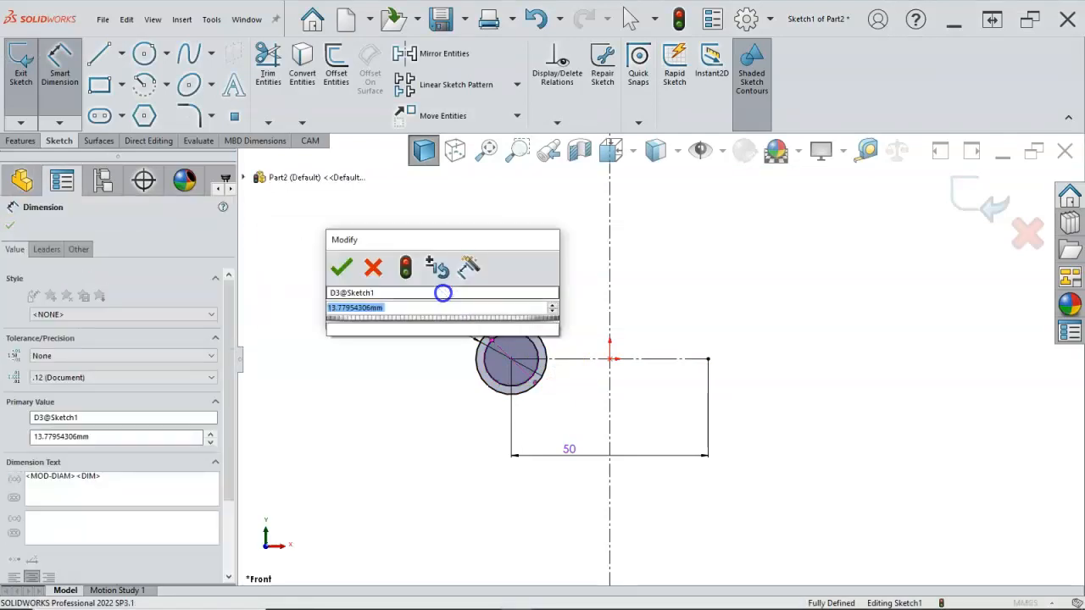
{"action": "type", "text": "10"}
{"action": "key", "text": "Return"}
{"action": "right_click", "coordinate": [499, 294]}
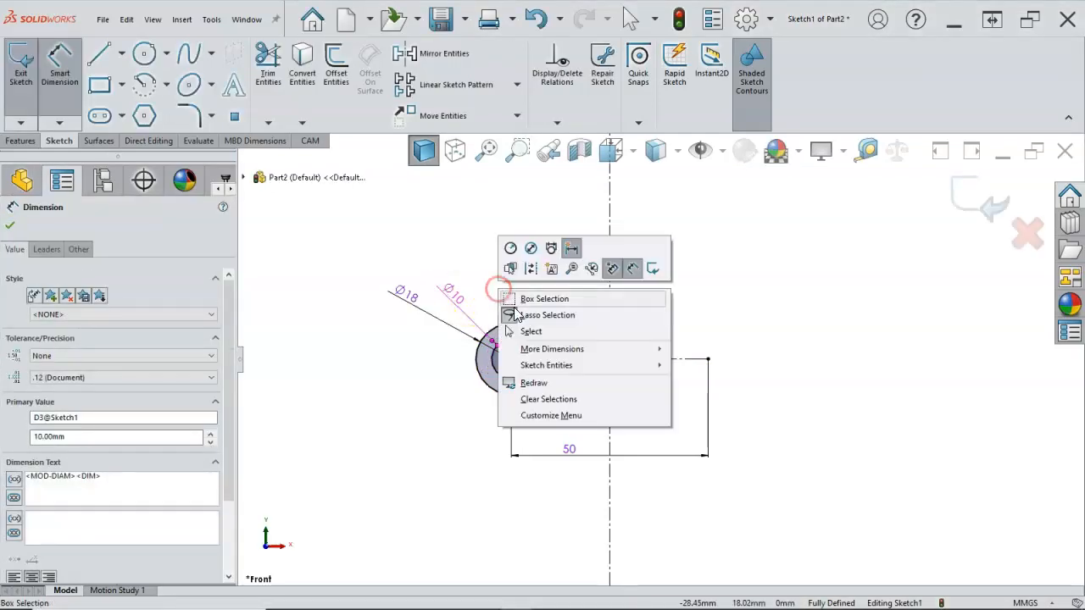
{"action": "left_click", "coordinate": [531, 330]}
Step: Mirror both concentric circles about the vertical centerline
{"action": "left_click", "coordinate": [533, 335]}
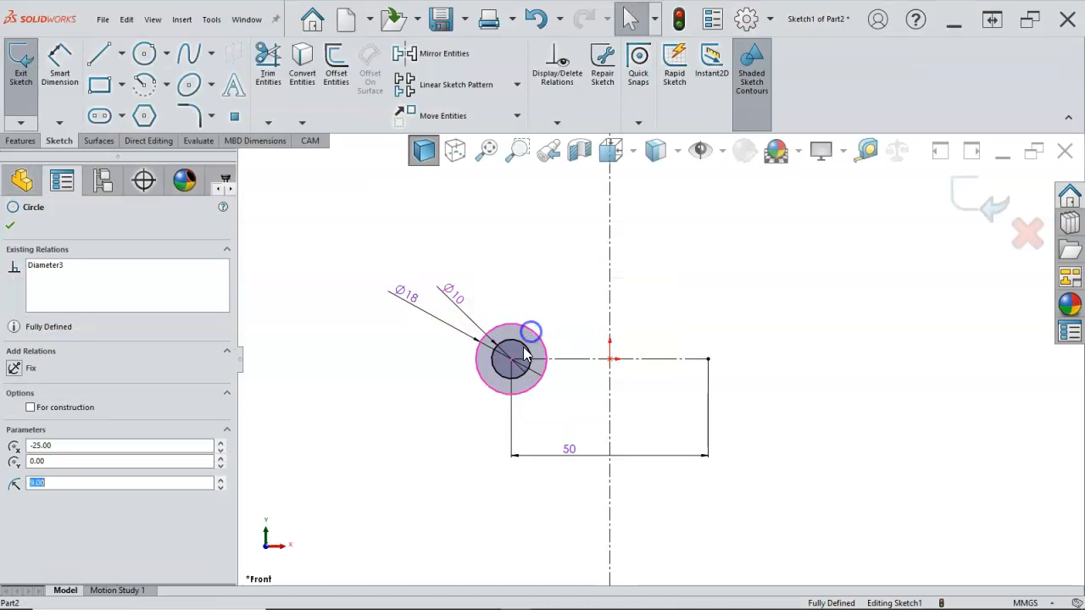
{"action": "left_click", "coordinate": [527, 350], "text": "ctrl"}
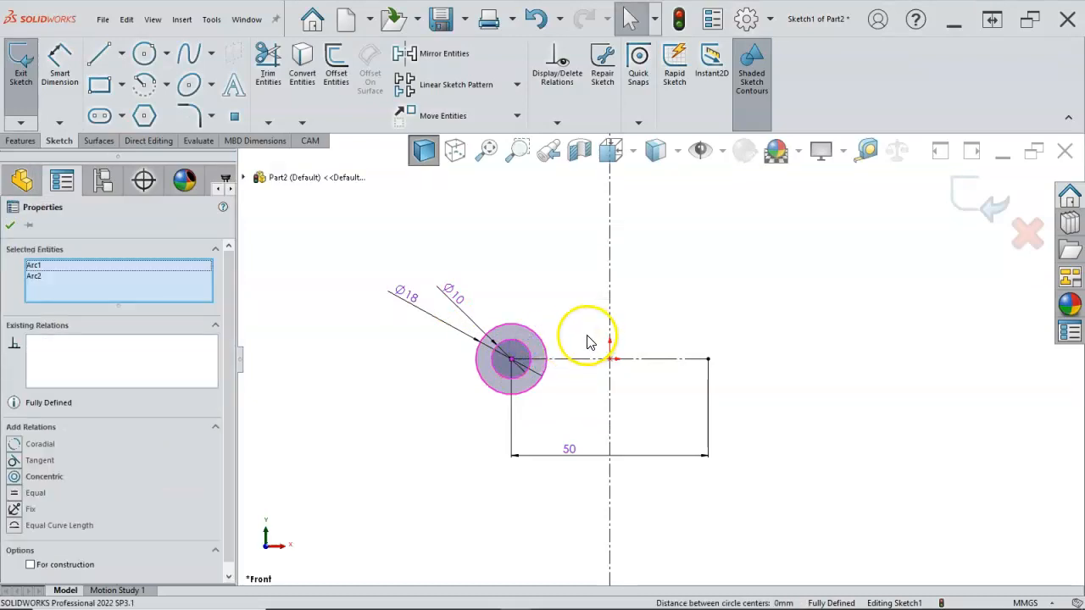
{"action": "left_click", "coordinate": [610, 315], "text": "ctrl"}
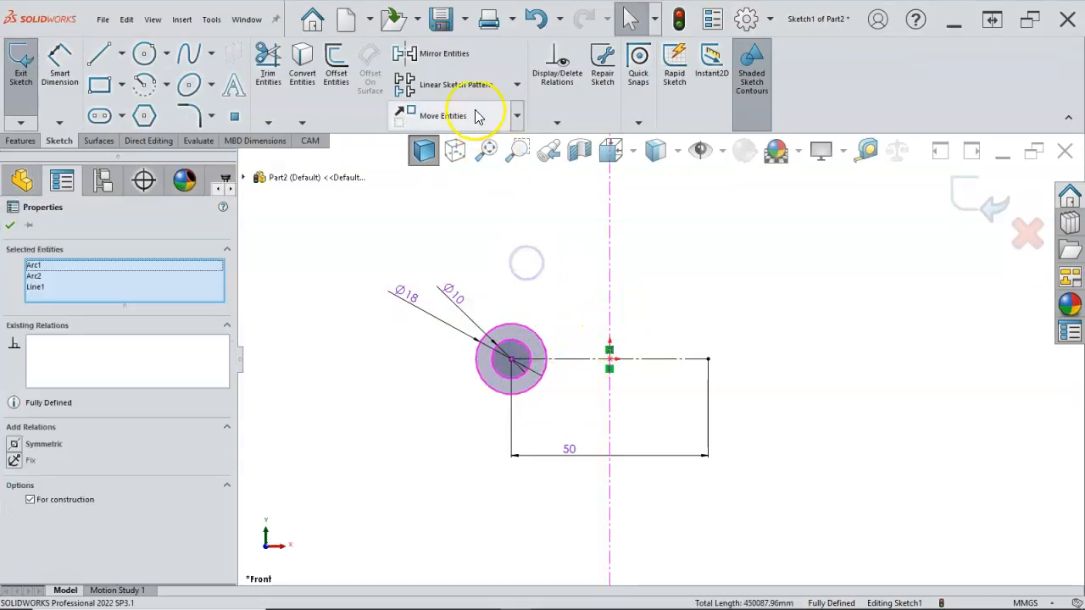
{"action": "left_click", "coordinate": [441, 54]}
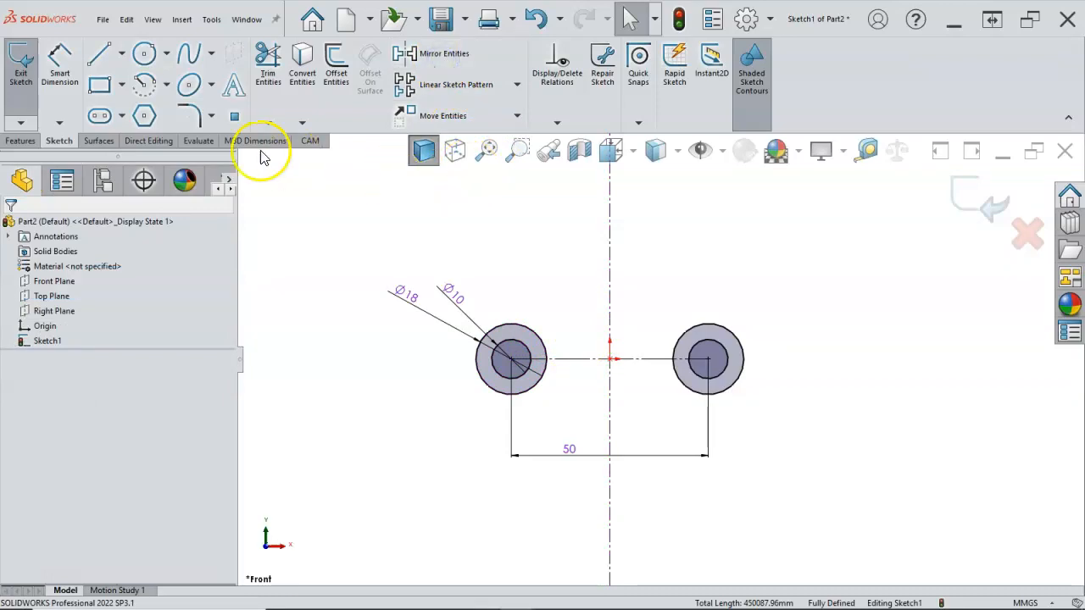
Step: Sketch a horizontal line about 36 mm long above the horizontal centerline, with its ends on the two outer circles
{"action": "left_click", "coordinate": [99, 53]}
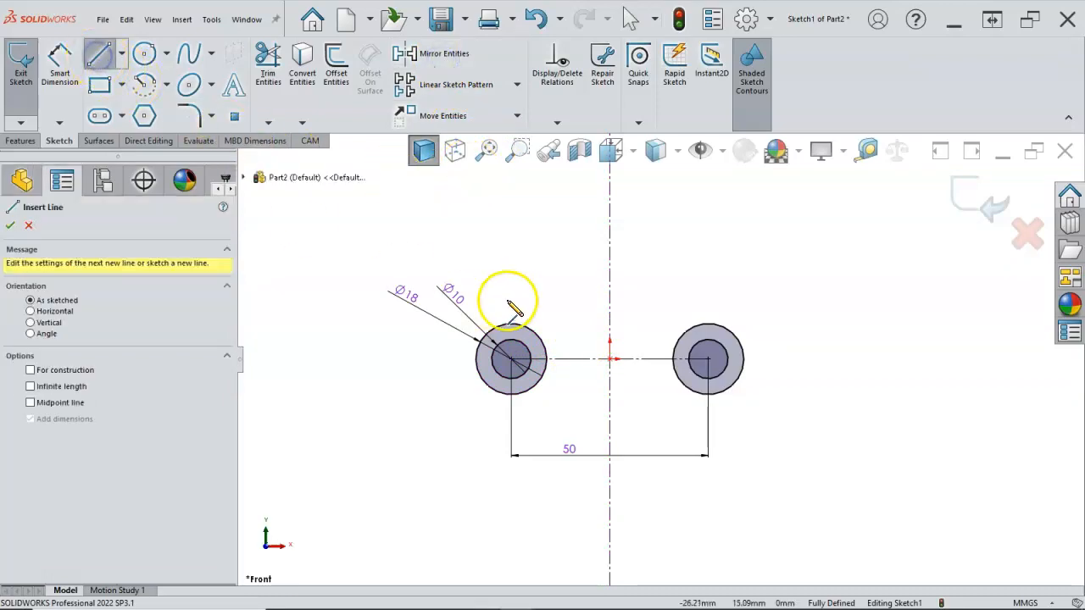
{"action": "left_click", "coordinate": [552, 339]}
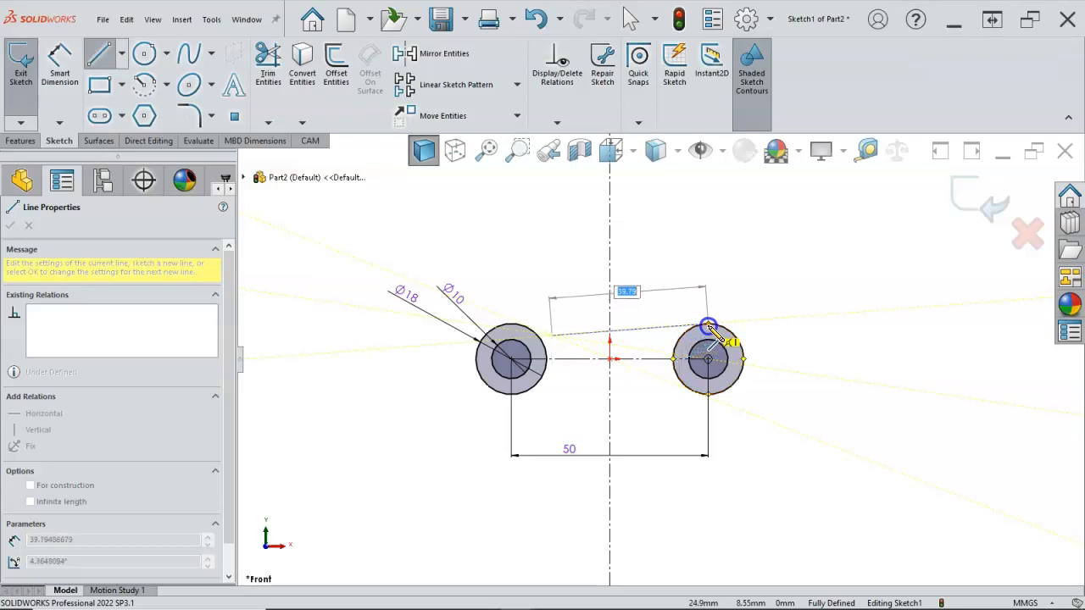
{"action": "left_click", "coordinate": [683, 336]}
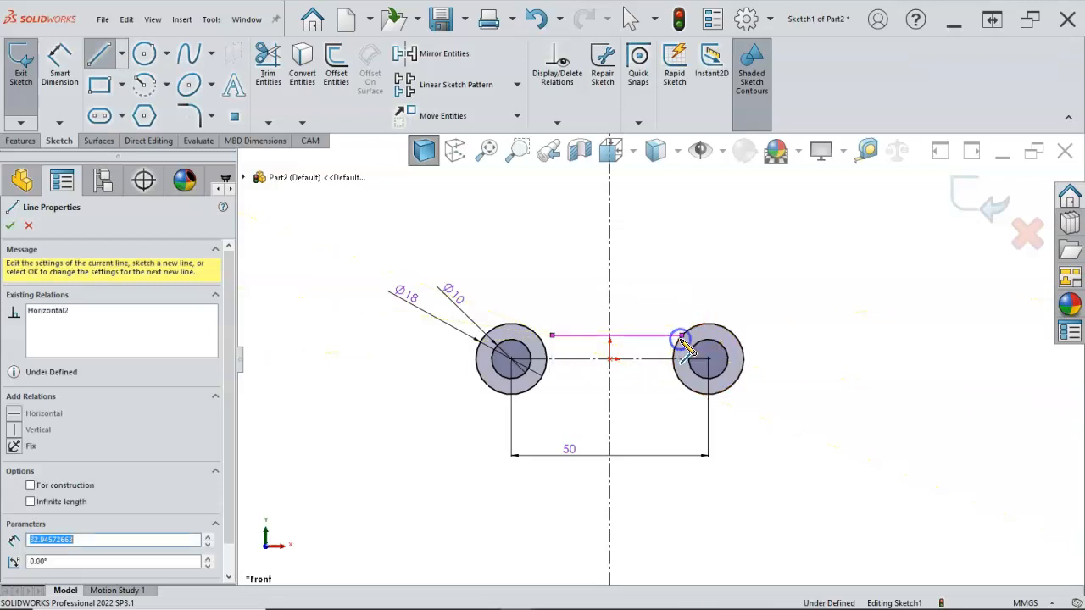
{"action": "right_click", "coordinate": [599, 301]}
{"action": "left_click", "coordinate": [593, 305]}
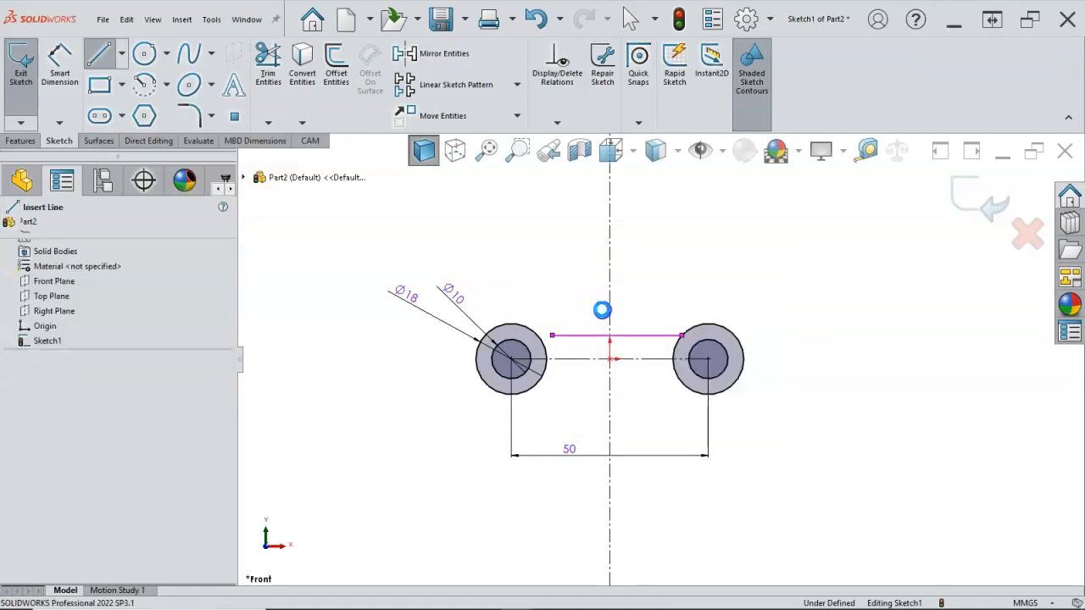
{"action": "mouse_move", "coordinate": [552, 337]}
{"action": "left_mouse_down"}
{"action": "mouse_move", "coordinate": [577, 335]}
{"action": "mouse_move", "coordinate": [545, 339]}
{"action": "left_mouse_up"}
Step: Mirror the upper connecting line about the horizontal centerline
{"action": "left_click", "coordinate": [565, 339]}
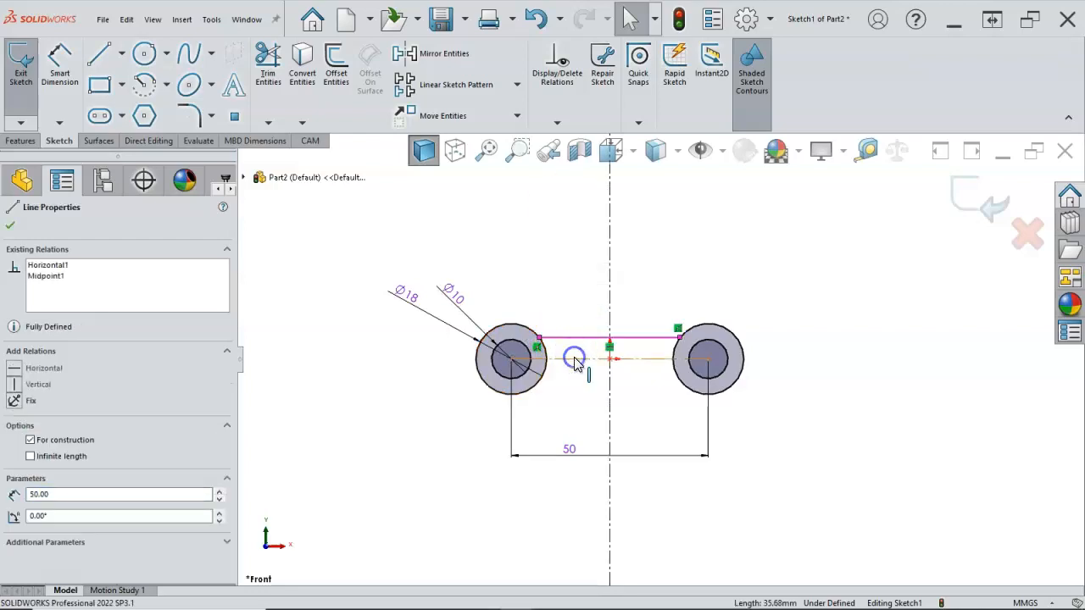
{"action": "left_click", "coordinate": [575, 360], "text": "ctrl"}
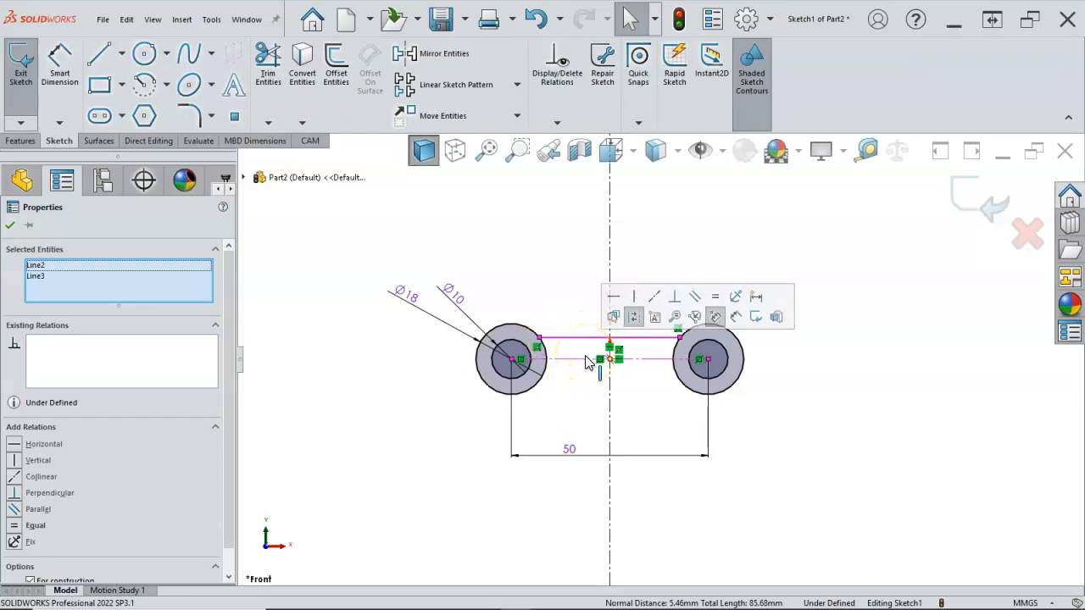
{"action": "left_click", "coordinate": [425, 54]}
Step: Dimension the distance between the two connecting lines to 10 mm
{"action": "right_click", "coordinate": [710, 243]}
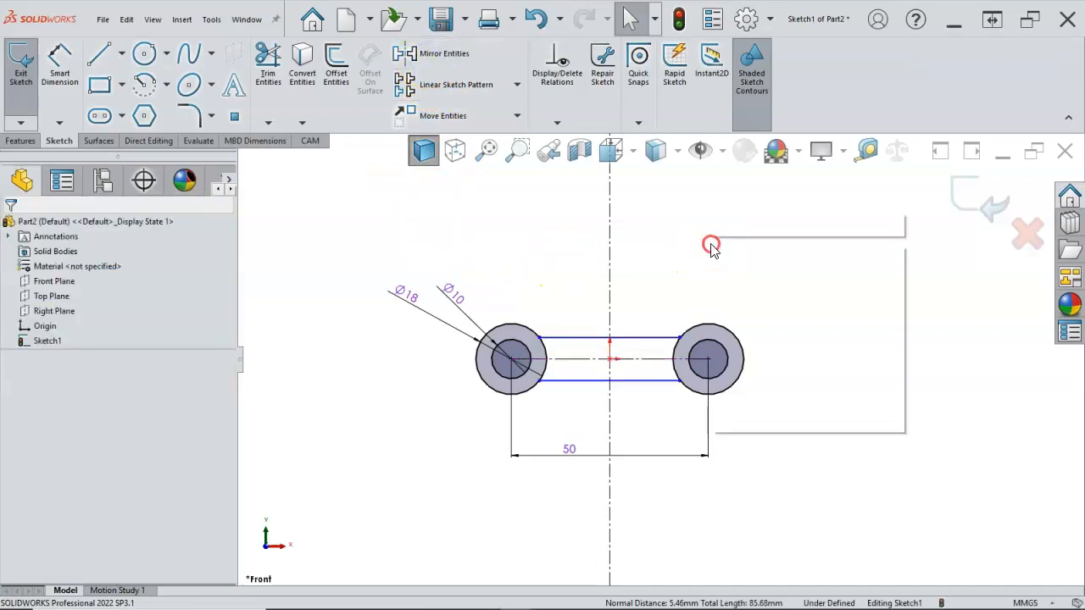
{"action": "left_click", "coordinate": [845, 224]}
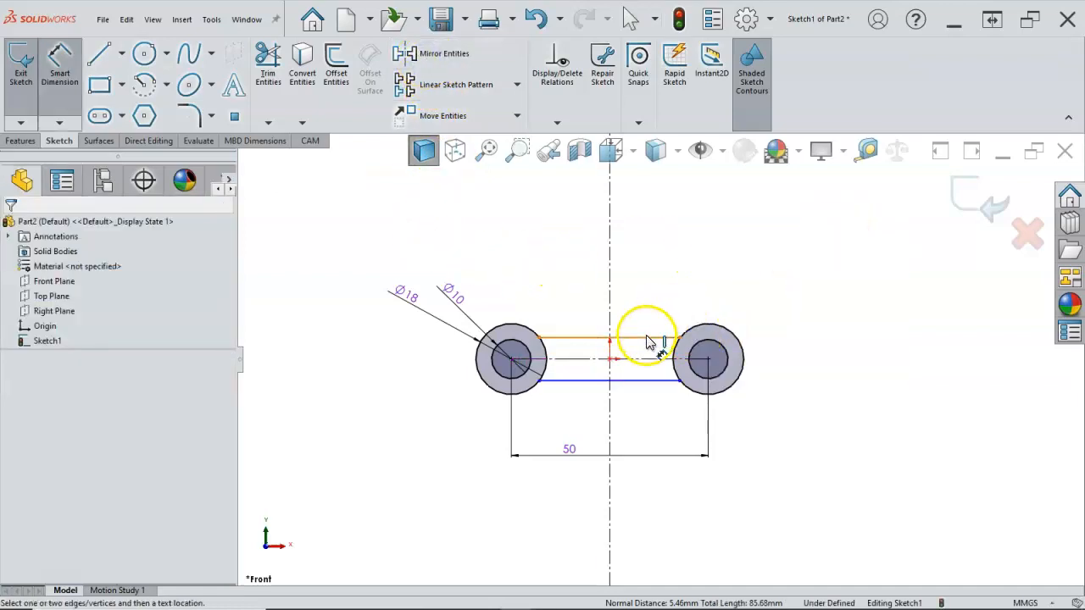
{"action": "left_click", "coordinate": [650, 379]}
{"action": "left_click", "coordinate": [647, 339]}
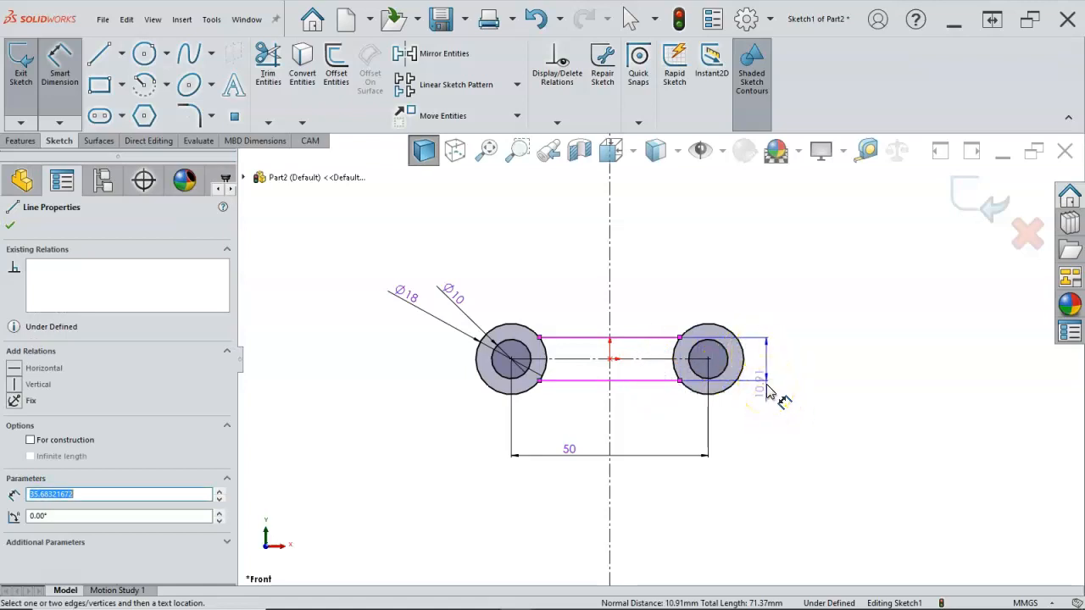
{"action": "left_click", "coordinate": [765, 415]}
{"action": "type", "text": "1"}
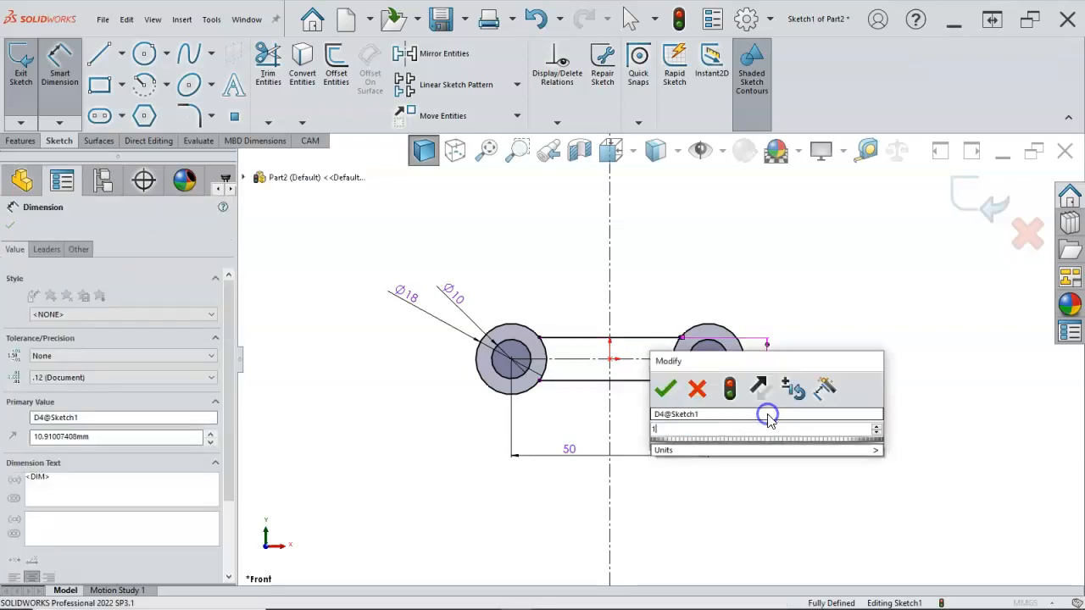
{"action": "type", "text": "0"}
{"action": "key", "text": "Return"}
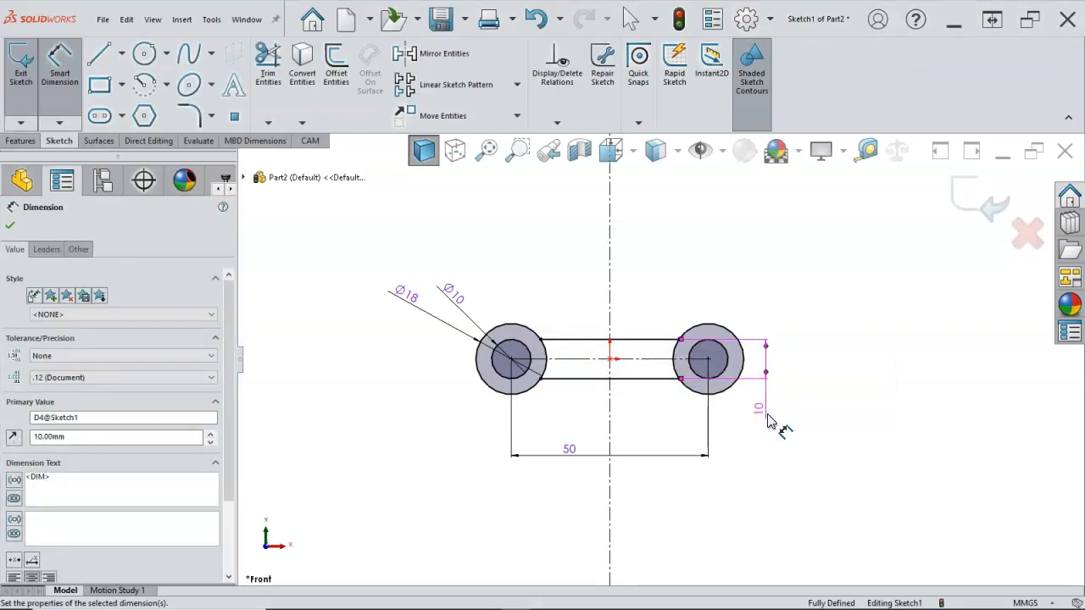
{"action": "right_click", "coordinate": [566, 277]}
{"action": "left_click", "coordinate": [602, 315]}
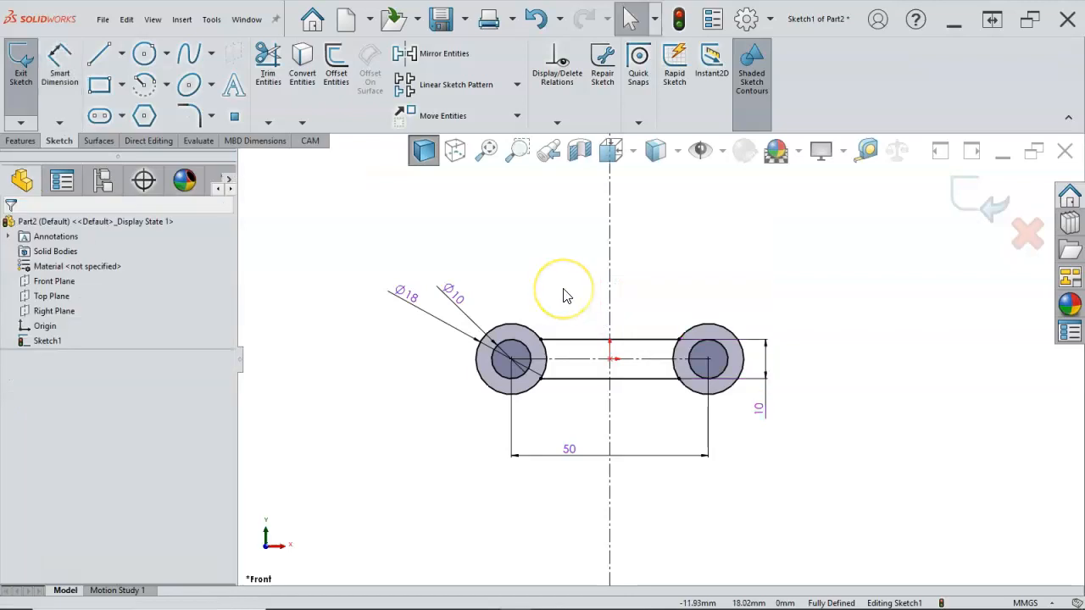
Step: Inspect the upper connecting line's endpoint and its relations where it meets the outer circle around the +X hole
{"action": "scroll", "coordinate": [682, 358], "scroll_direction": "down", "scroll_amount": 8}
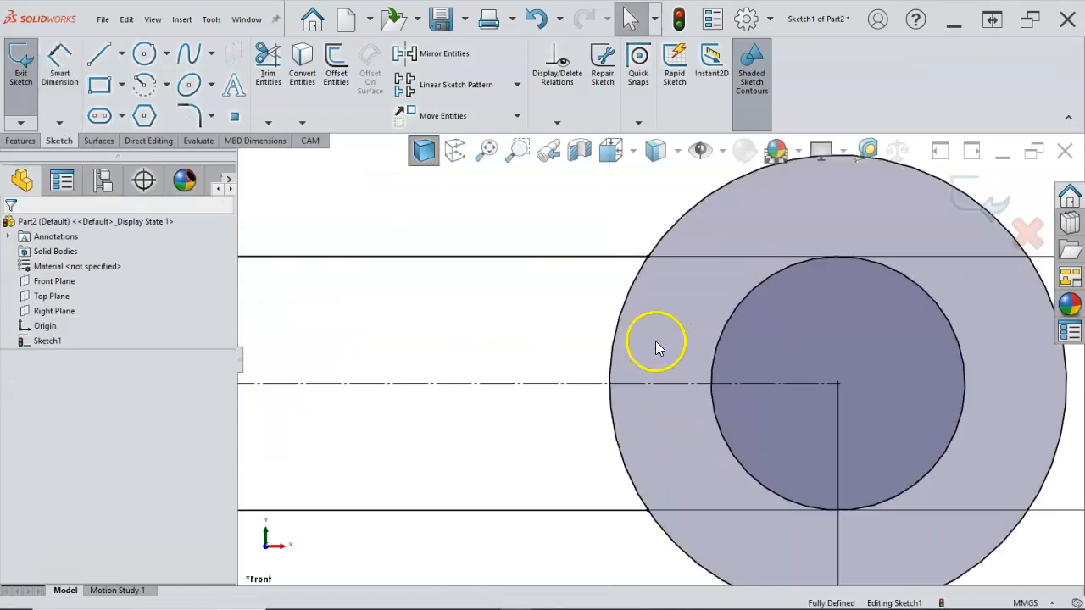
{"action": "left_click", "coordinate": [647, 242]}
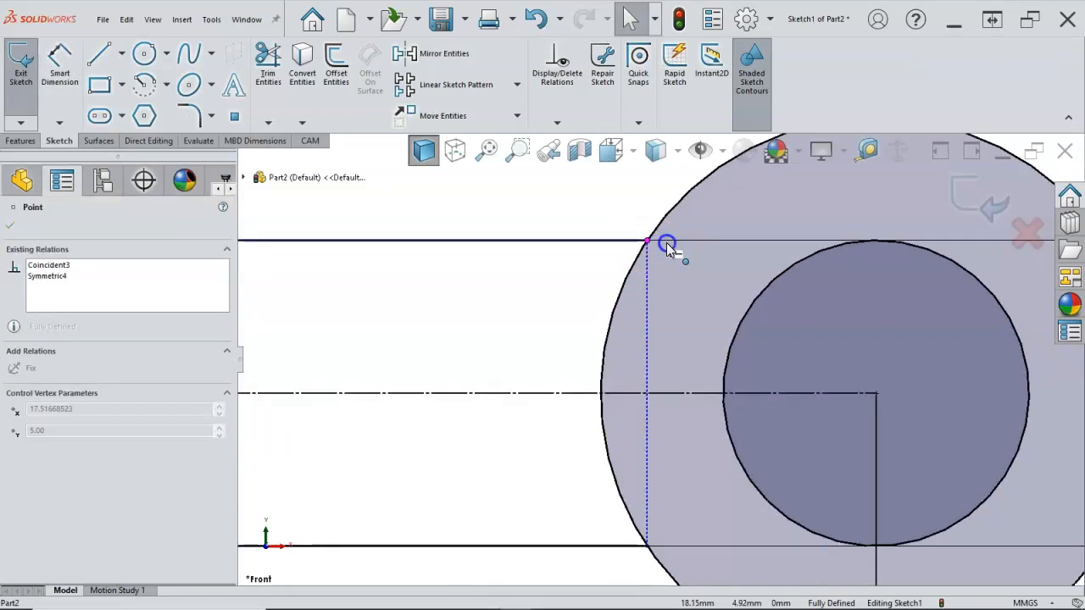
{"action": "left_click", "coordinate": [559, 302]}
{"action": "scroll", "coordinate": [574, 309], "scroll_direction": "up", "scroll_amount": 5}
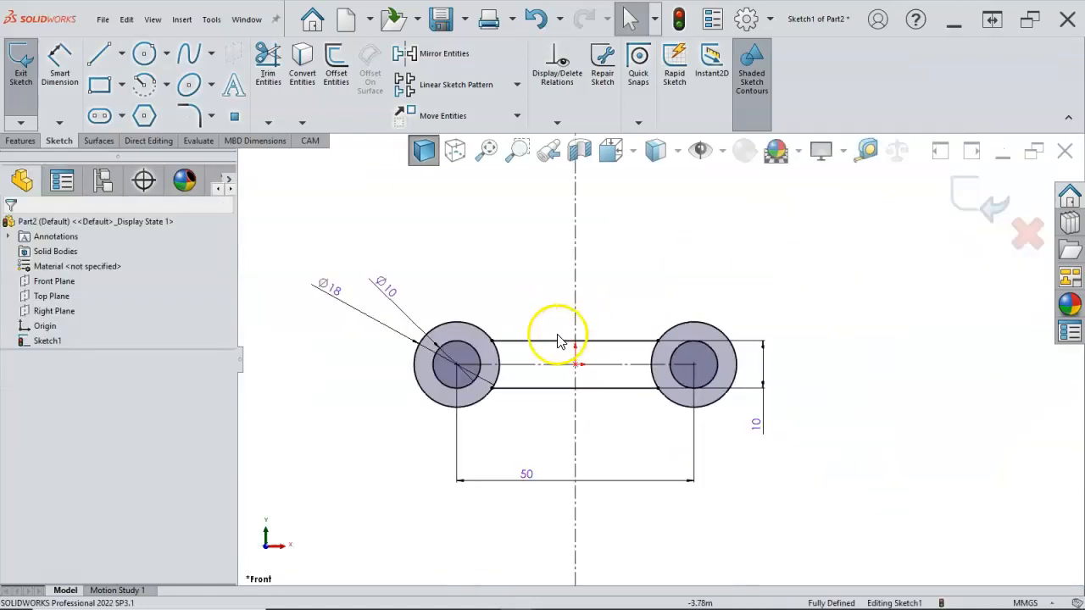
{"action": "scroll", "coordinate": [614, 377], "scroll_direction": "down", "scroll_amount": 1}
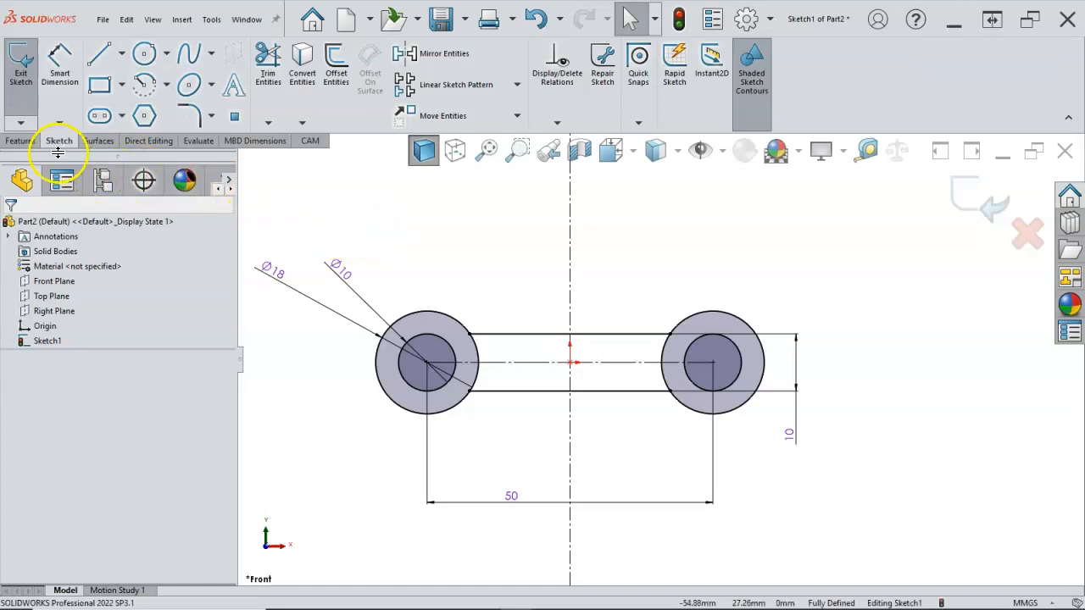
Step: Extrude the two ring regions and the connecting bar region of the link sketch to a blind depth of 5 mm
{"action": "left_click", "coordinate": [19, 140]}
{"action": "left_click", "coordinate": [23, 67]}
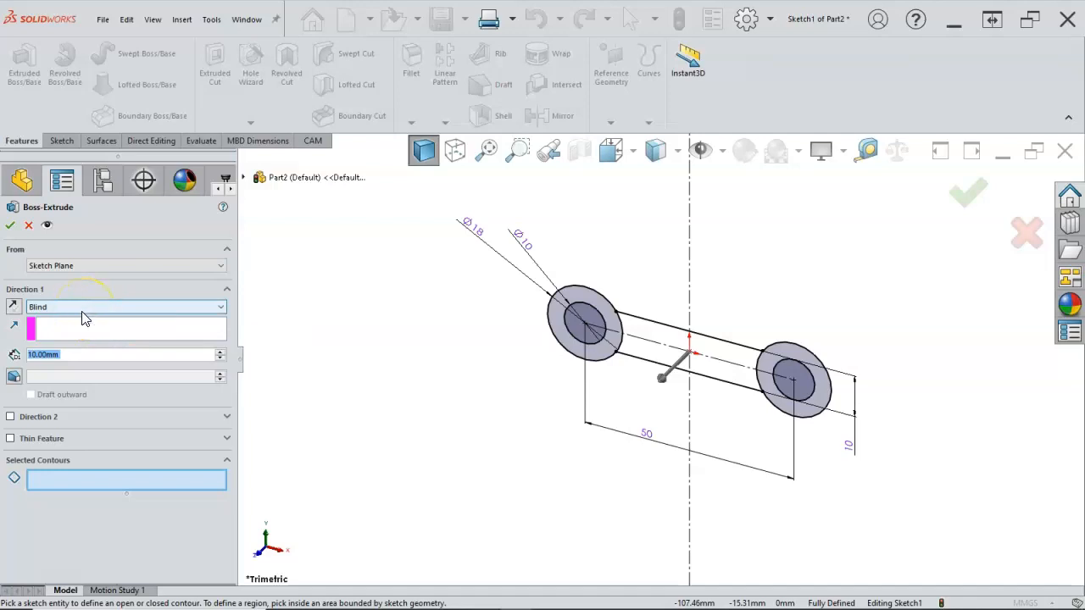
{"action": "type", "text": "5"}
{"action": "key", "text": "Return"}
{"action": "left_click", "coordinate": [79, 477]}
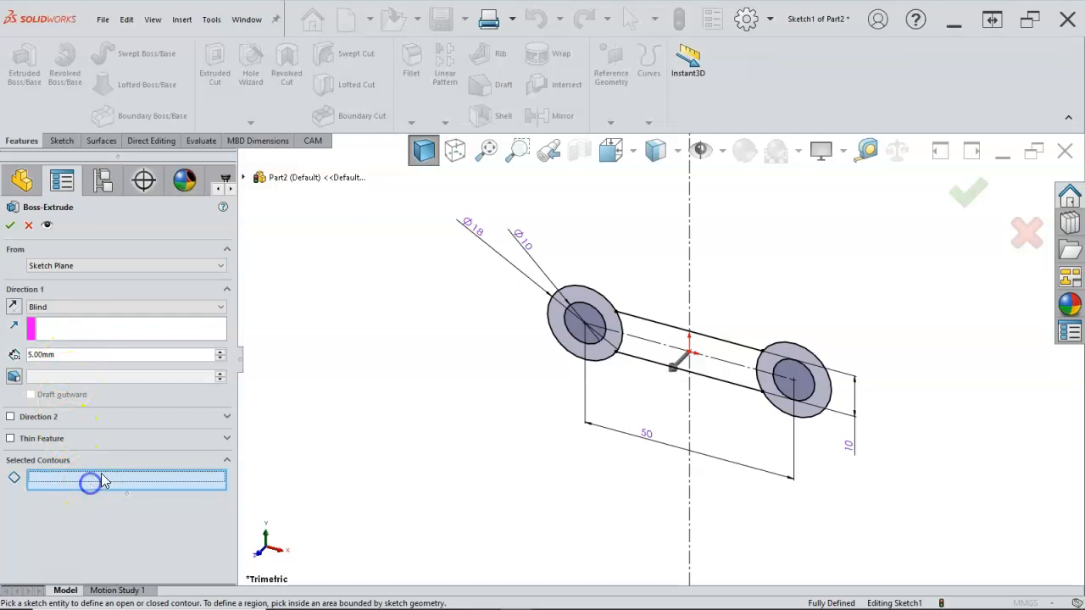
{"action": "left_click", "coordinate": [605, 361]}
{"action": "left_click", "coordinate": [650, 363]}
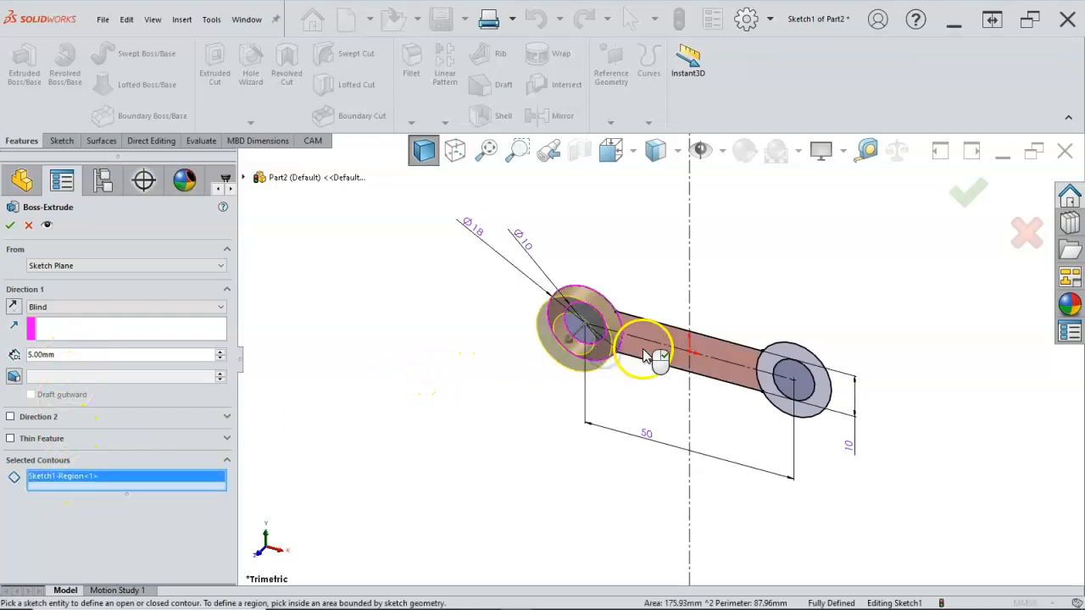
{"action": "left_click", "coordinate": [770, 374]}
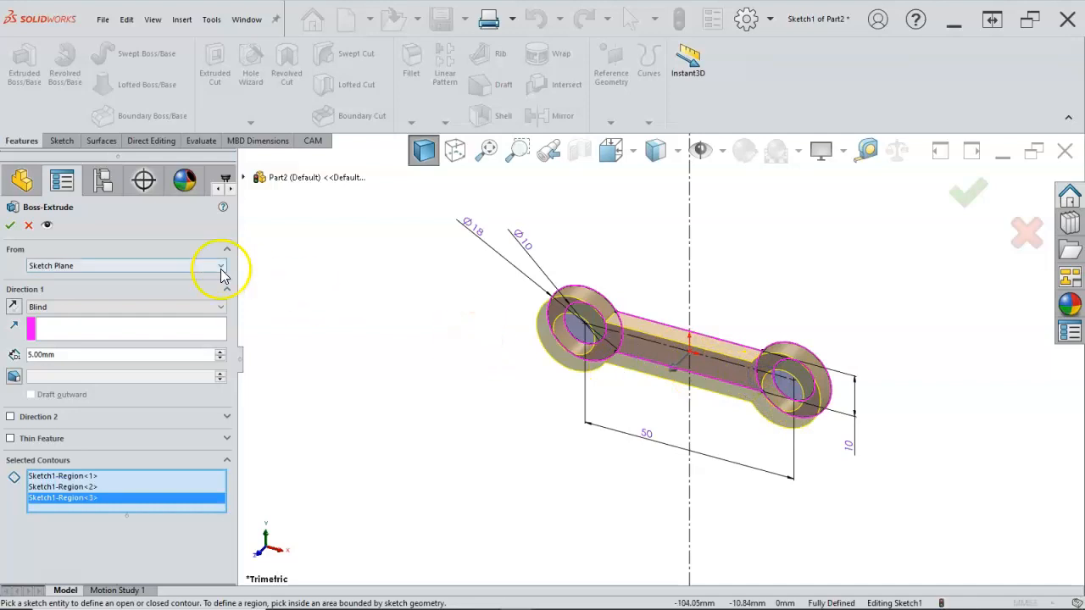
{"action": "left_click", "coordinate": [9, 226]}
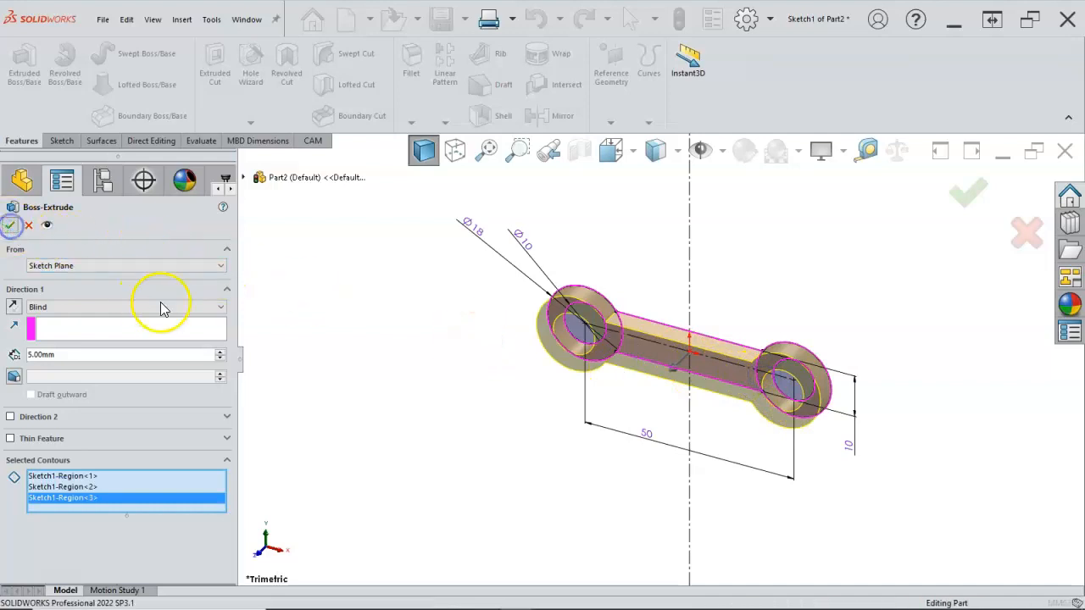
Step: Examine the sharp corner edges where the straight bar meets the two round ends of the link
{"action": "scroll", "coordinate": [591, 360], "scroll_direction": "down", "scroll_amount": 2}
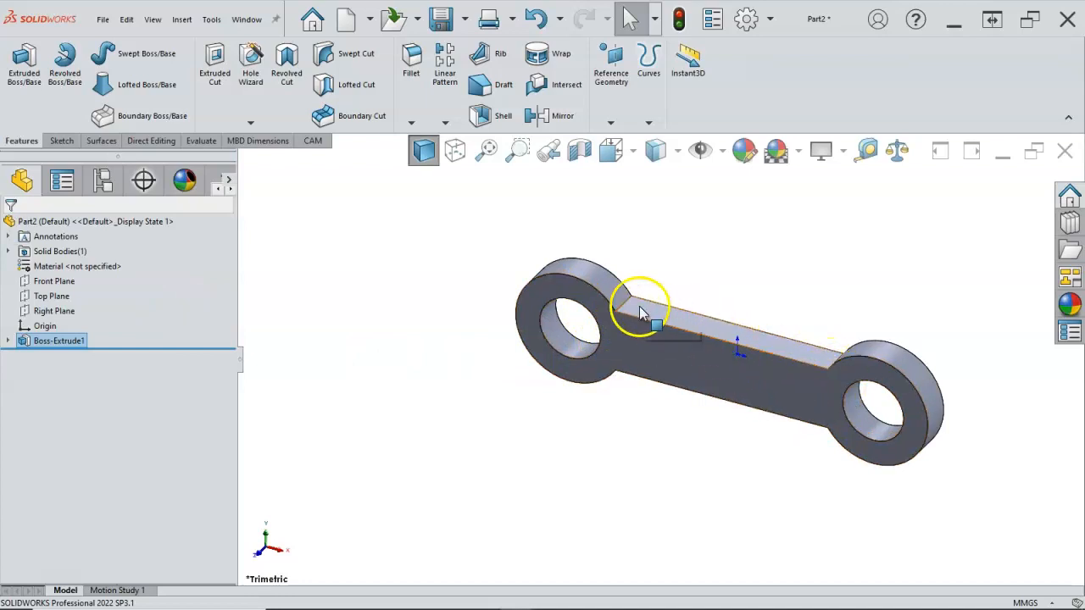
{"action": "left_click", "coordinate": [624, 310]}
{"action": "mouse_move", "coordinate": [695, 368]}
{"action": "middle_mouse_down"}
{"action": "mouse_move", "coordinate": [782, 369]}
{"action": "mouse_move", "coordinate": [824, 385]}
{"action": "mouse_move", "coordinate": [801, 220]}
{"action": "middle_mouse_up"}
{"action": "middle_click_drag", "start_coordinate": [685, 375], "coordinate": [633, 426]}
{"action": "left_click", "coordinate": [606, 348], "text": "ctrl"}
{"action": "scroll", "coordinate": [628, 380], "scroll_direction": "up", "scroll_amount": 1}
{"action": "left_click", "coordinate": [715, 270]}
{"action": "middle_click_drag", "start_coordinate": [718, 283], "coordinate": [734, 344]}
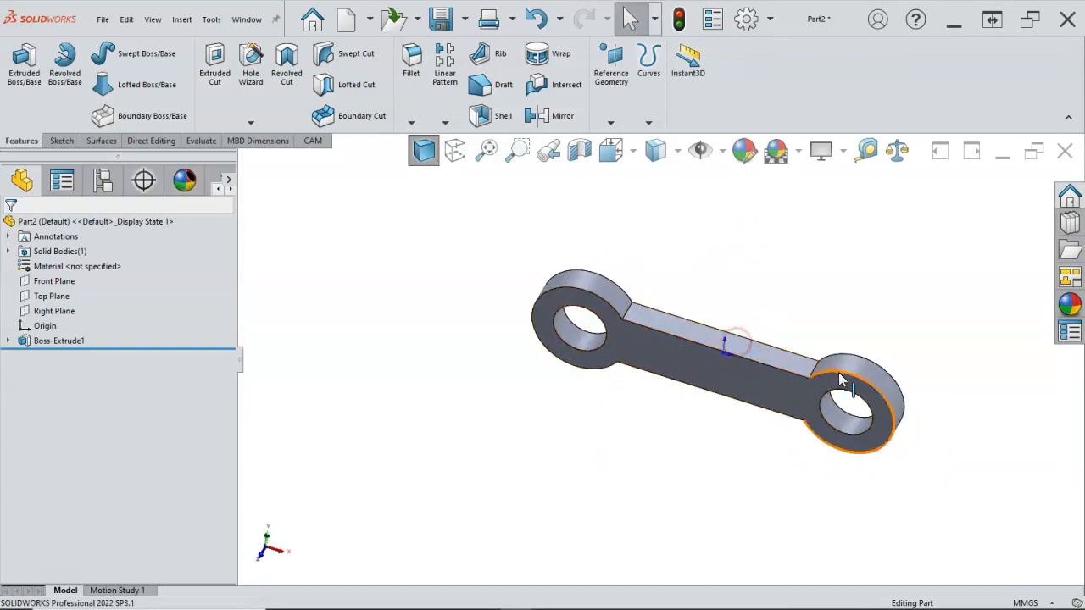
Step: Fillet the four corner edges between the bar and the round ends with a 5 mm radius
{"action": "left_click", "coordinate": [628, 317]}
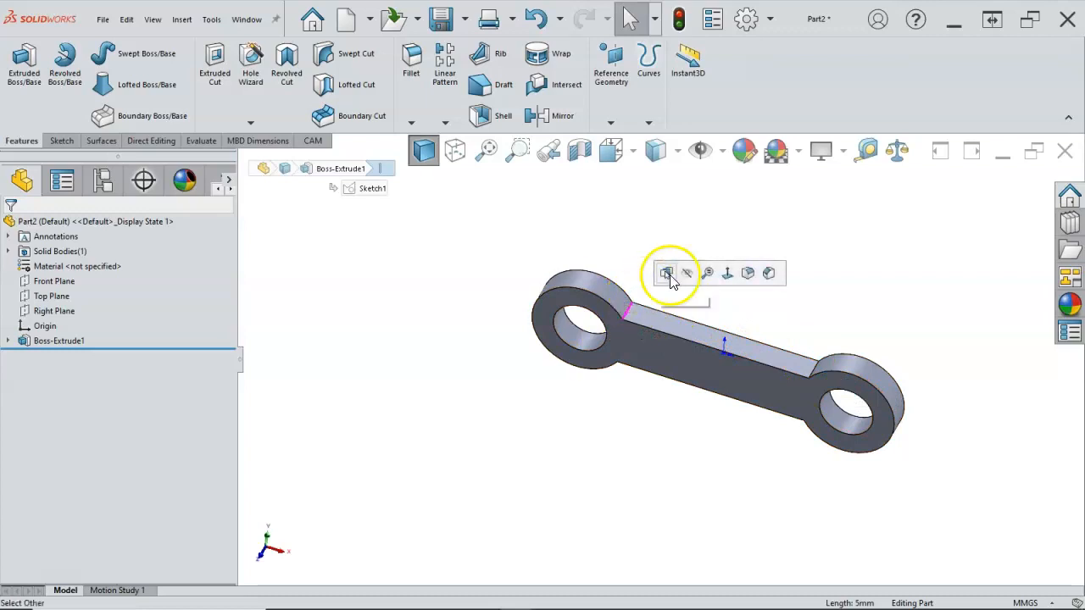
{"action": "left_click", "coordinate": [748, 274]}
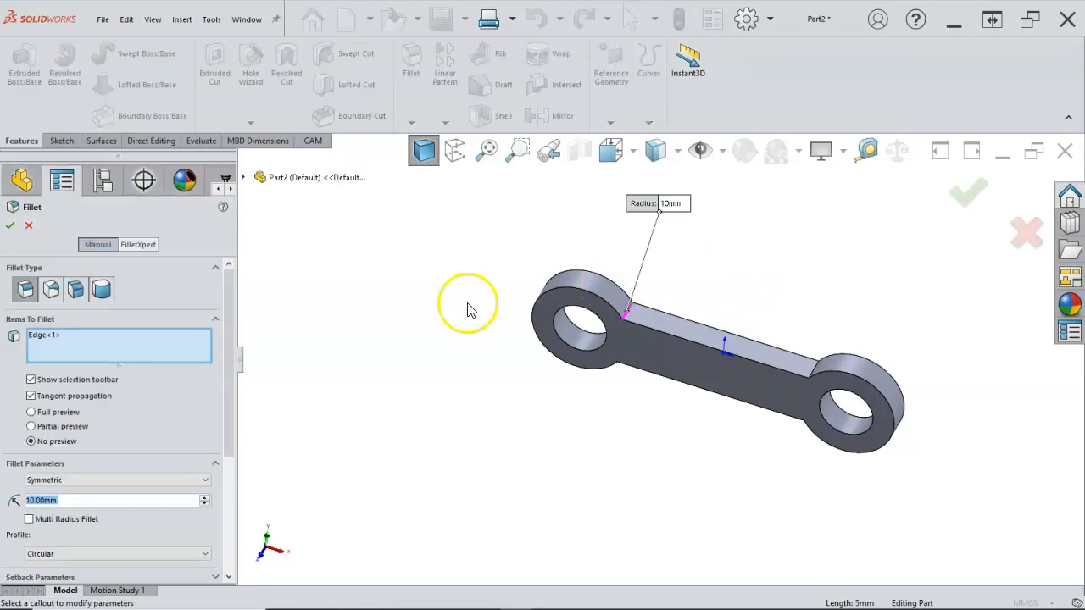
{"action": "type", "text": "5"}
{"action": "key", "text": "Tab"}
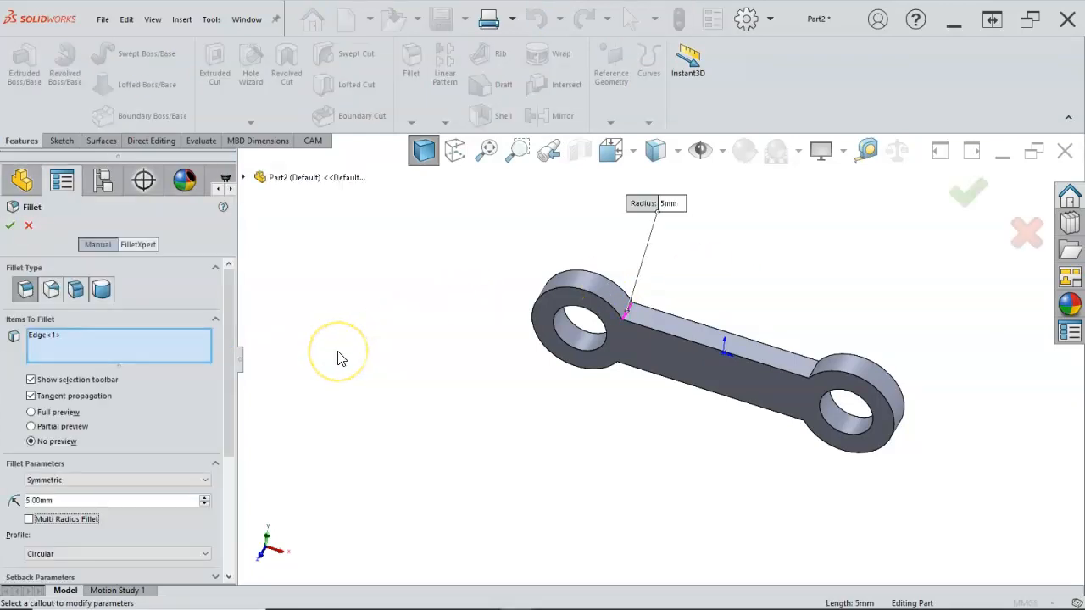
{"action": "middle_click_drag", "start_coordinate": [619, 370], "coordinate": [689, 347]}
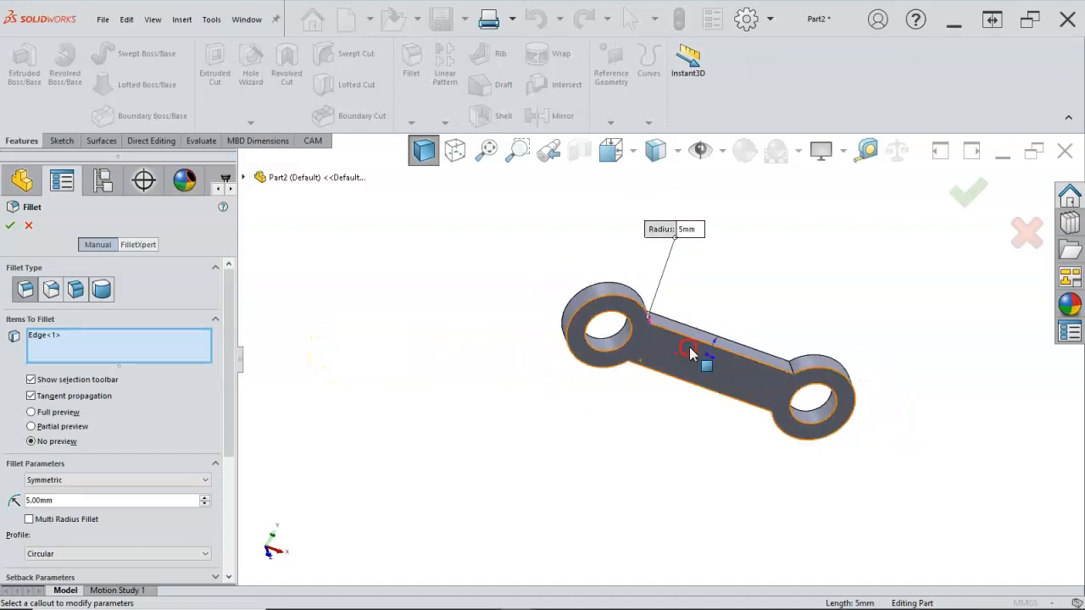
{"action": "left_click", "coordinate": [791, 367]}
{"action": "left_click", "coordinate": [831, 331]}
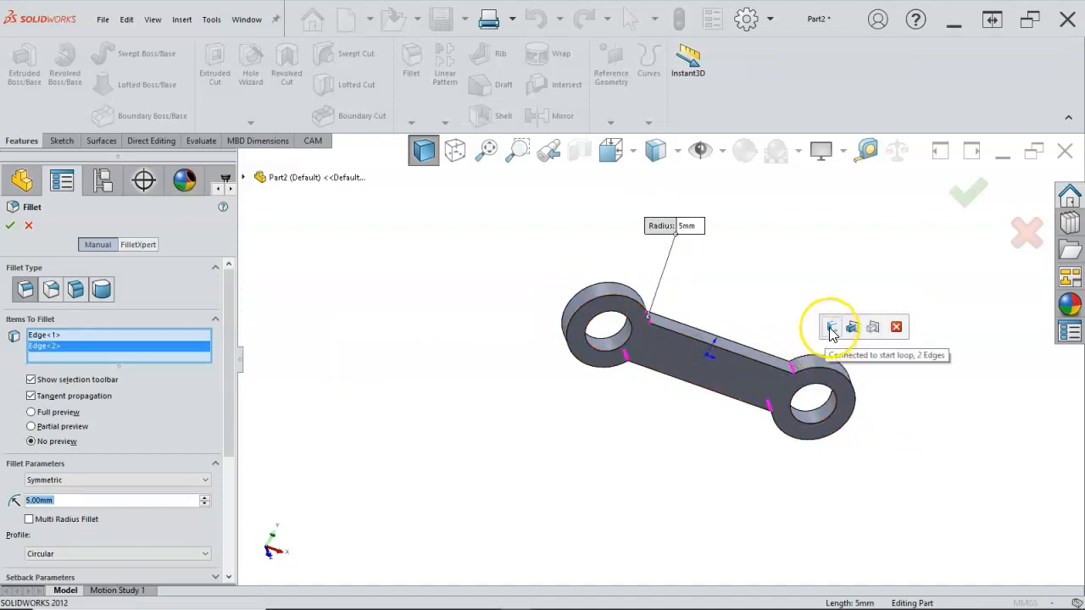
{"action": "middle_click_drag", "start_coordinate": [828, 330], "coordinate": [763, 256]}
{"action": "scroll", "coordinate": [763, 256], "scroll_direction": "up", "scroll_amount": 1}
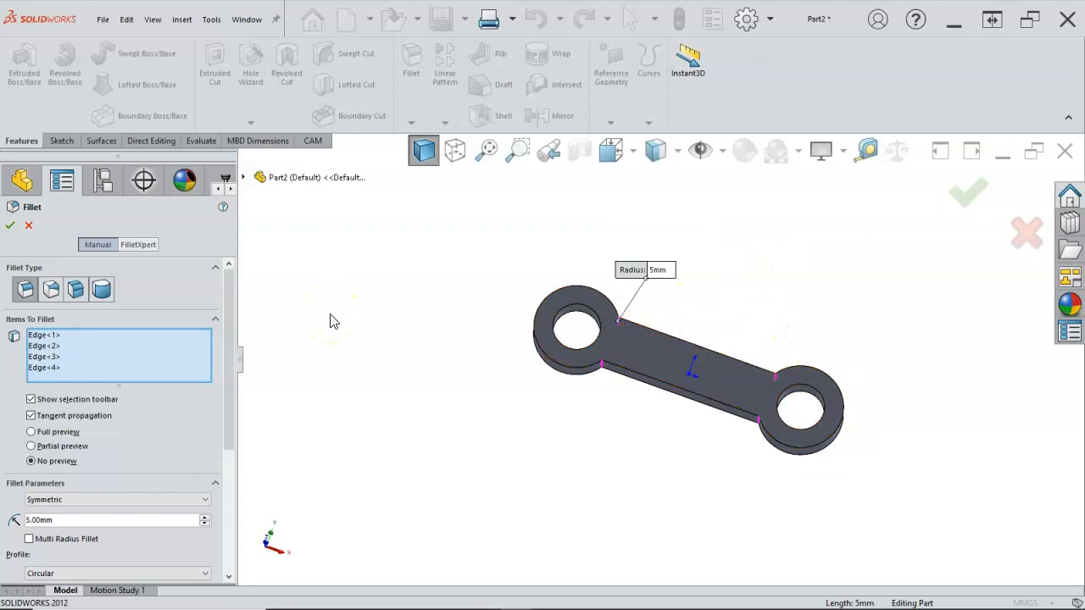
{"action": "left_click", "coordinate": [10, 225]}
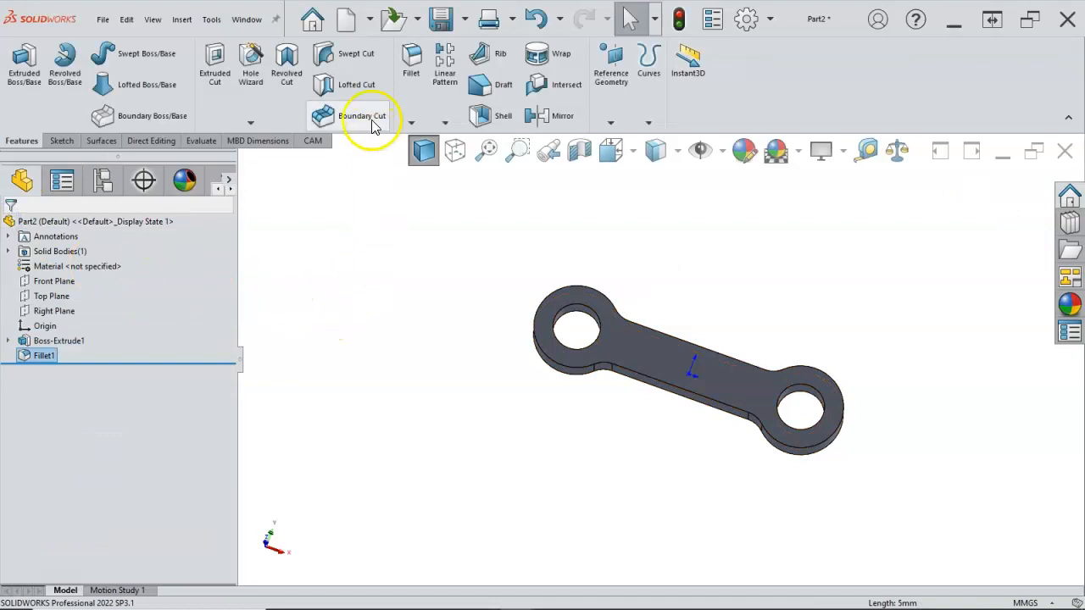
Step: Save the part as Crank in the Assign02 folder and save and open a copy named Follower, closing the original document
{"action": "left_click", "coordinate": [438, 18]}
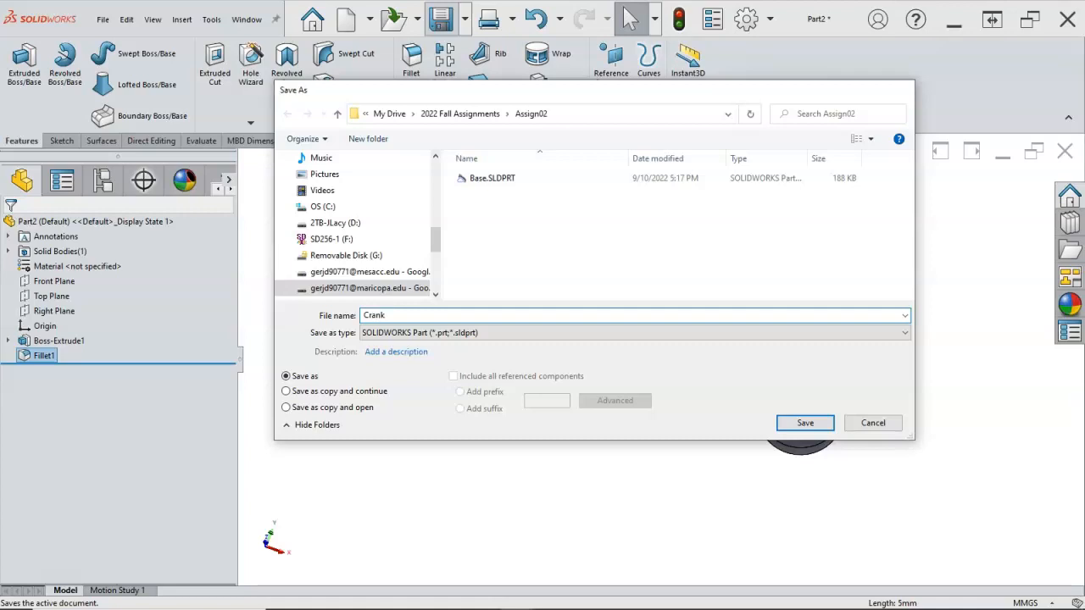
{"action": "key", "text": "Return"}
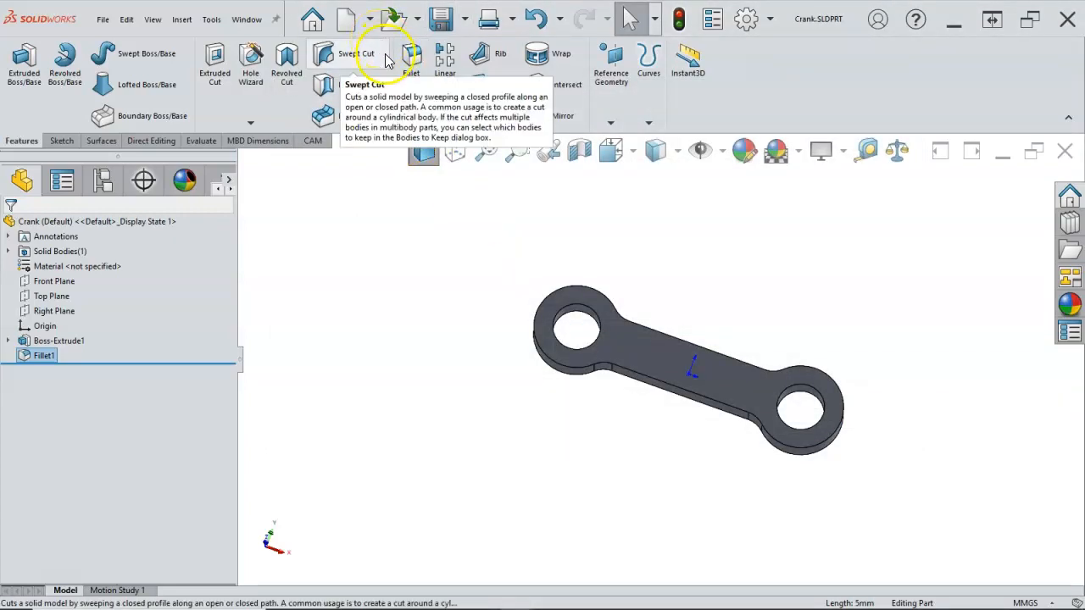
{"action": "left_click", "coordinate": [465, 23]}
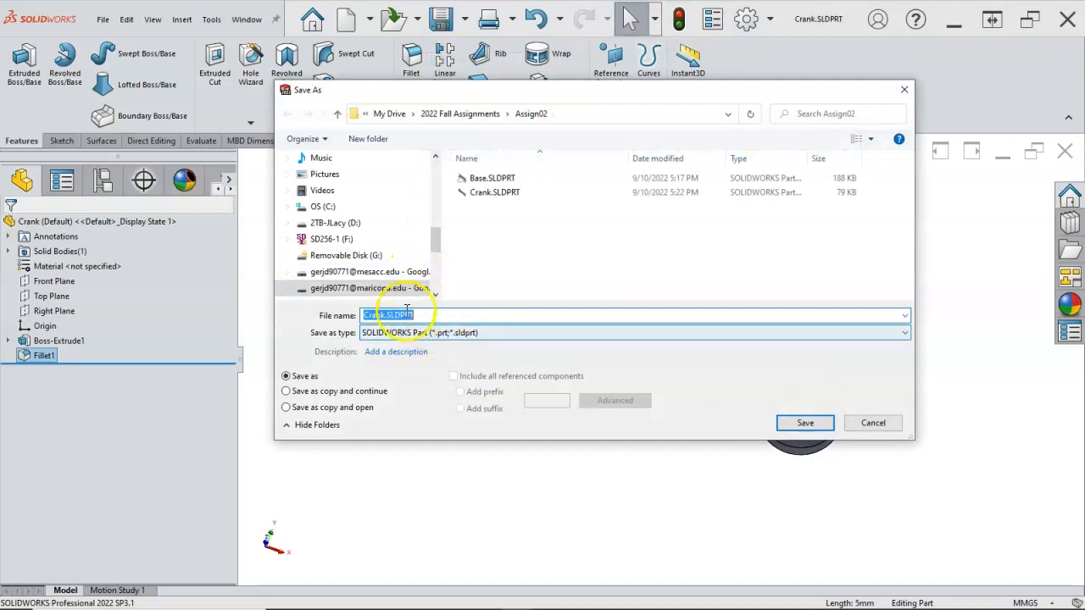
{"action": "left_click", "coordinate": [286, 408]}
{"action": "double_click", "coordinate": [387, 315]}
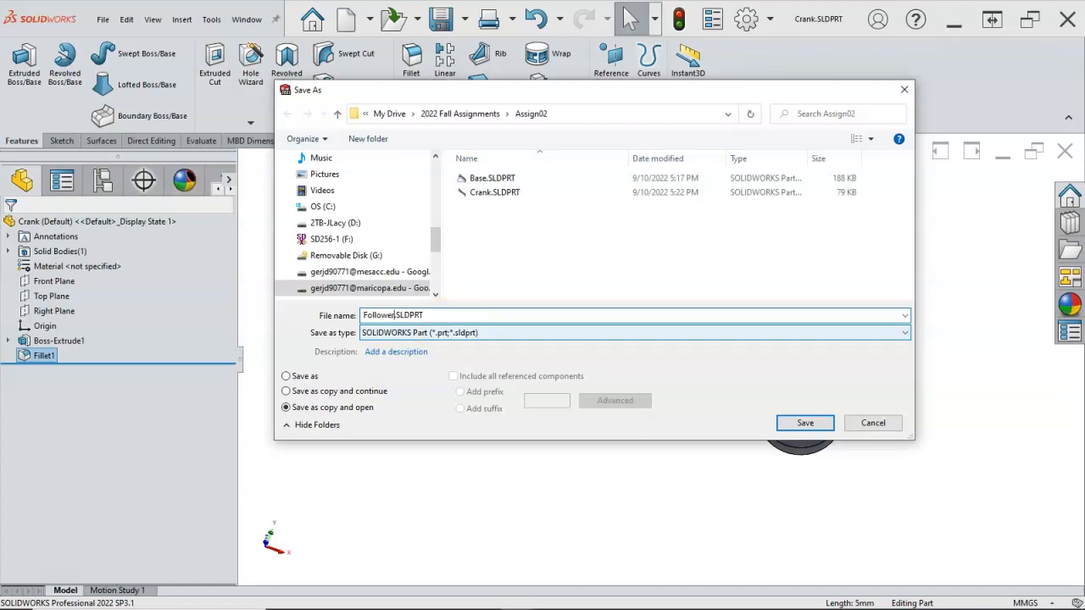
{"action": "key", "text": "Return"}
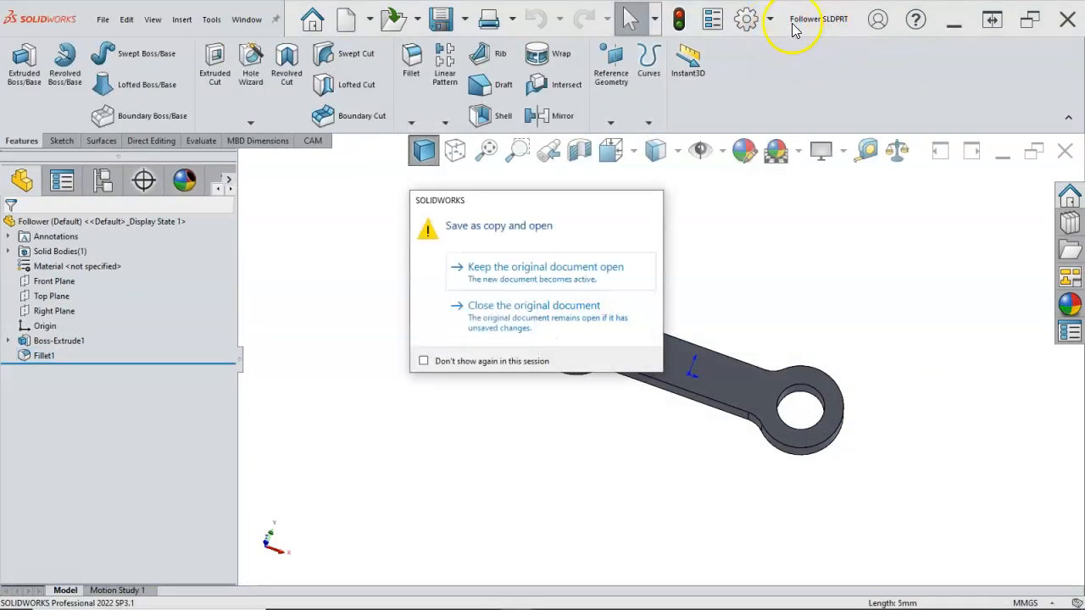
{"action": "left_click", "coordinate": [535, 318]}
{"action": "left_click", "coordinate": [612, 311]}
Step: Set the centre distance between the Follower's two holes to 80 mm and rebuild the part
{"action": "mouse_move", "coordinate": [678, 297]}
{"action": "middle_mouse_down"}
{"action": "mouse_move", "coordinate": [659, 310]}
{"action": "mouse_move", "coordinate": [682, 281]}
{"action": "middle_mouse_up"}
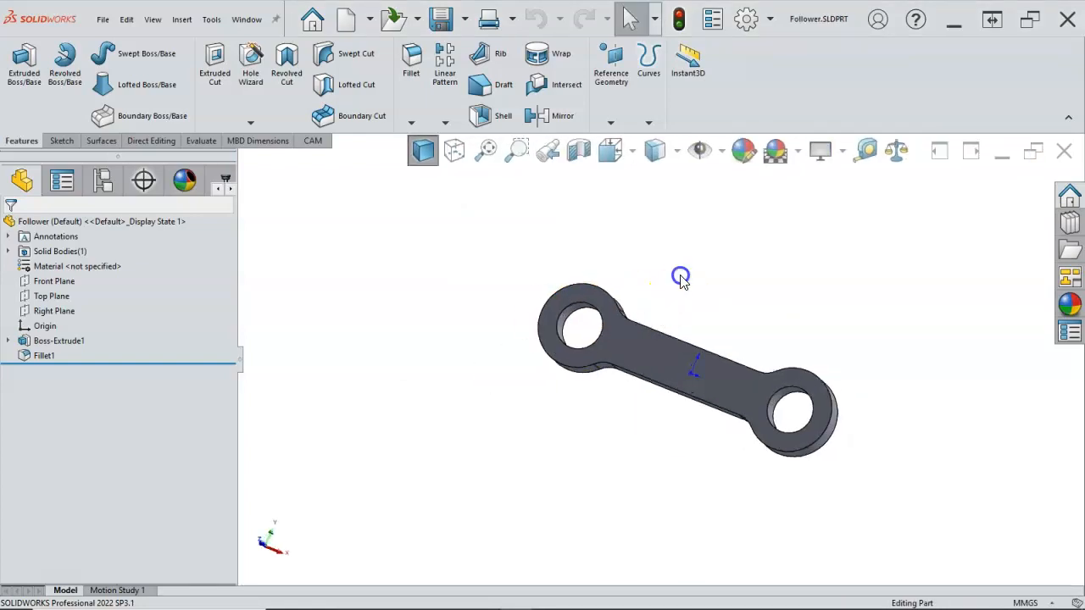
{"action": "key", "text": "ctrl+1"}
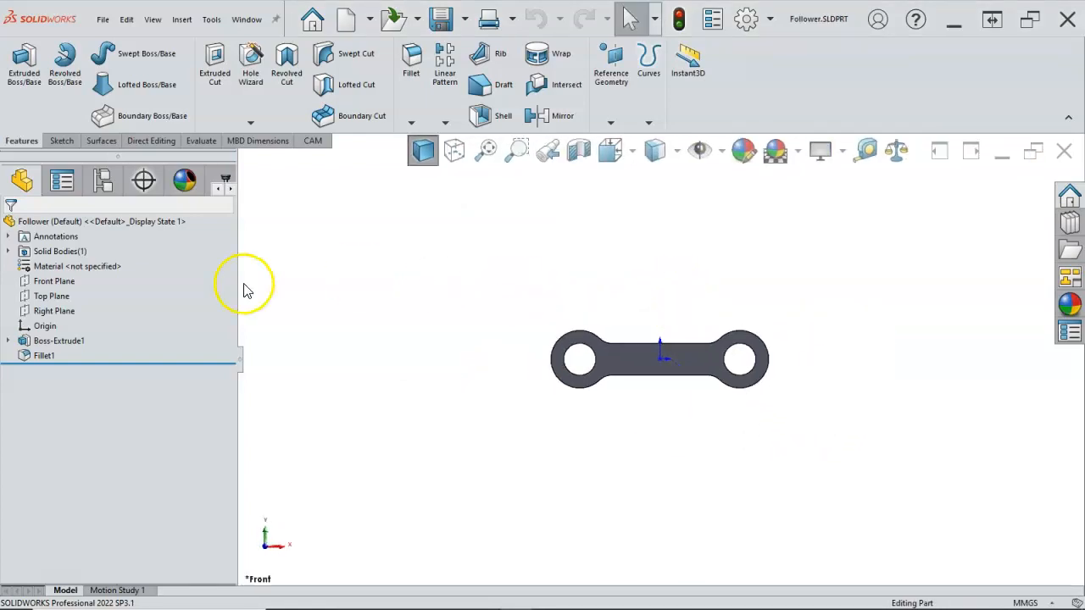
{"action": "double_click", "coordinate": [61, 342]}
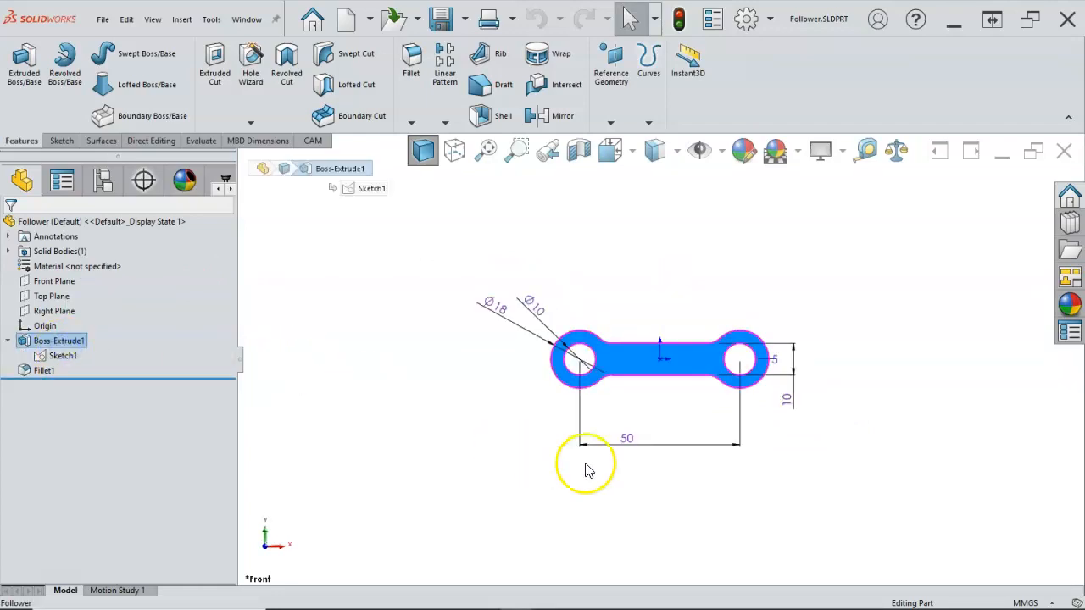
{"action": "double_click", "coordinate": [625, 447]}
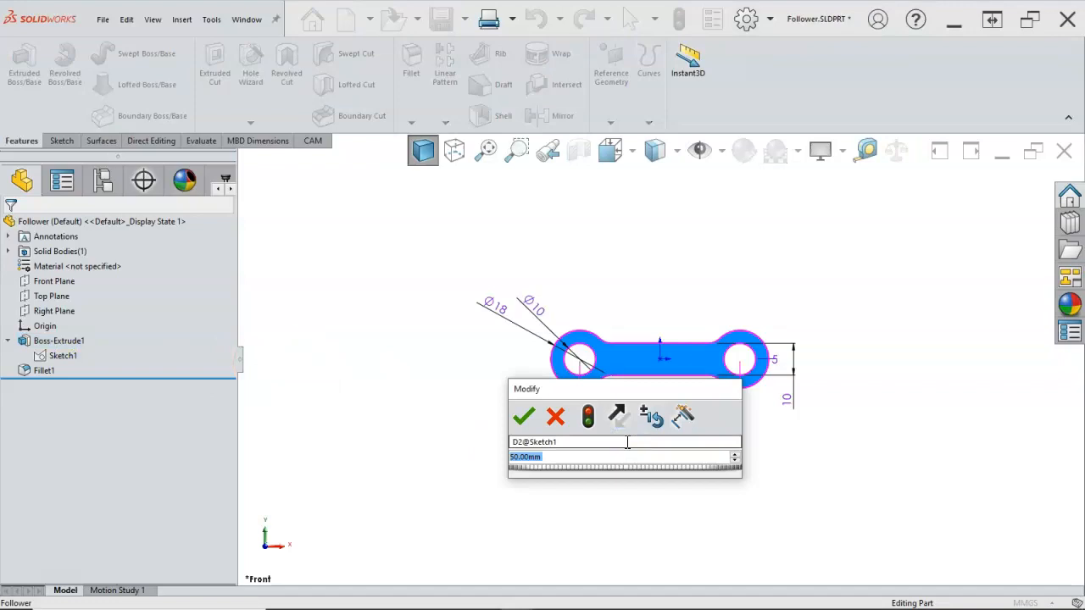
{"action": "type", "text": "80"}
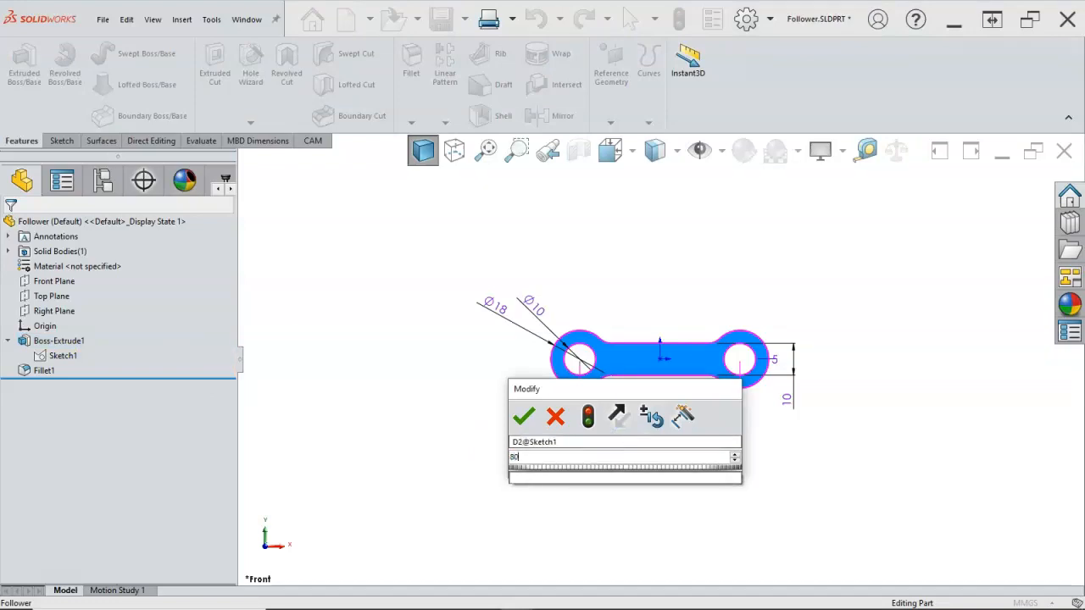
{"action": "left_click", "coordinate": [589, 415]}
{"action": "left_click", "coordinate": [523, 415]}
{"action": "left_click", "coordinate": [713, 427]}
{"action": "scroll", "coordinate": [716, 428], "scroll_direction": "down", "scroll_amount": 2}
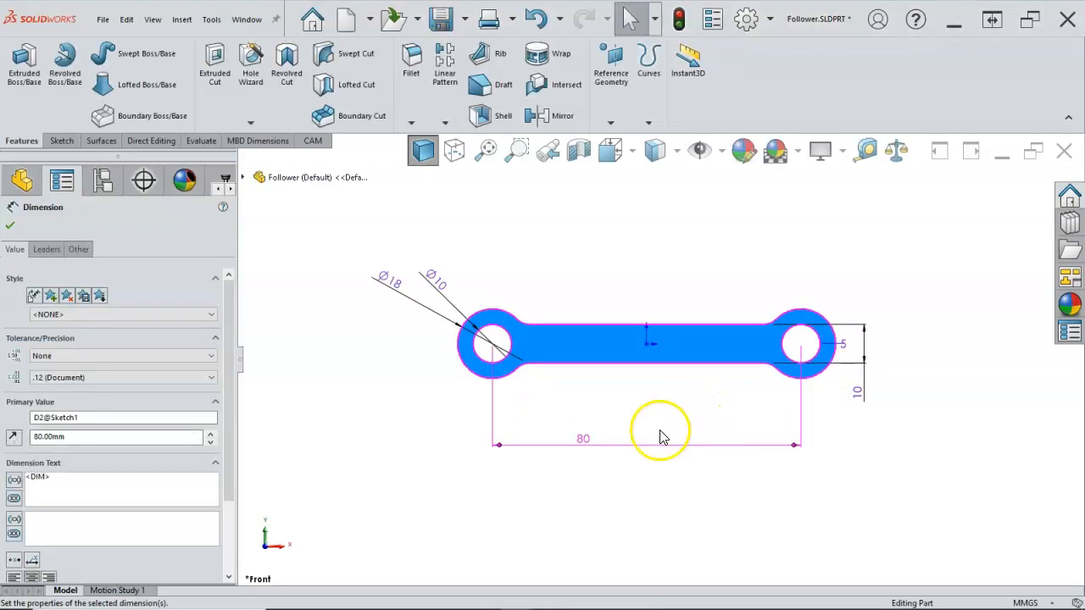
{"action": "left_click", "coordinate": [650, 464]}
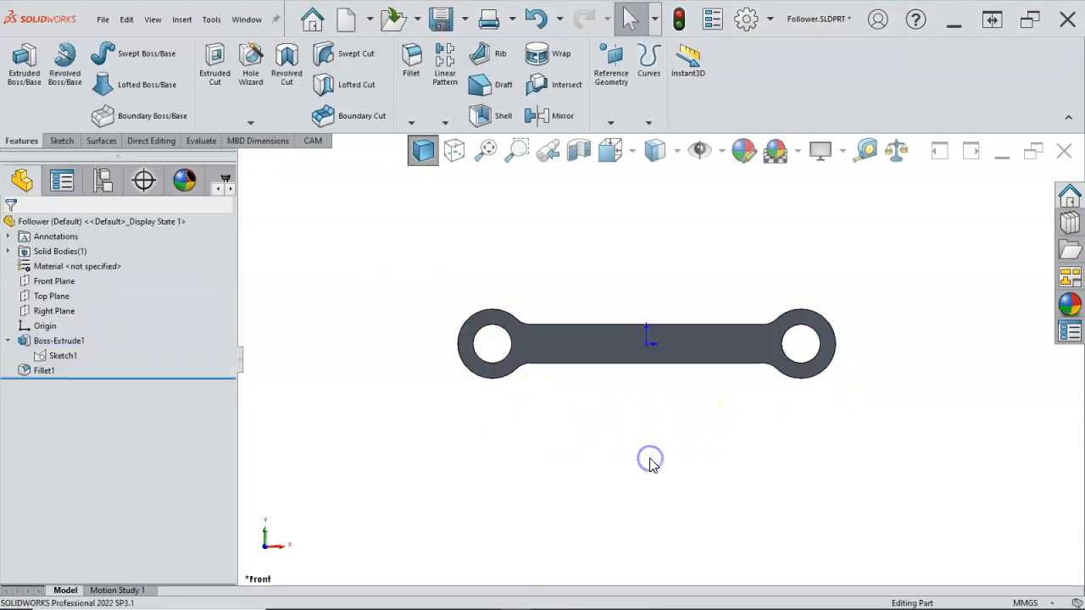
Step: Change the hole-to-hole distance in the Follower's base sketch to 50 mm and rebuild the part
{"action": "left_click", "coordinate": [61, 356]}
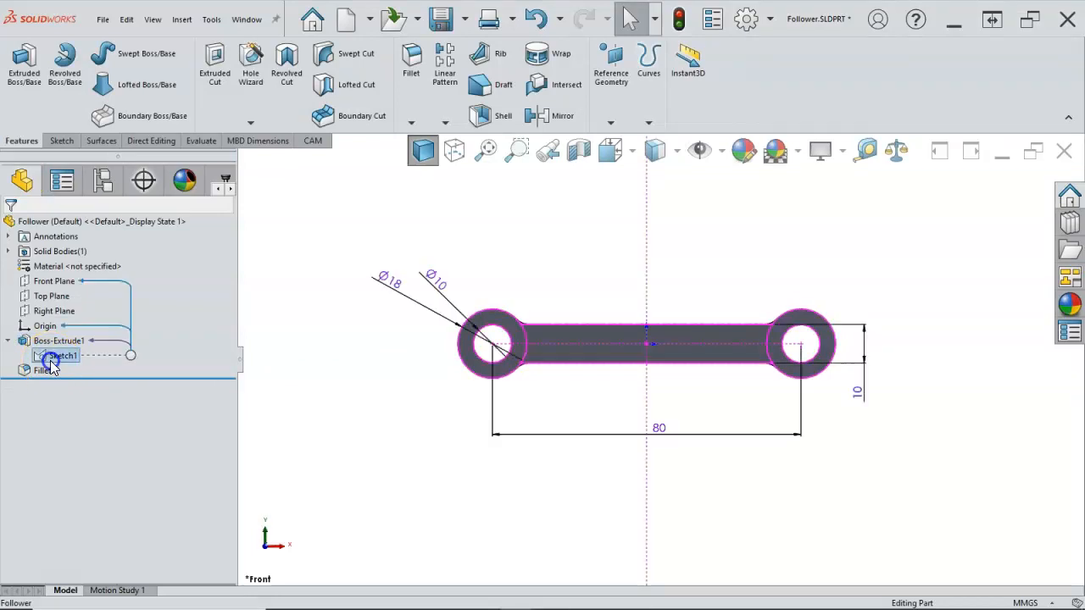
{"action": "double_click", "coordinate": [658, 430]}
{"action": "type", "text": "50"}
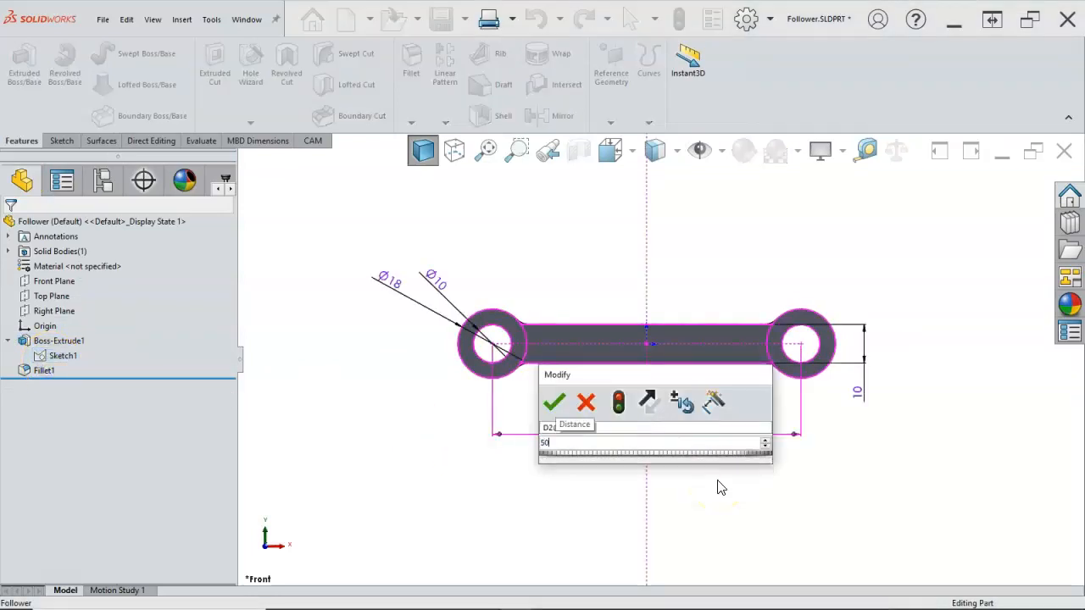
{"action": "key", "text": "Return"}
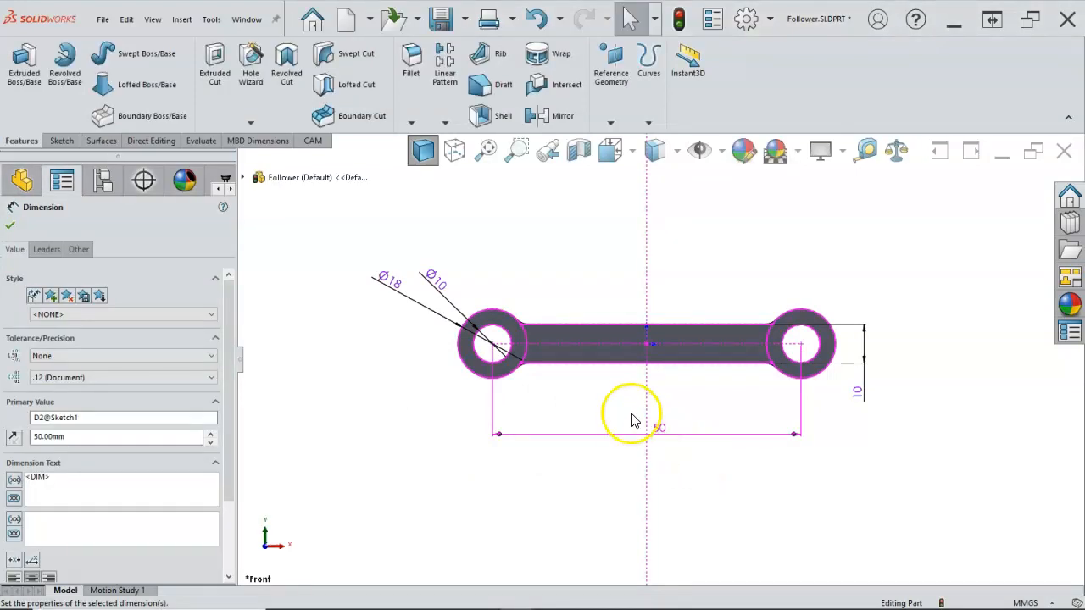
{"action": "left_click_drag", "start_coordinate": [654, 428], "coordinate": [615, 430]}
{"action": "left_click", "coordinate": [640, 468]}
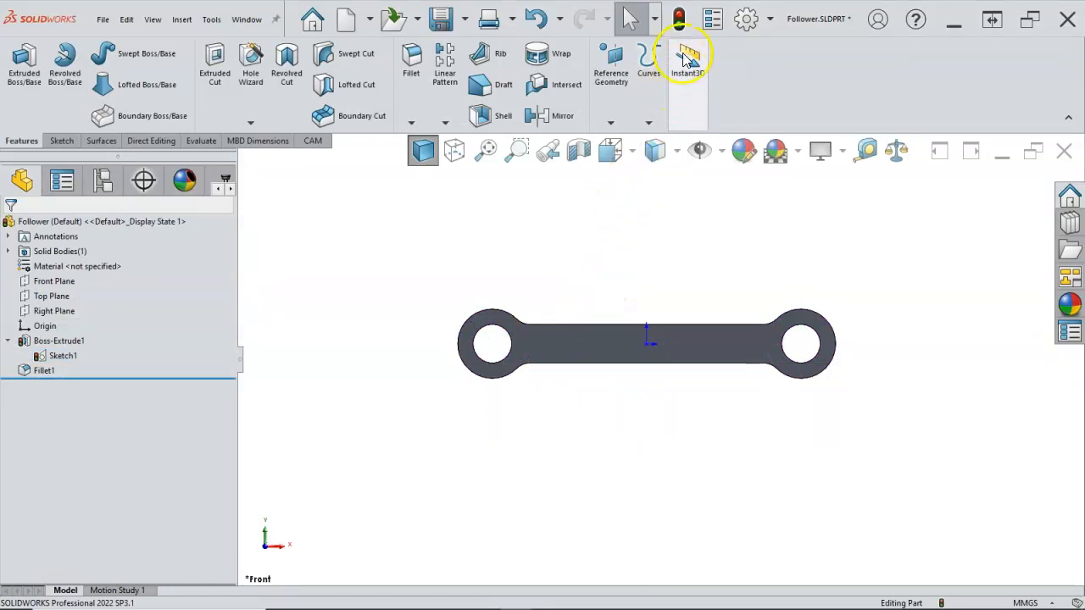
{"action": "left_click", "coordinate": [680, 22]}
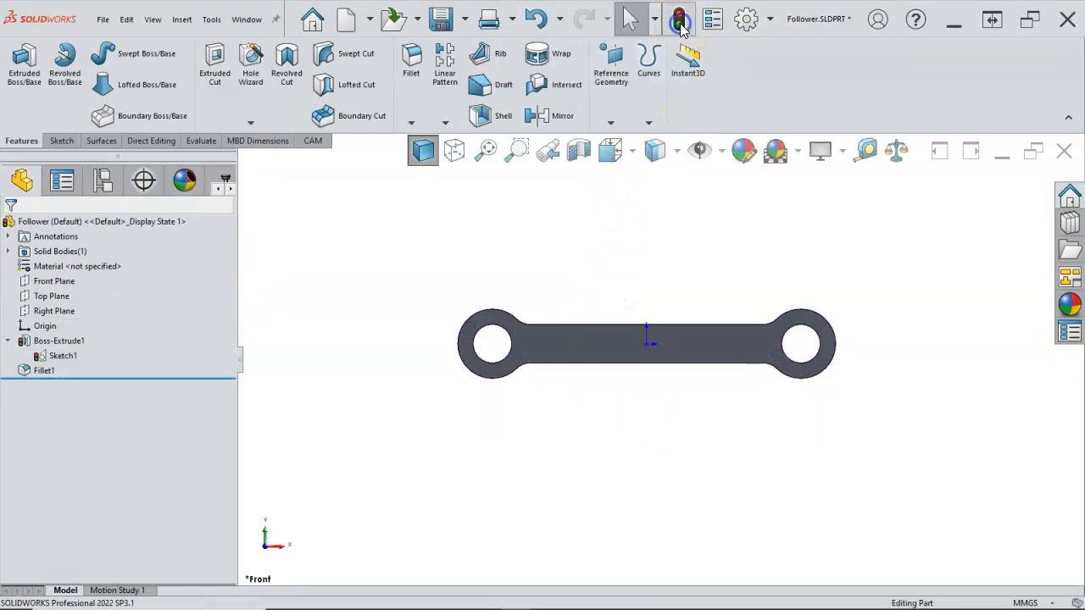
Step: Set the hole-to-hole distance in the Follower's base sketch to 80 mm, rebuild the part and return to the front view
{"action": "left_click", "coordinate": [585, 259]}
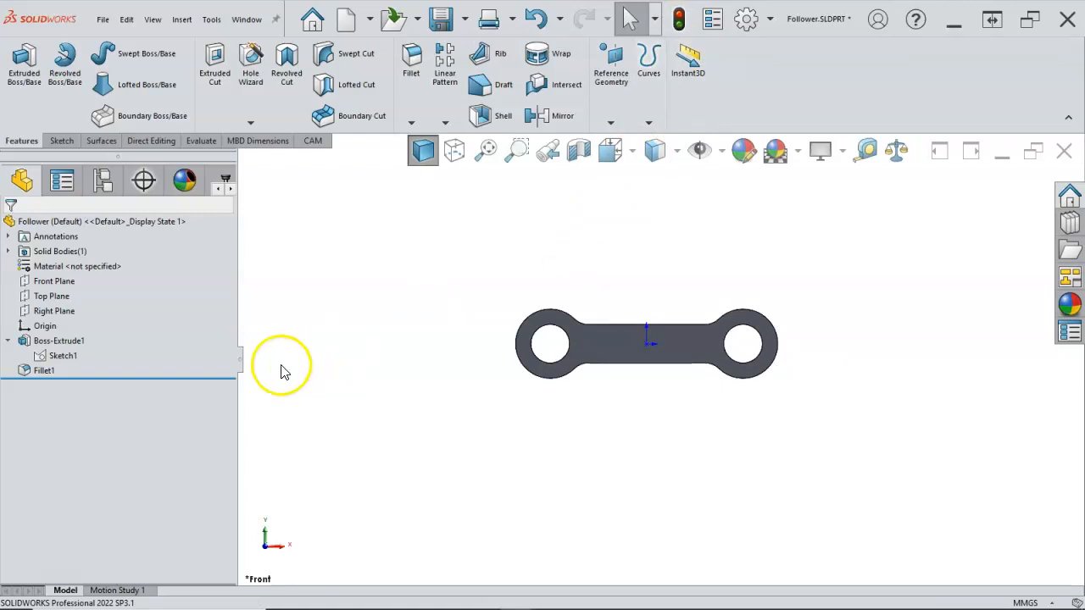
{"action": "left_click", "coordinate": [48, 357]}
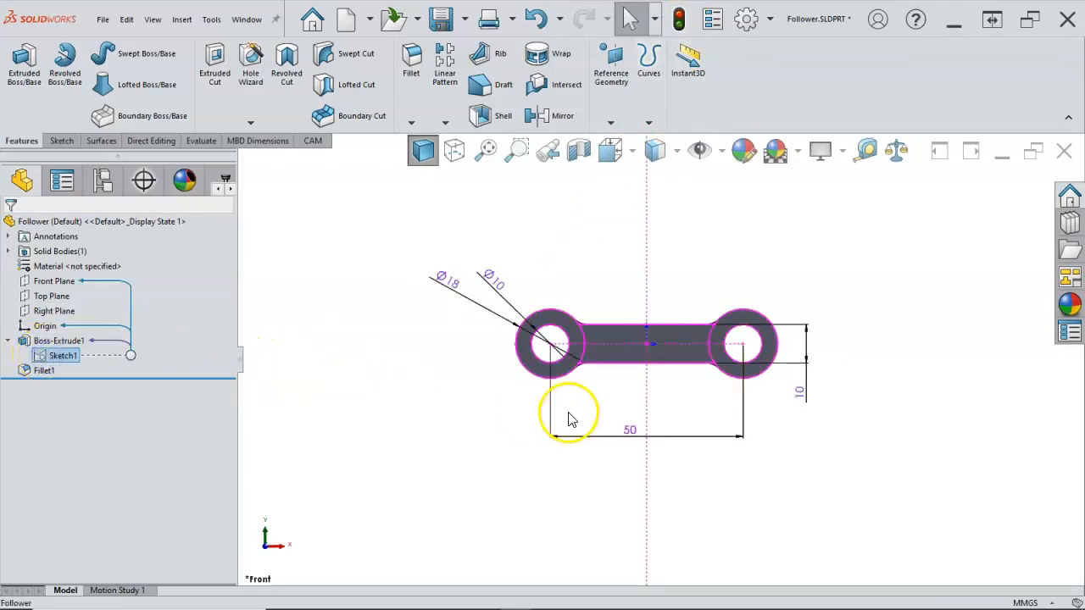
{"action": "left_click", "coordinate": [73, 340]}
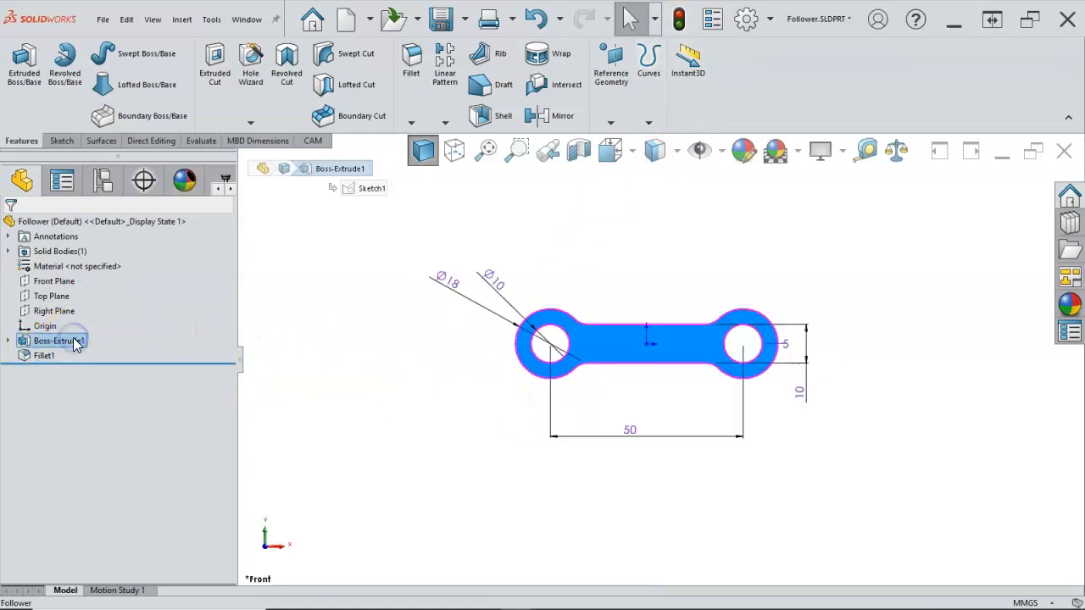
{"action": "middle_click_drag", "start_coordinate": [508, 379], "coordinate": [474, 254]}
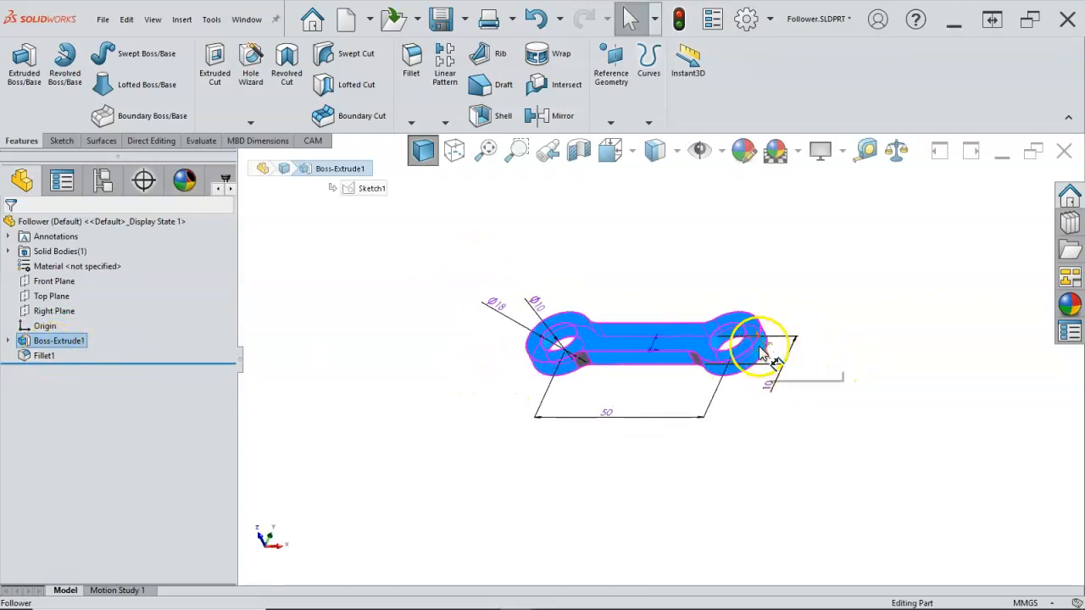
{"action": "left_click", "coordinate": [9, 340]}
{"action": "left_click", "coordinate": [47, 356]}
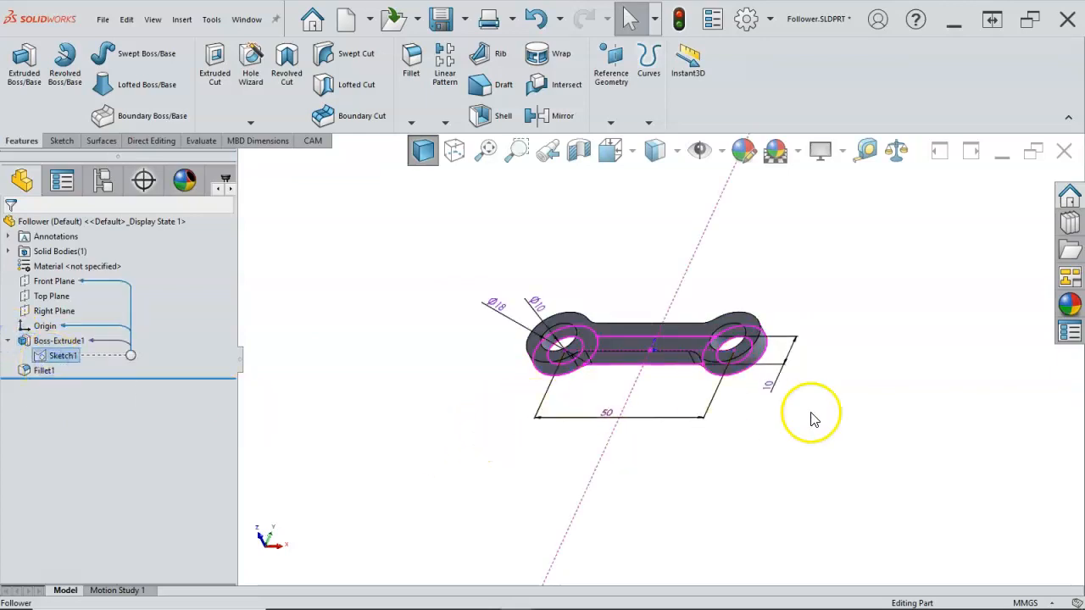
{"action": "double_click", "coordinate": [609, 414]}
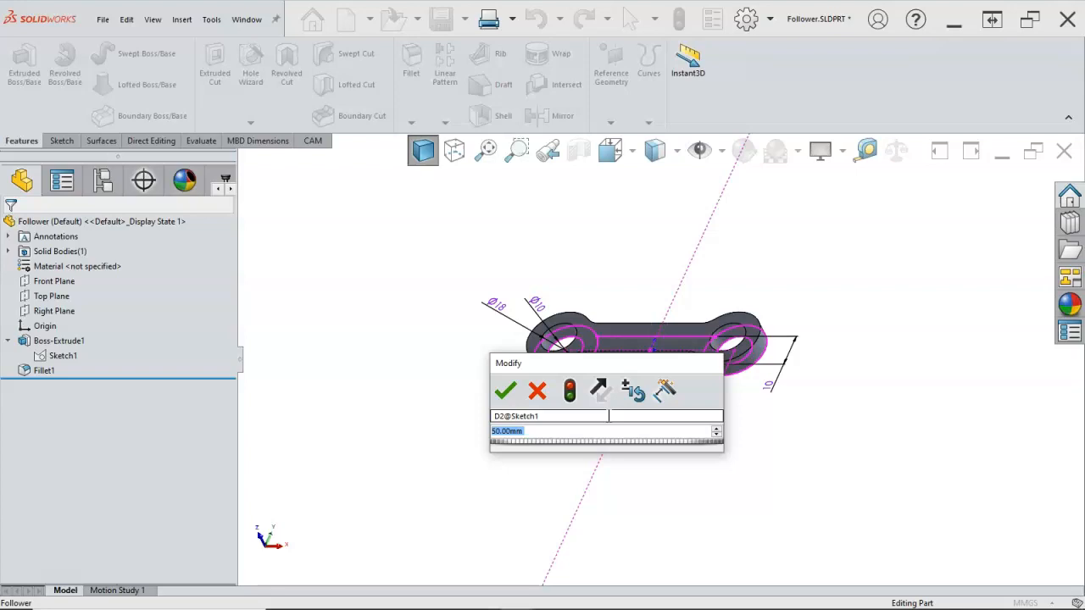
{"action": "type", "text": "60"}
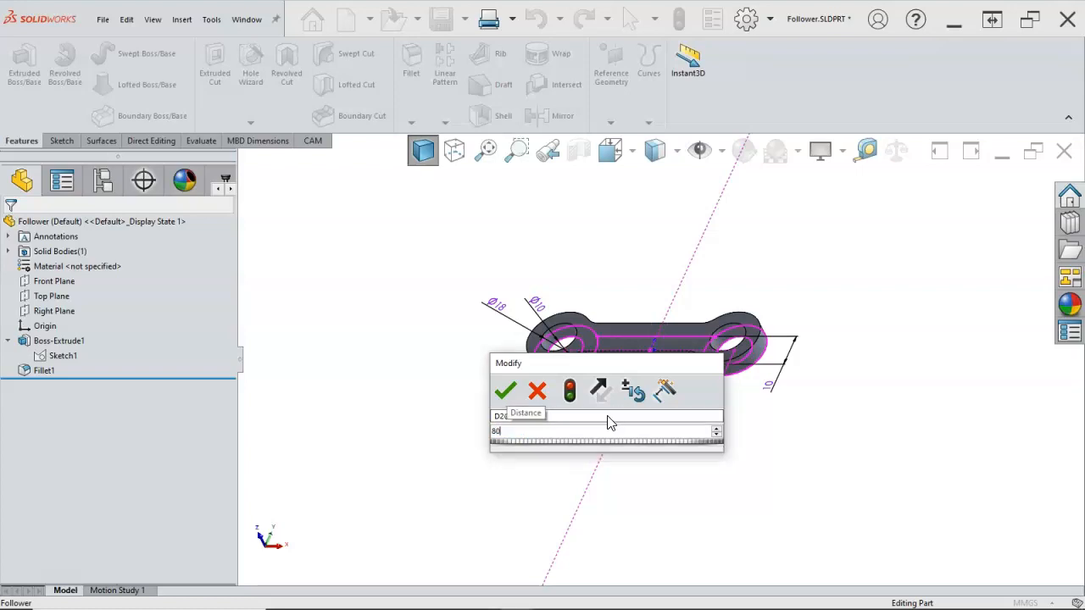
{"action": "key", "text": "Return"}
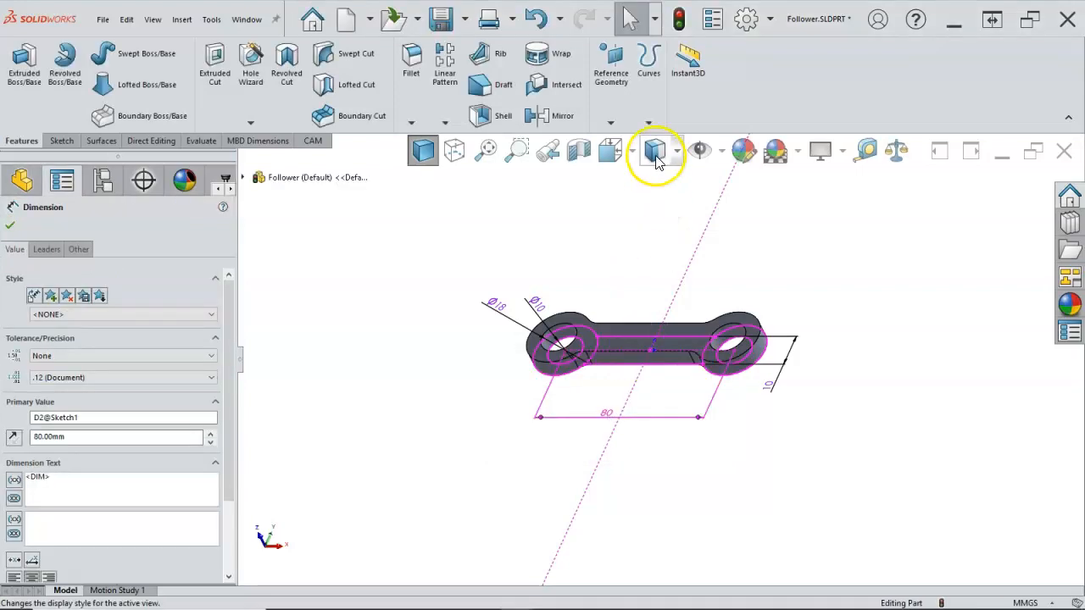
{"action": "left_click", "coordinate": [679, 20]}
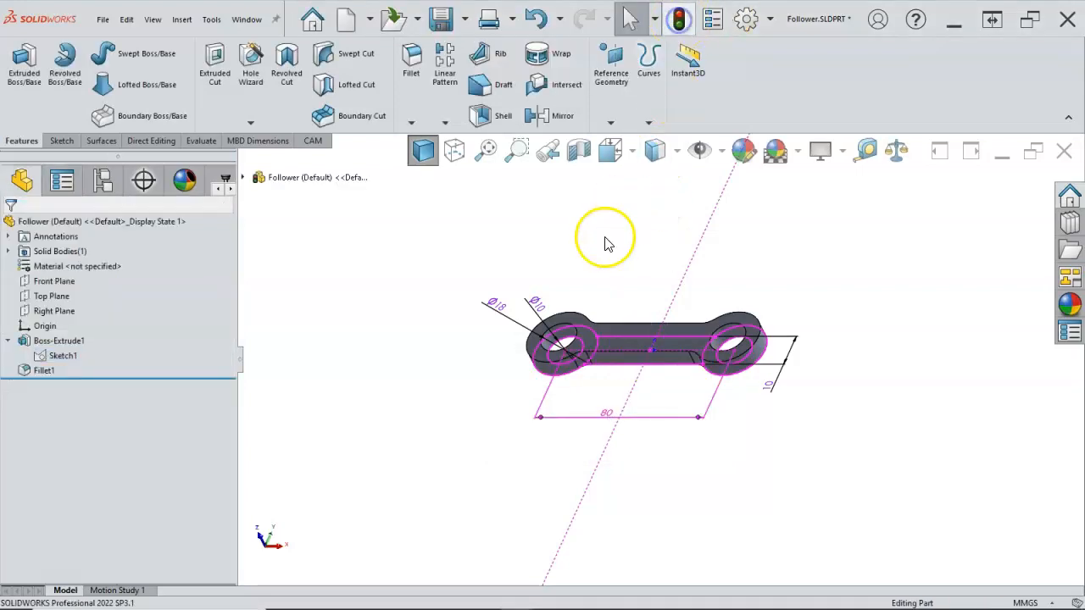
{"action": "key", "text": "ctrl+1"}
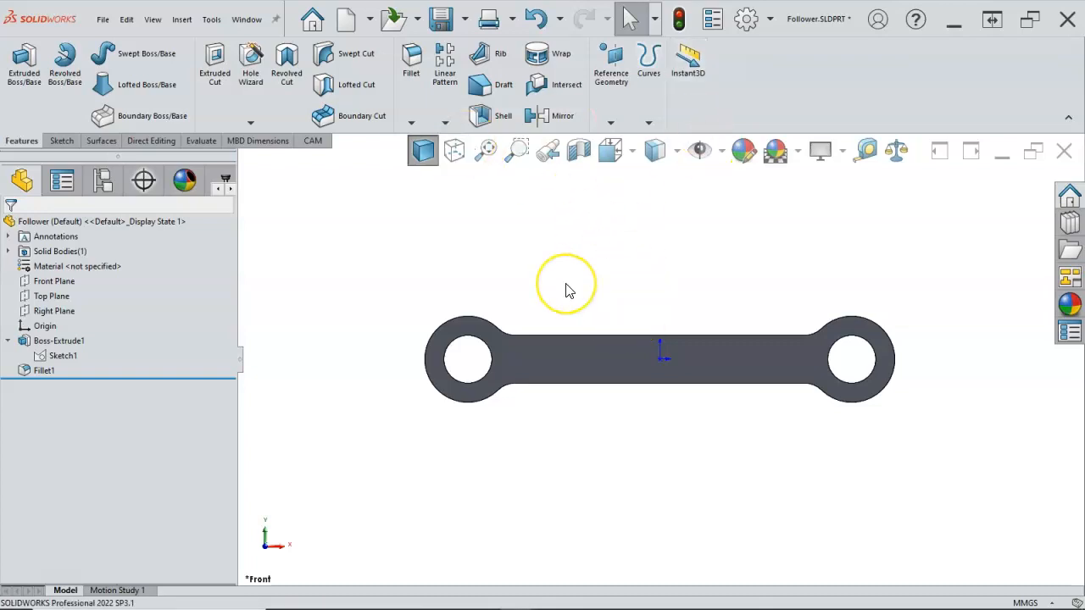
{"action": "left_click", "coordinate": [439, 209]}
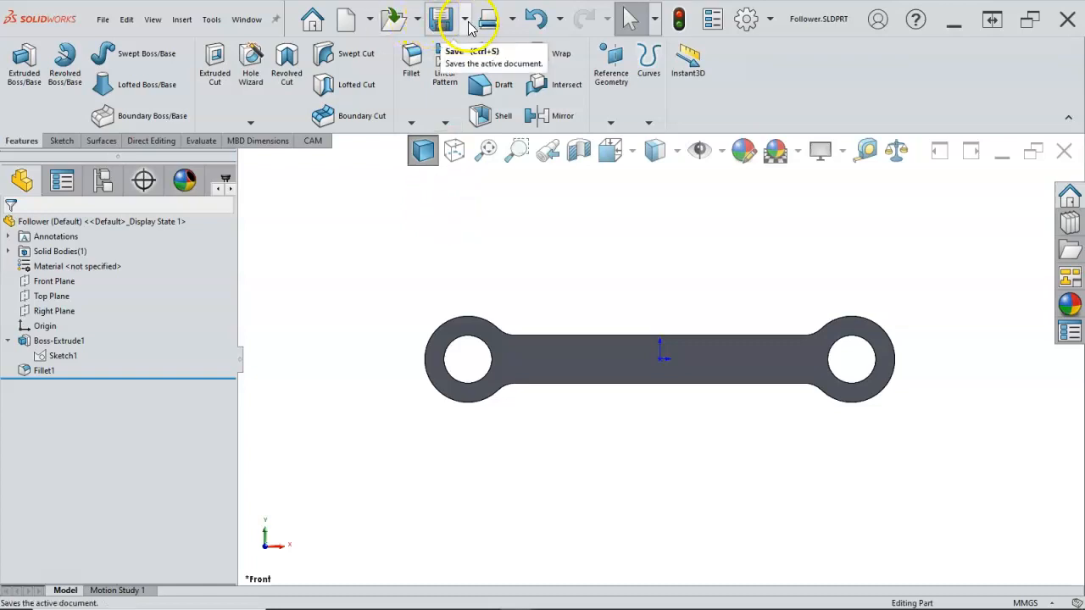
Step: Save and open a copy of the Follower named Coupler in the Assign02 folder, closing the original document
{"action": "left_click", "coordinate": [469, 23]}
{"action": "left_click", "coordinate": [462, 65]}
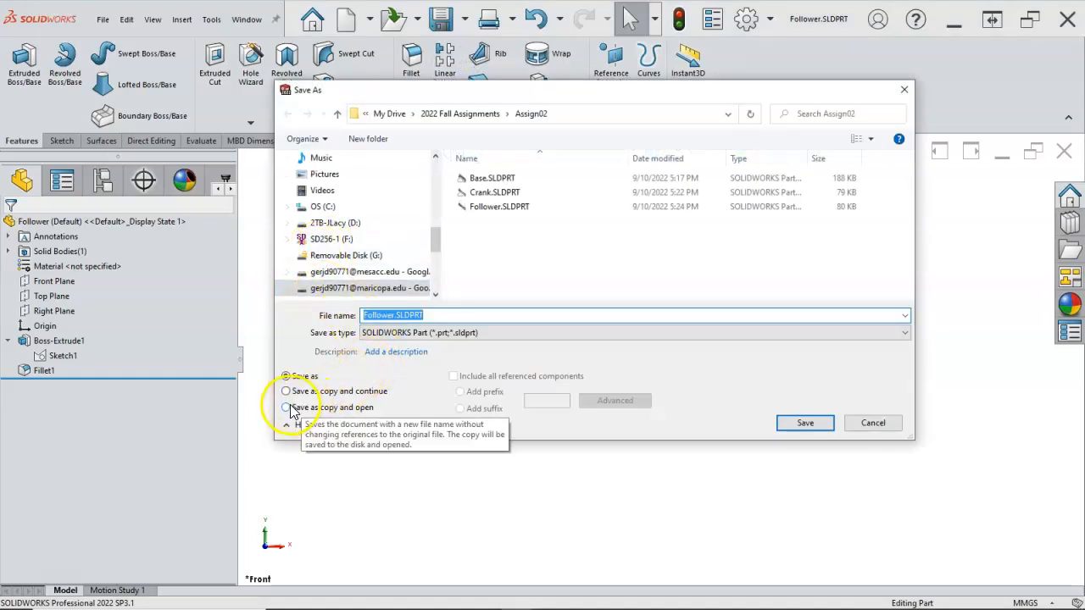
{"action": "left_click", "coordinate": [287, 408]}
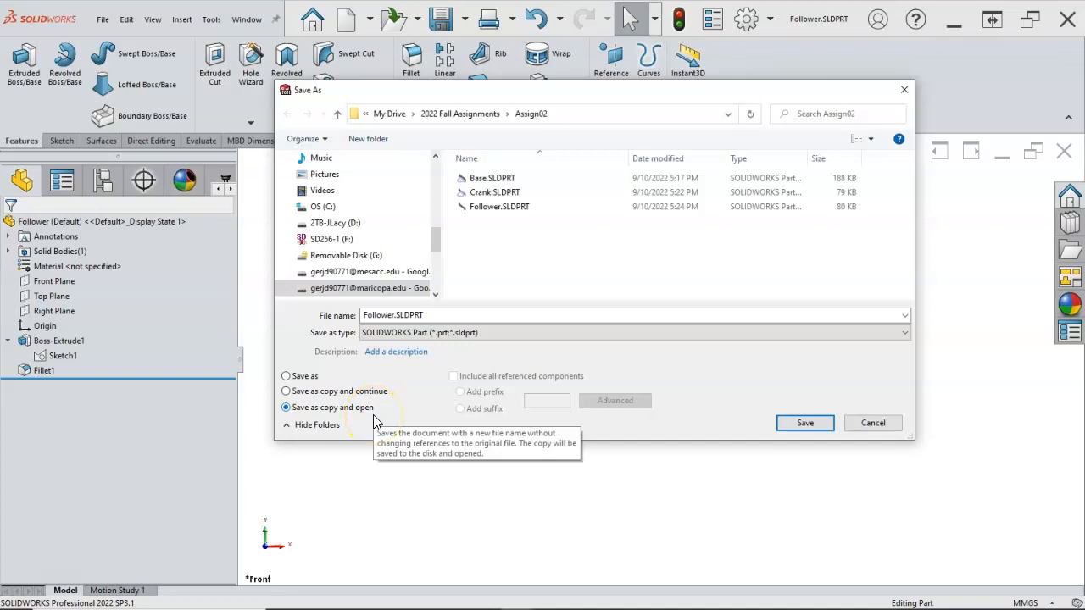
{"action": "left_click", "coordinate": [393, 318]}
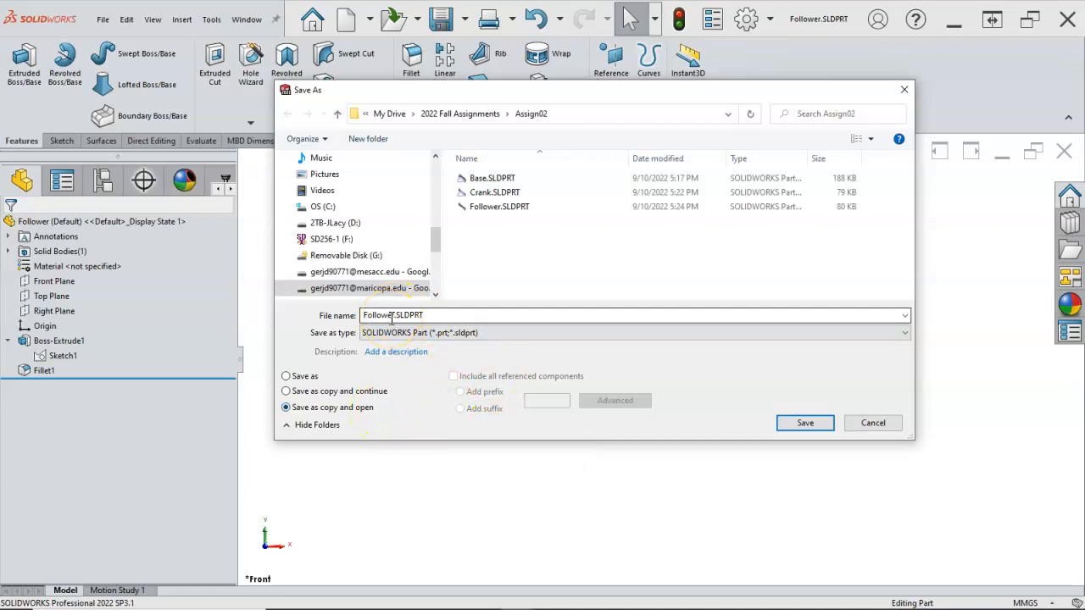
{"action": "double_click", "coordinate": [392, 315]}
{"action": "left_click", "coordinate": [389, 314]}
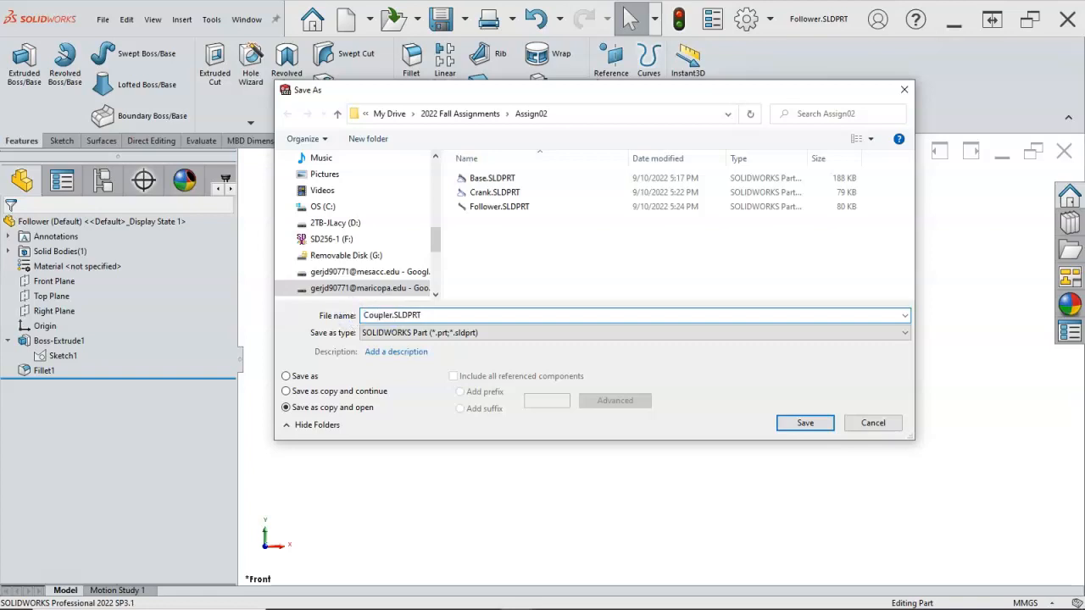
{"action": "left_click", "coordinate": [458, 336]}
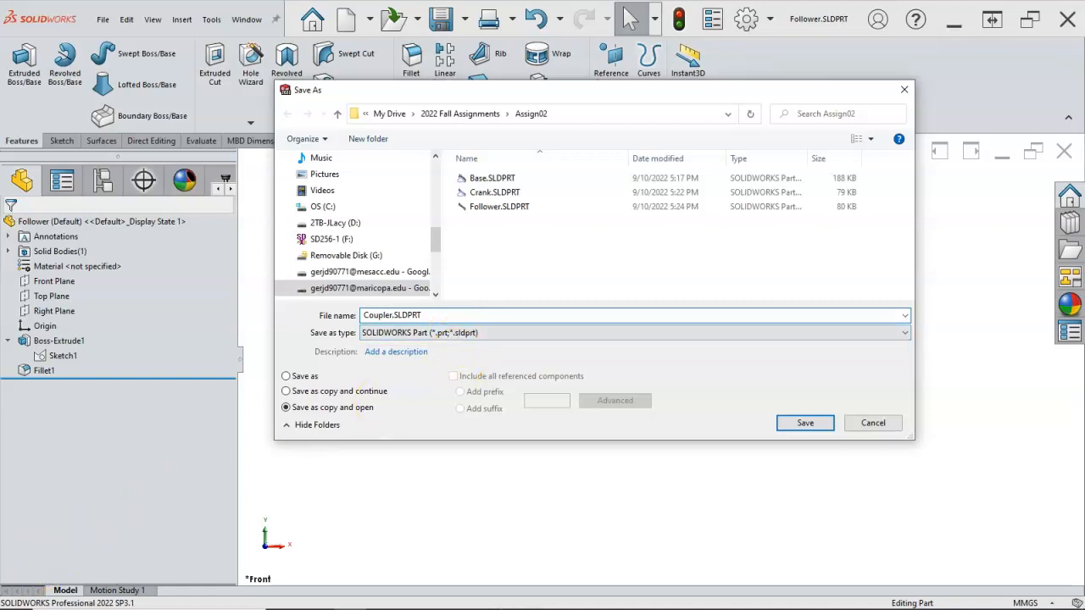
{"action": "left_click", "coordinate": [805, 424]}
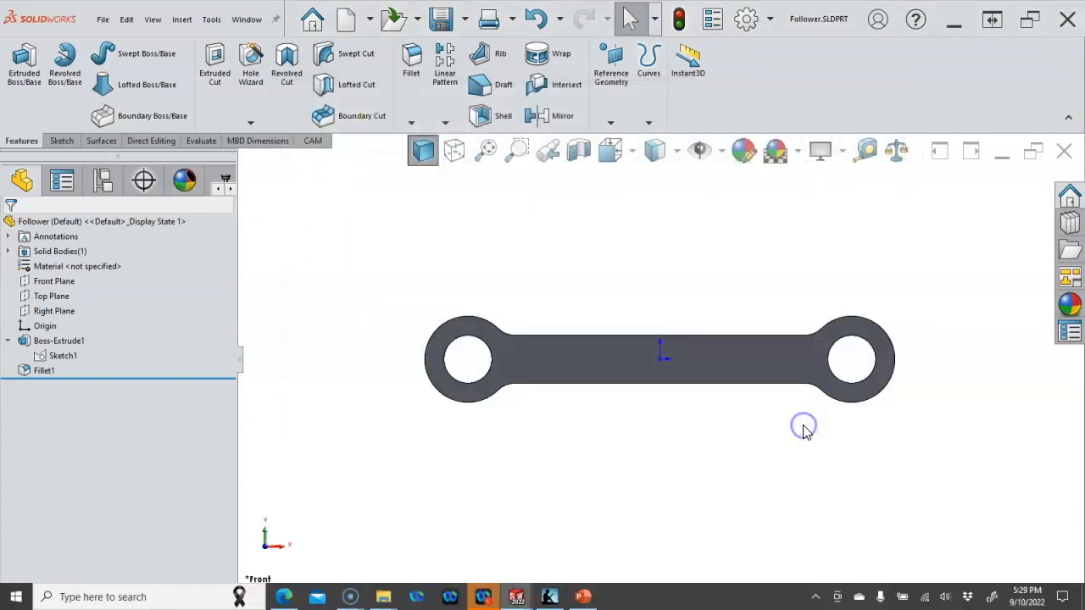
{"action": "left_click", "coordinate": [43, 355]}
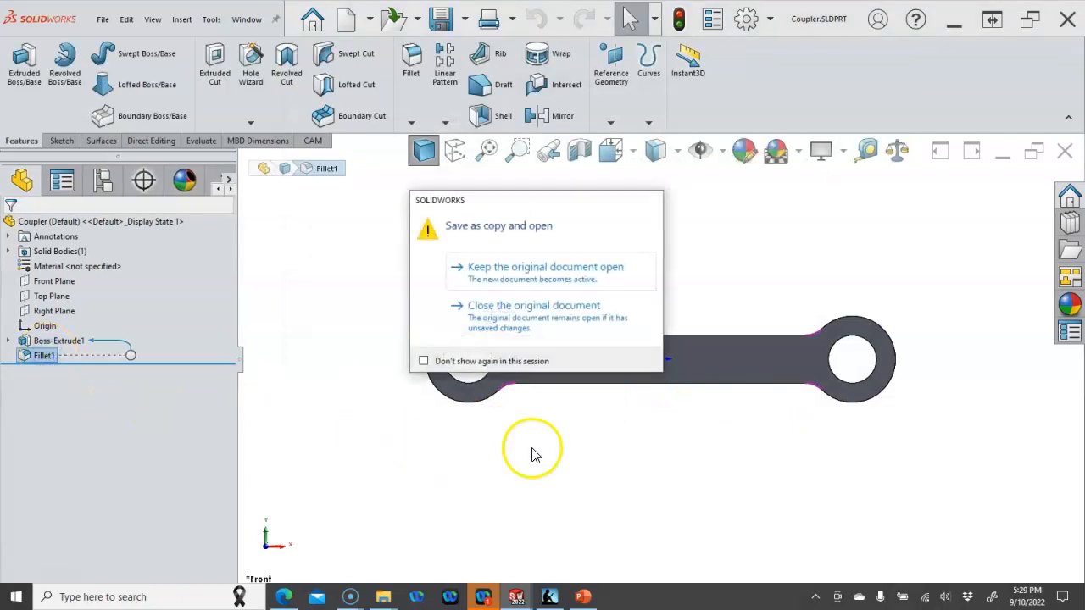
{"action": "left_click", "coordinate": [527, 308]}
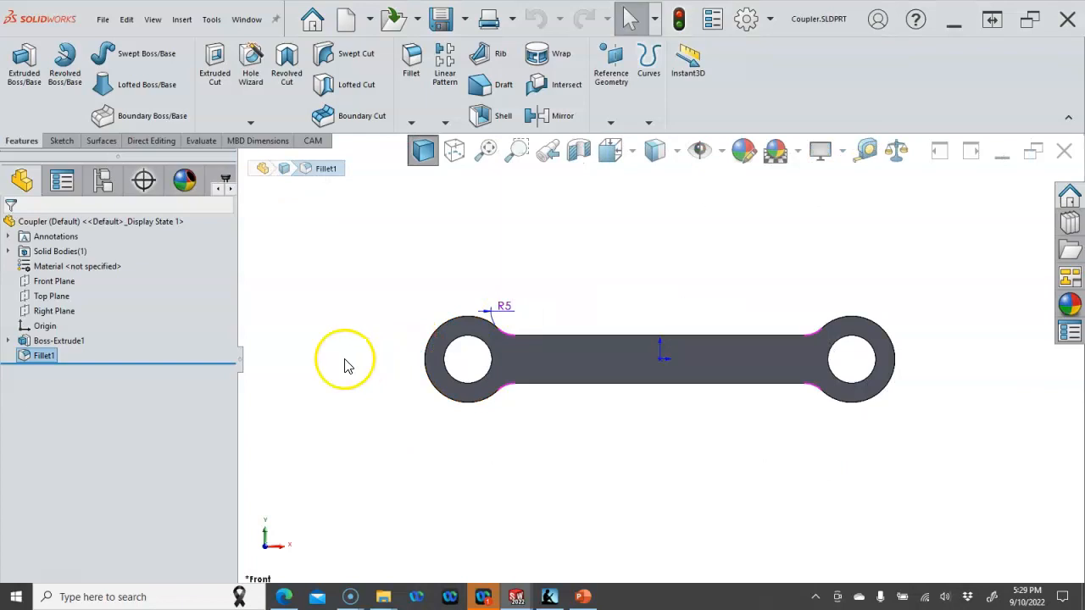
Step: Set the Coupler's hole-to-hole distance to 160 mm, then rebuild and save the part
{"action": "double_click", "coordinate": [43, 341]}
{"action": "double_click", "coordinate": [624, 467]}
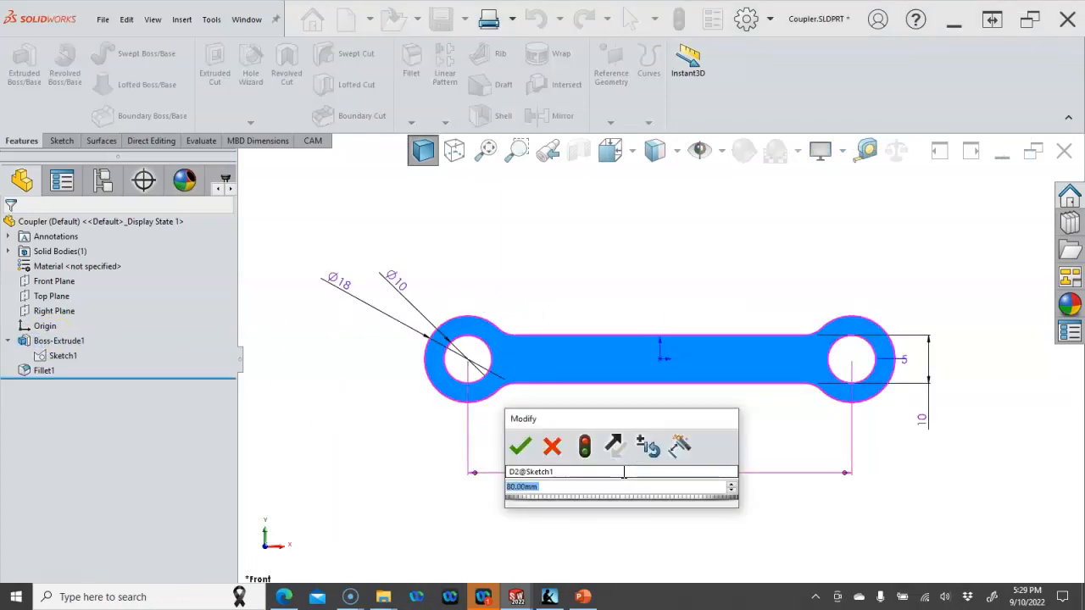
{"action": "type", "text": "160"}
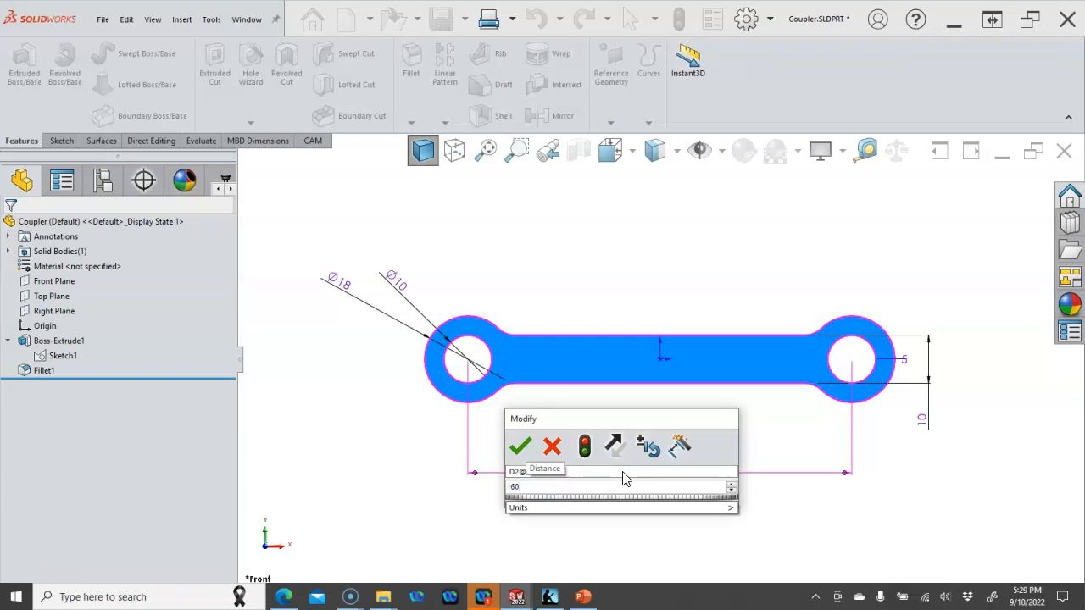
{"action": "key", "text": "Return"}
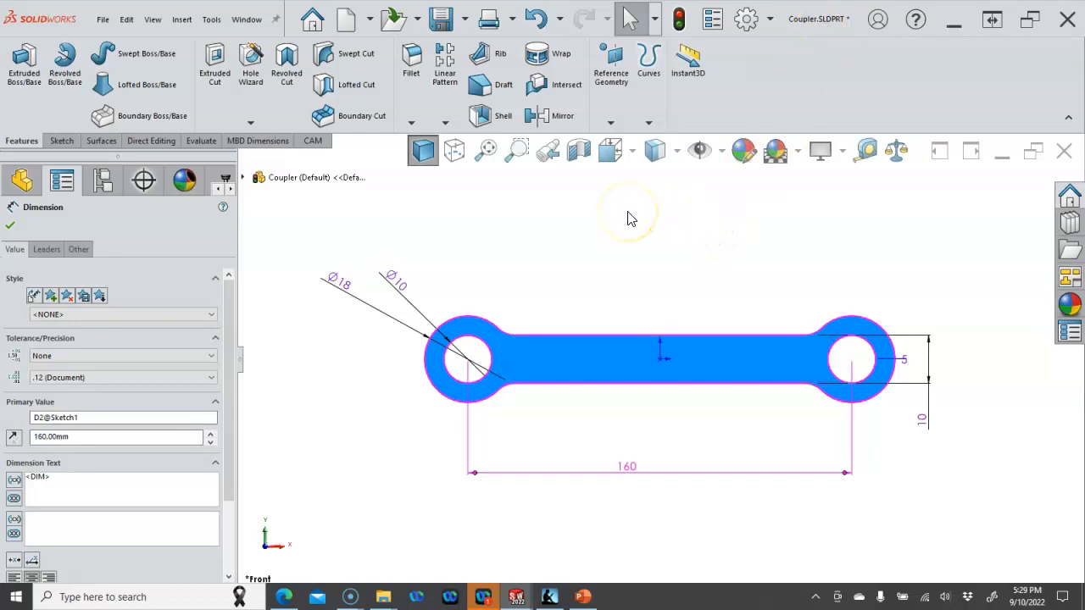
{"action": "left_click", "coordinate": [549, 203]}
{"action": "key", "text": "ctrl+s"}
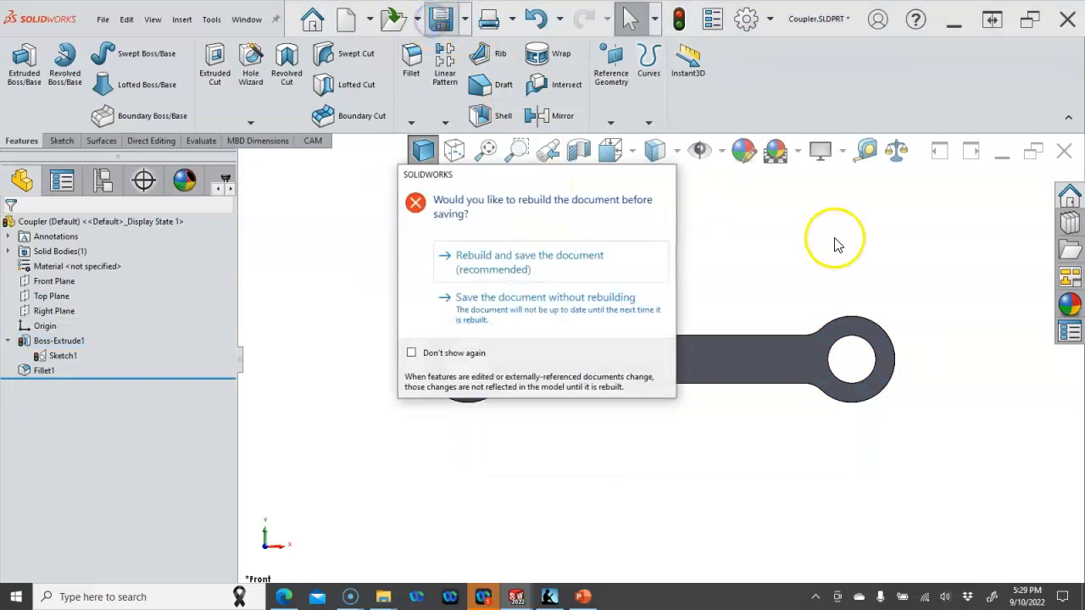
{"action": "left_click", "coordinate": [480, 264]}
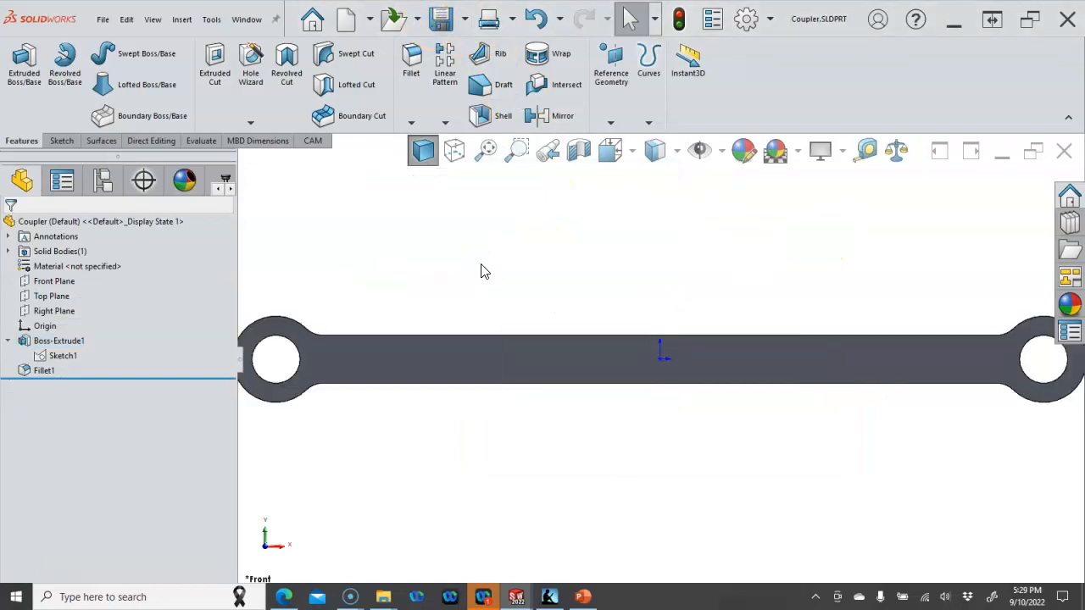
{"action": "key", "text": "f"}
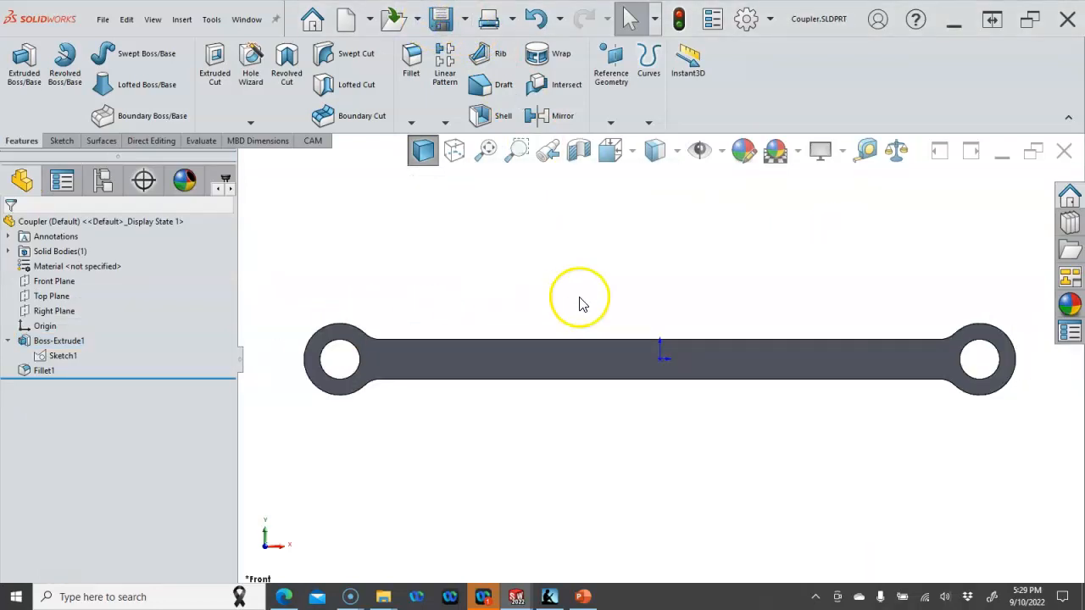
Step: Close the Coupler and Base documents and create a new part
{"action": "left_click", "coordinate": [1059, 161]}
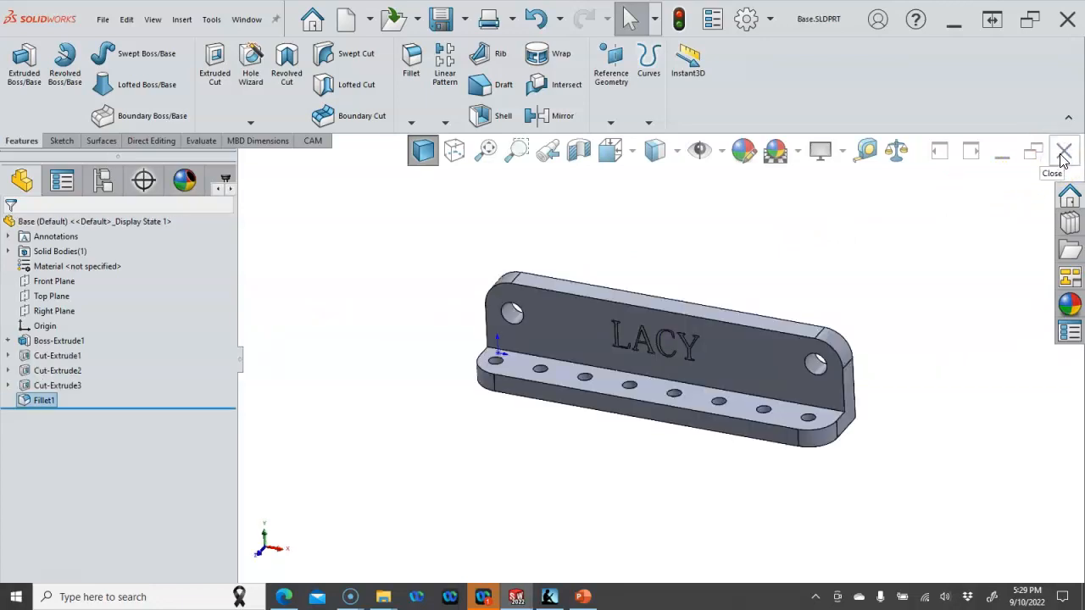
{"action": "left_click", "coordinate": [1064, 156]}
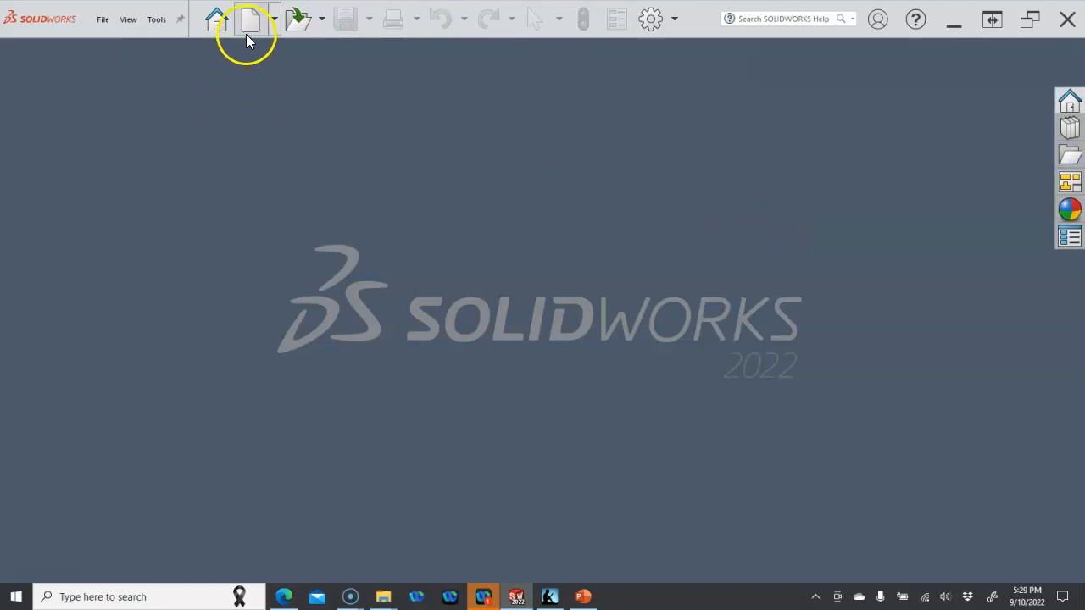
{"action": "left_click", "coordinate": [248, 23]}
{"action": "left_click", "coordinate": [276, 136]}
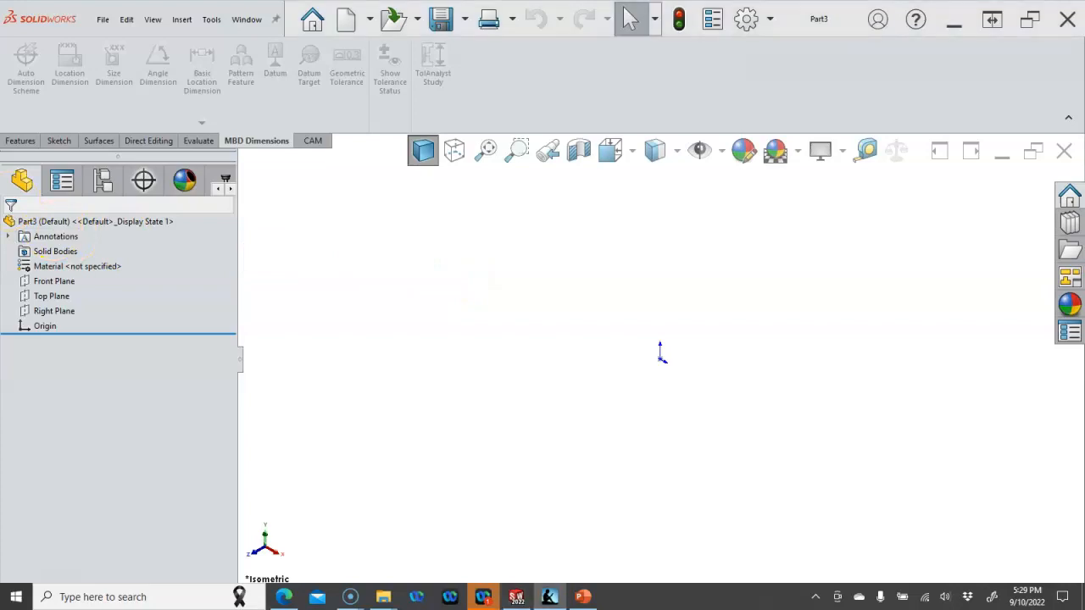
Step: Check the pin dimensions in the textbook drawing and start a sketch on the Front Plane
{"action": "left_click_drag", "start_coordinate": [0, 46], "coordinate": [363, 54]}
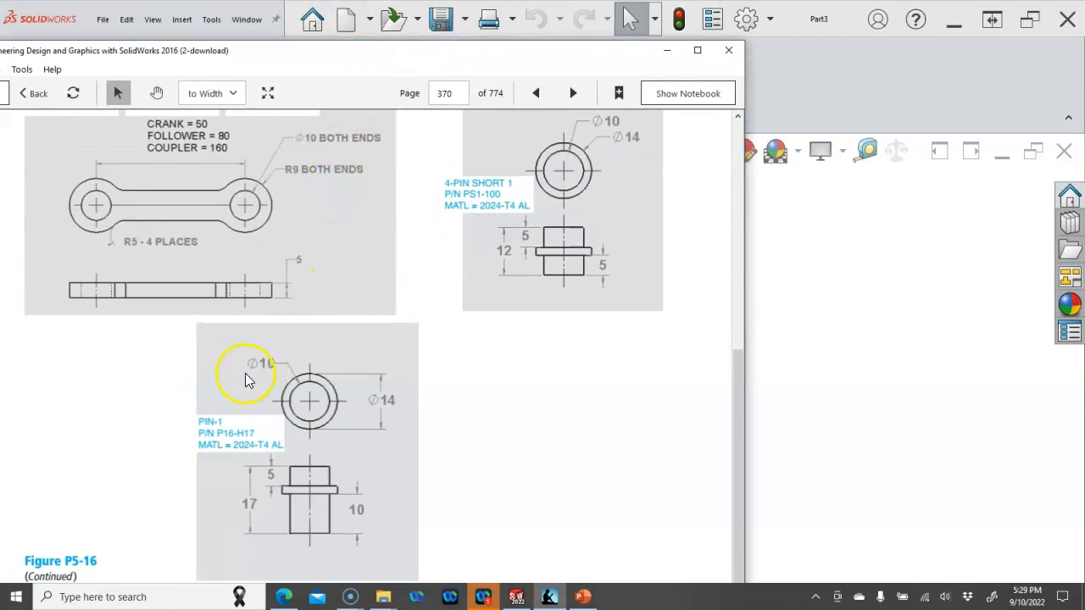
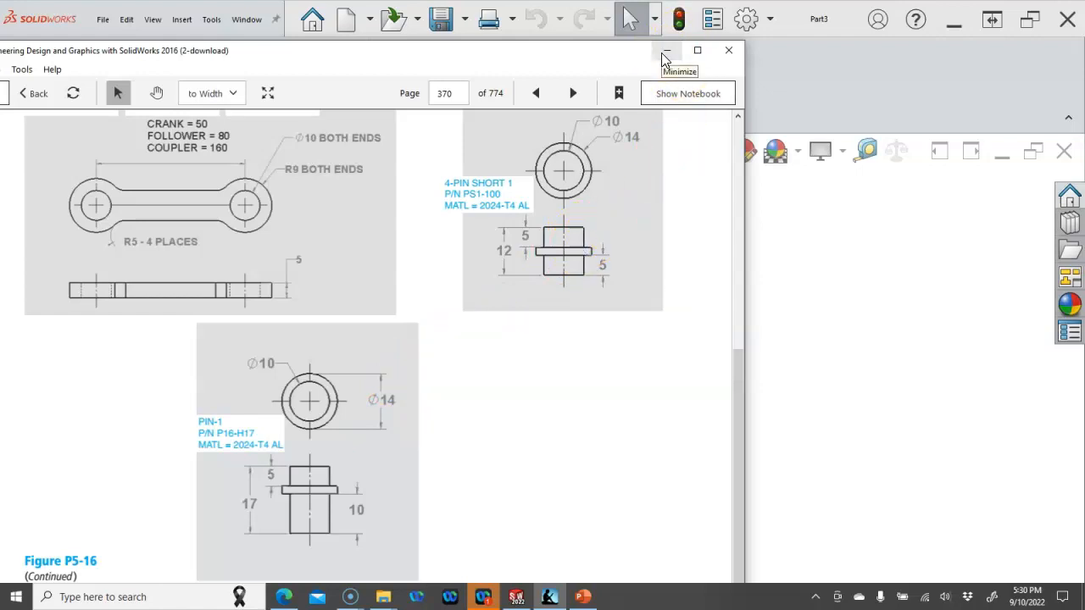
{"action": "left_click_drag", "start_coordinate": [540, 60], "coordinate": [0, 17]}
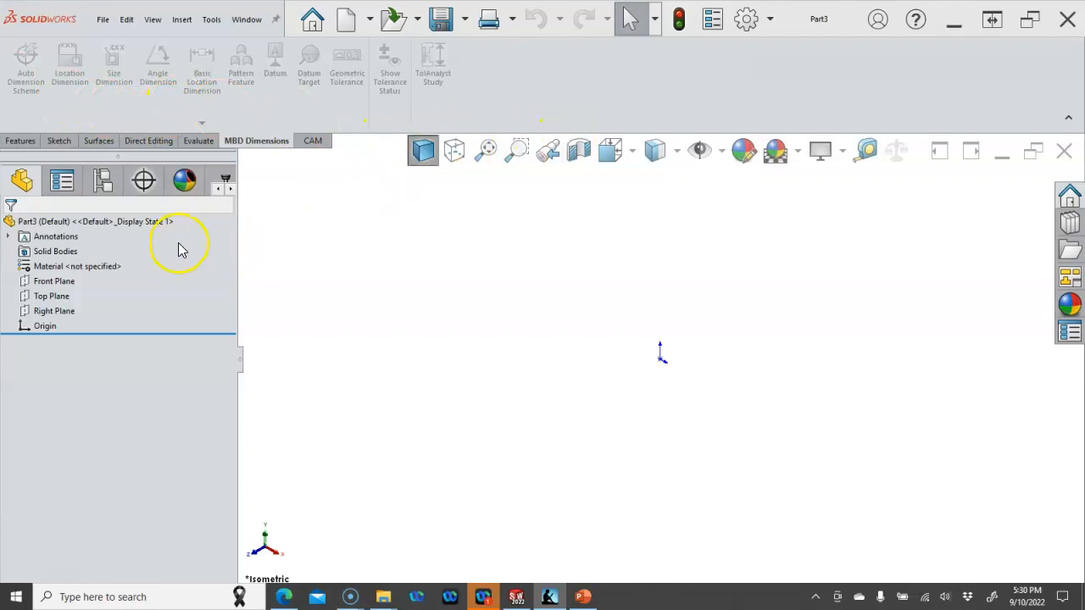
{"action": "left_click", "coordinate": [99, 283]}
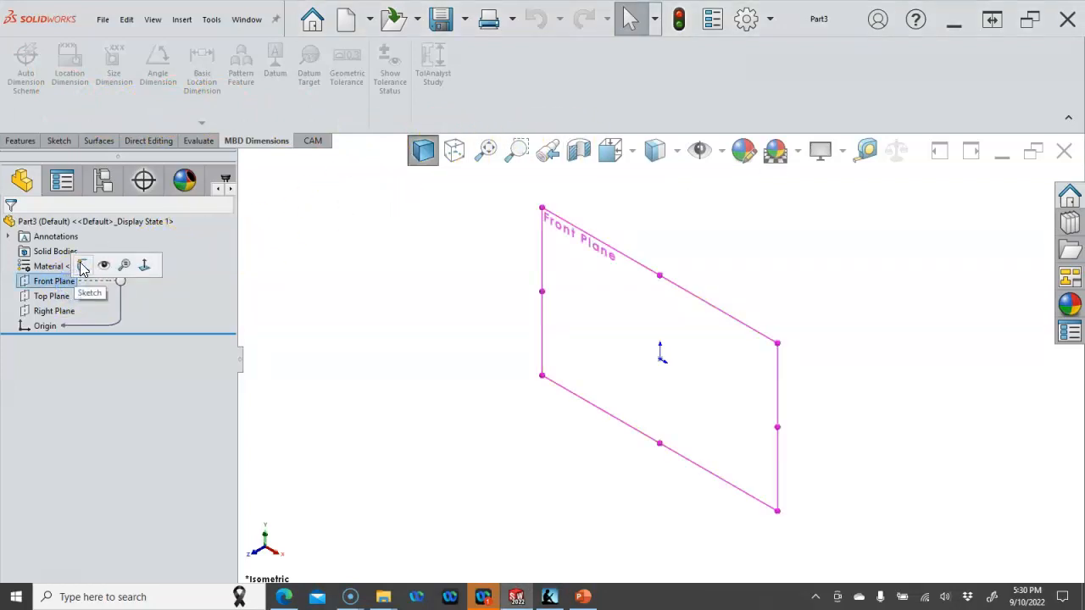
{"action": "left_click", "coordinate": [79, 264]}
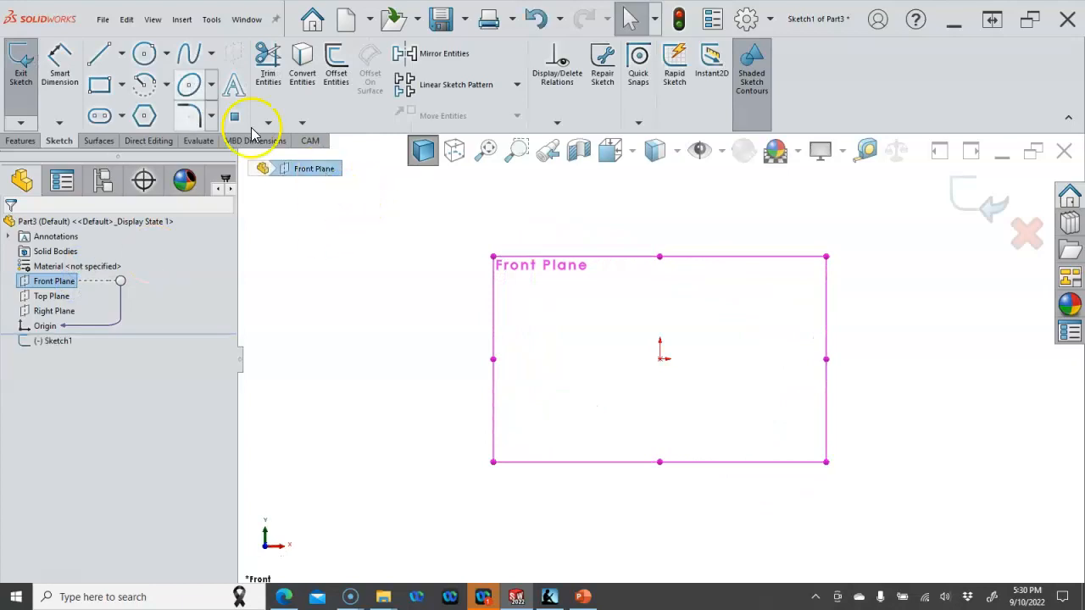
Step: Sketch a vertical construction centerline of infinite length through the origin
{"action": "left_click", "coordinate": [121, 57]}
{"action": "left_click", "coordinate": [127, 92]}
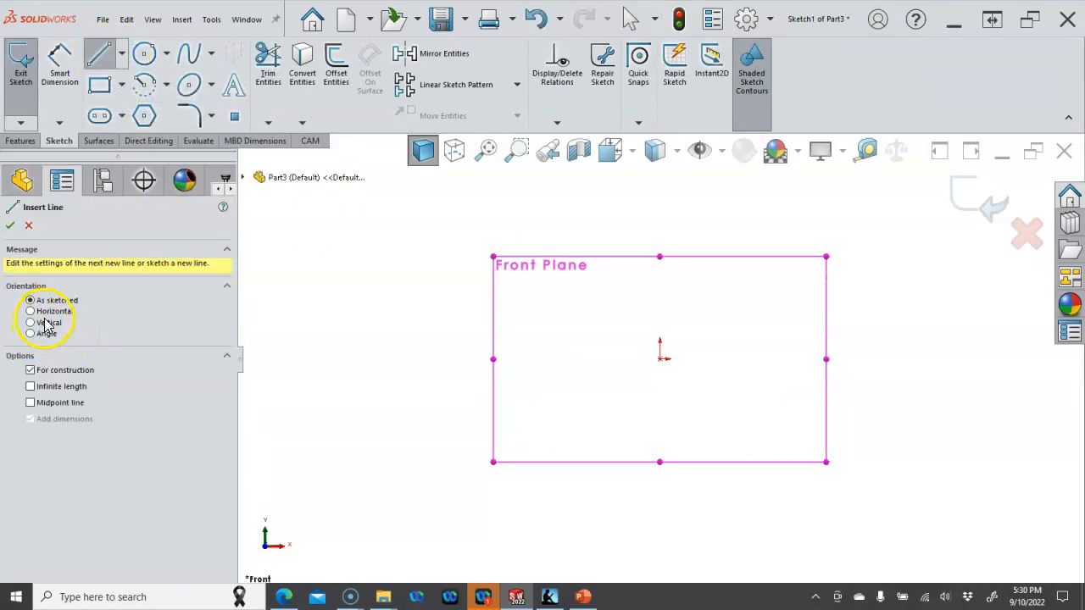
{"action": "left_click", "coordinate": [45, 323]}
{"action": "left_click", "coordinate": [74, 395]}
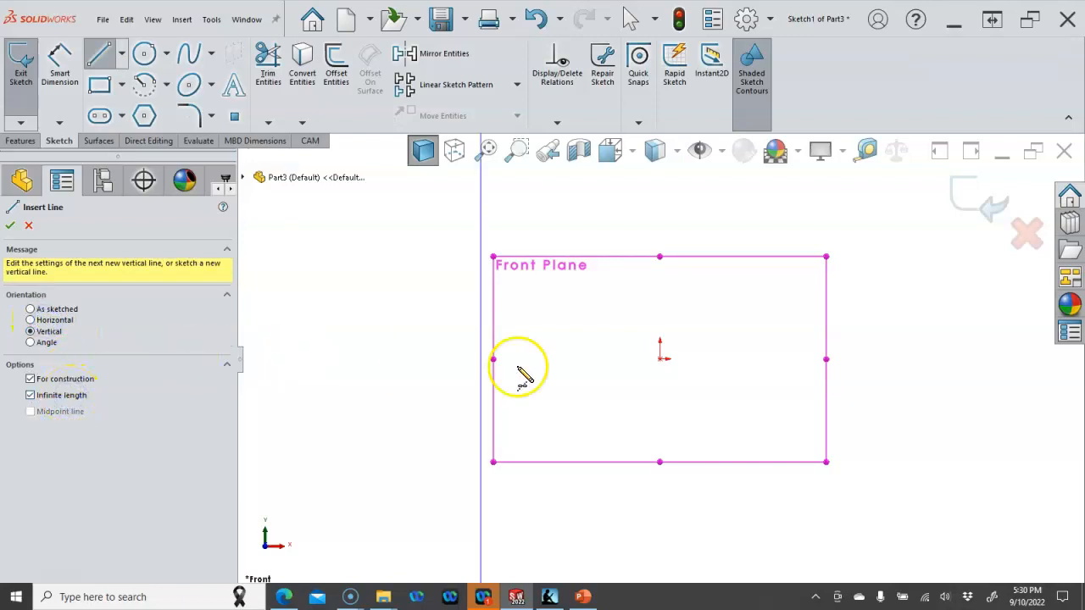
{"action": "left_click", "coordinate": [662, 360]}
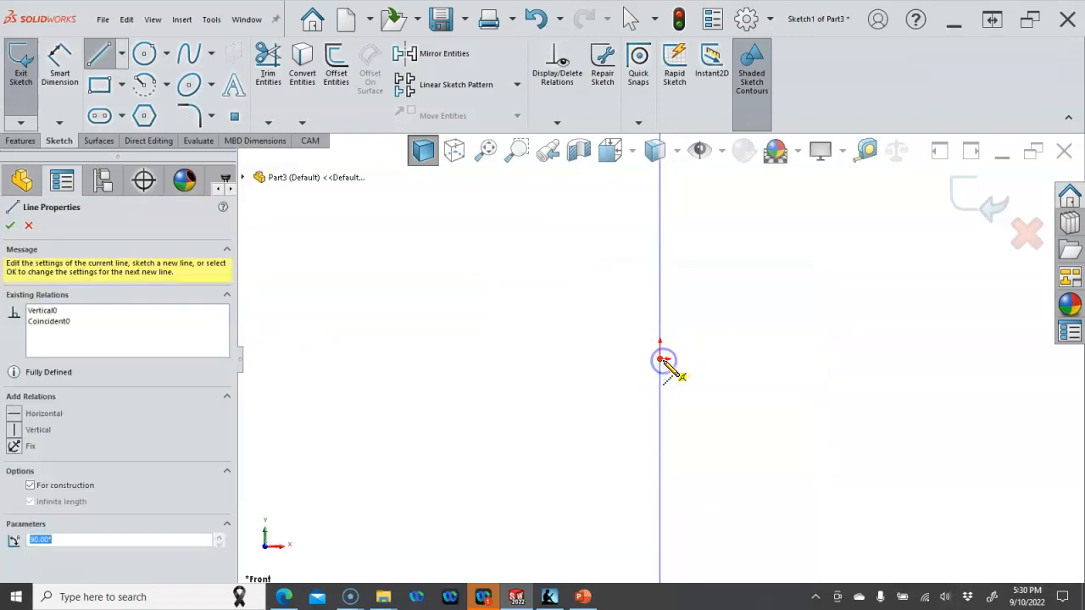
{"action": "right_click", "coordinate": [702, 339]}
{"action": "left_click", "coordinate": [734, 344]}
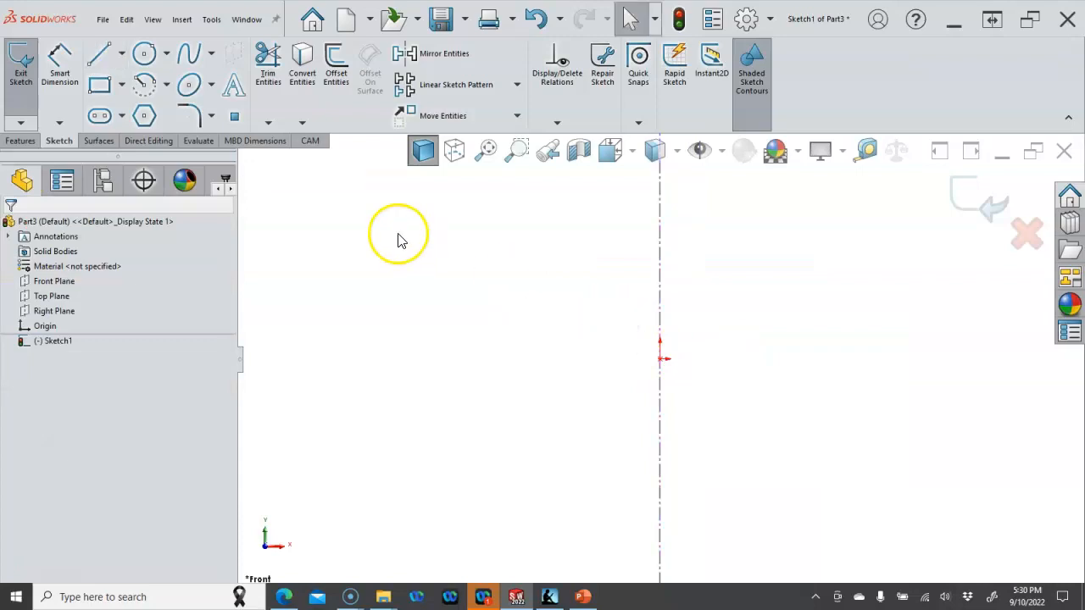
Step: Sketch the pin half-profile's horizontal bottom edge about 24 mm long from the origin and a 5 mm vertical lower side
{"action": "left_click", "coordinate": [98, 54]}
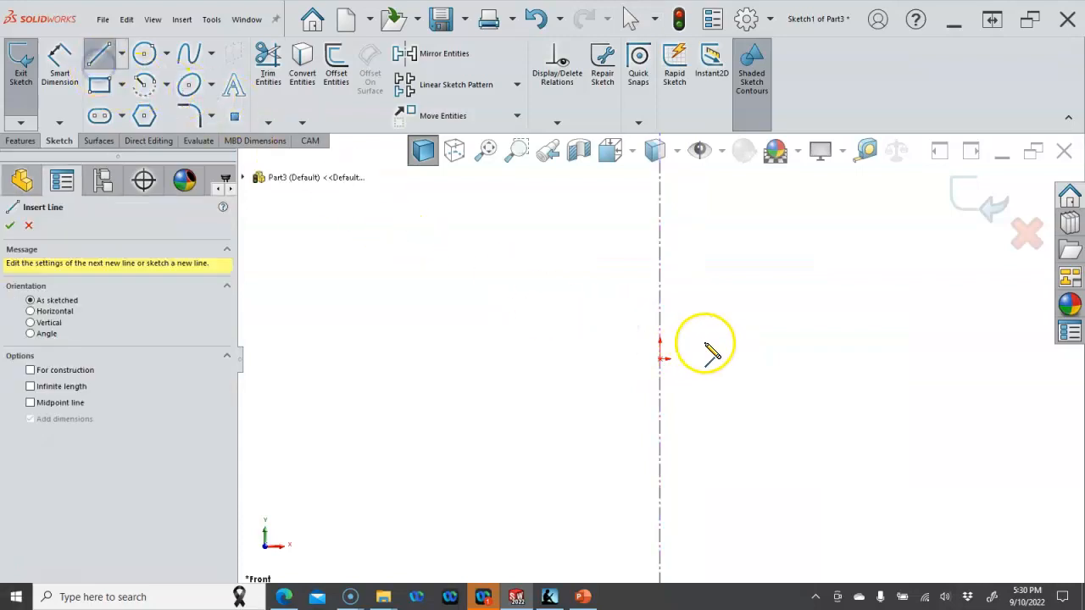
{"action": "left_click", "coordinate": [660, 359]}
{"action": "left_click", "coordinate": [706, 359]}
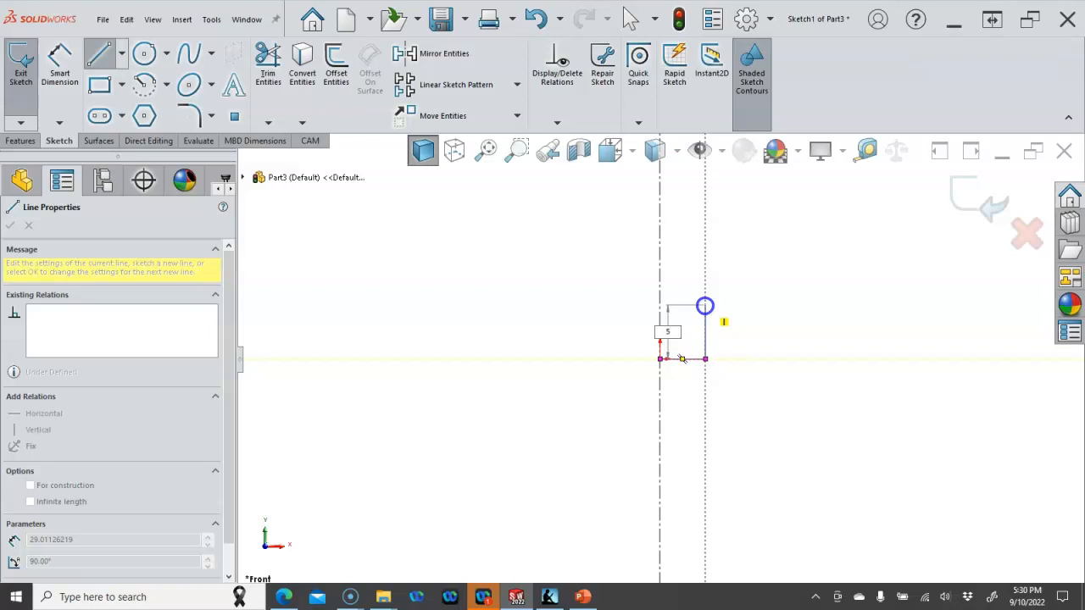
{"action": "double_click", "coordinate": [706, 307]}
{"action": "scroll", "coordinate": [690, 363], "scroll_direction": "down", "scroll_amount": 9}
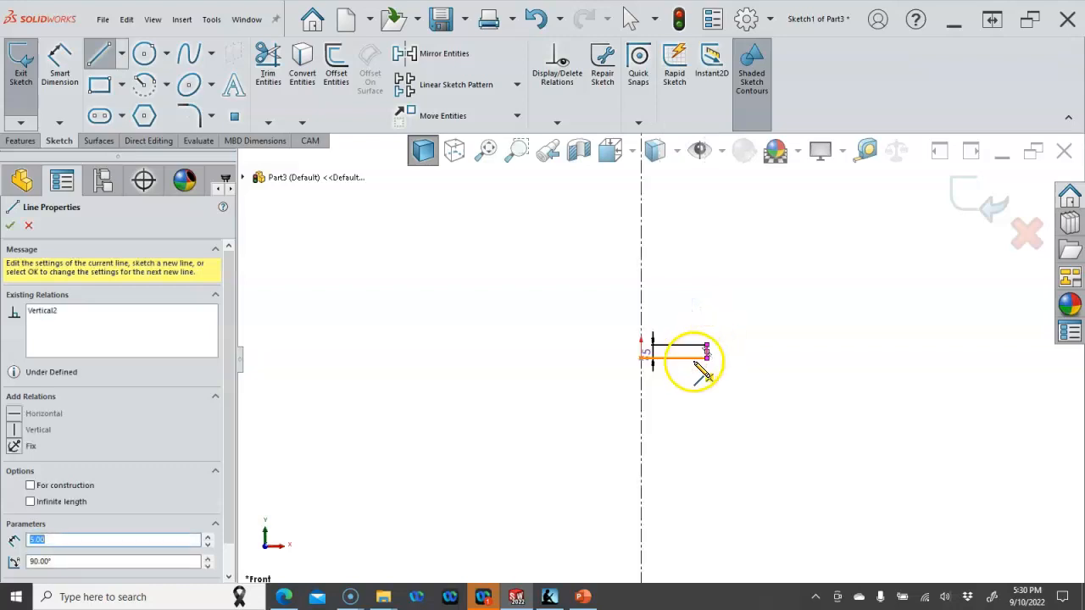
Step: Sketch the flange outline about 3.4 mm outward and 4.5 mm tall, returning in line with the lower side
{"action": "left_click", "coordinate": [724, 305]}
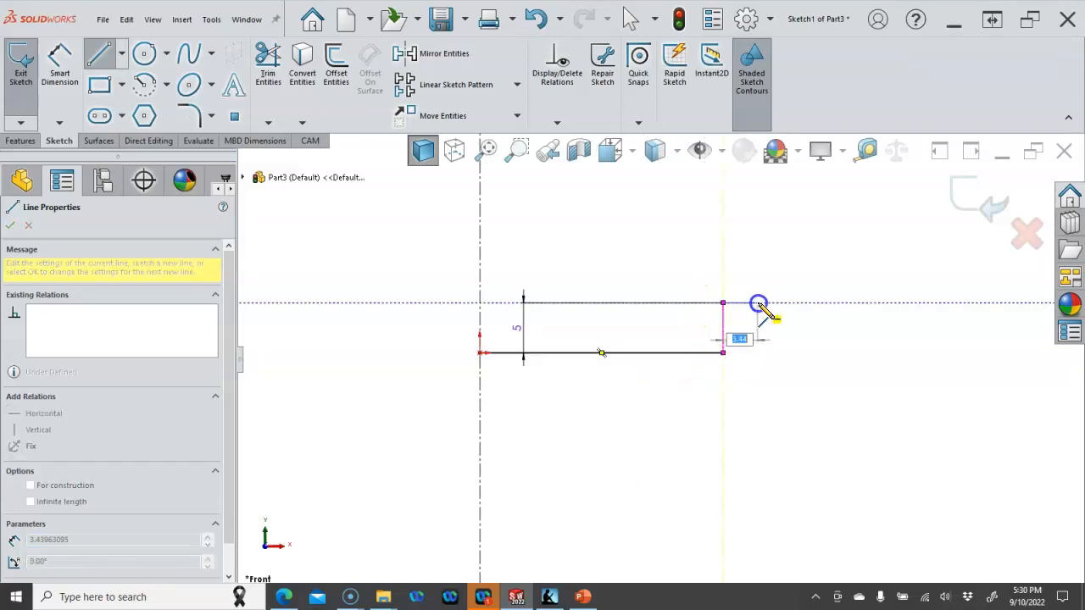
{"action": "left_click", "coordinate": [758, 304]}
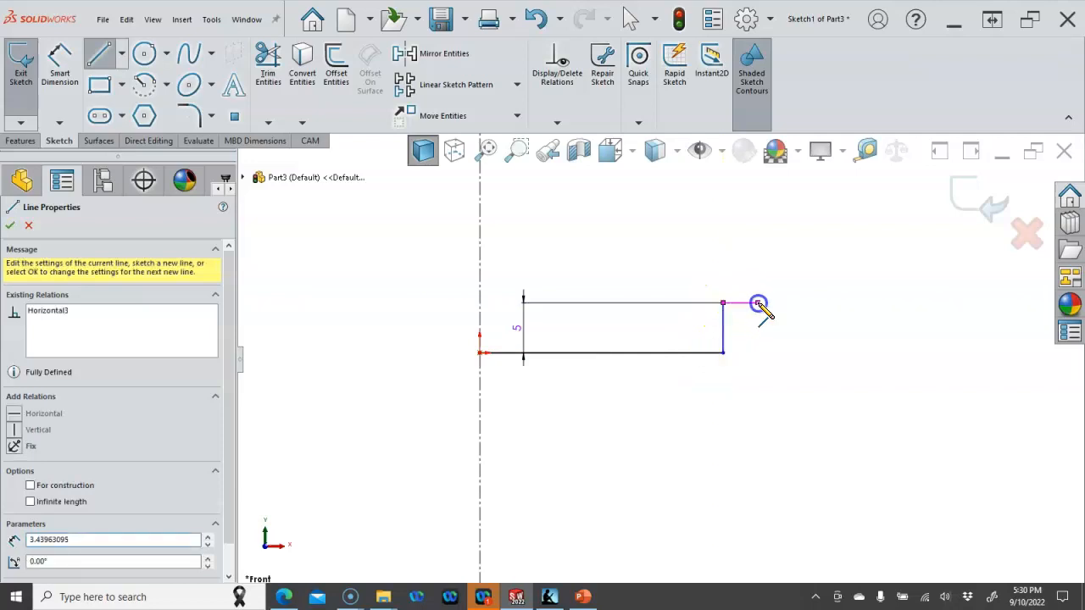
{"action": "left_click", "coordinate": [758, 258]}
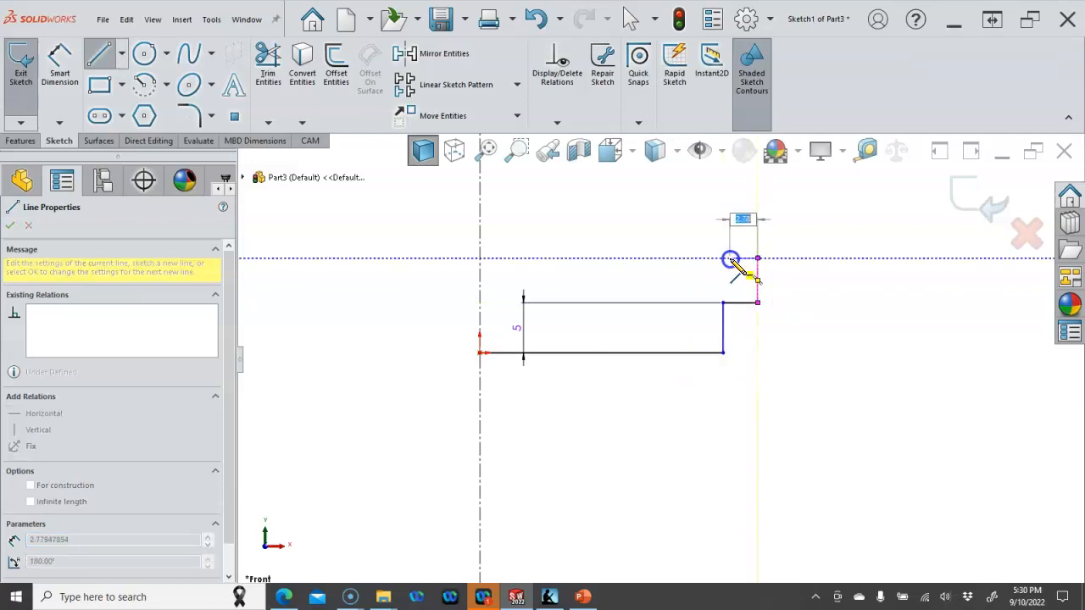
{"action": "left_click", "coordinate": [724, 259]}
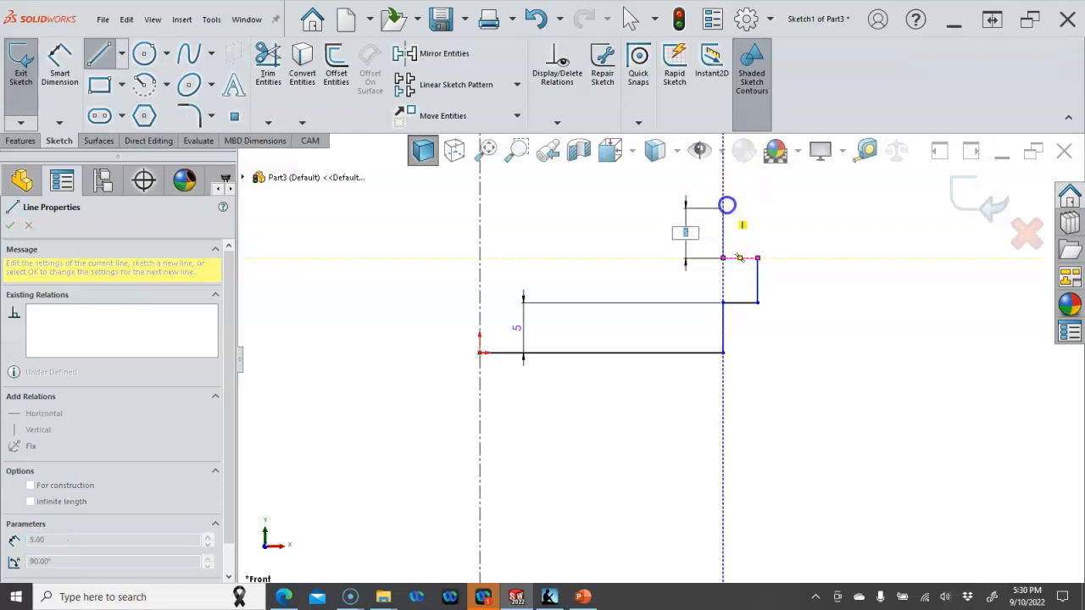
Step: Close the half-profile with a 5 mm vertical upper side, a horizontal top edge to the centerline and a vertical line down to the origin
{"action": "left_click", "coordinate": [724, 209]}
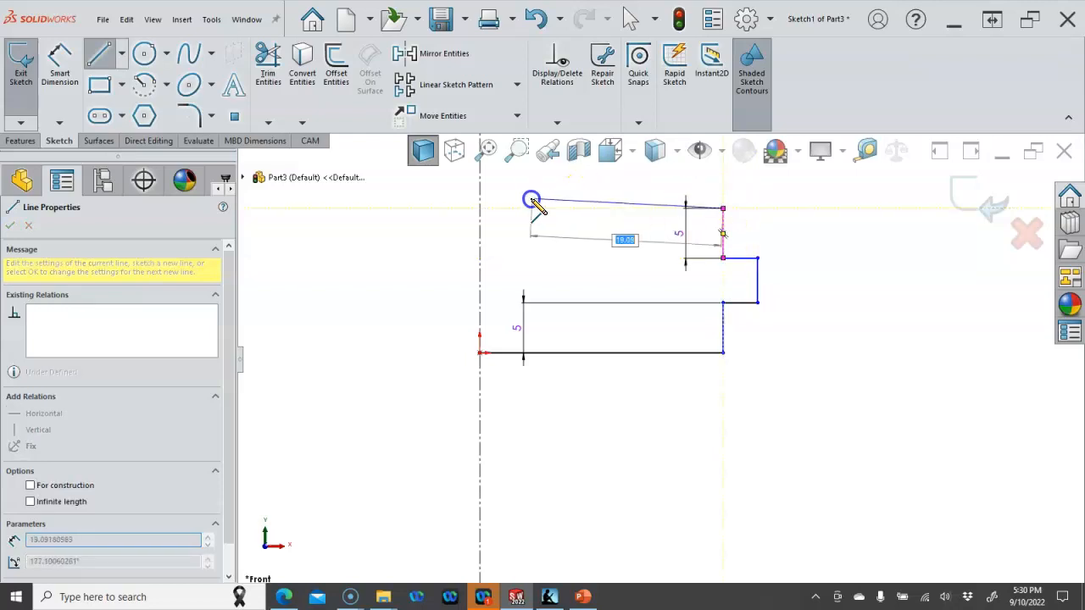
{"action": "left_click", "coordinate": [481, 209]}
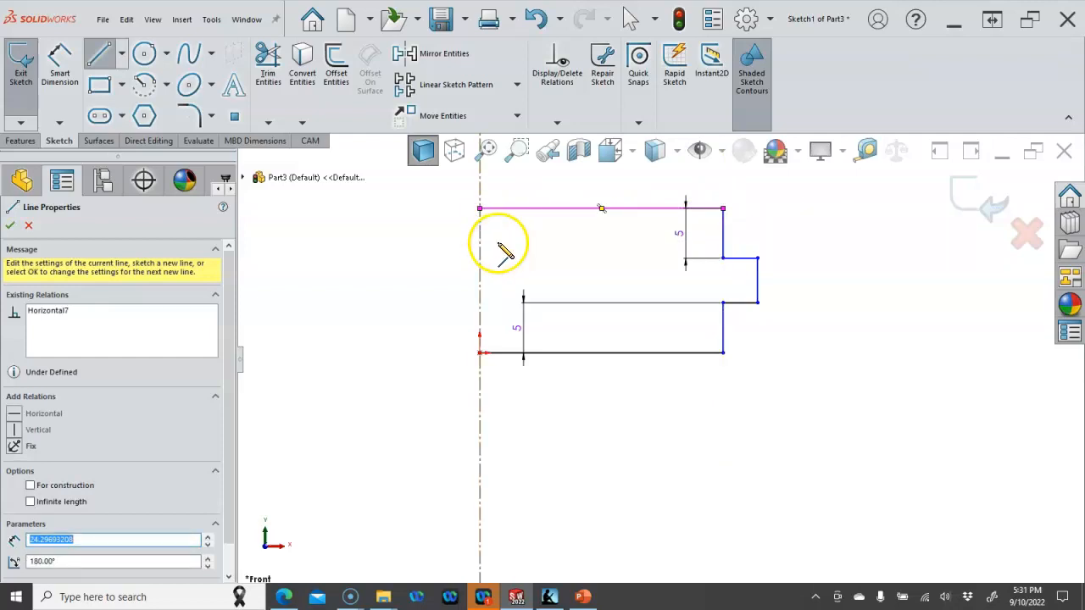
{"action": "scroll", "coordinate": [529, 253], "scroll_direction": "up", "scroll_amount": 1}
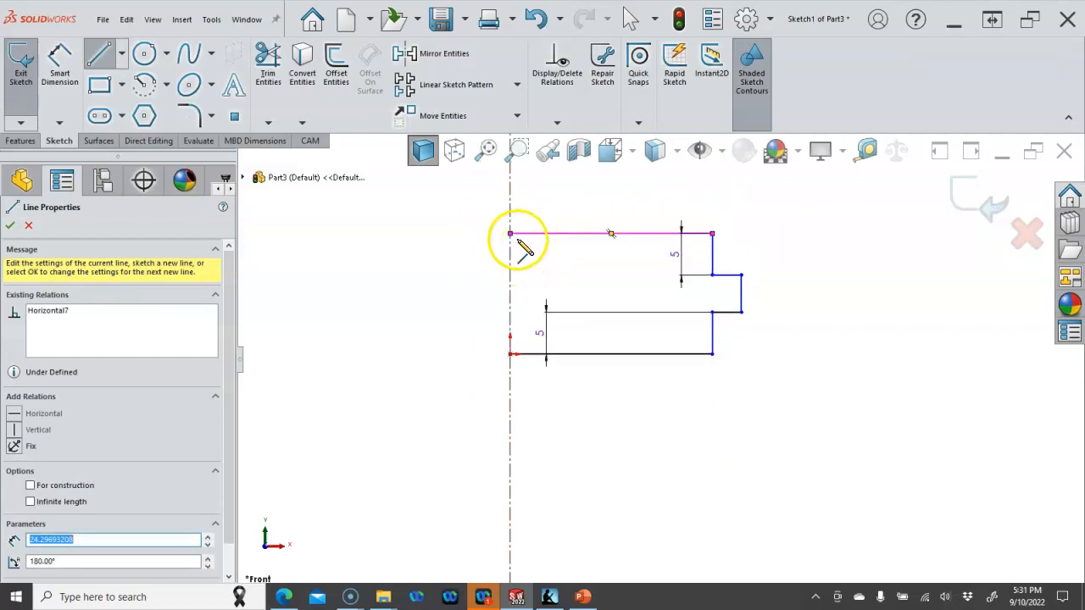
{"action": "left_click", "coordinate": [509, 233]}
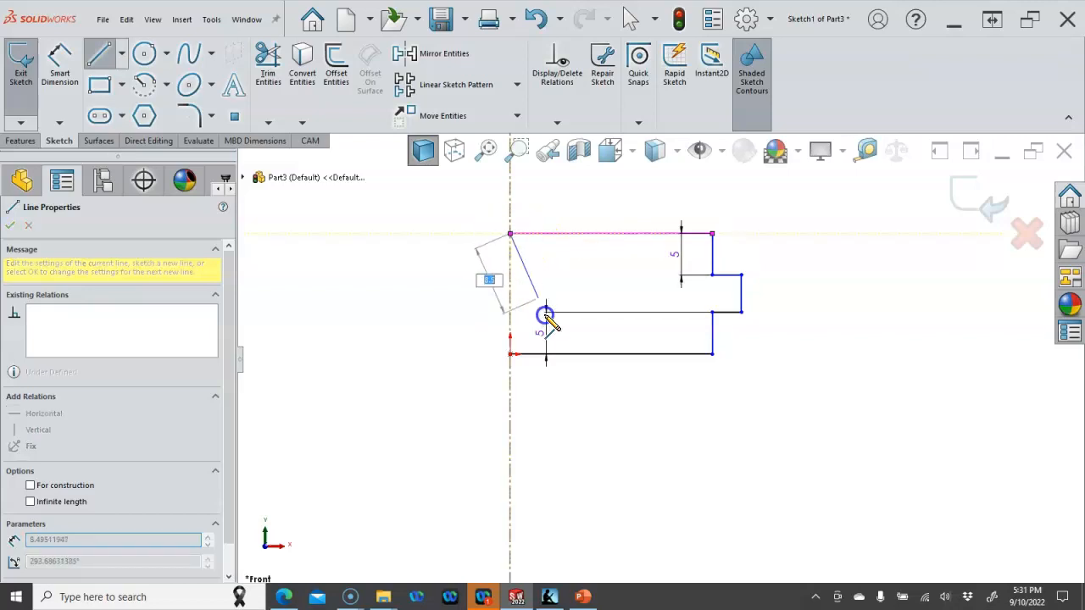
{"action": "left_click", "coordinate": [512, 353]}
{"action": "right_click", "coordinate": [362, 248]}
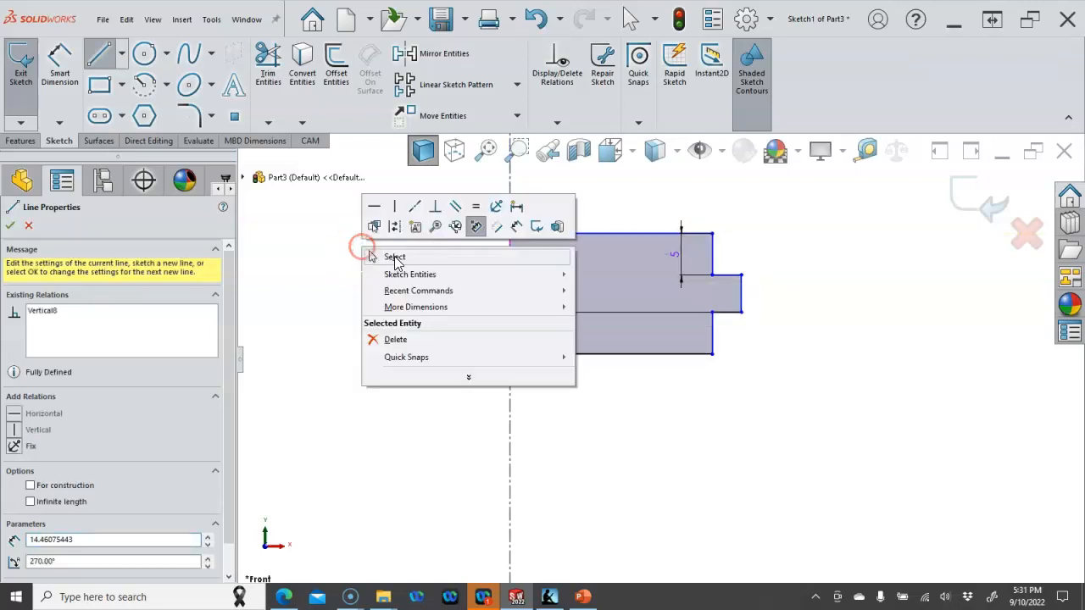
{"action": "left_click", "coordinate": [395, 257]}
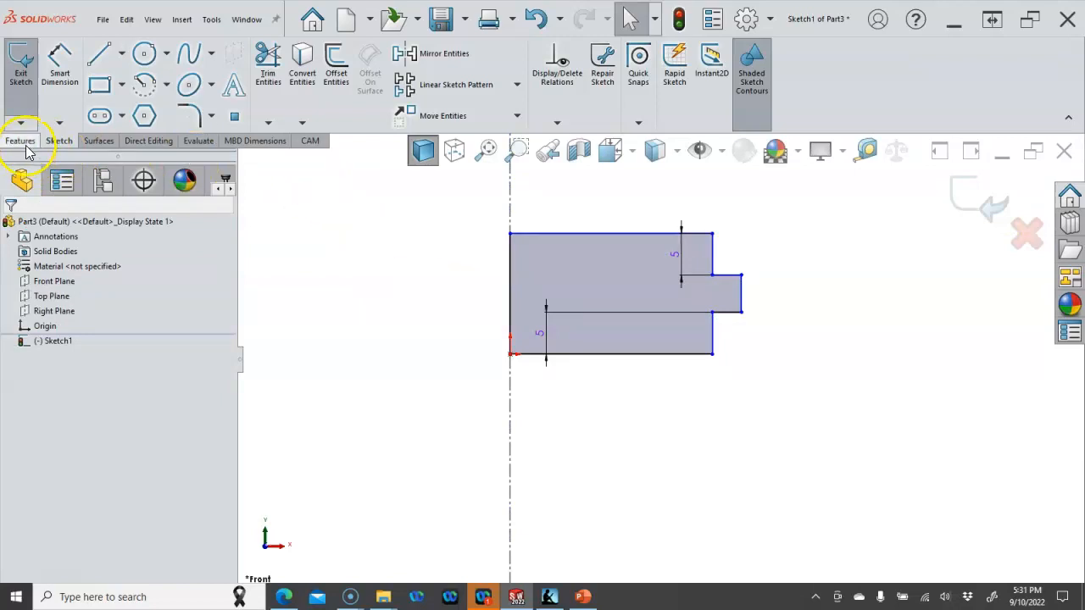
{"action": "left_click", "coordinate": [73, 68]}
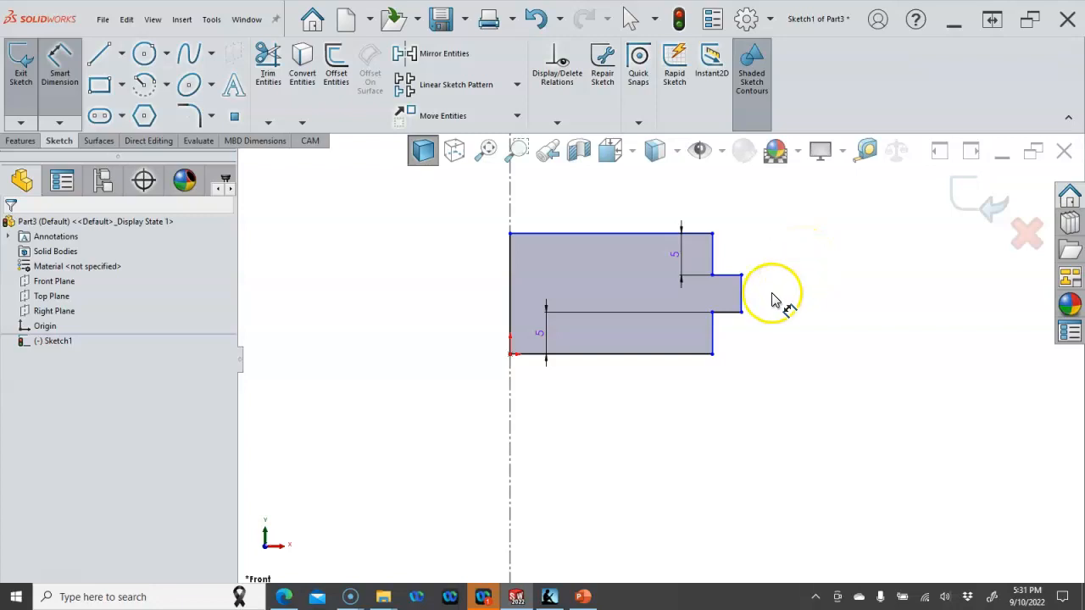
{"action": "left_click", "coordinate": [714, 264]}
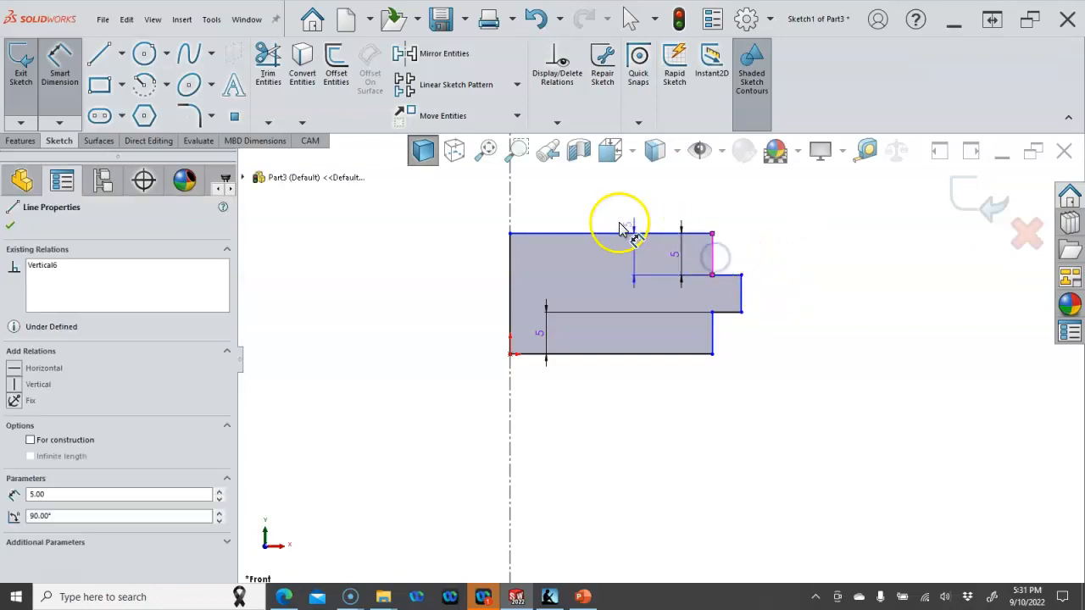
{"action": "left_click", "coordinate": [509, 204]}
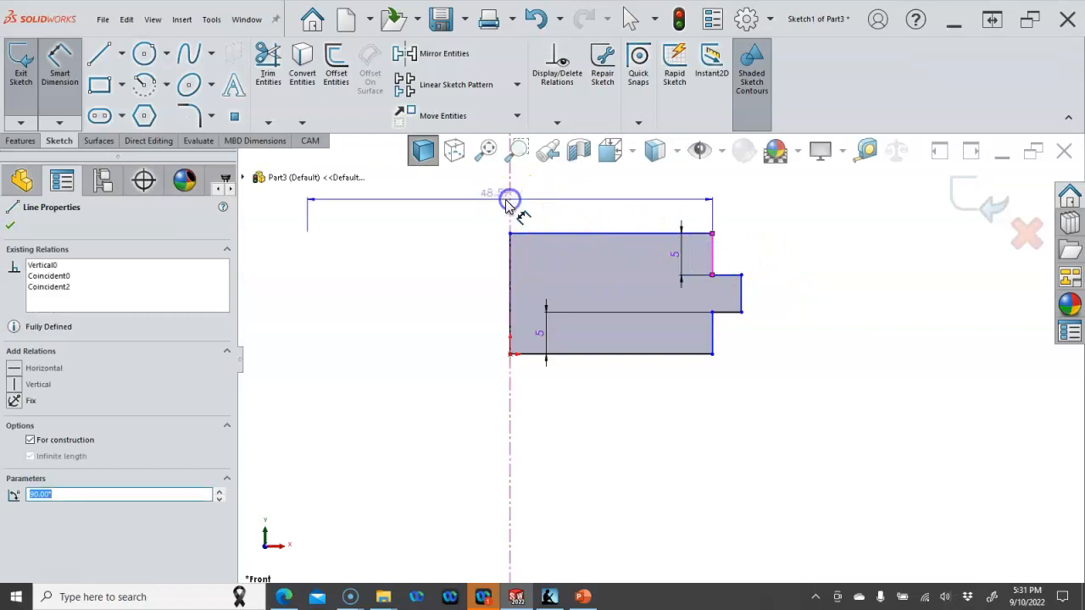
{"action": "left_click", "coordinate": [458, 203]}
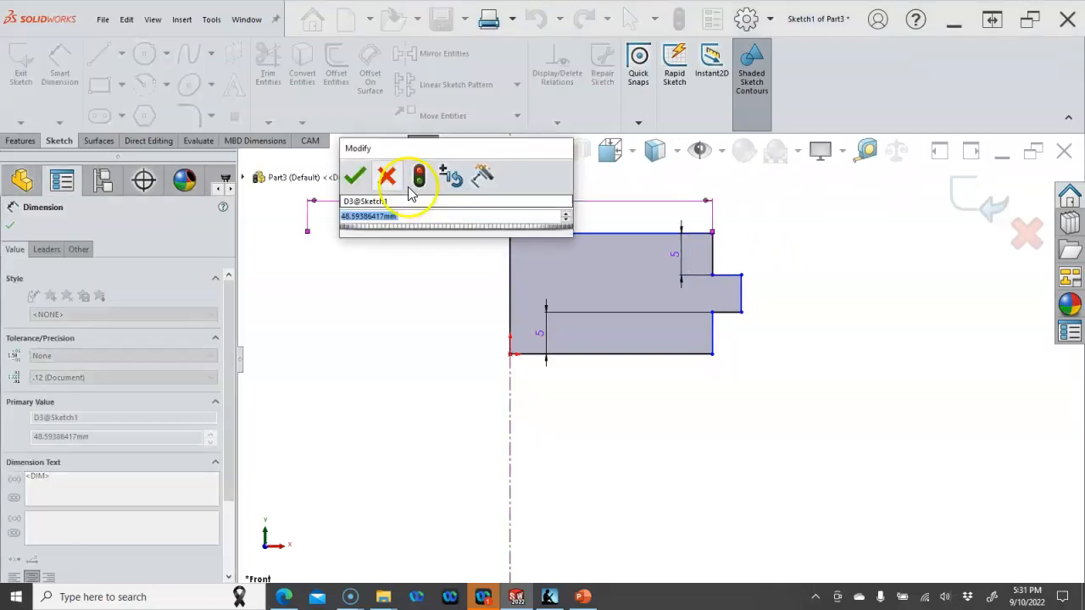
{"action": "left_click", "coordinate": [387, 176]}
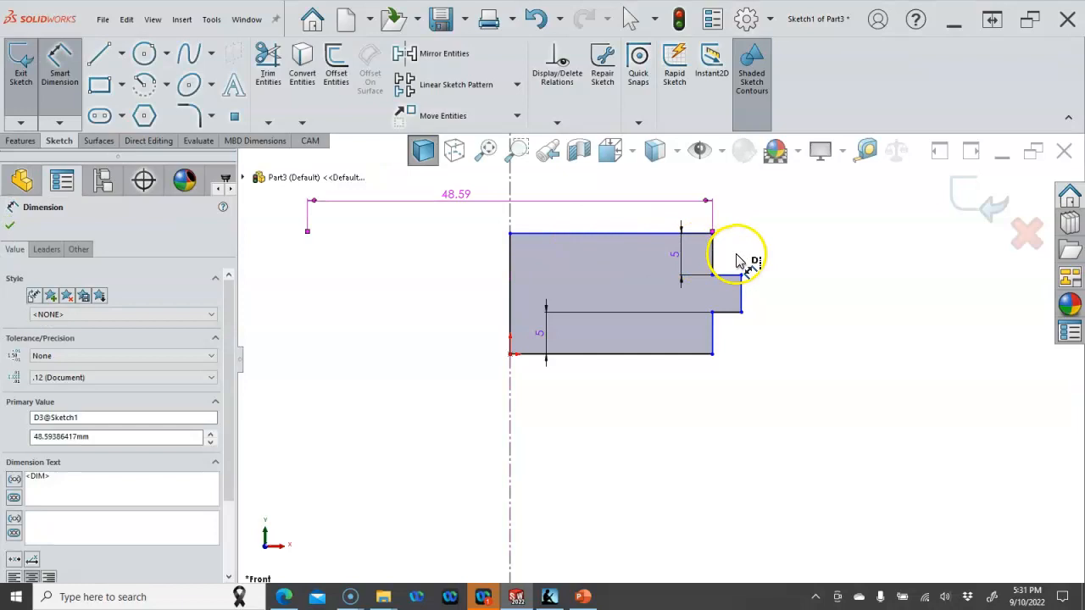
{"action": "key", "text": "Escape"}
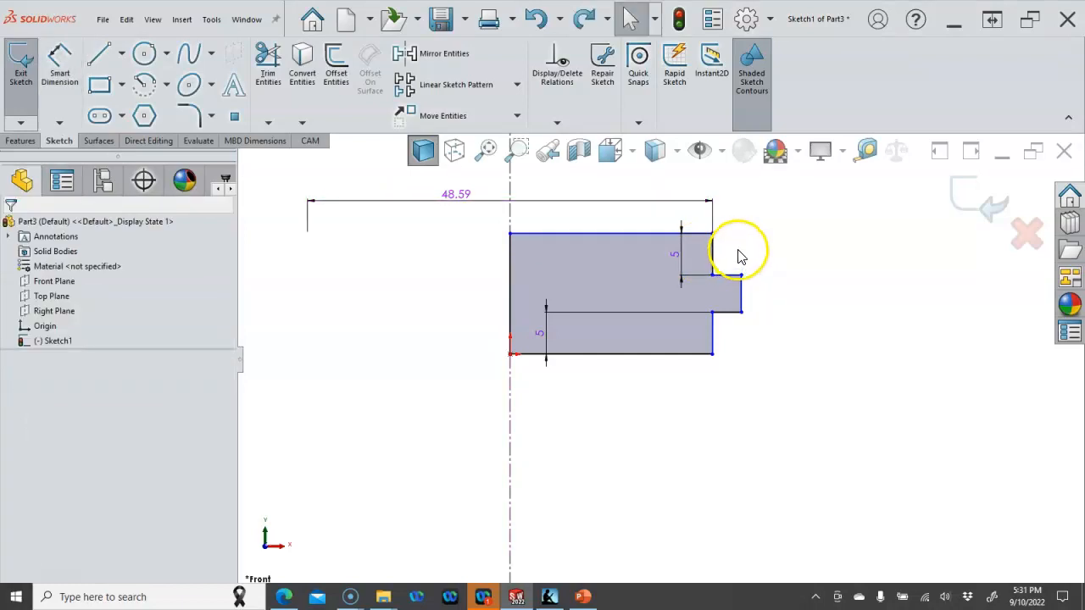
Step: Dimension the upper section's side about the centerline as a 10 mm diameter
{"action": "right_click", "coordinate": [739, 254]}
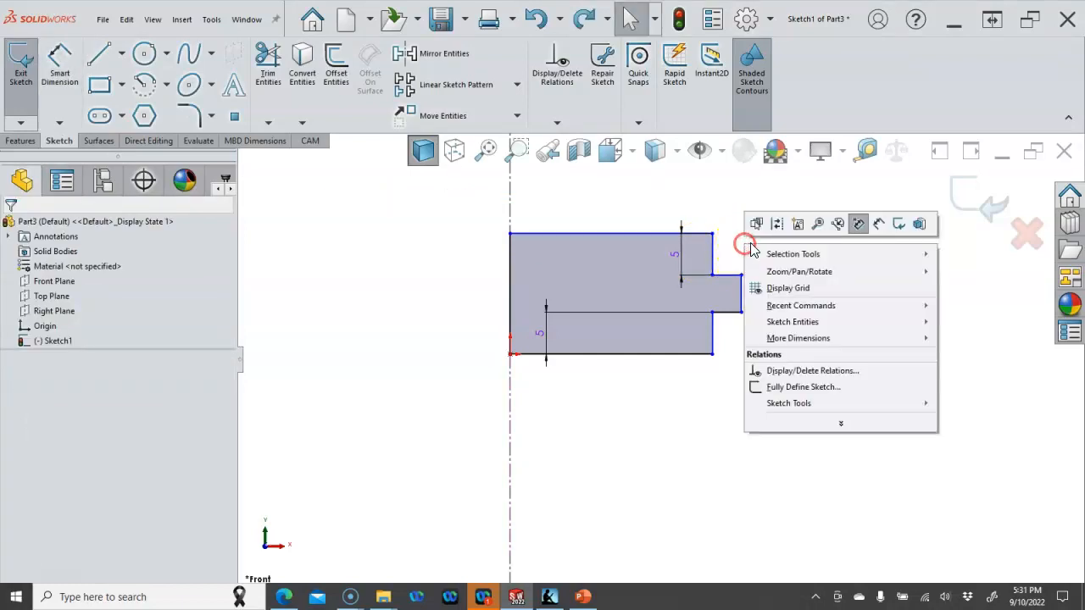
{"action": "left_click", "coordinate": [876, 225]}
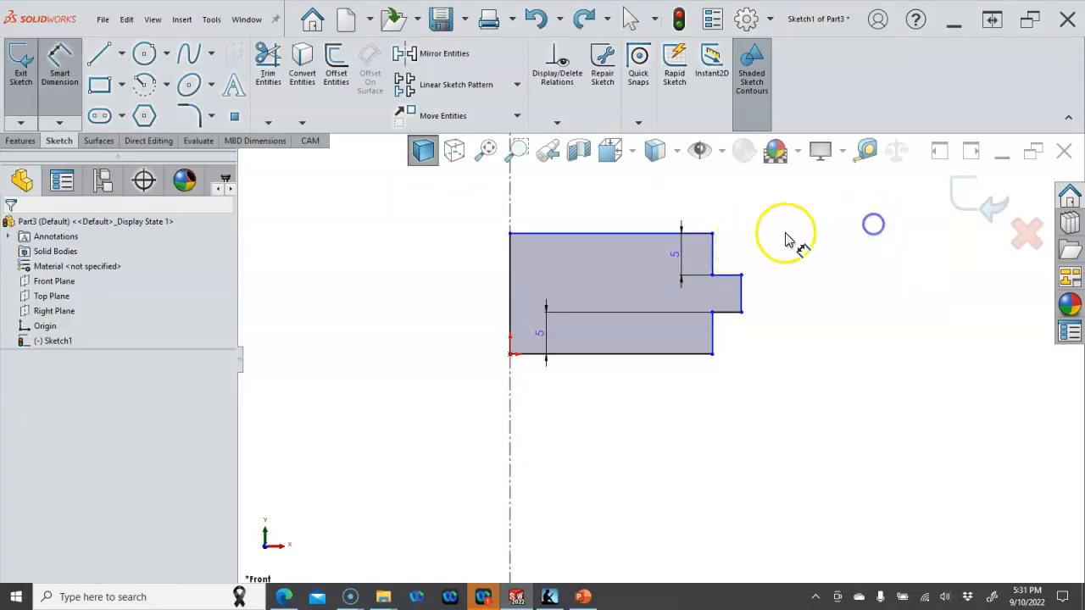
{"action": "left_click", "coordinate": [714, 245]}
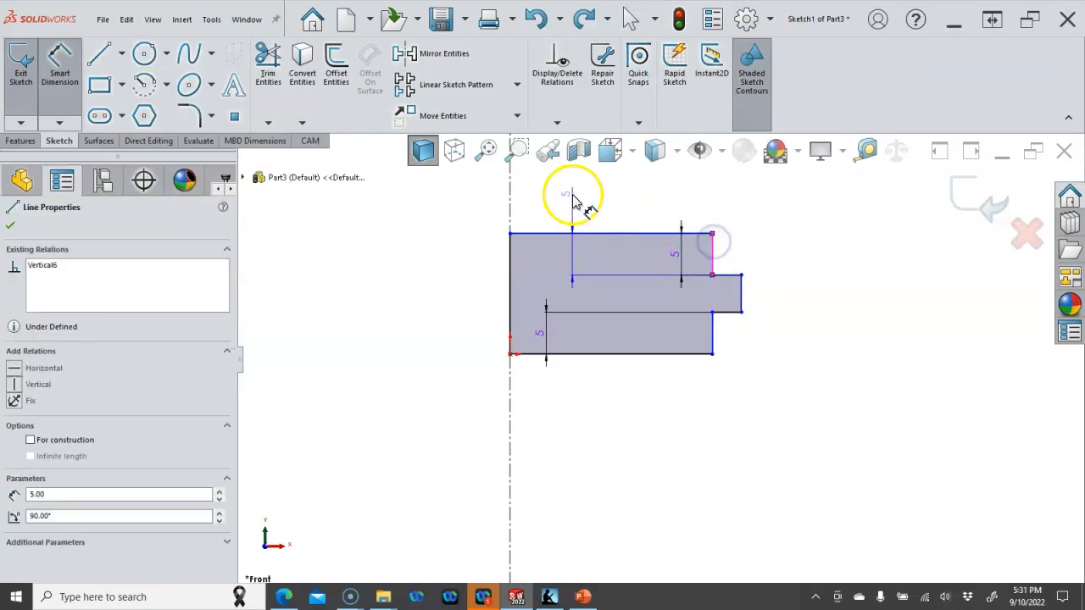
{"action": "left_click", "coordinate": [512, 209]}
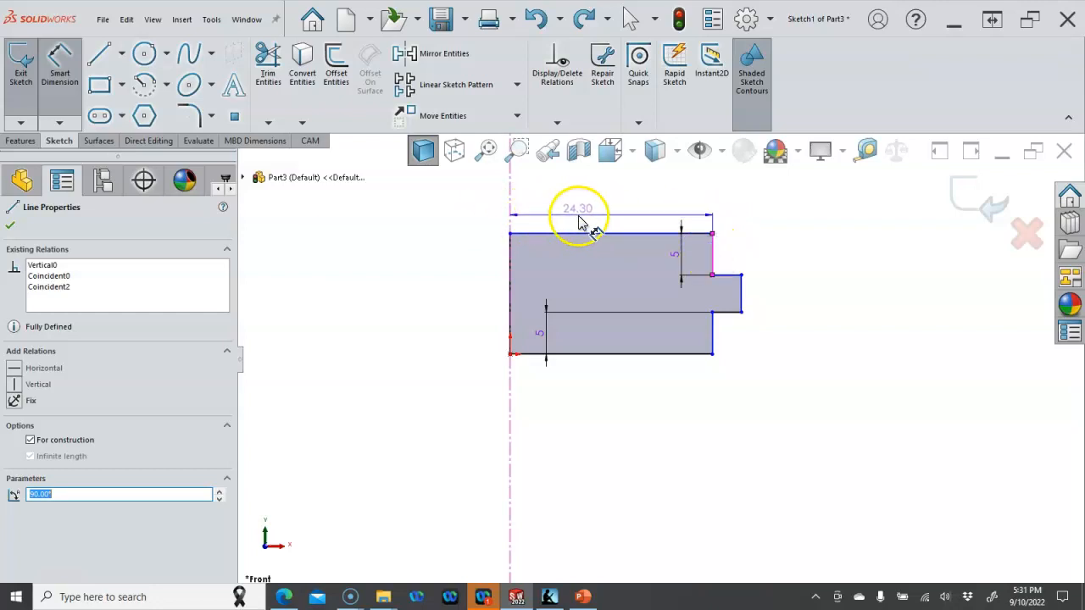
{"action": "left_click", "coordinate": [449, 218]}
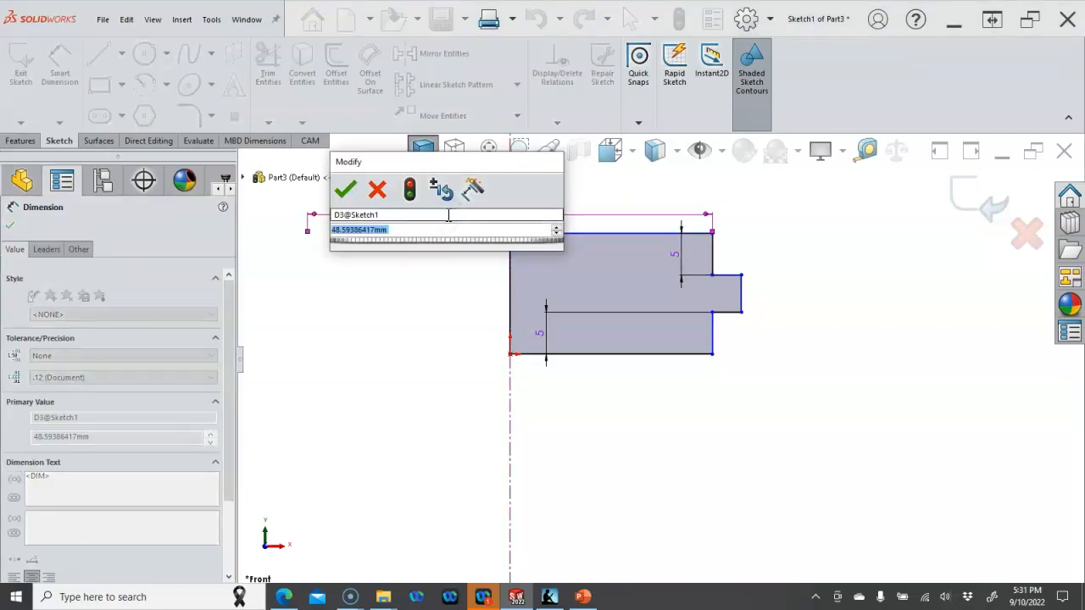
{"action": "type", "text": "10"}
{"action": "key", "text": "Return"}
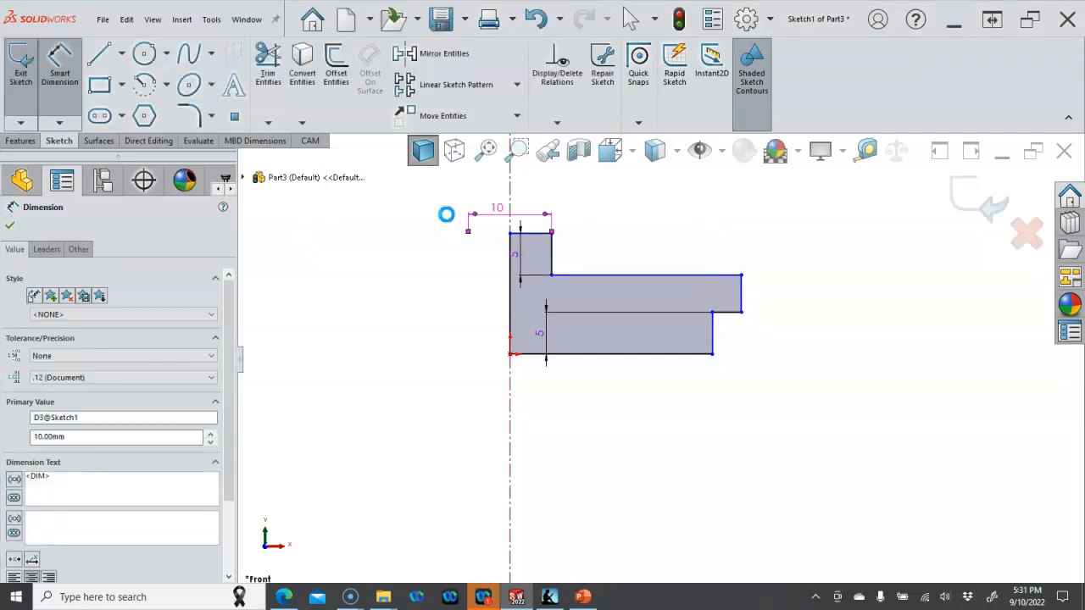
Step: Dimension the flange's outer side about the centerline as a 14 mm diameter
{"action": "left_click", "coordinate": [740, 296]}
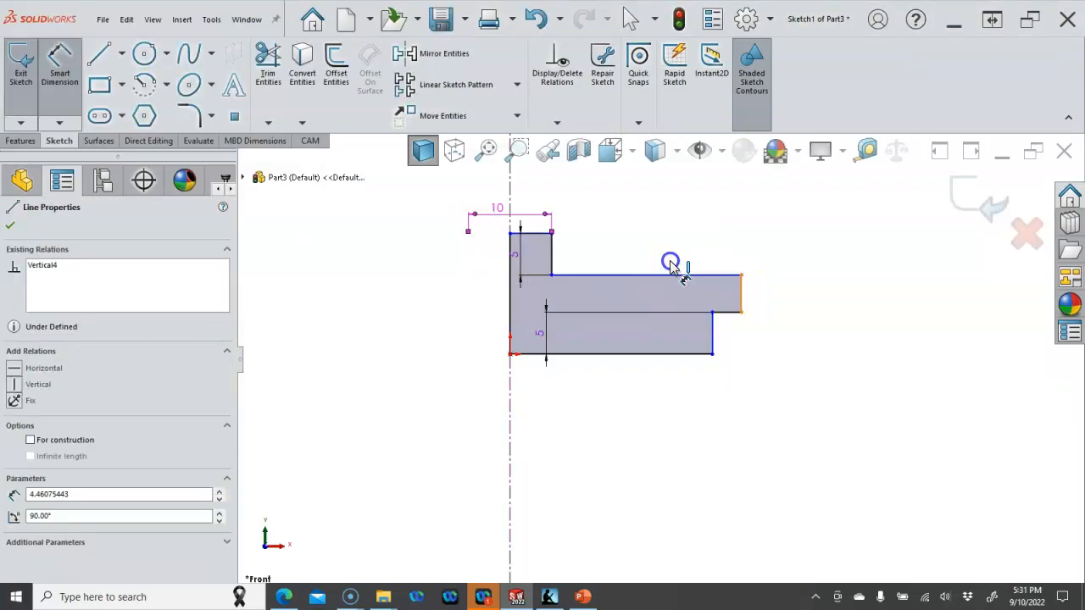
{"action": "left_click", "coordinate": [472, 197]}
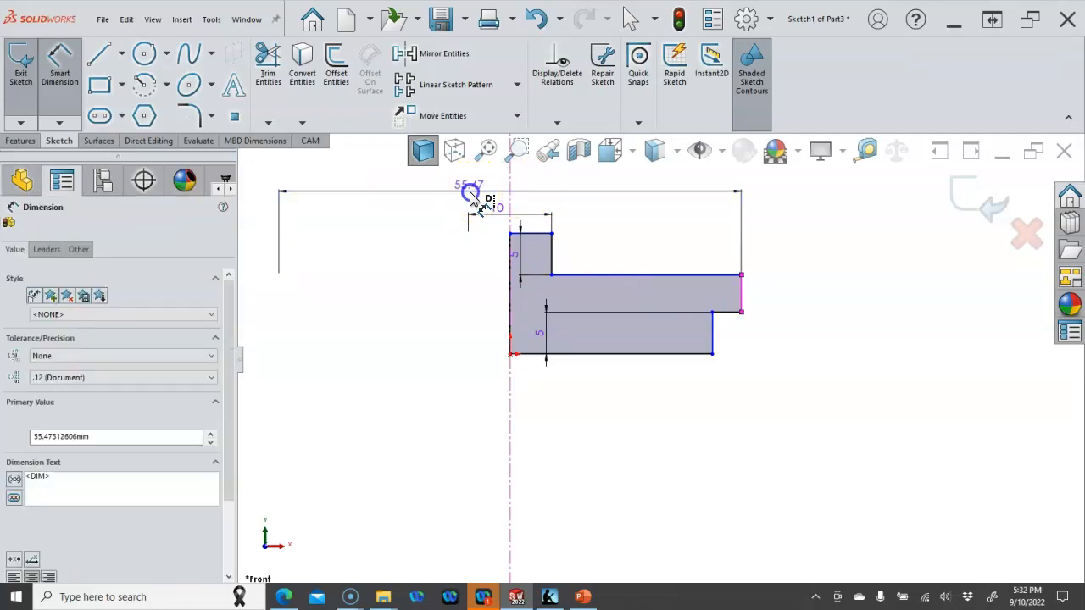
{"action": "type", "text": "14"}
{"action": "key", "text": "Return"}
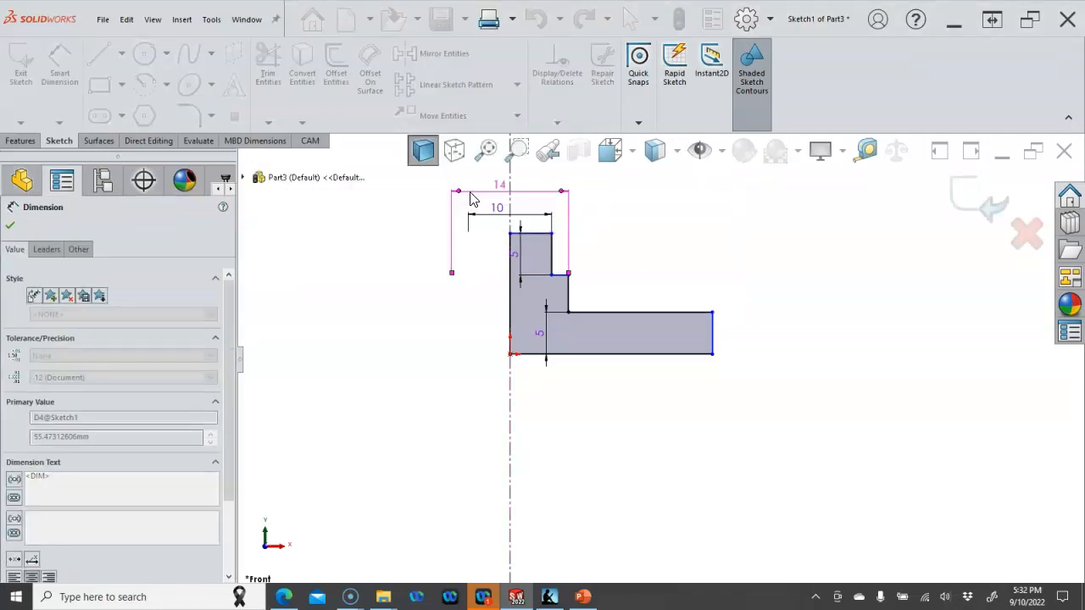
Step: Make the lower section's vertical side collinear with the upper section's vertical side
{"action": "left_click", "coordinate": [714, 335]}
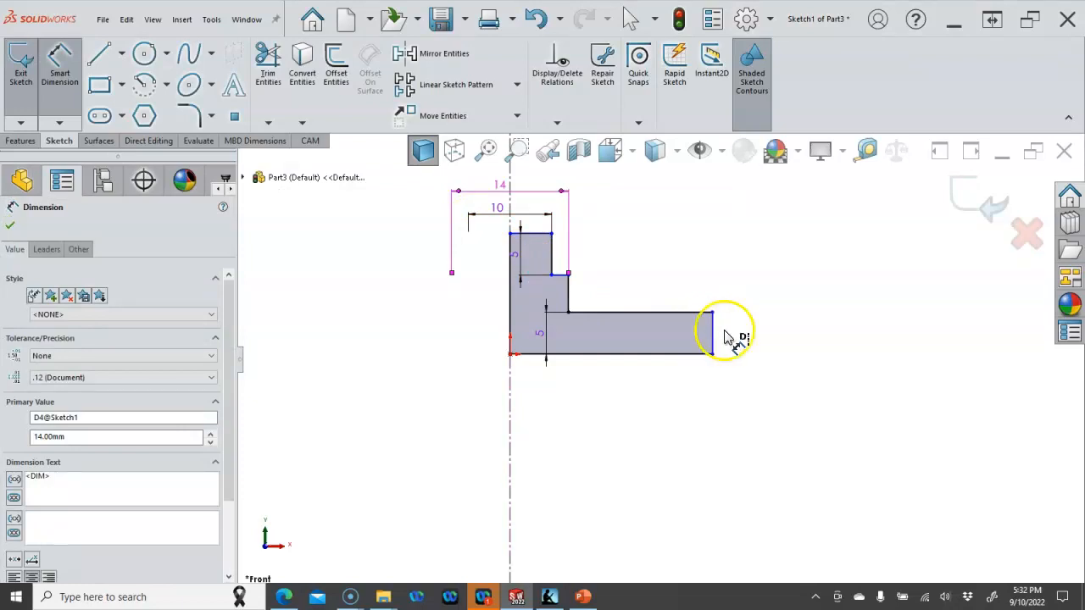
{"action": "right_click", "coordinate": [765, 294]}
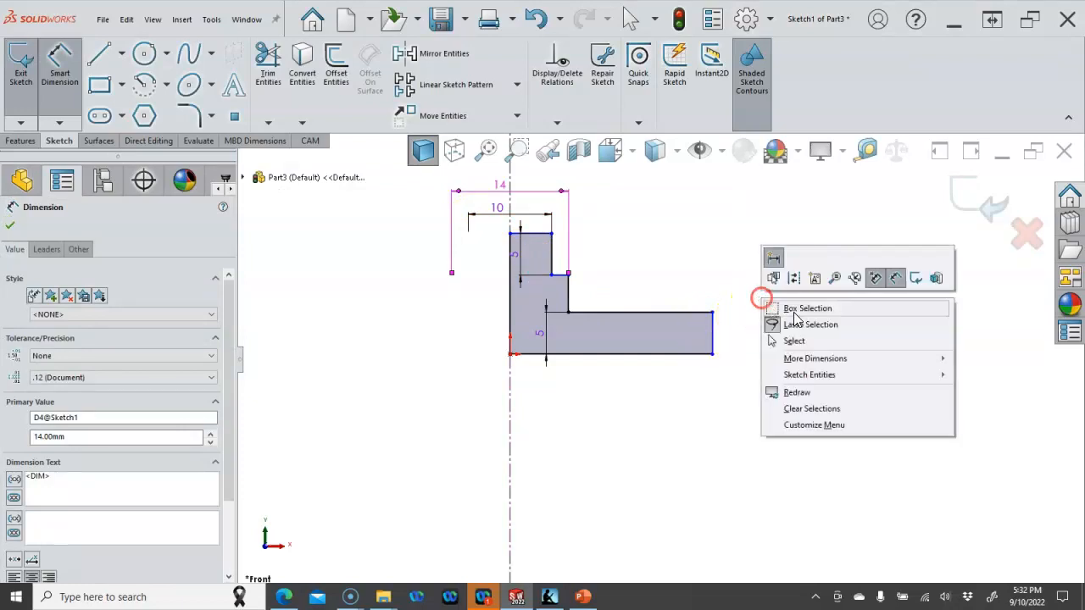
{"action": "left_click", "coordinate": [801, 338]}
{"action": "left_click", "coordinate": [712, 331]}
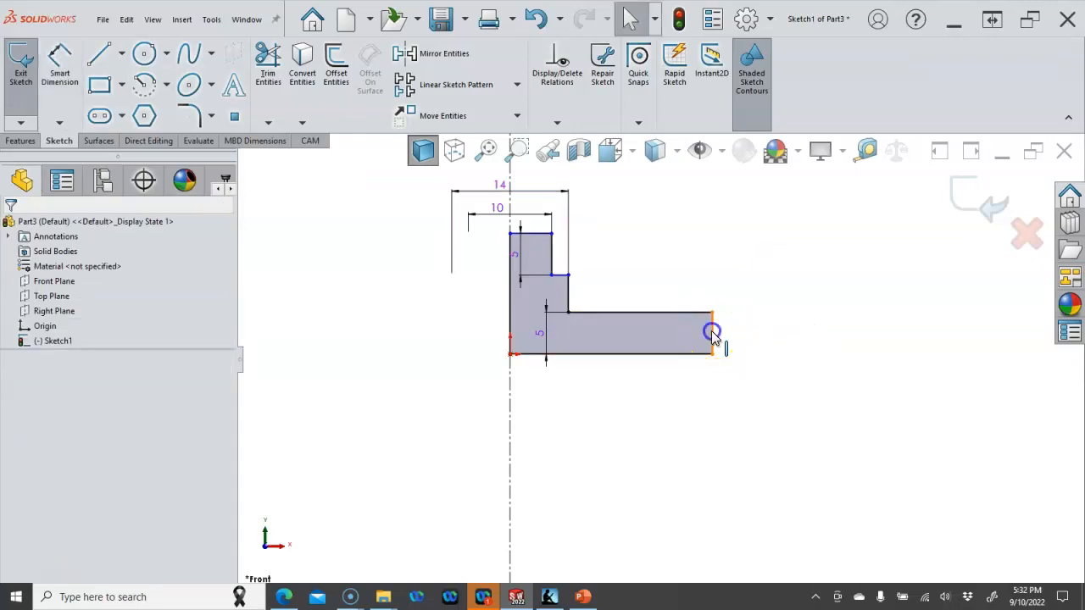
{"action": "left_click", "coordinate": [555, 262]}
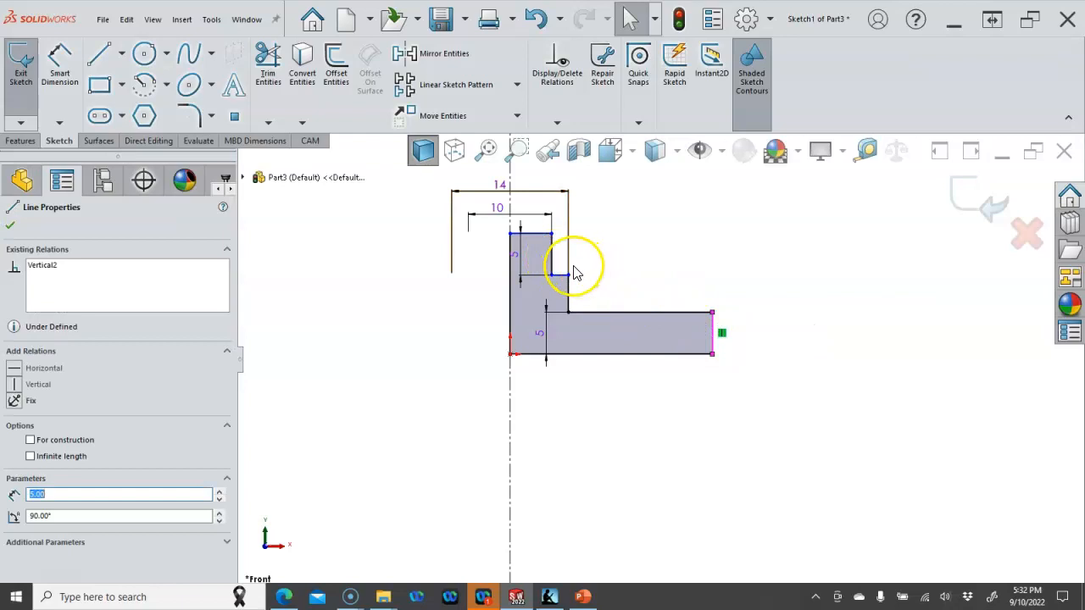
{"action": "left_click", "coordinate": [551, 268], "text": "ctrl"}
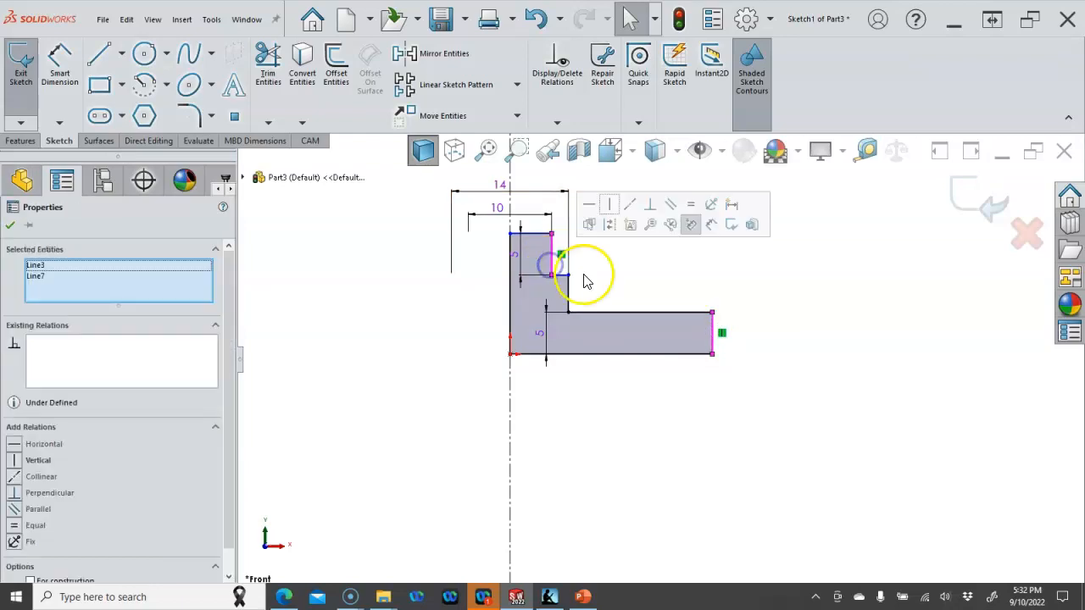
{"action": "left_click", "coordinate": [628, 206]}
{"action": "left_click", "coordinate": [623, 248]}
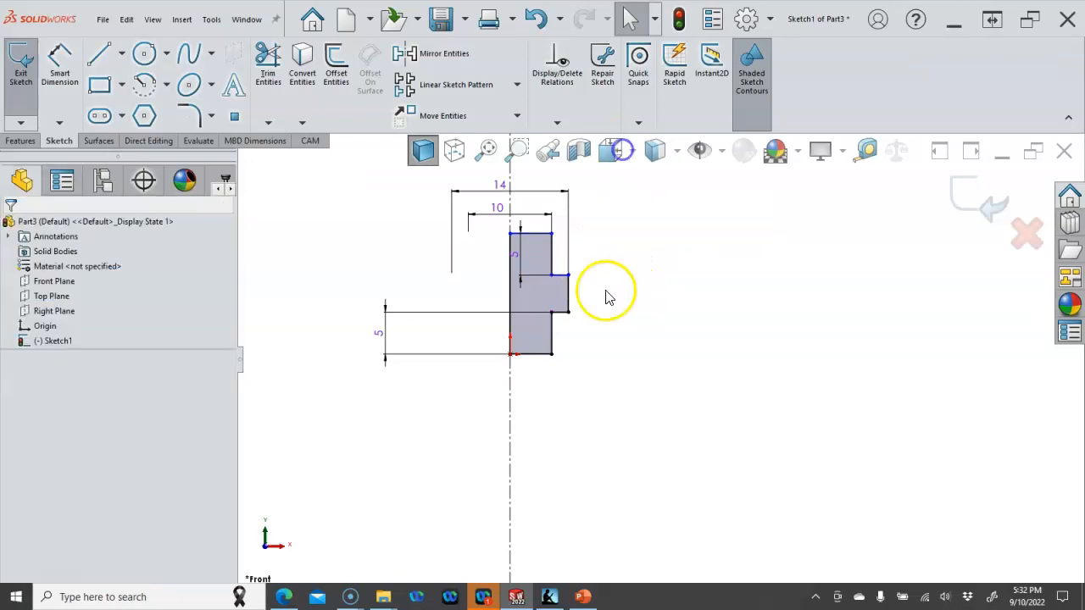
Step: Dimension the pin profile's overall height along the centerline as 12 mm
{"action": "scroll", "coordinate": [552, 290], "scroll_direction": "down", "scroll_amount": 2}
{"action": "mouse_move", "coordinate": [505, 223]}
{"action": "left_mouse_down"}
{"action": "mouse_move", "coordinate": [505, 303]}
{"action": "mouse_move", "coordinate": [511, 231]}
{"action": "left_mouse_up"}
{"action": "left_click", "coordinate": [655, 294]}
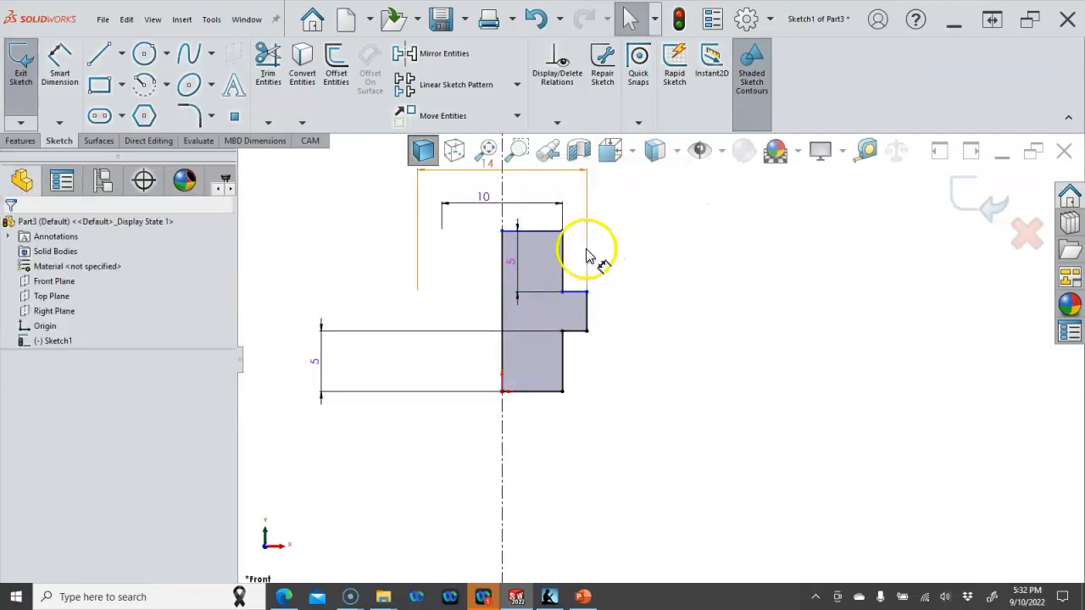
{"action": "right_click", "coordinate": [621, 291]}
{"action": "left_click", "coordinate": [759, 262]}
{"action": "left_click", "coordinate": [507, 303]}
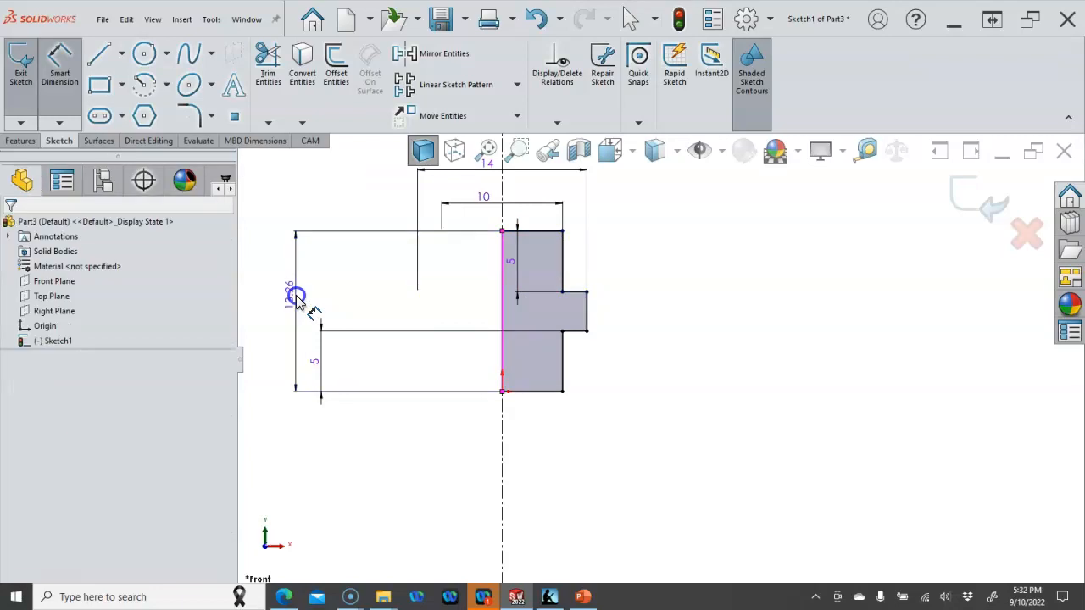
{"action": "left_click", "coordinate": [296, 295]}
{"action": "type", "text": "12"}
{"action": "key", "text": "Return"}
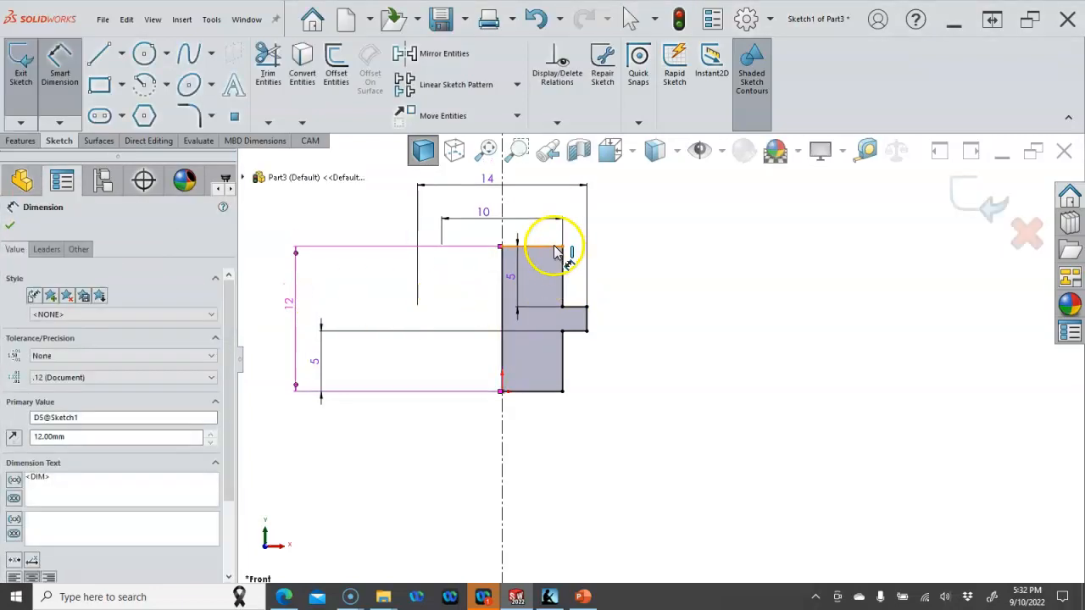
{"action": "right_click", "coordinate": [719, 309]}
{"action": "left_click", "coordinate": [778, 356]}
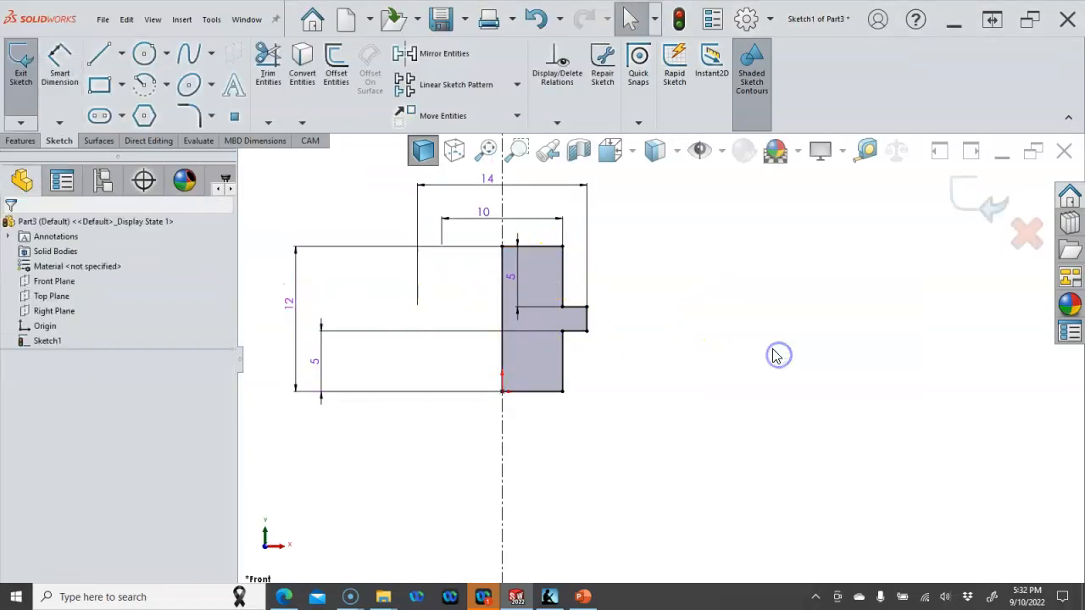
Step: Revolve the half-profile 360 degrees about the centerline and save the part as Pin Short in the Assign02 folder
{"action": "key", "text": "z"}
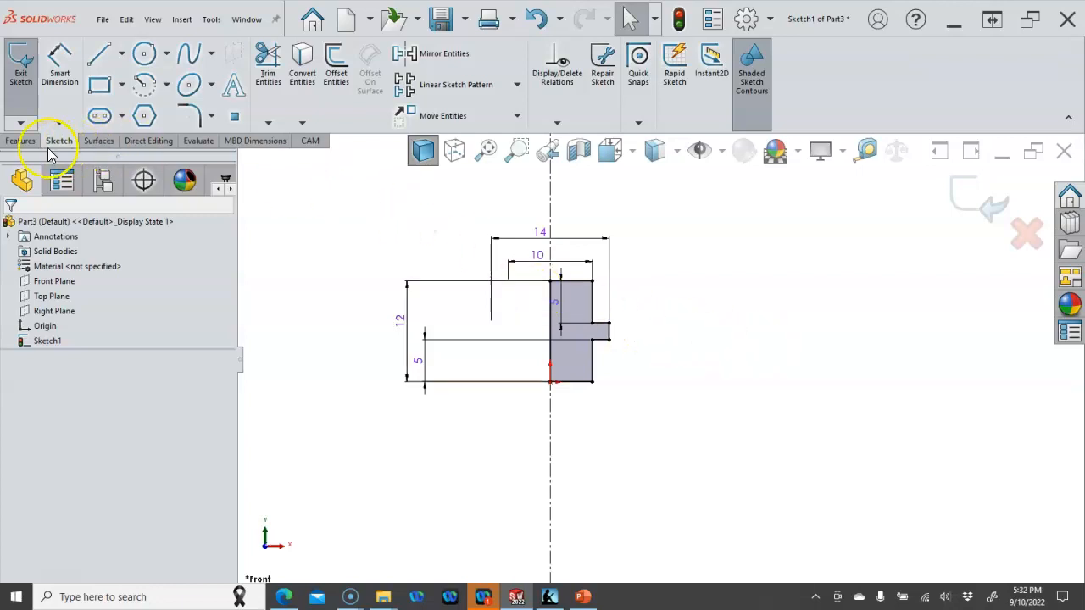
{"action": "left_click", "coordinate": [18, 141]}
{"action": "left_click", "coordinate": [59, 83]}
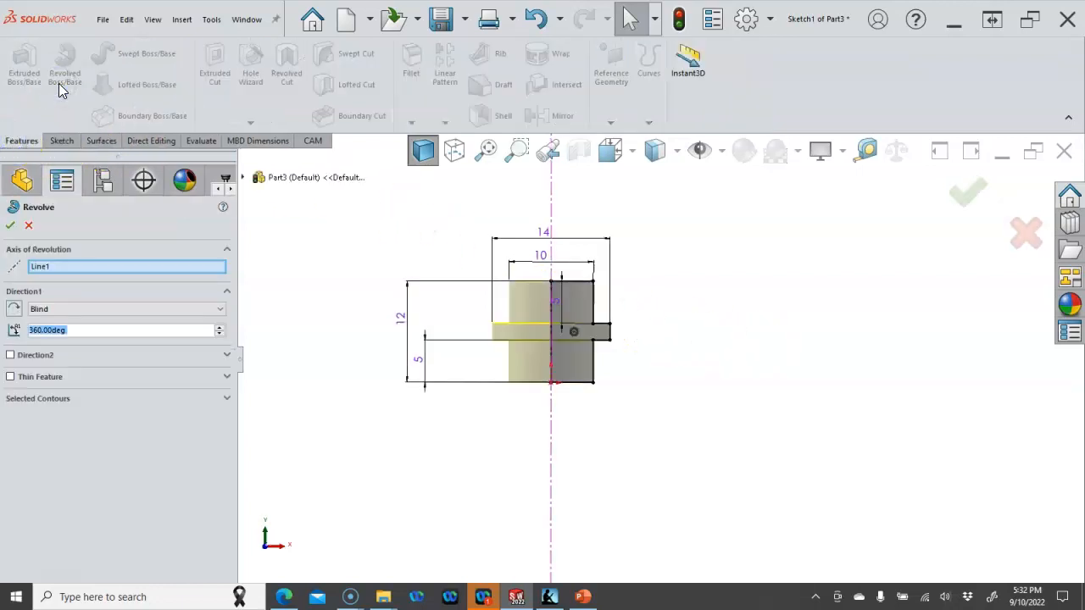
{"action": "left_click", "coordinate": [10, 225]}
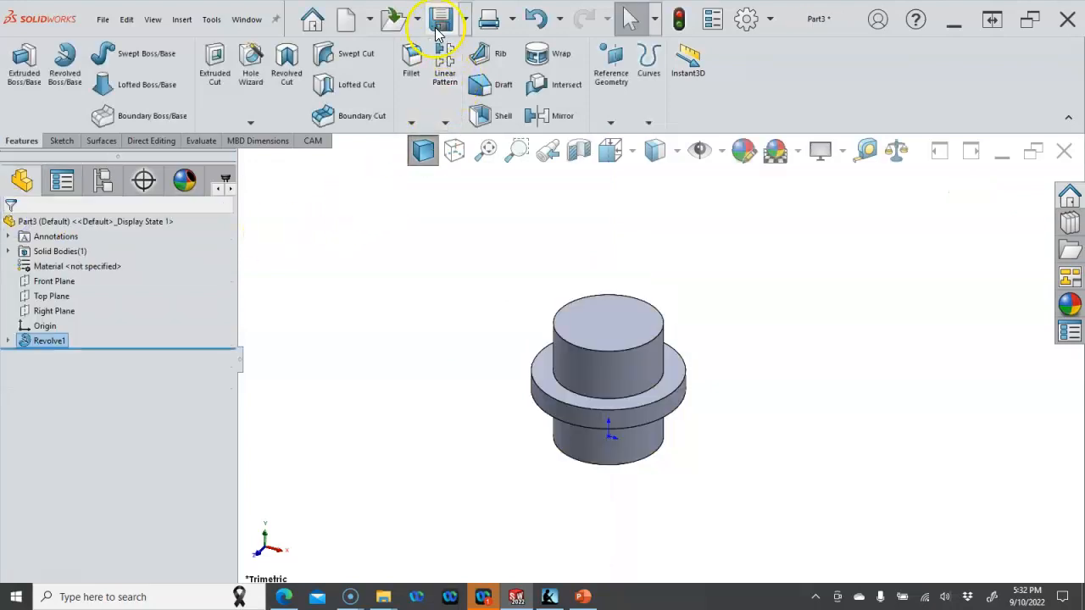
{"action": "left_click", "coordinate": [438, 24]}
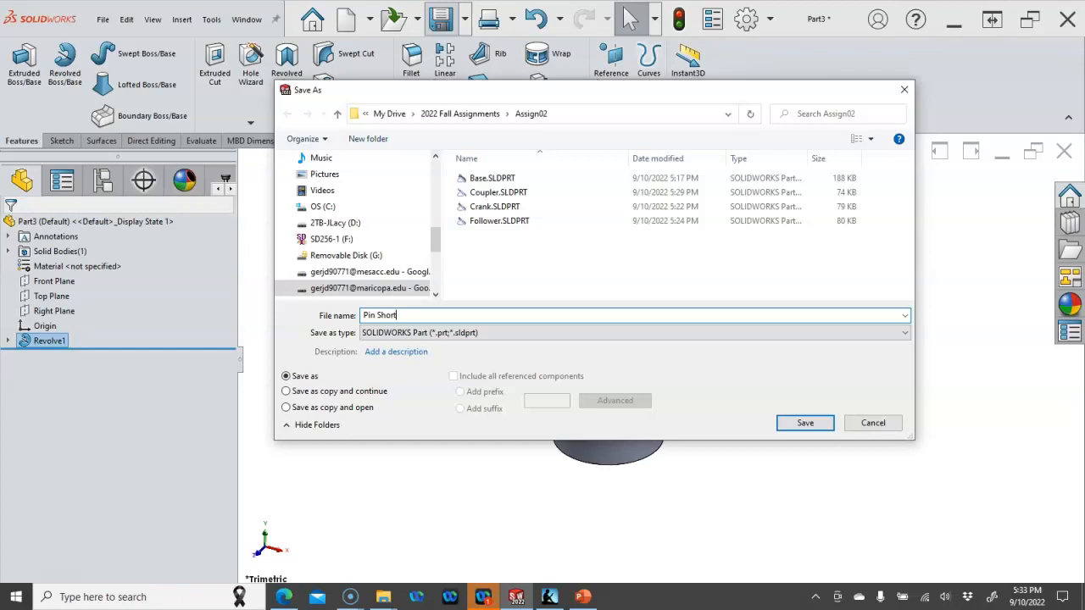
{"action": "left_click", "coordinate": [815, 425]}
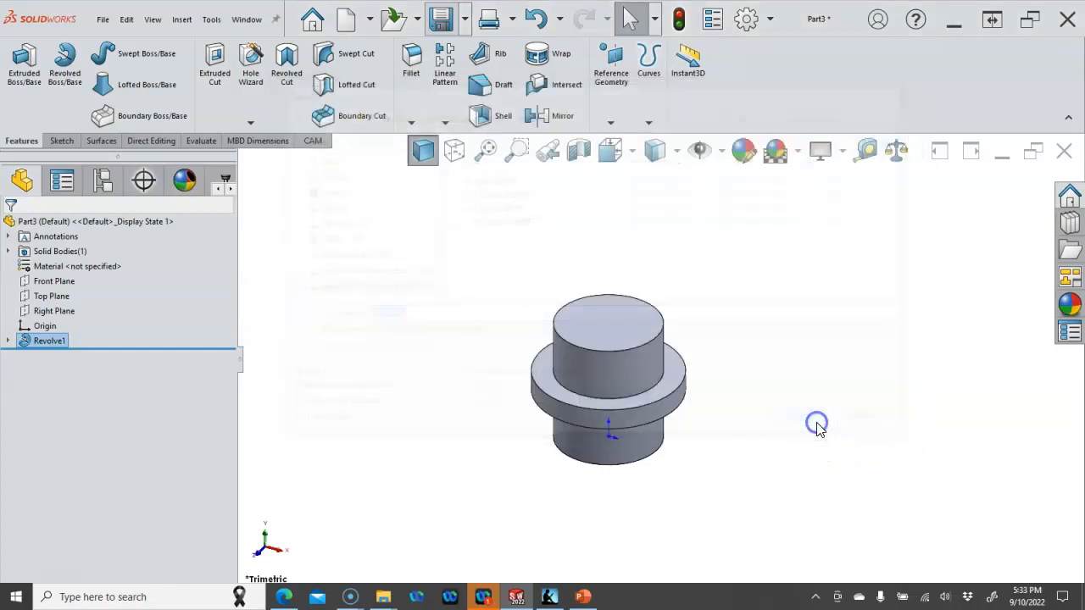
Step: Save the pin as a copy named Pin Long.SLDPRT, opening the copy and closing the original document
{"action": "left_click", "coordinate": [467, 20]}
{"action": "left_click", "coordinate": [466, 62]}
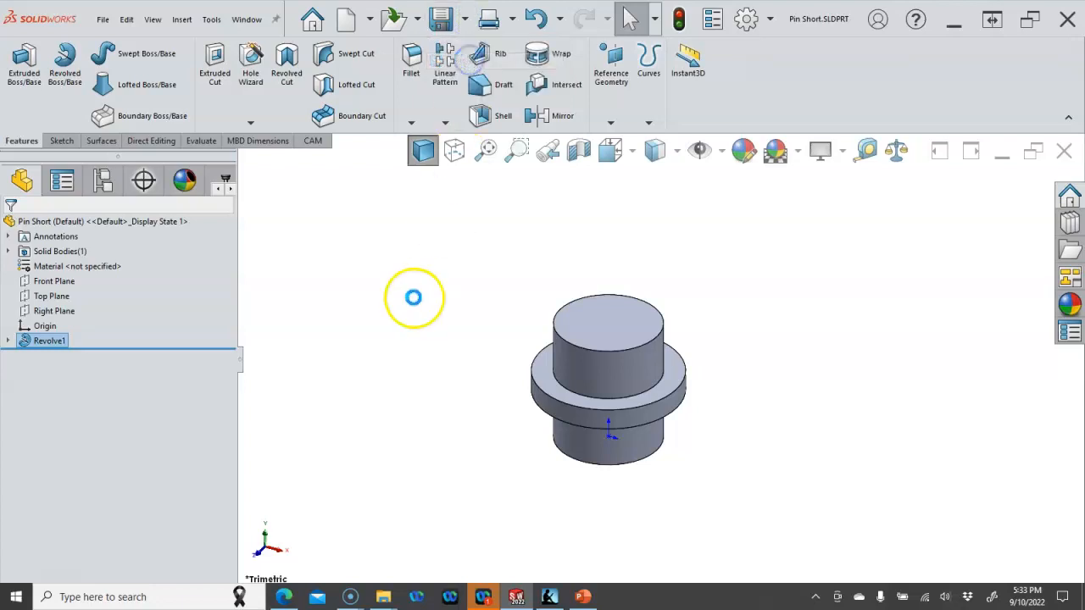
{"action": "left_click", "coordinate": [437, 331]}
{"action": "left_click", "coordinate": [436, 331]}
{"action": "left_click", "coordinate": [431, 315]}
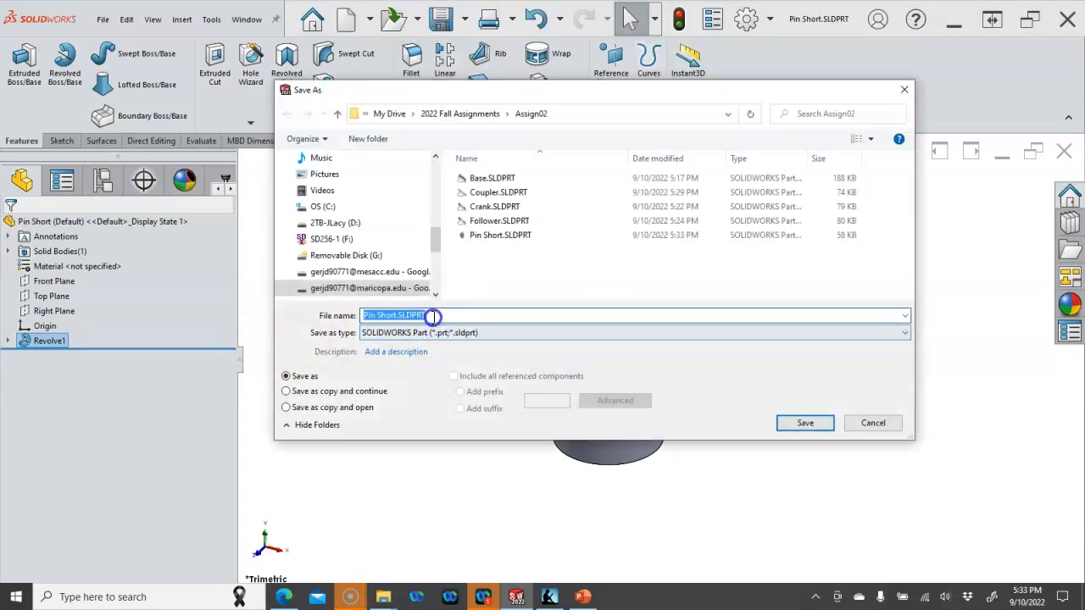
{"action": "left_click", "coordinate": [324, 408]}
{"action": "double_click", "coordinate": [379, 315]}
{"action": "left_click", "coordinate": [396, 315]}
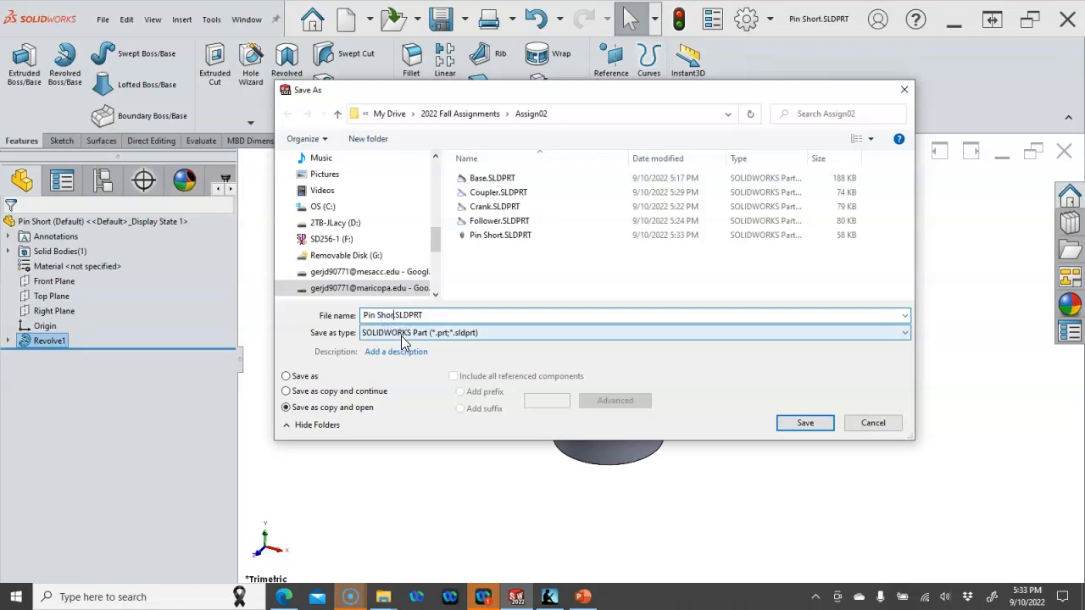
{"action": "type", "text": "Long"}
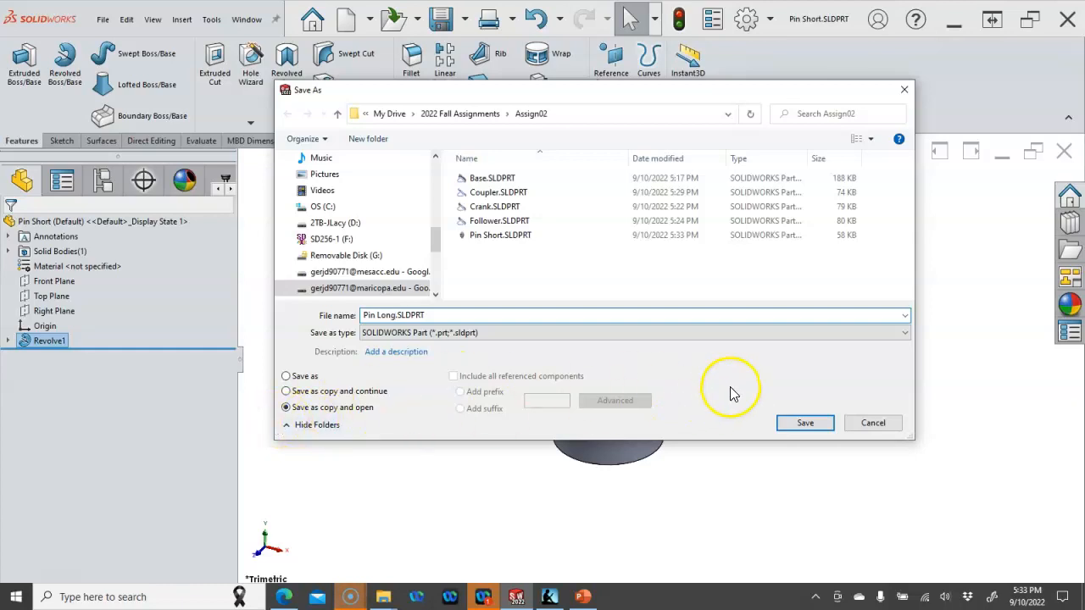
{"action": "left_click", "coordinate": [801, 424]}
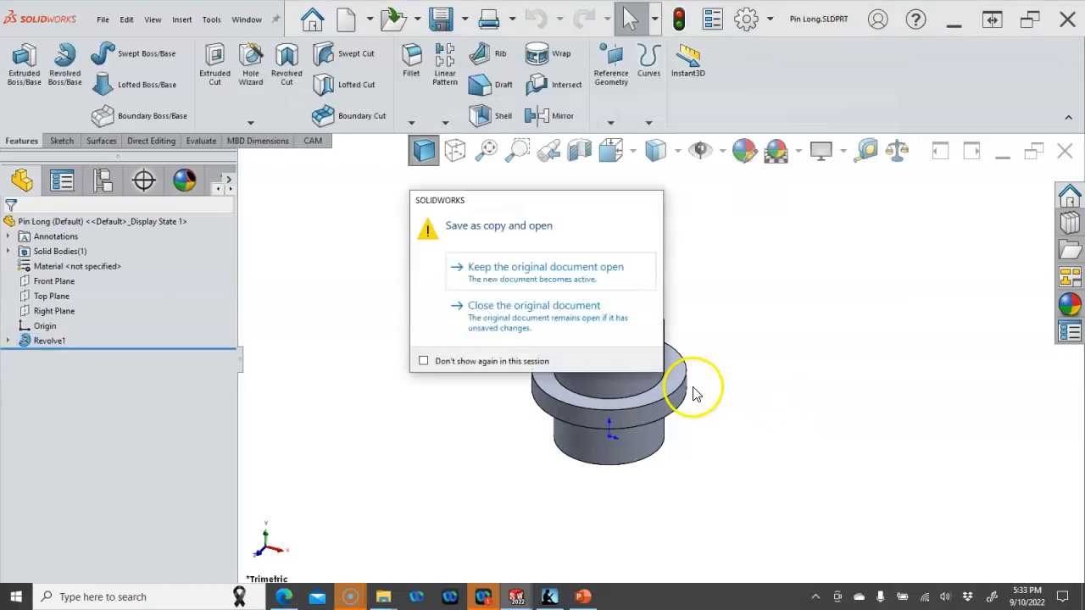
{"action": "left_click", "coordinate": [508, 306]}
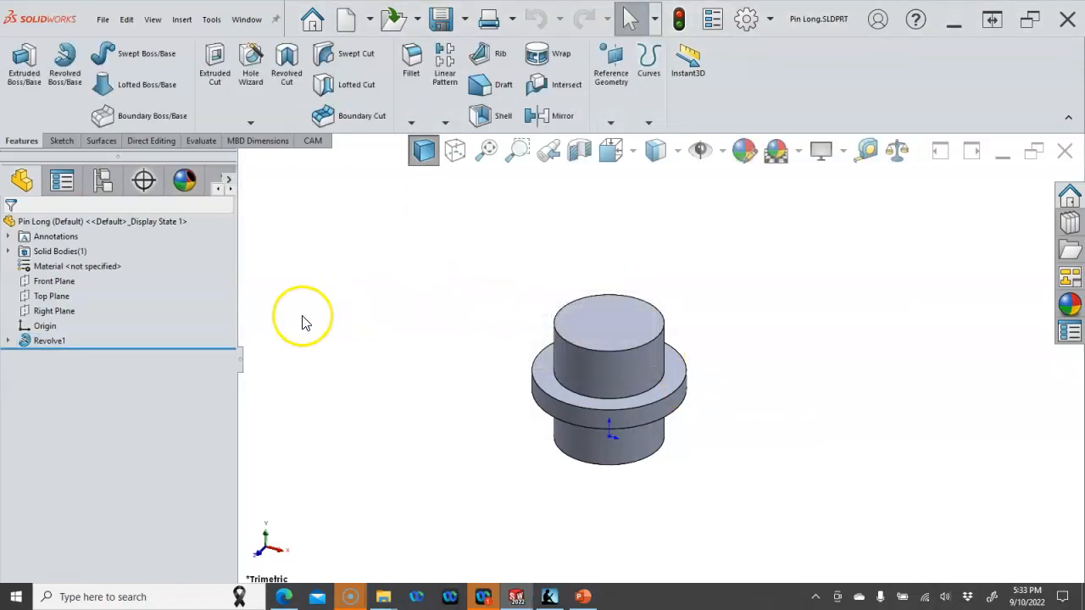
Step: Set the long pin's overall height to 17 mm and its lower section's height to 10 mm
{"action": "double_click", "coordinate": [45, 340]}
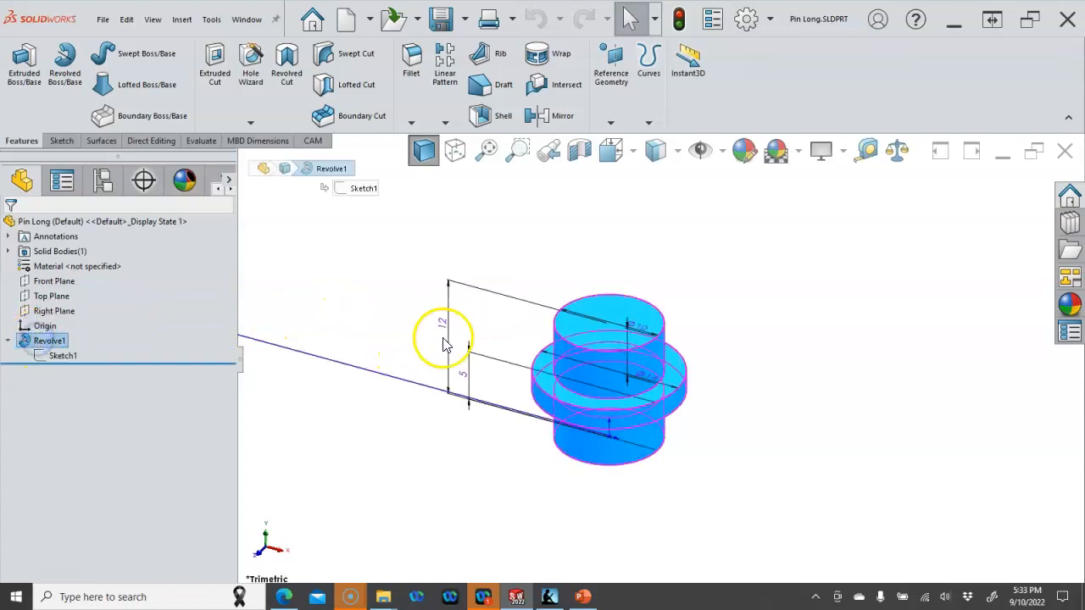
{"action": "double_click", "coordinate": [444, 325]}
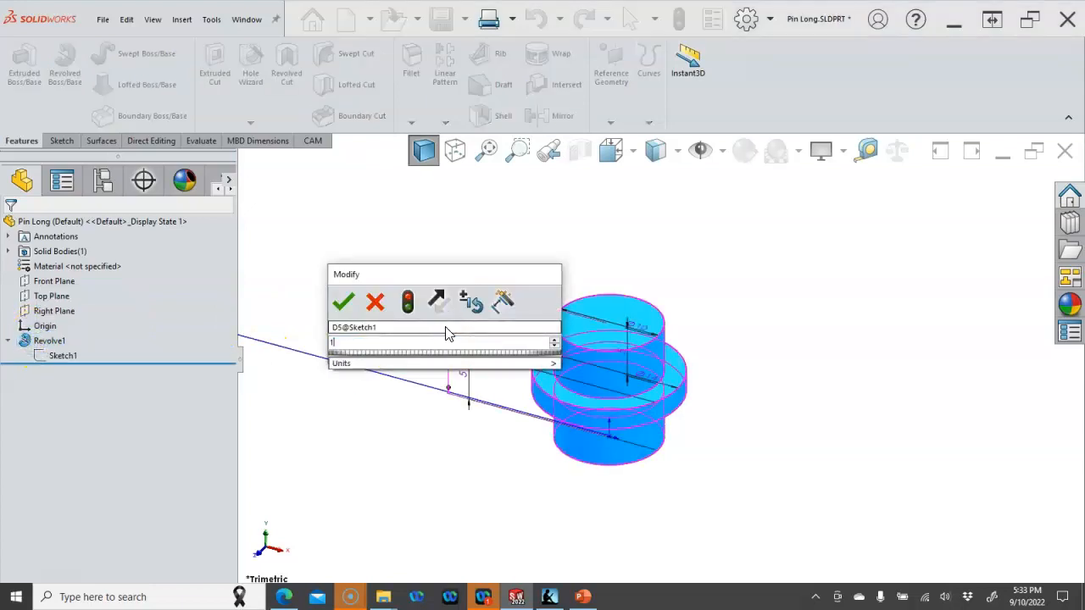
{"action": "key", "text": "Return"}
{"action": "left_click", "coordinate": [477, 365]}
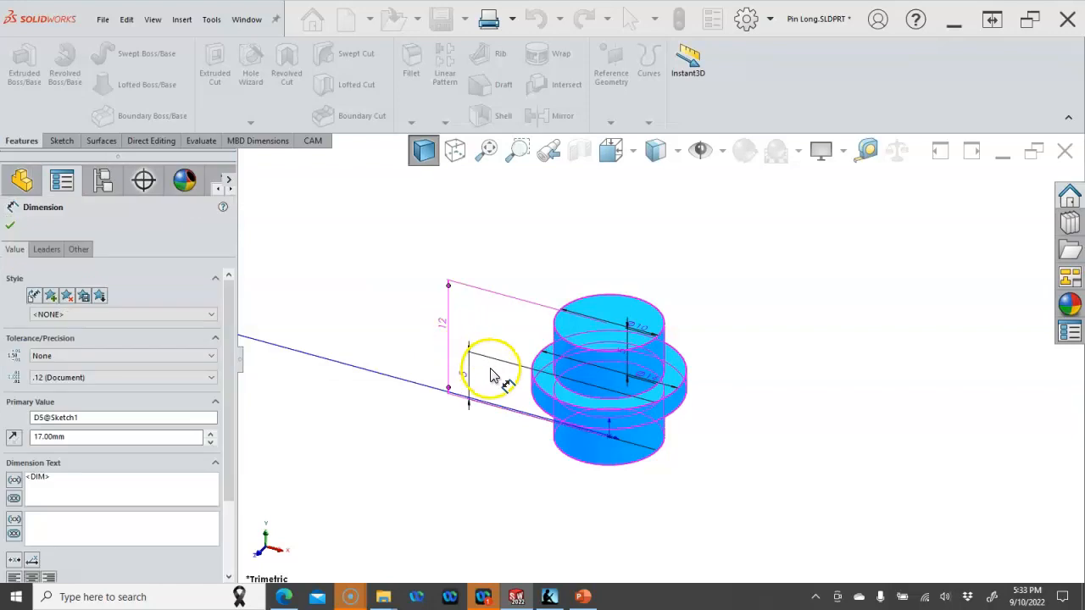
{"action": "double_click", "coordinate": [462, 378]}
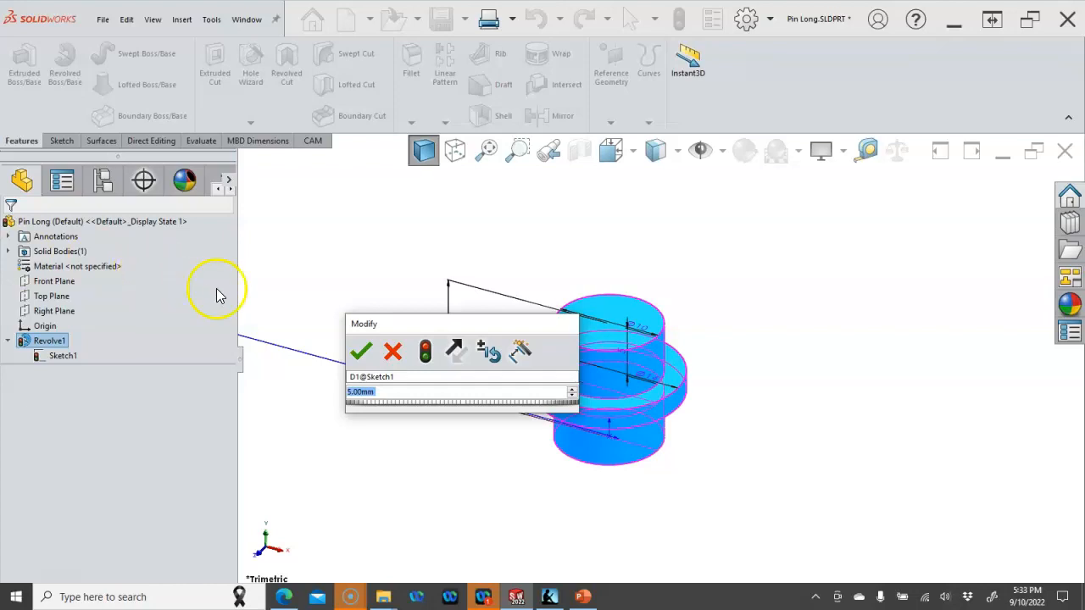
{"action": "type", "text": "5"}
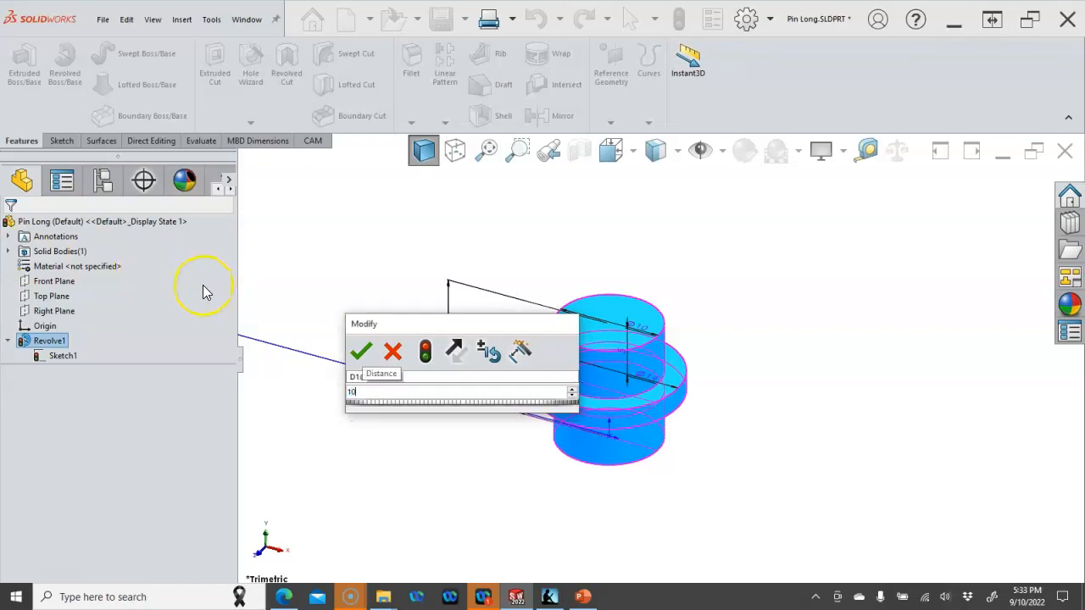
{"action": "key", "text": "Return"}
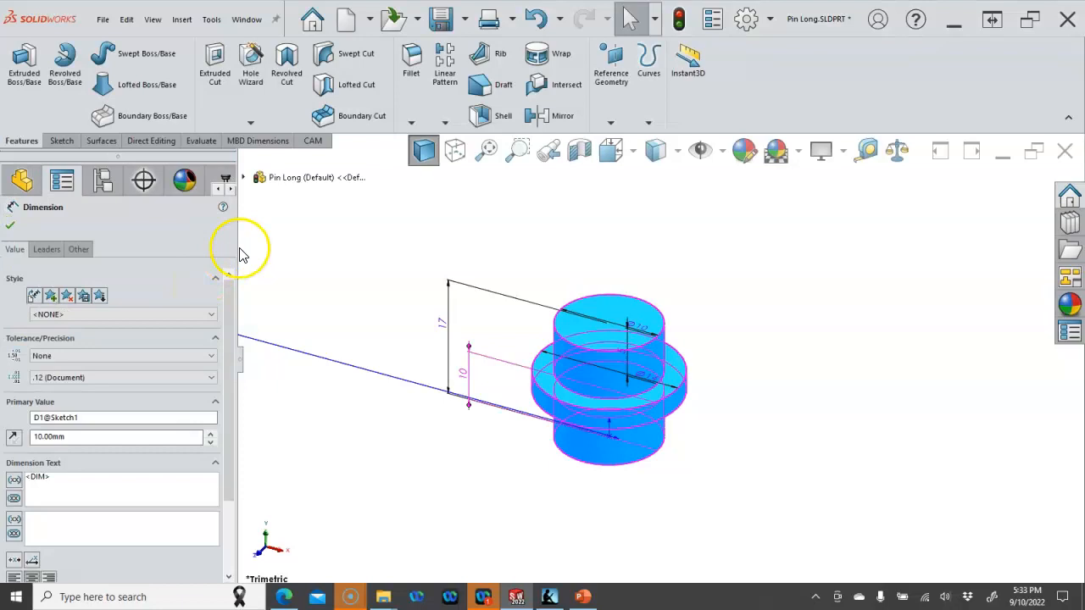
Step: Rebuild the long pin with its new dimensions and save the part
{"action": "left_click", "coordinate": [680, 21]}
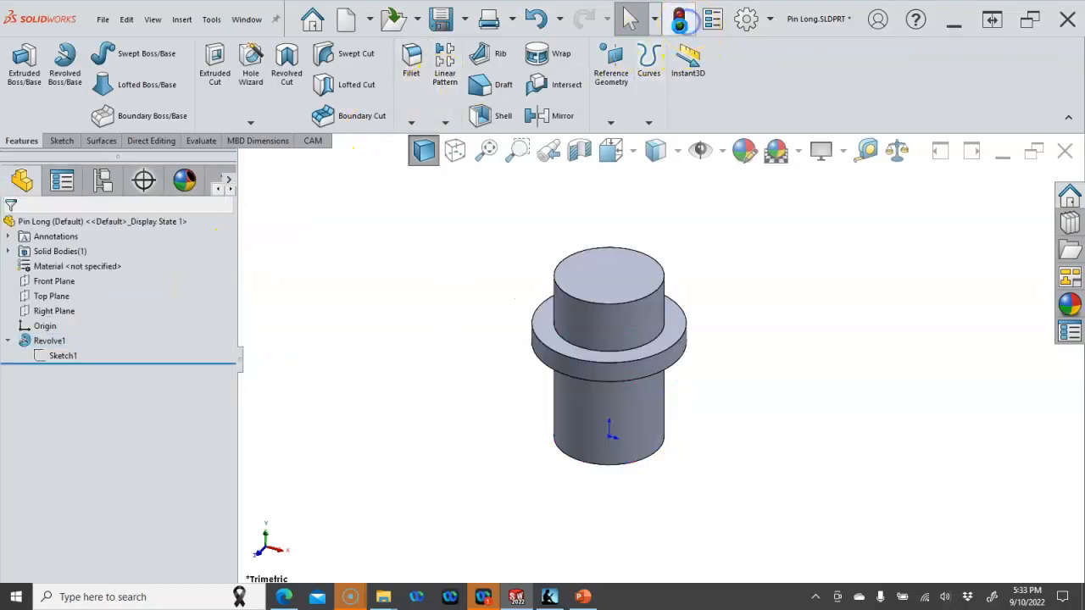
{"action": "left_click", "coordinate": [441, 19]}
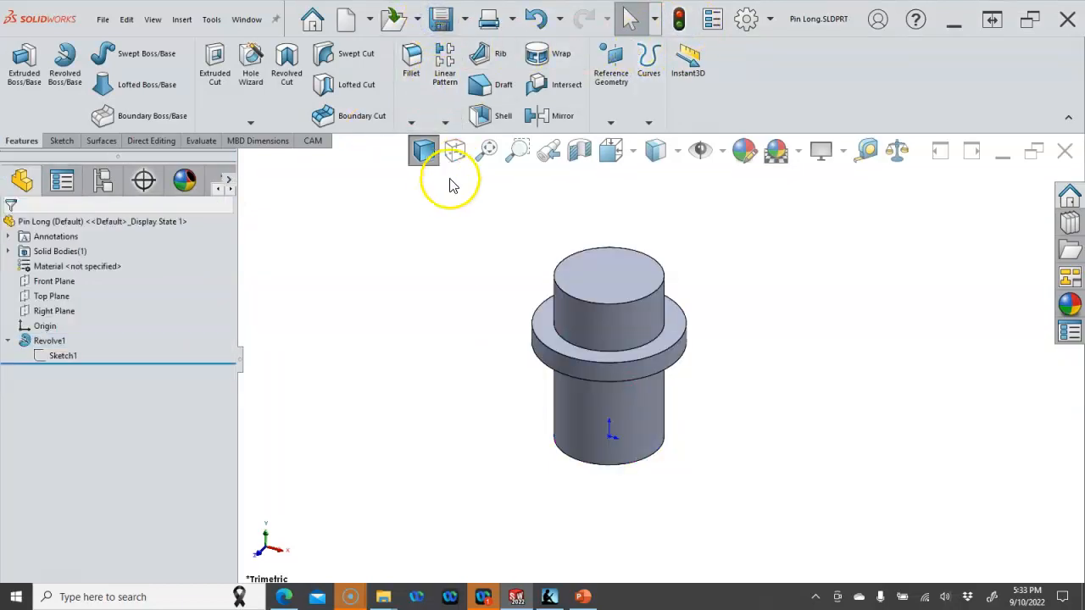